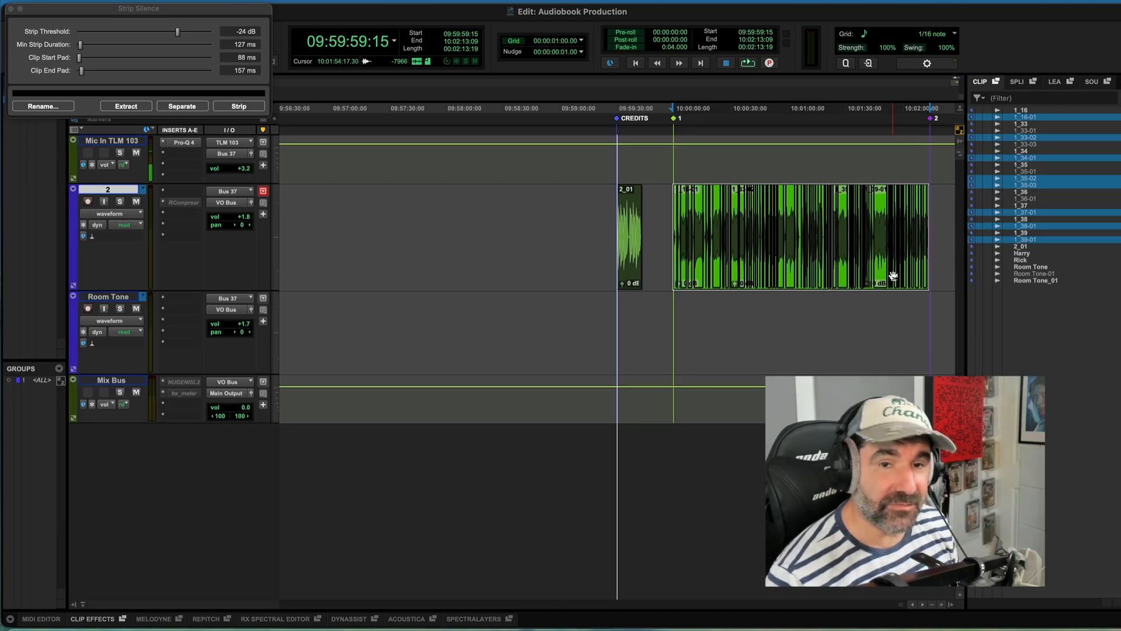
Step: Move the Strip Silence window aside and switch the edit tool to the Smart Tool
left_click(800, 328)
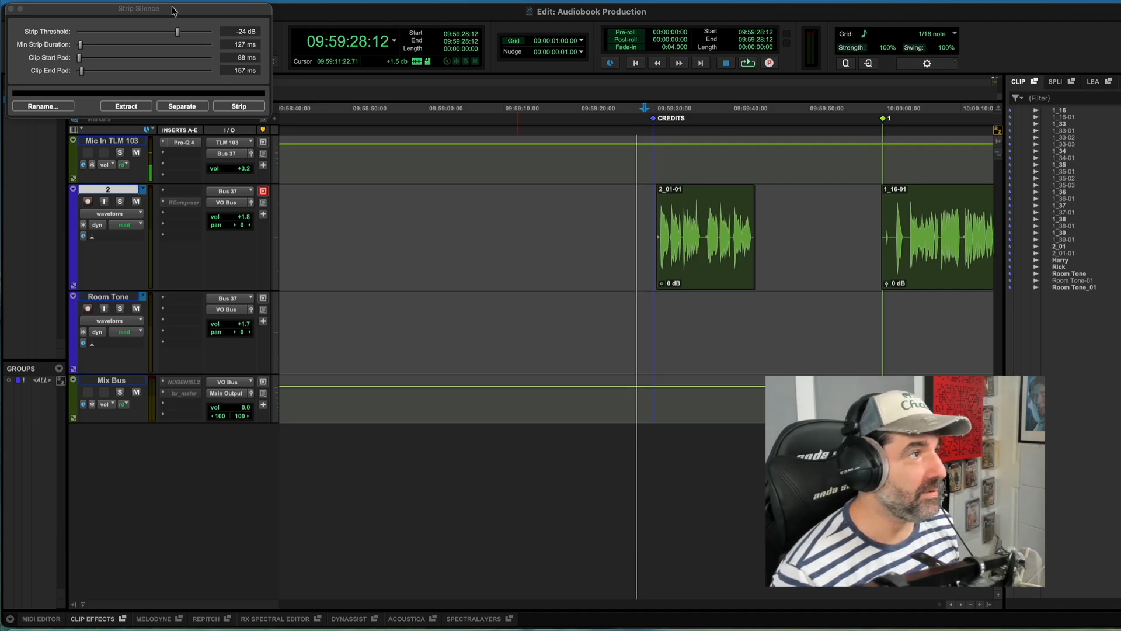
left_click_drag(174, 9, 178, 76)
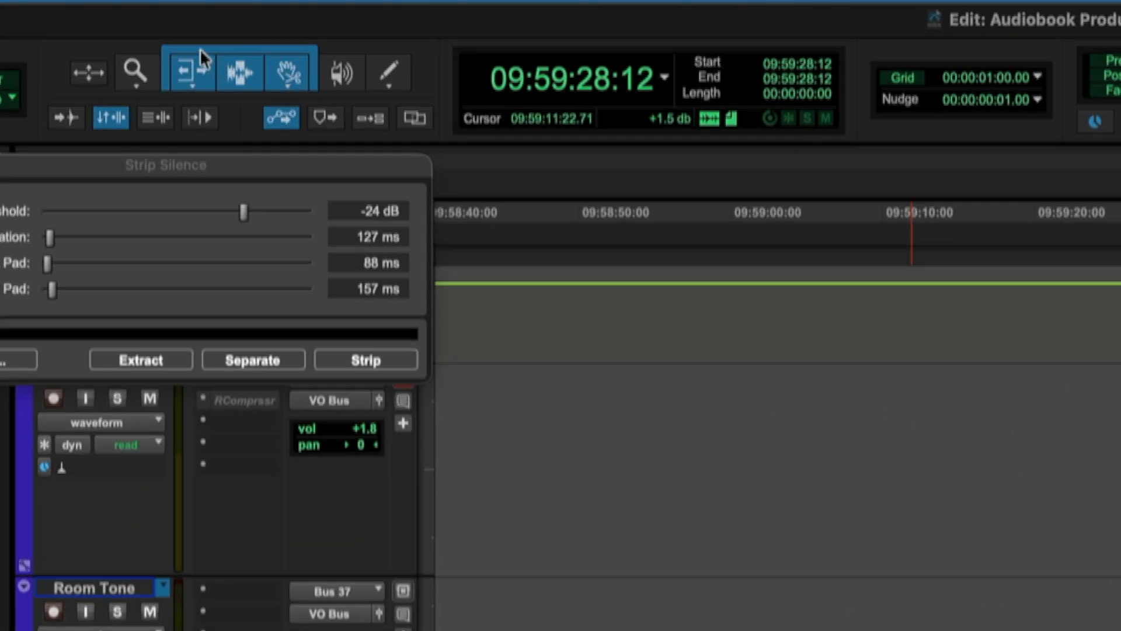
left_click(236, 63)
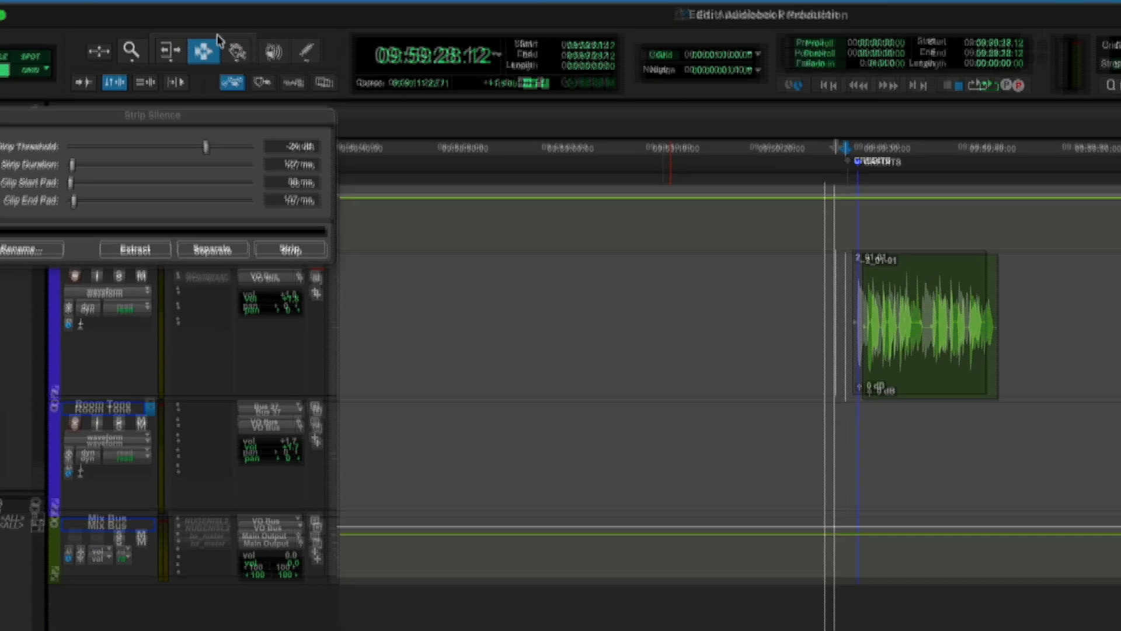
left_click(239, 49)
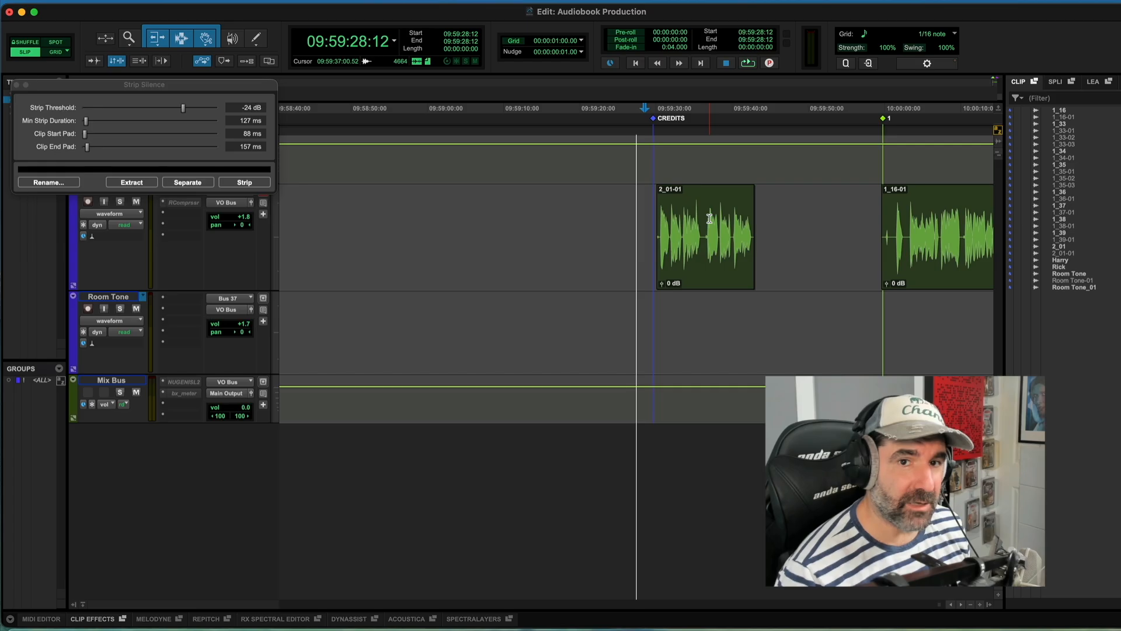
Step: Separate the 2_01 clip on track 2 into regions at its silences
left_click(758, 217)
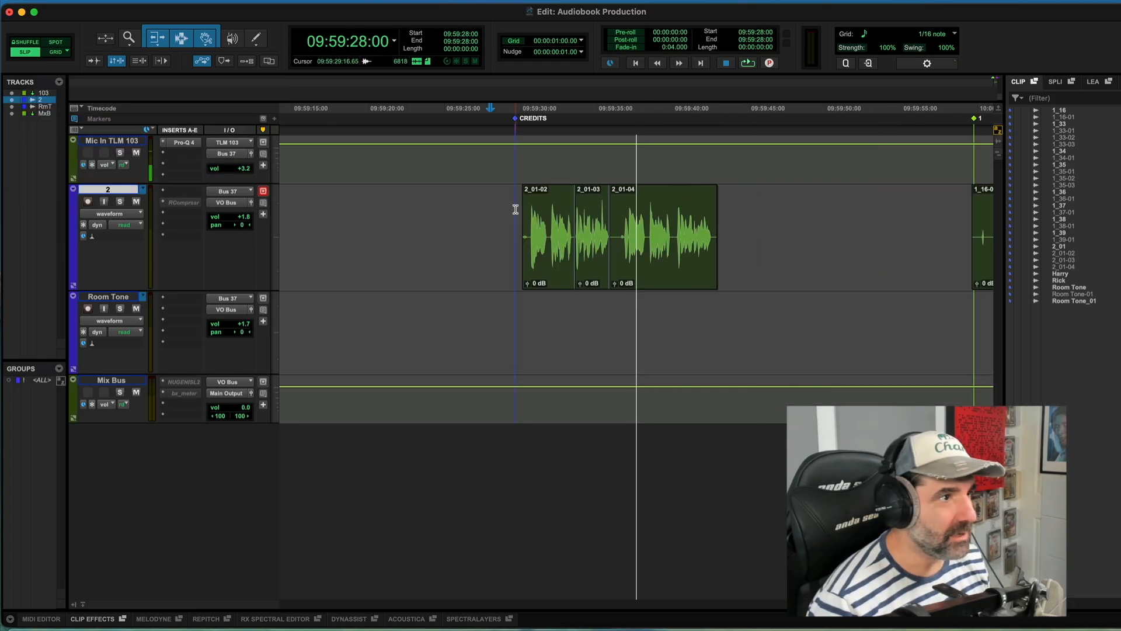
left_click(515, 209)
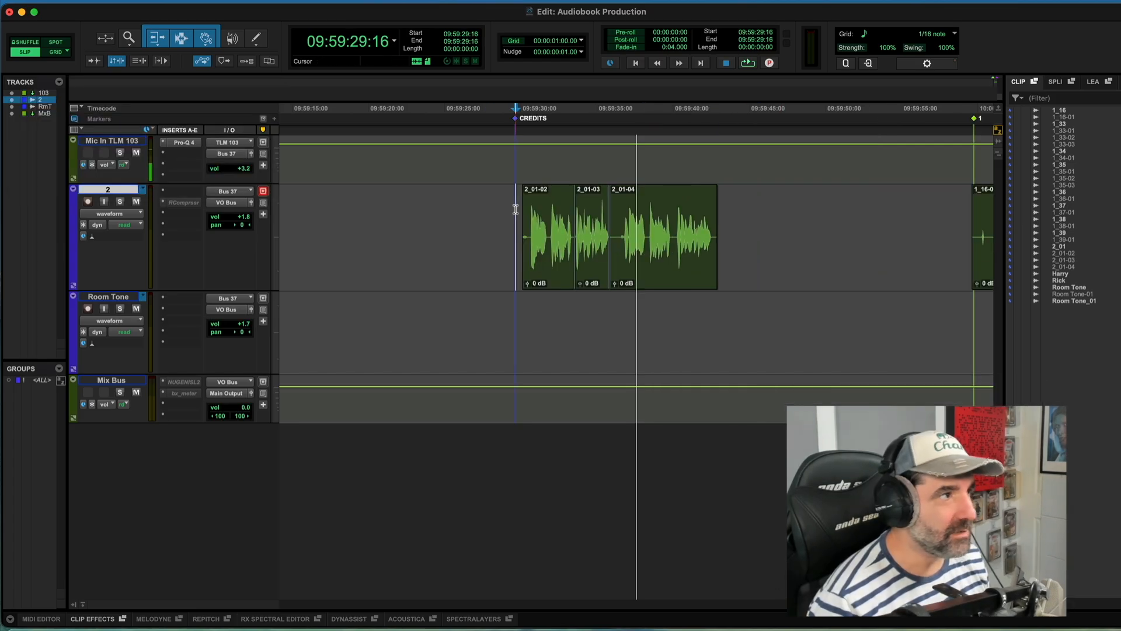
Step: Try dragging a selected section at the start of clip 2_01-02 to the left, and undo the move
key("super+bracketright")
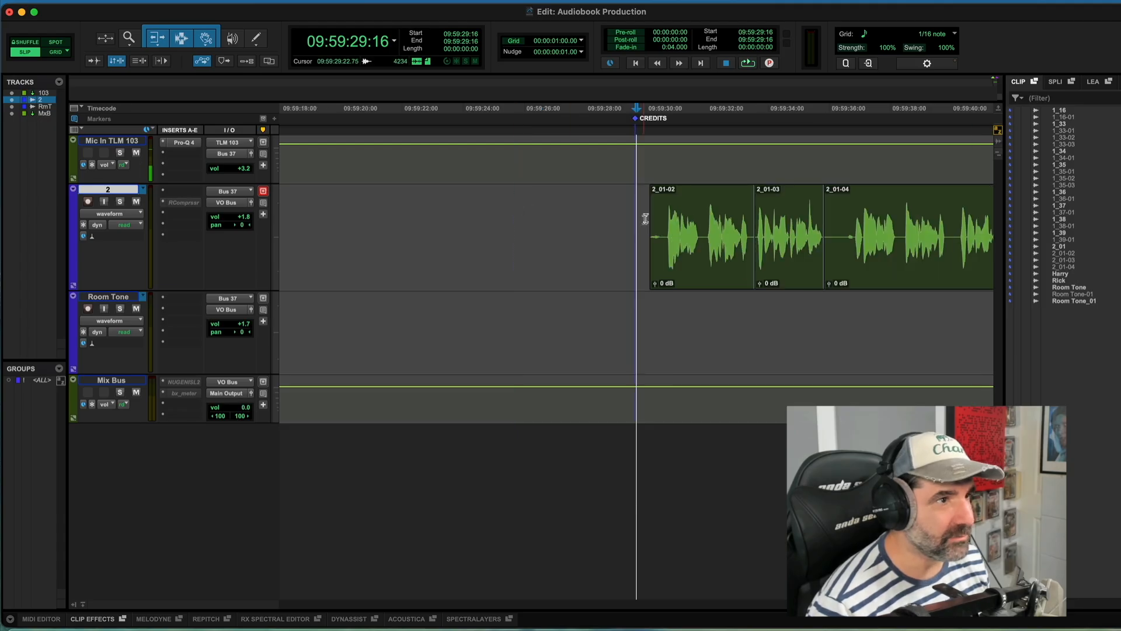
left_click(595, 200)
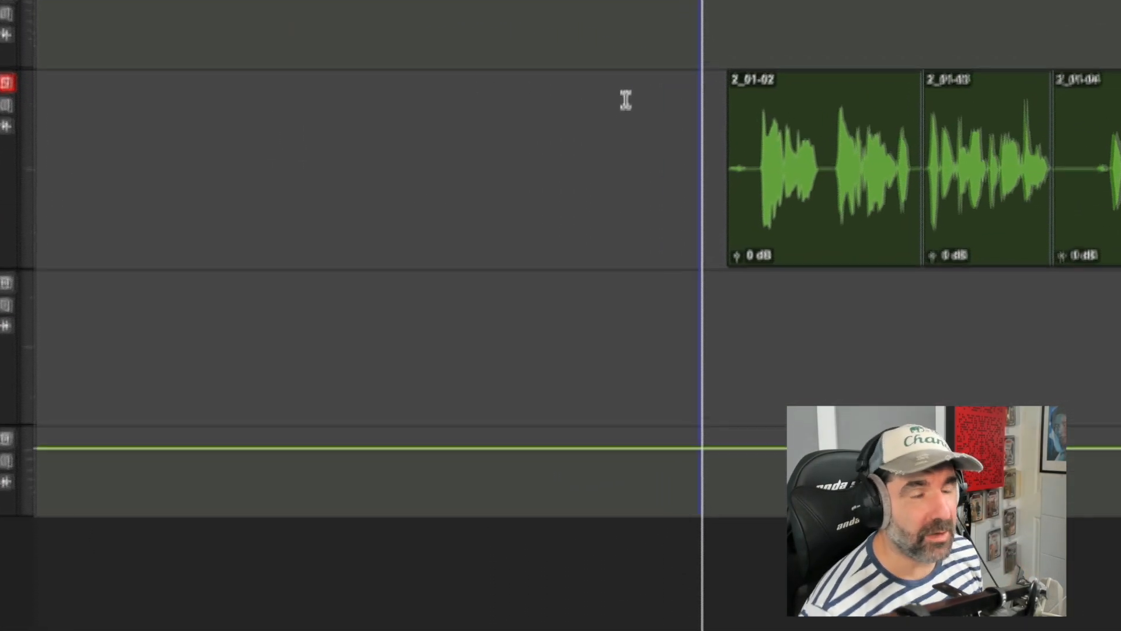
left_click(629, 84)
left_click_drag(633, 82, 711, 98)
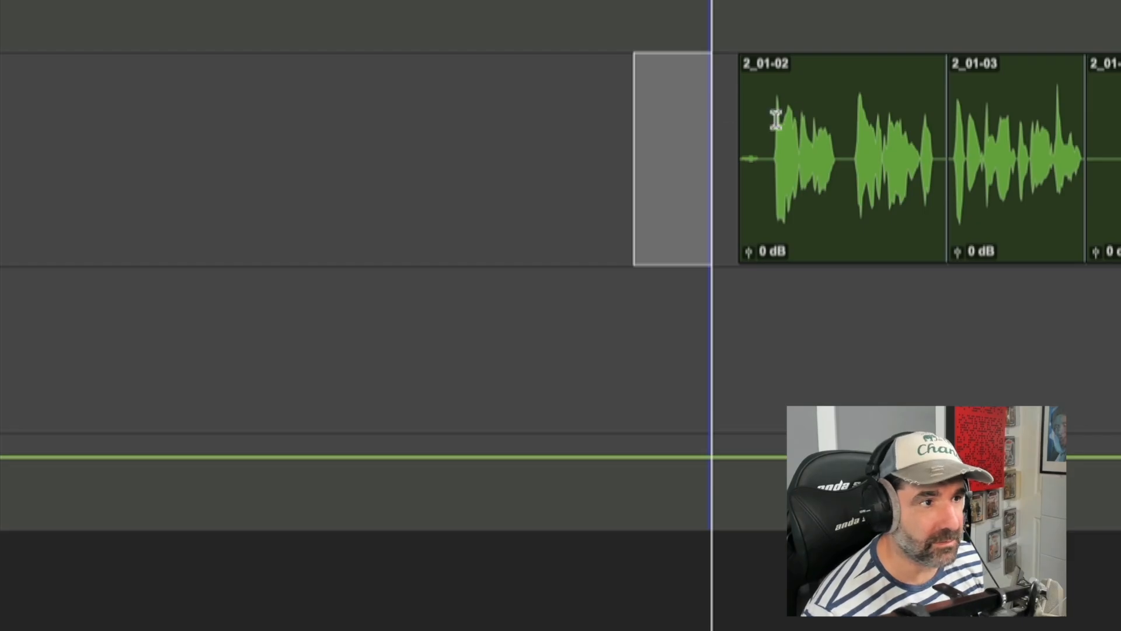
left_click_drag(773, 119, 841, 136)
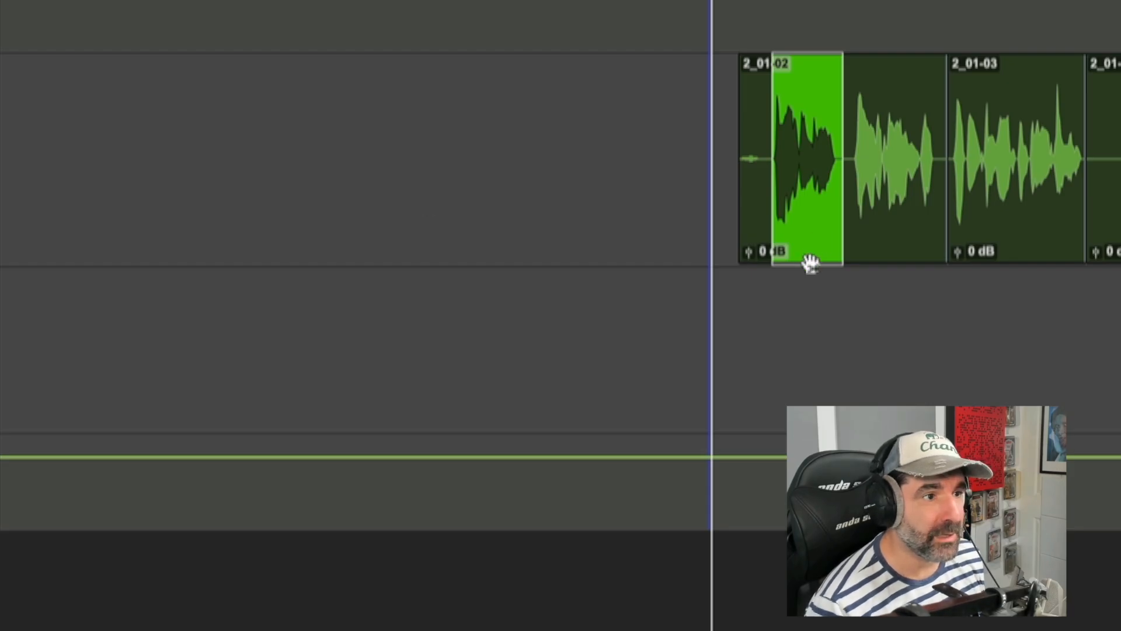
left_click_drag(810, 263, 656, 235)
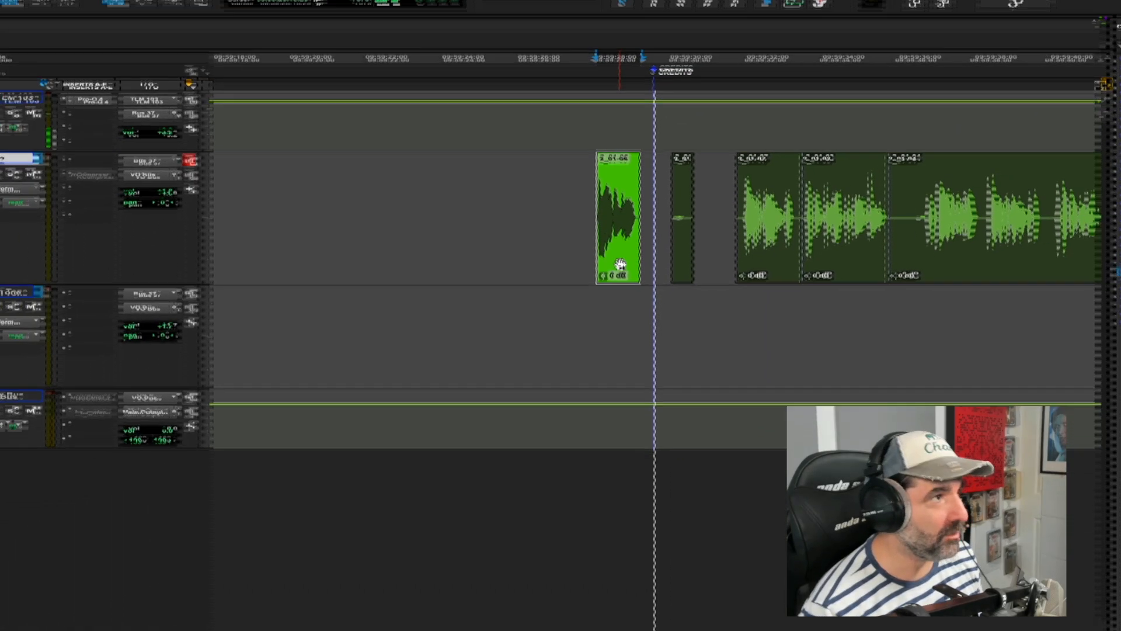
key("super+z")
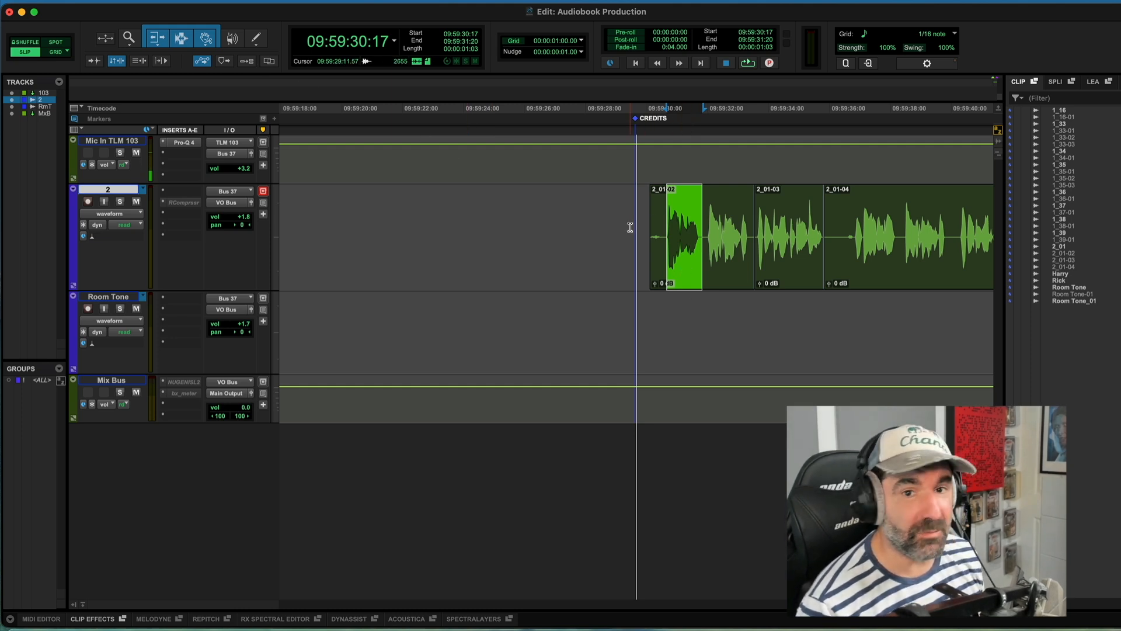
Step: Trim the start and end of clip 2_01-02 closer to the spoken audio
left_click(638, 217)
key("t")
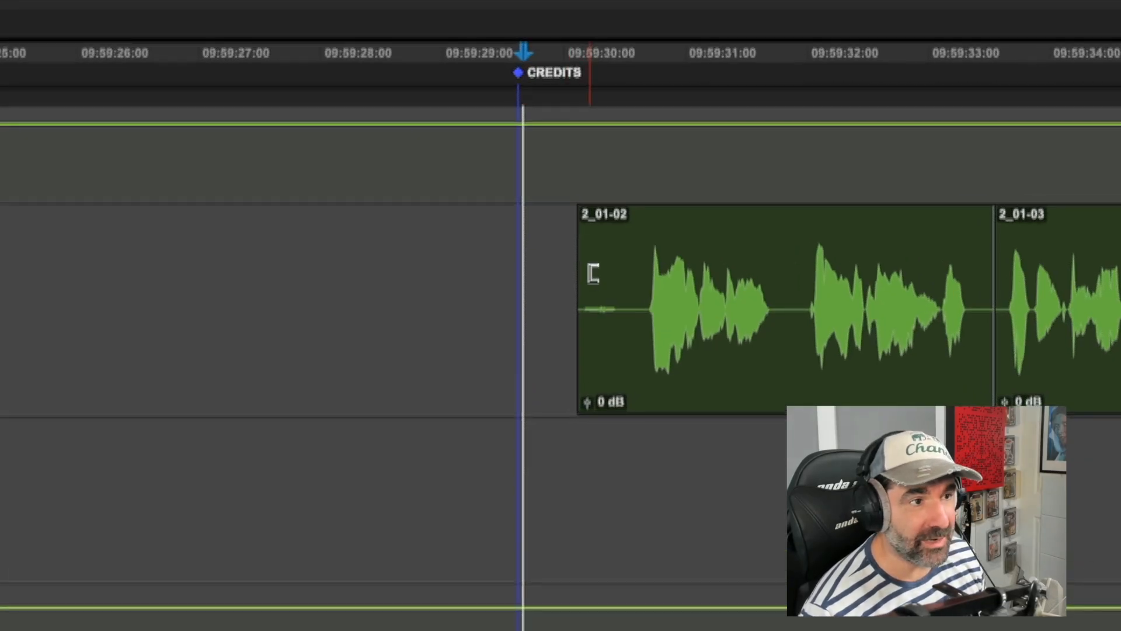
left_click_drag(583, 273, 652, 286)
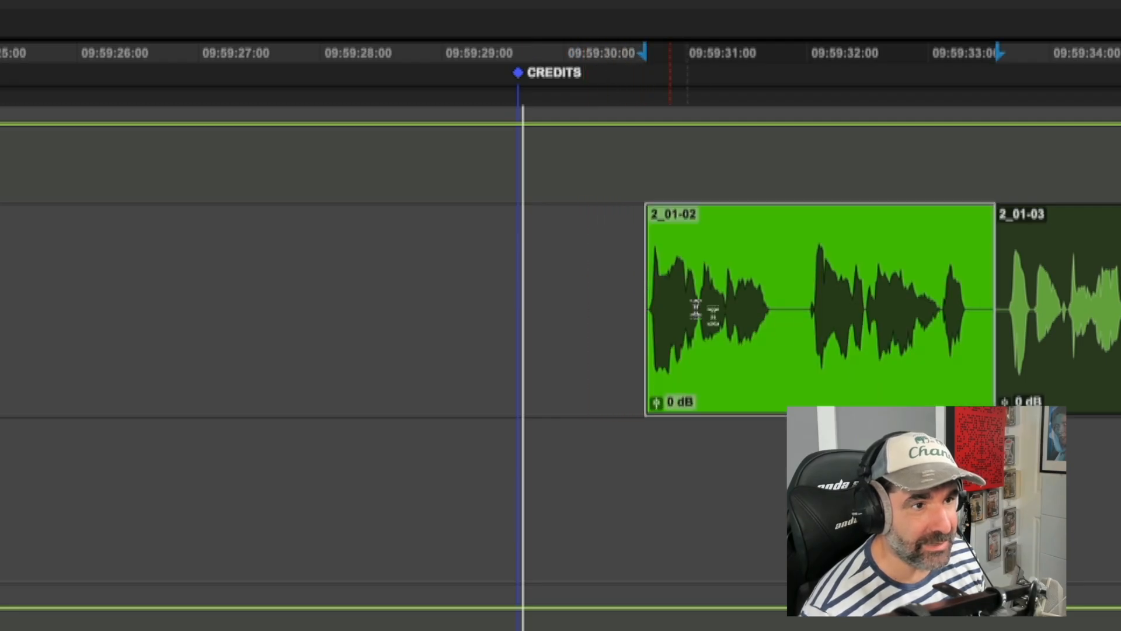
left_click_drag(989, 299, 985, 299)
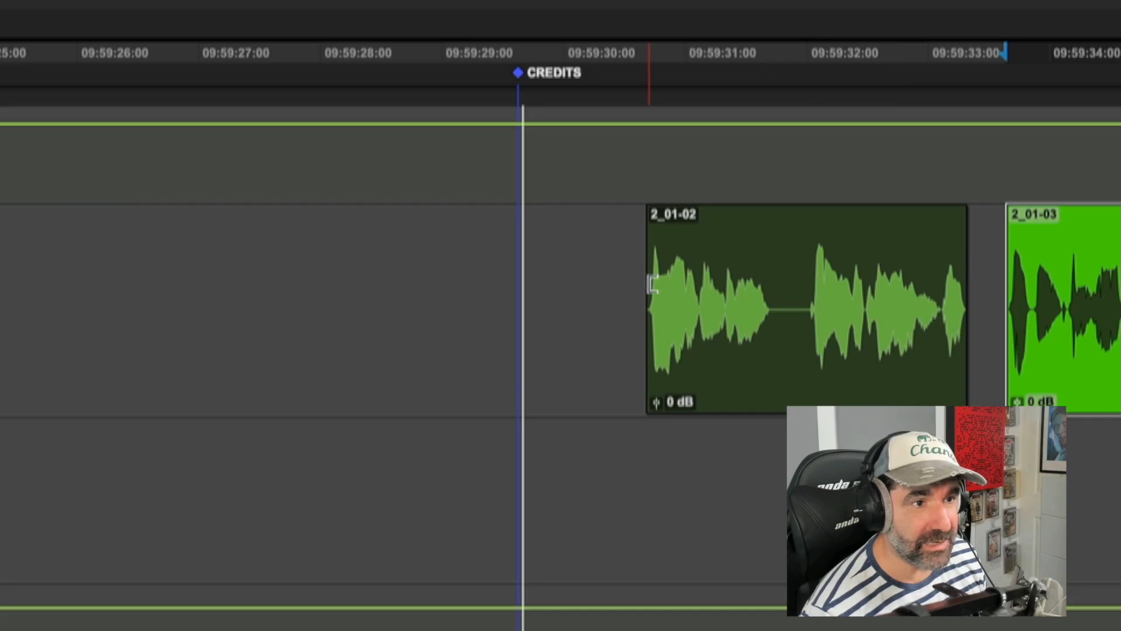
left_click(994, 294)
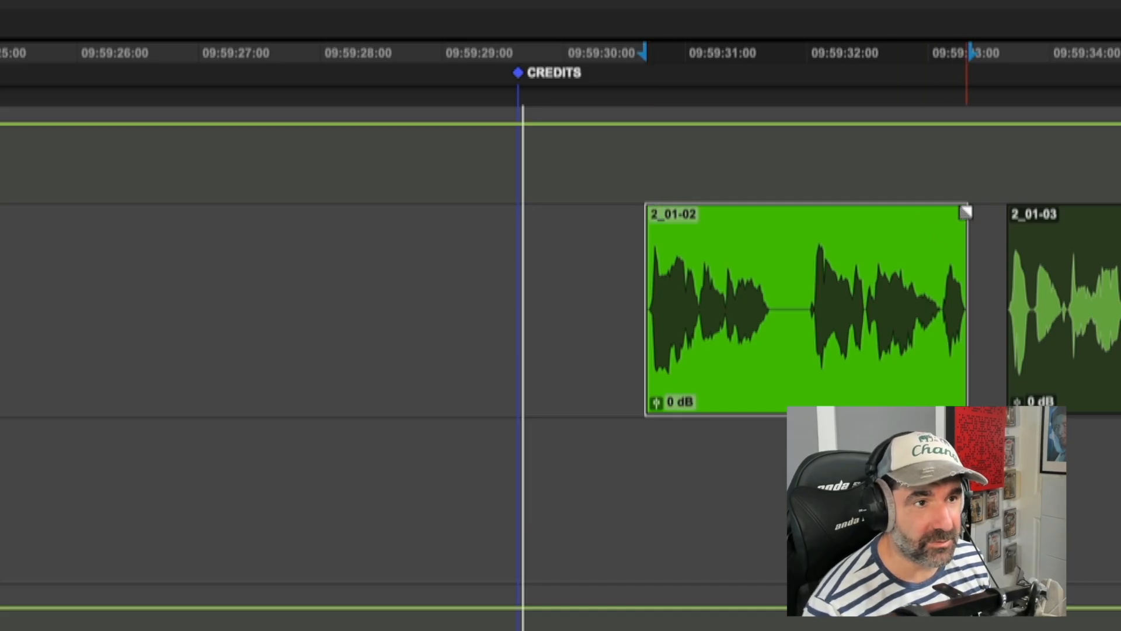
Step: Draw a fade-out over the last part of clip 2_01-02
left_click(966, 212)
left_click_drag(966, 211, 859, 228)
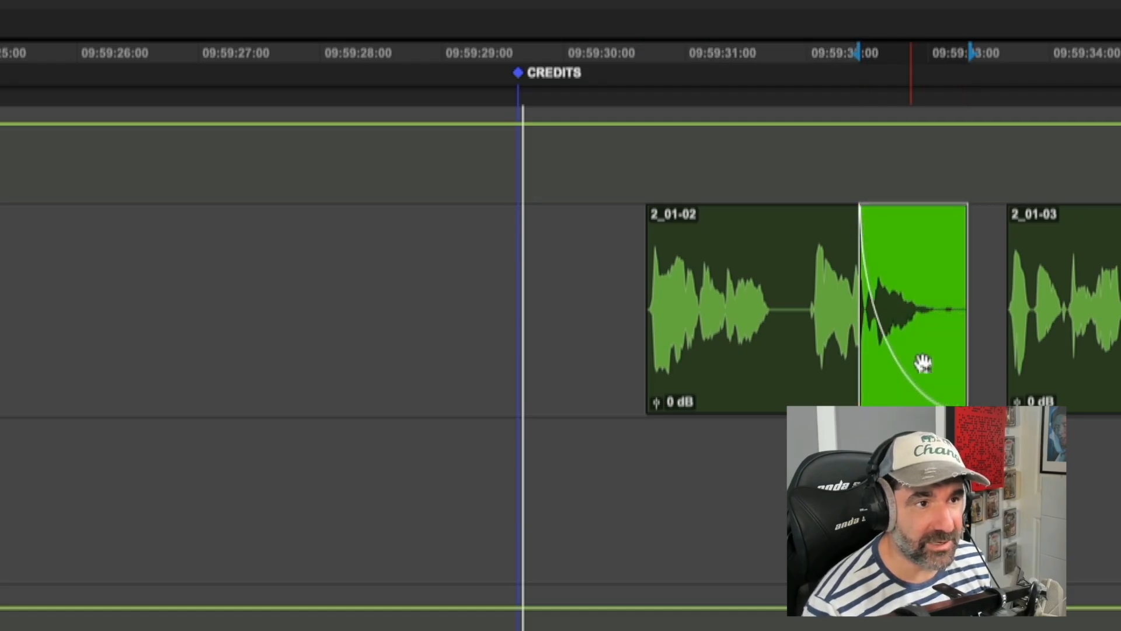
left_click(860, 237)
Step: Audition the clips and move clip 2_01-04 about 3.5 seconds later on the track
key("ctrl+minus")
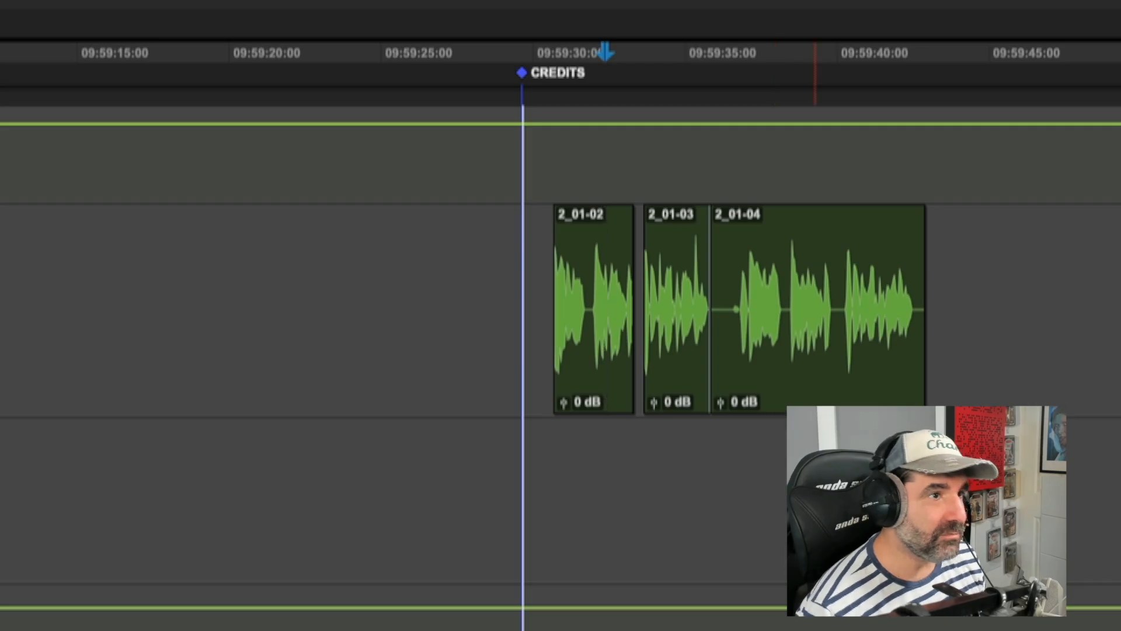
key("r")
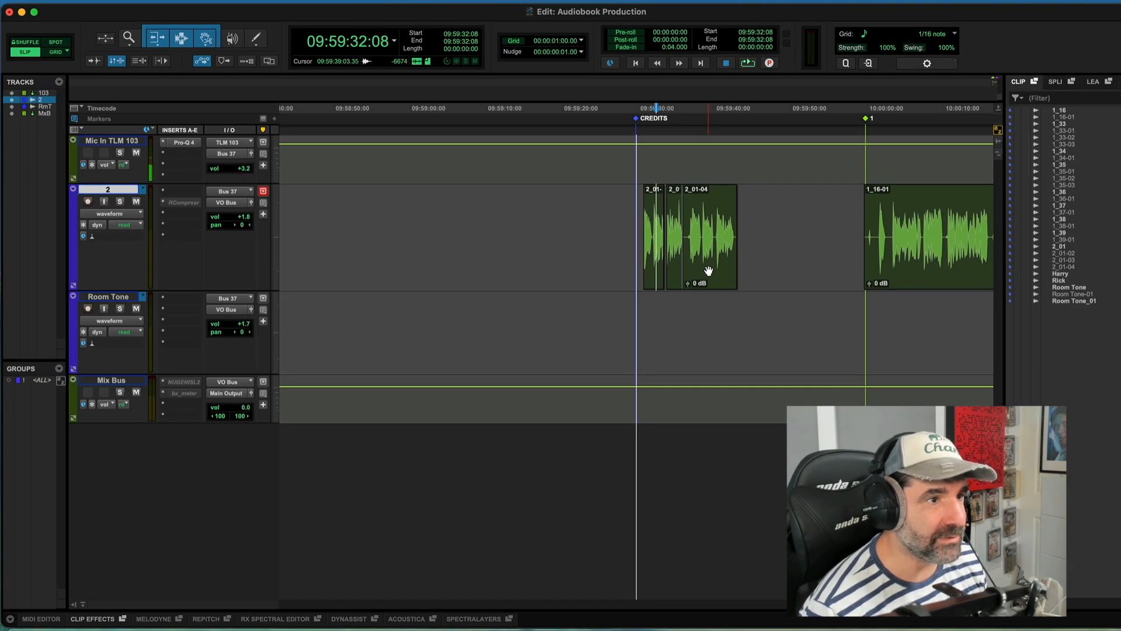
left_click(708, 270)
key("t")
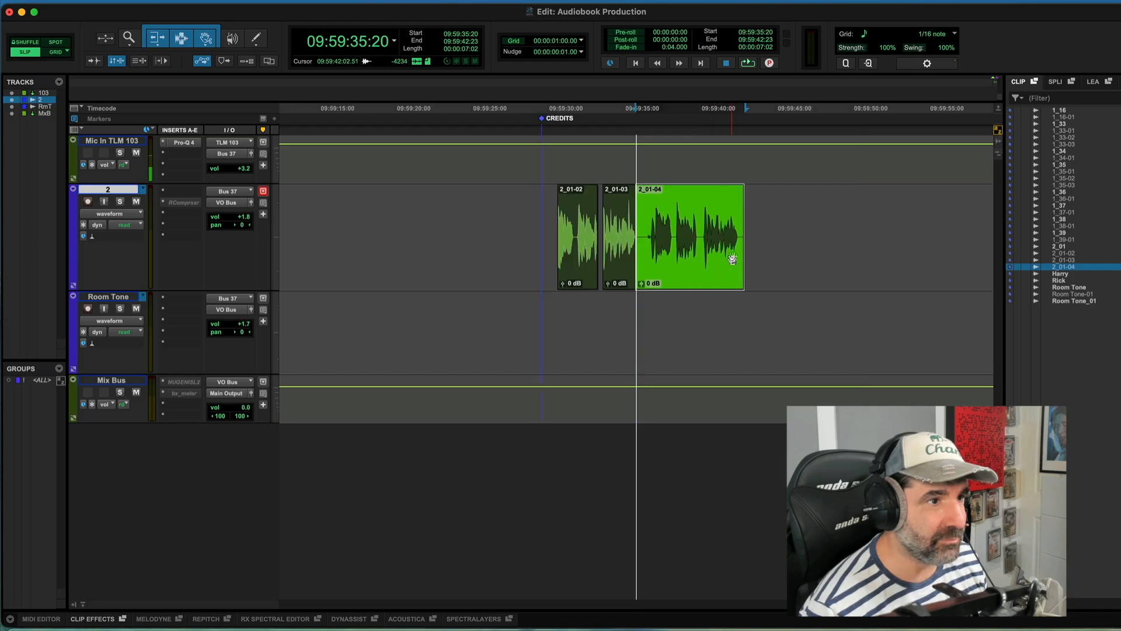
key("t")
left_click(668, 232)
key("space")
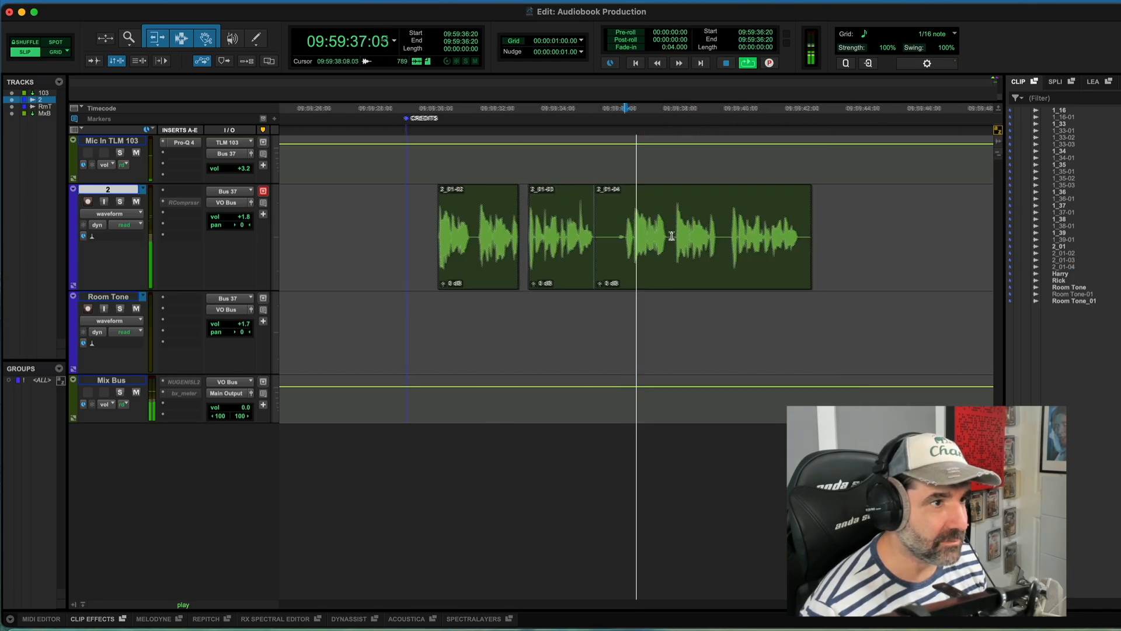
key("space")
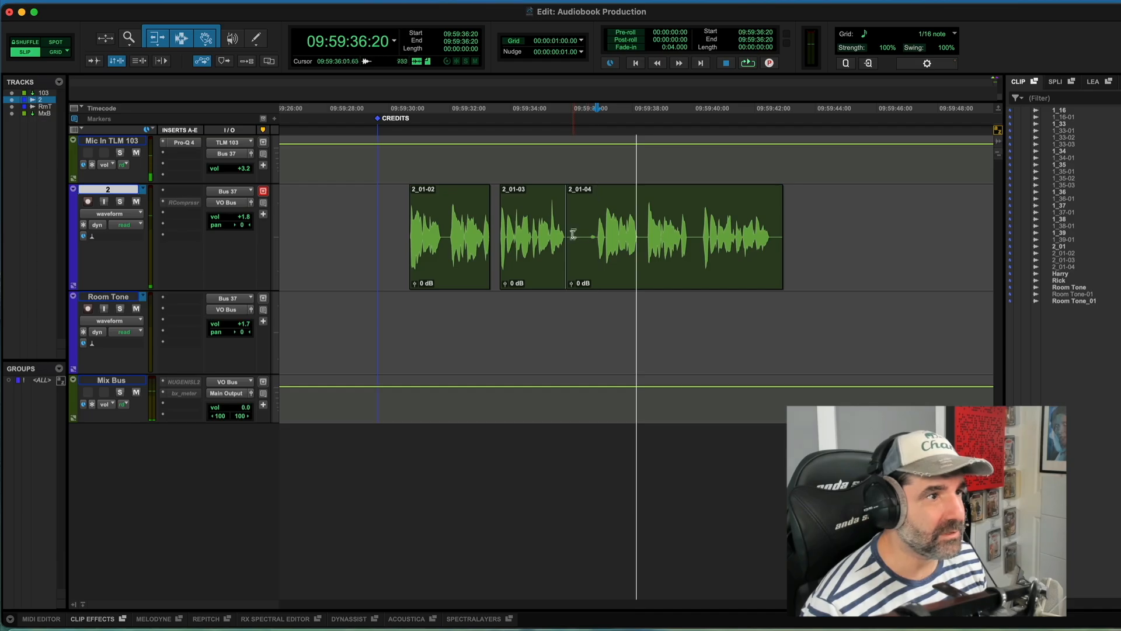
left_click_drag(610, 274, 742, 280)
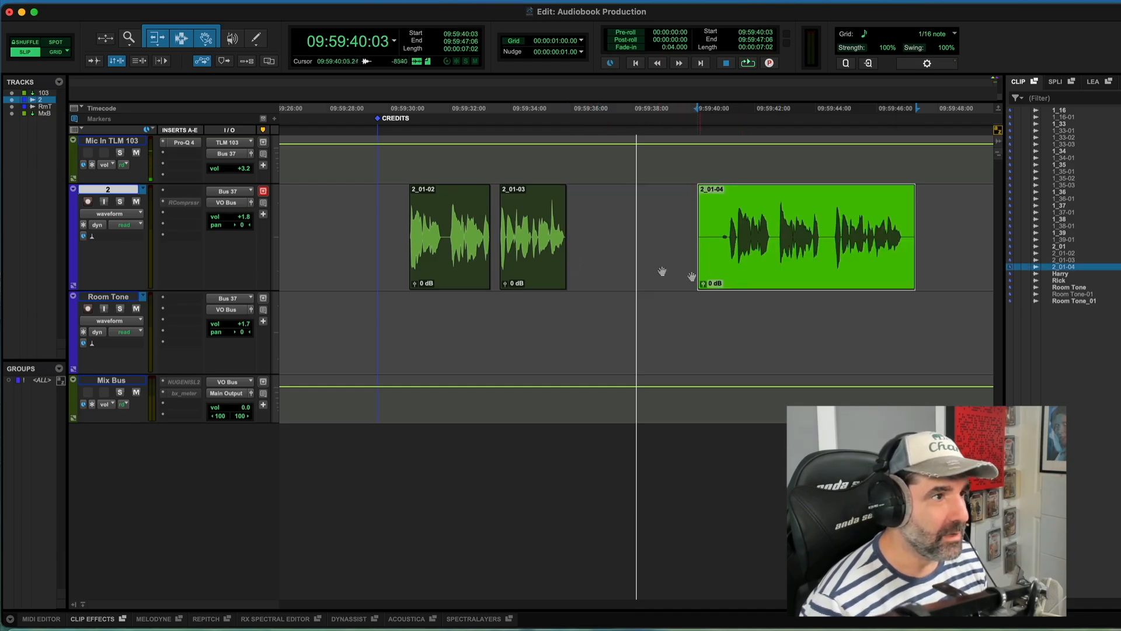
Step: Play back the edited clips from the start of 2_01-02 to check the pacing
left_click(403, 222)
left_click(644, 229)
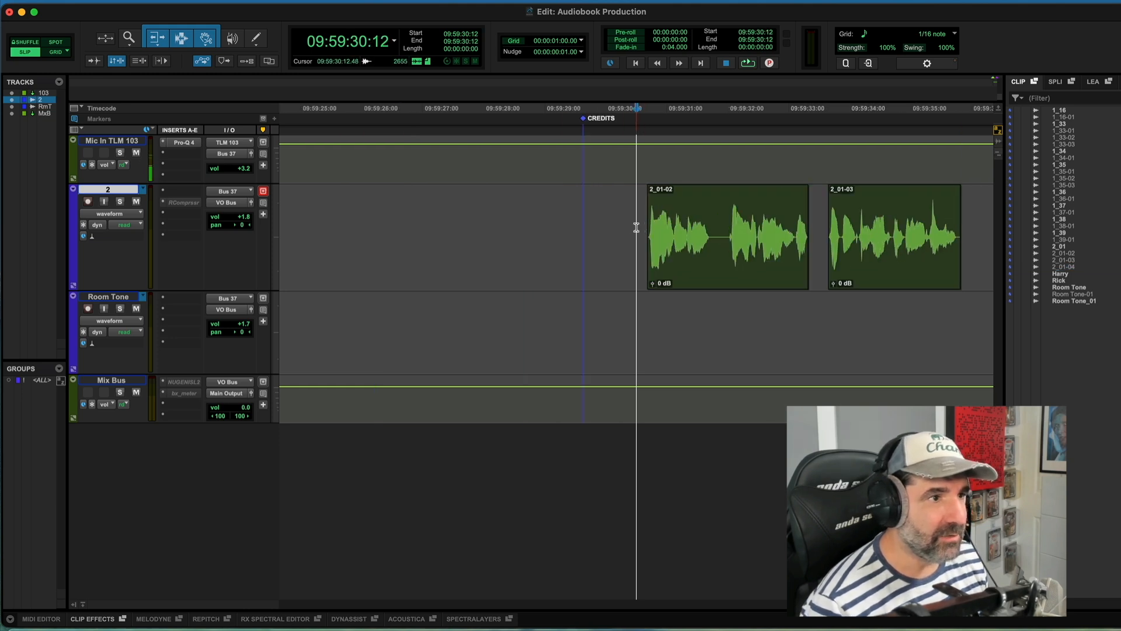
key("space")
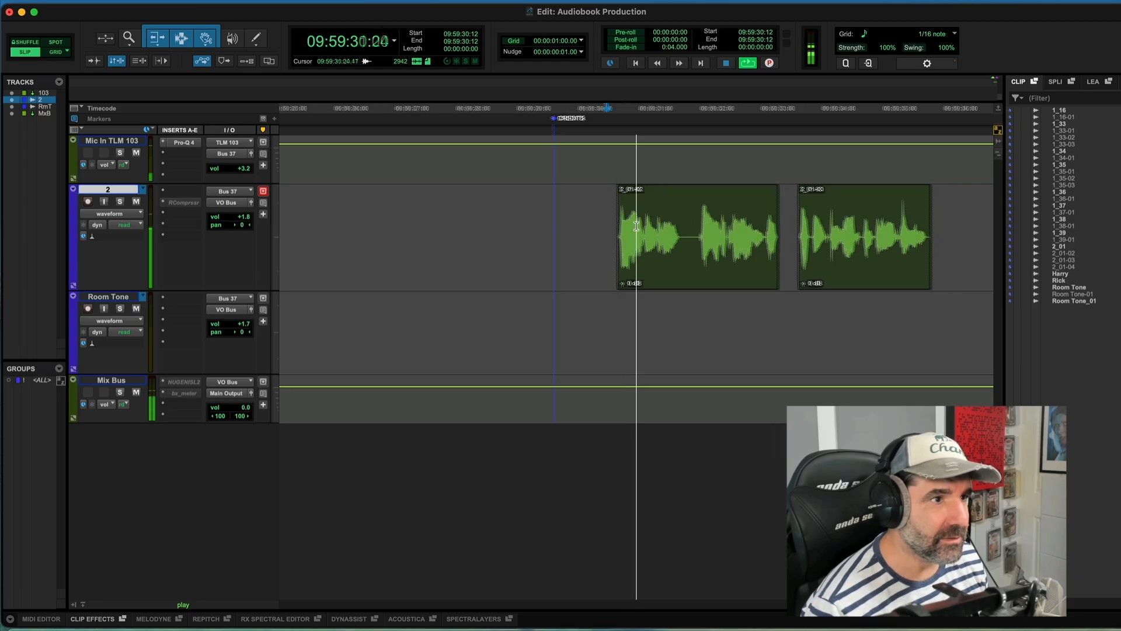
key("super+bracketright")
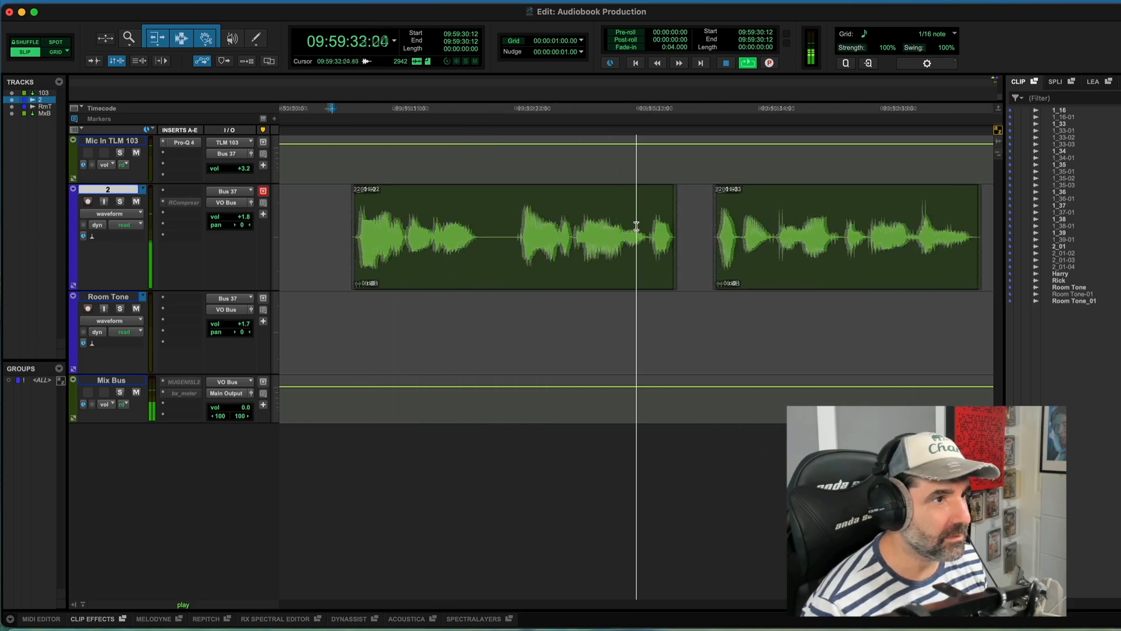
key("super+bracketleft")
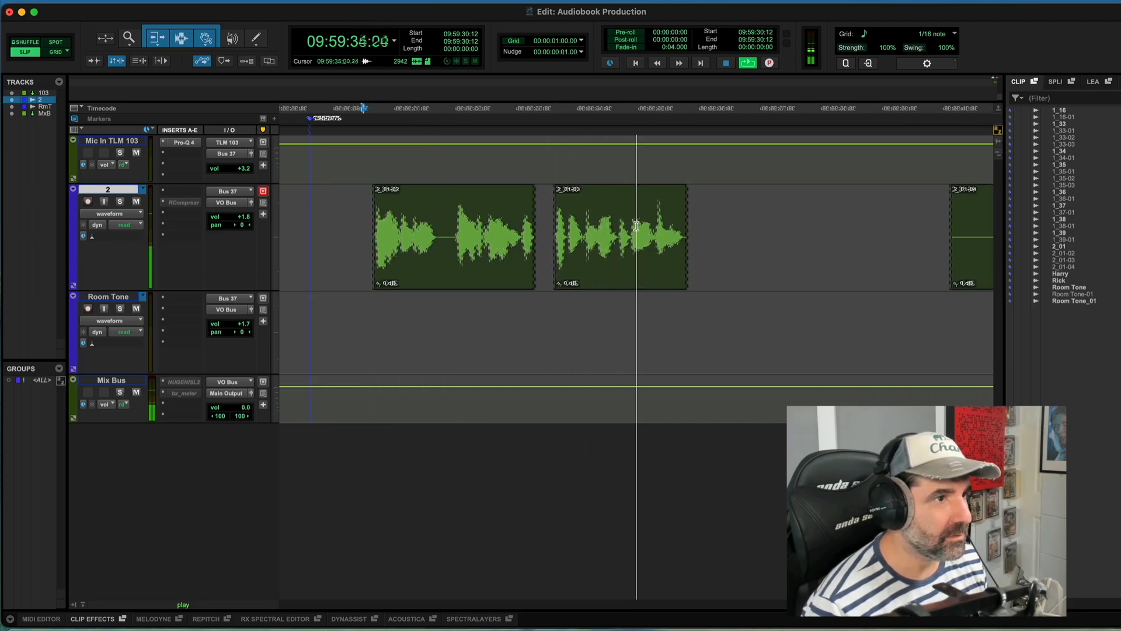
key("space")
key("super+bracketleft")
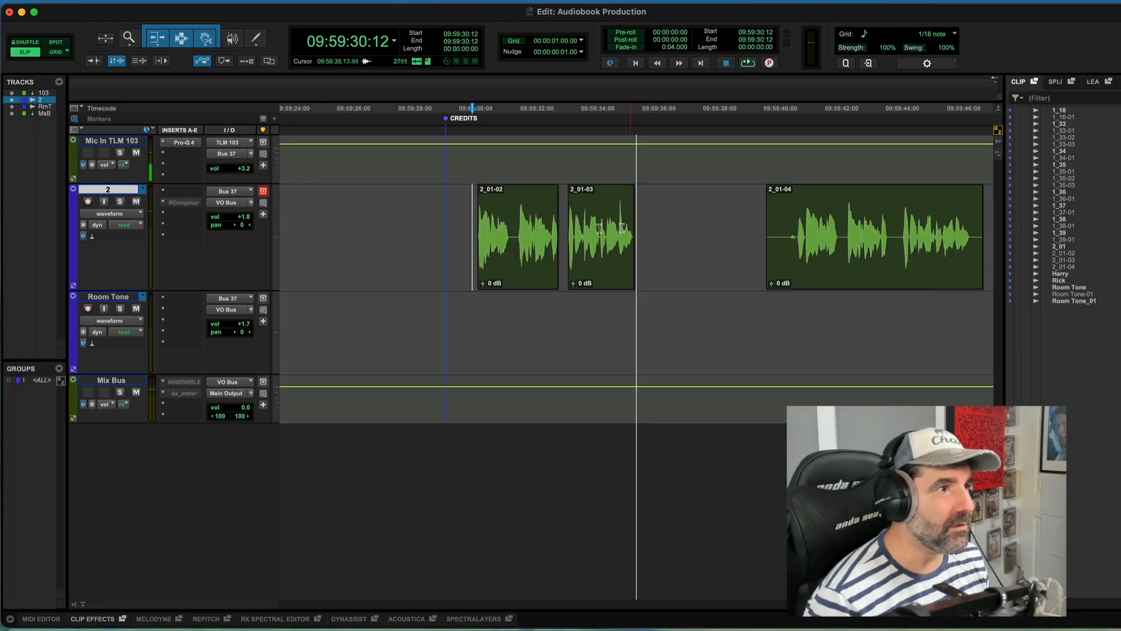
Step: Select and delete a short silent section in the middle of clip 2_01-02
left_click(515, 226)
key("super+bracketright")
key("super+bracketright")
key("super+bracketright")
key("super+bracketright")
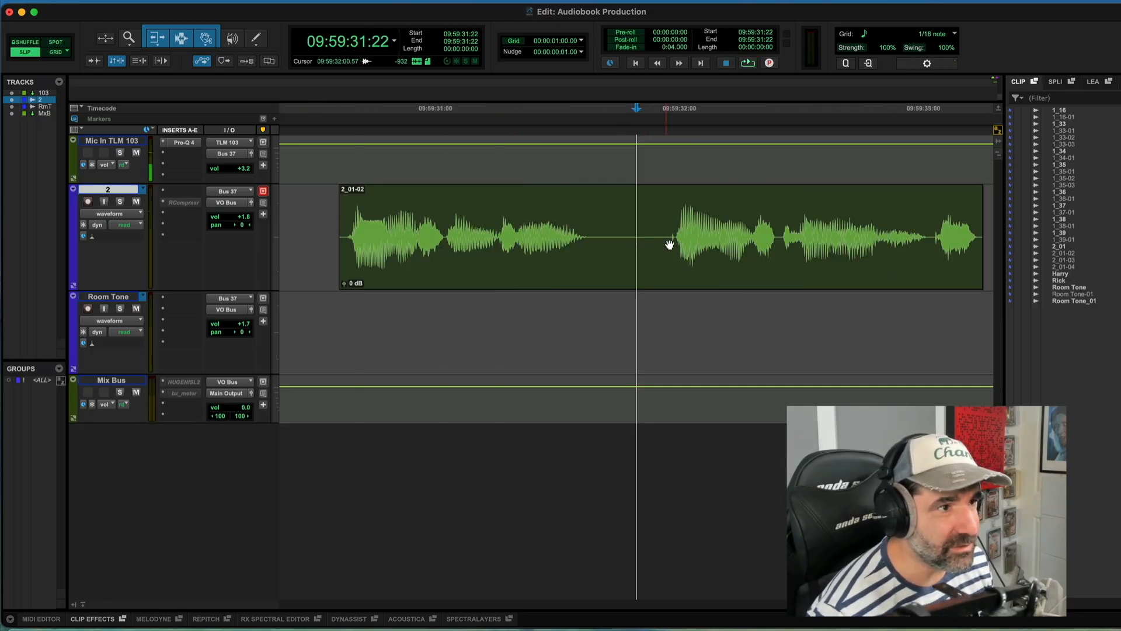
left_click_drag(716, 236, 701, 244)
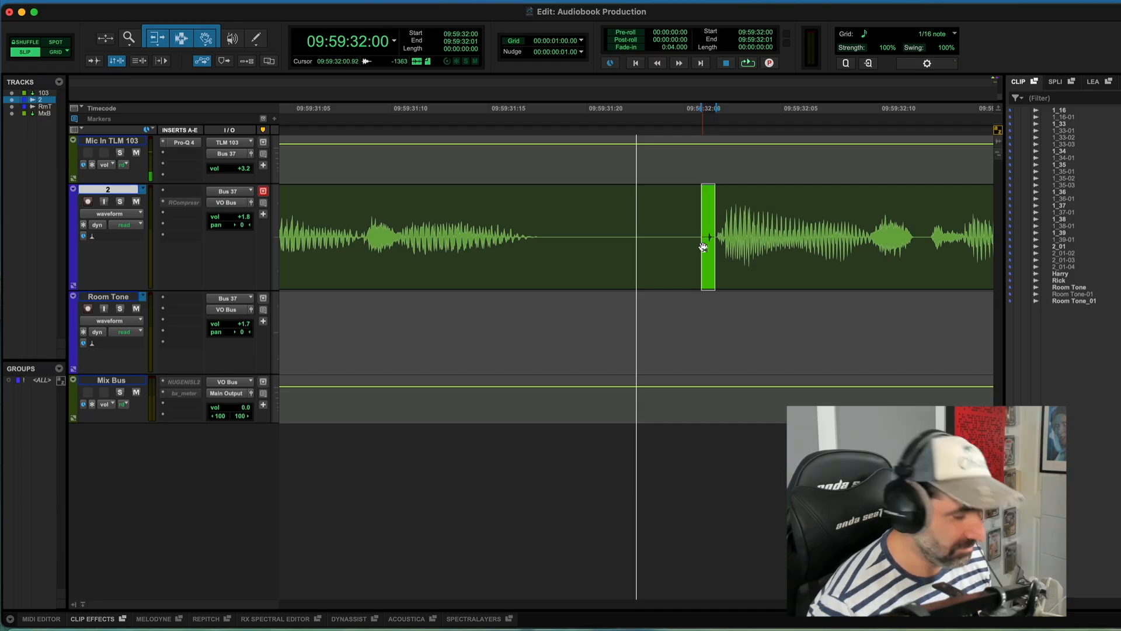
key("super+bracketleft")
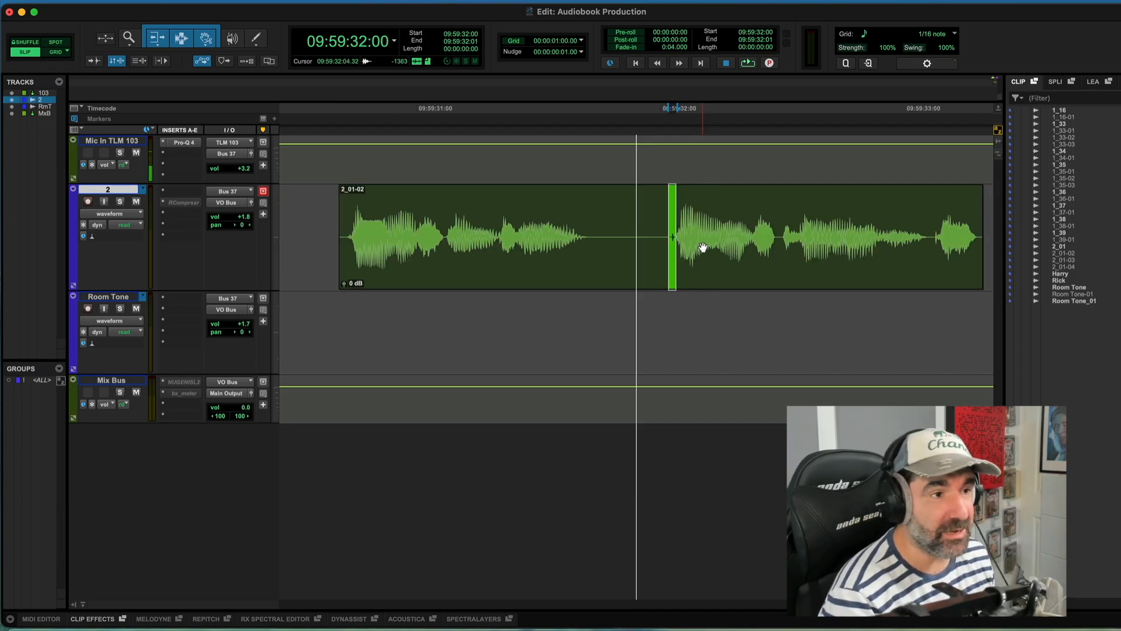
key("t")
key("t")
key("r")
double_click(629, 228)
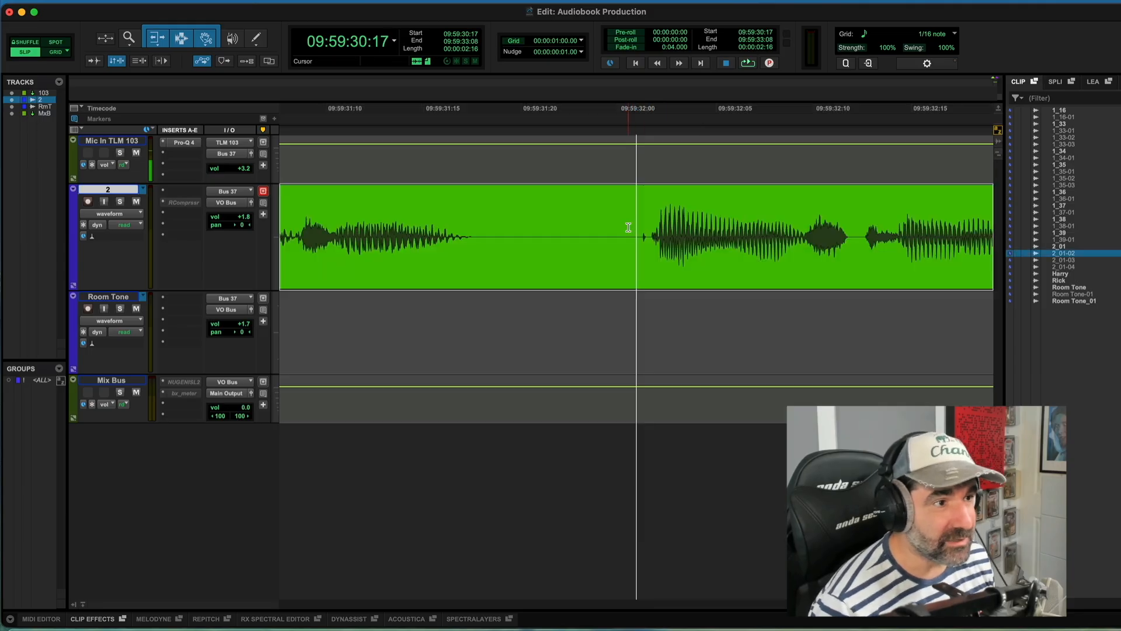
left_click_drag(656, 228, 631, 231)
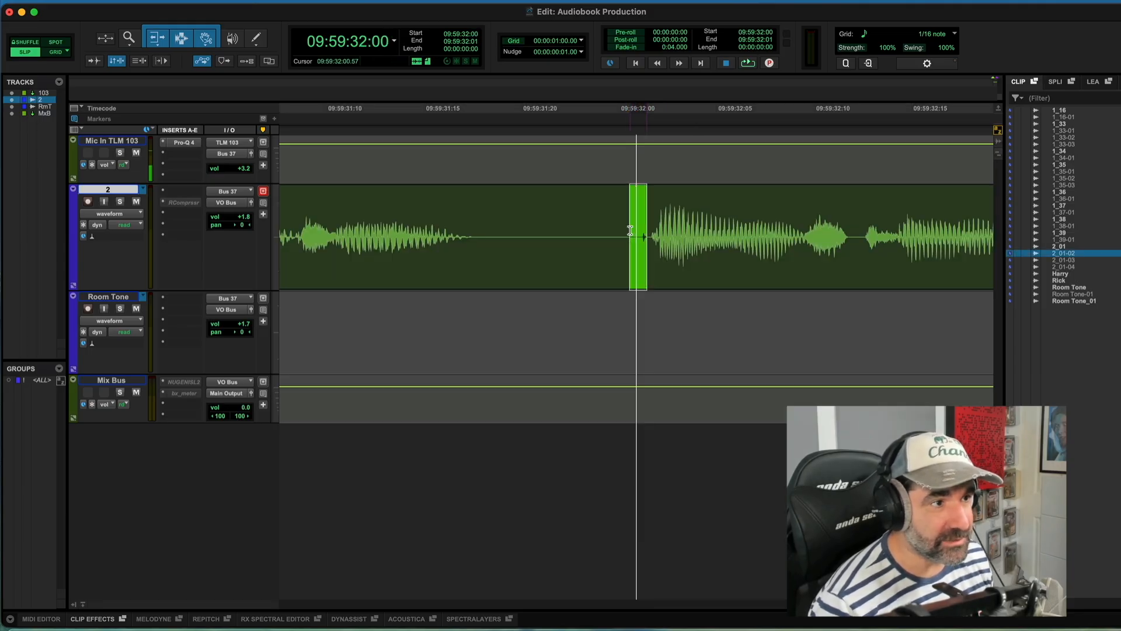
key("Delete")
Step: Place the Room Tone_01 clip on the Room Tone track, starting near the CREDITS marker under the dialogue clips
key("r")
key("r")
key("r")
key("r")
key("r")
key("r")
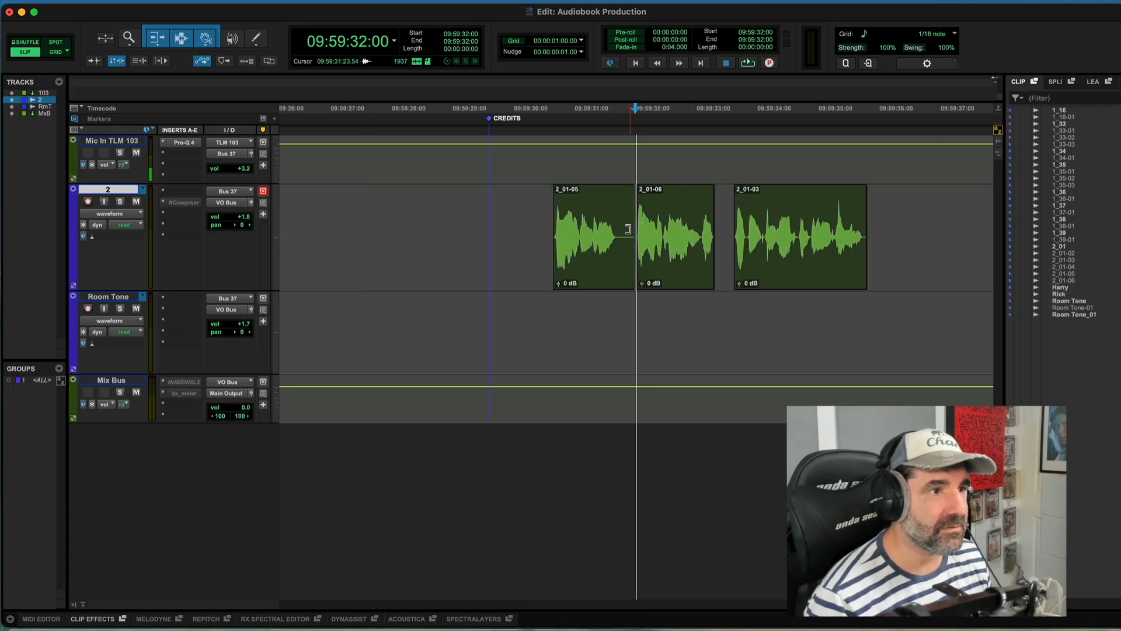
left_click(539, 229)
key("r")
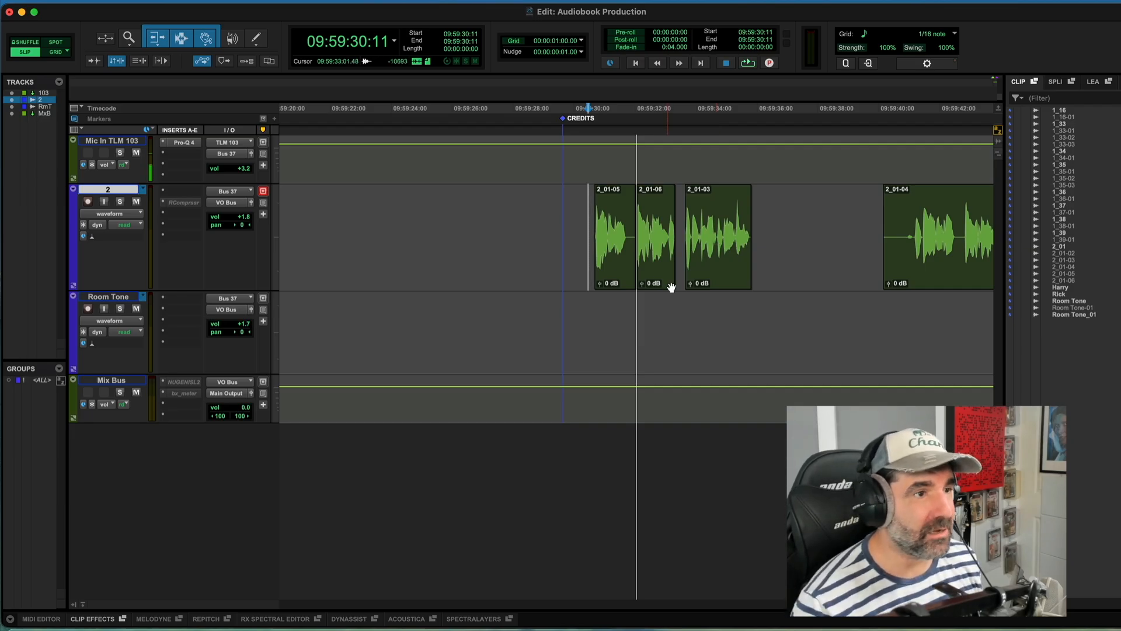
left_click(1068, 301)
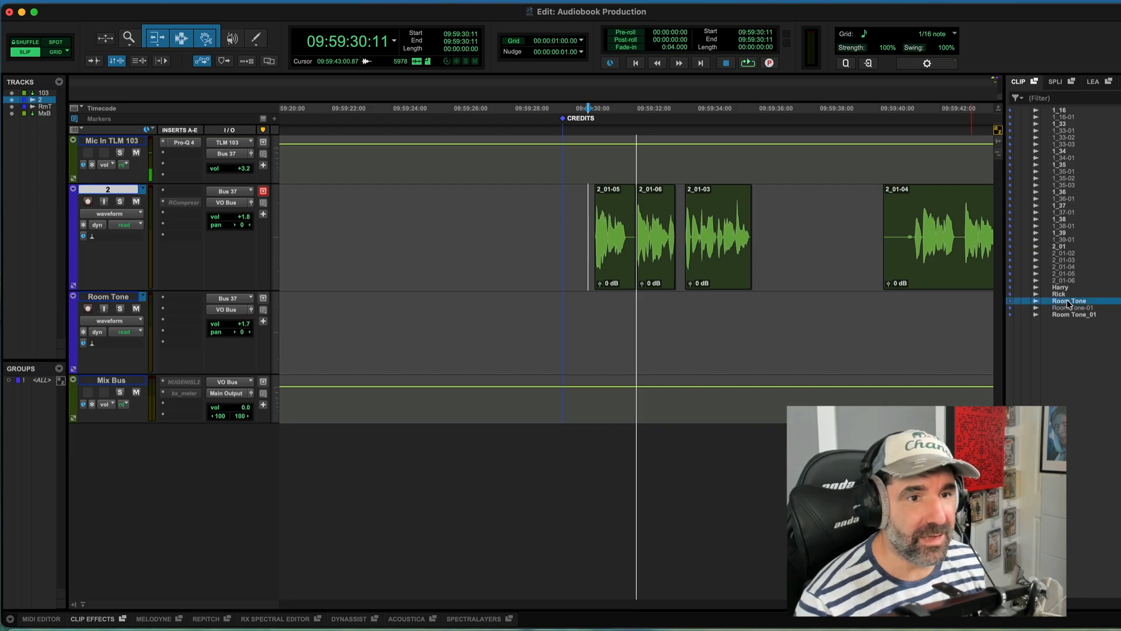
left_click(1066, 315)
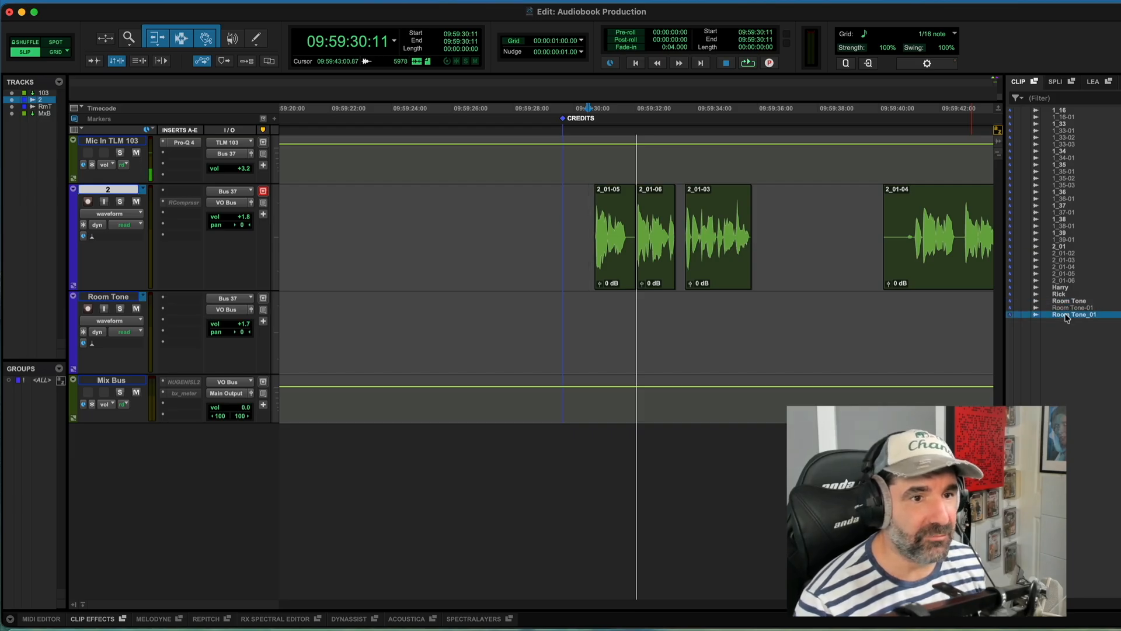
left_click_drag(1066, 317, 556, 311)
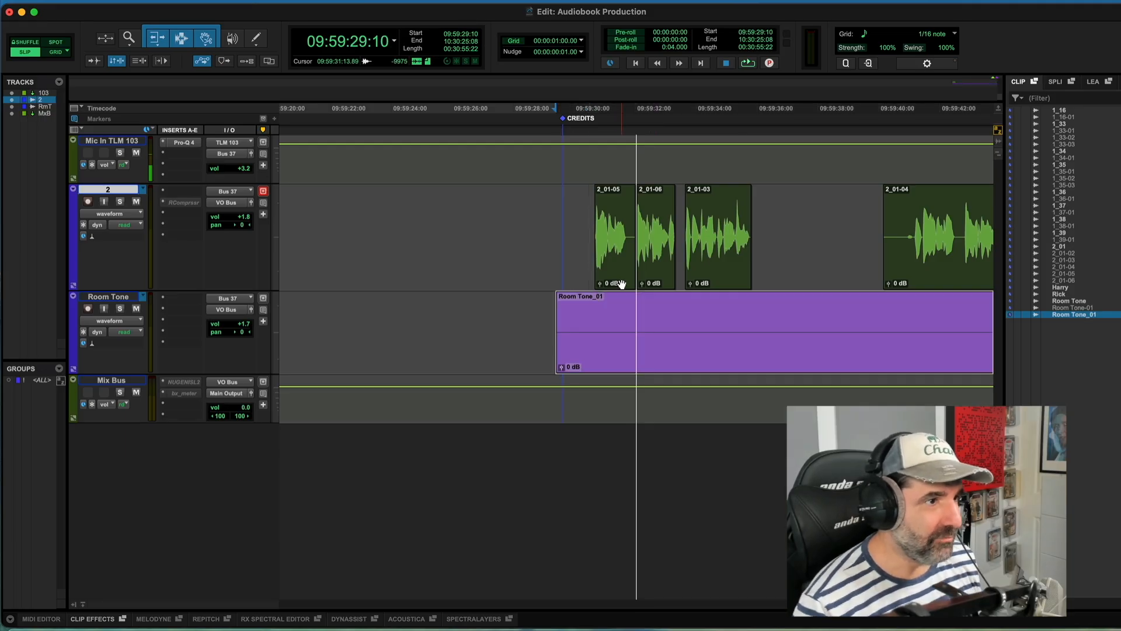
Step: Move the Room Tone_01 clip slightly later so it starts at about 09:59:29:17
scroll(625, 285, "right", 6)
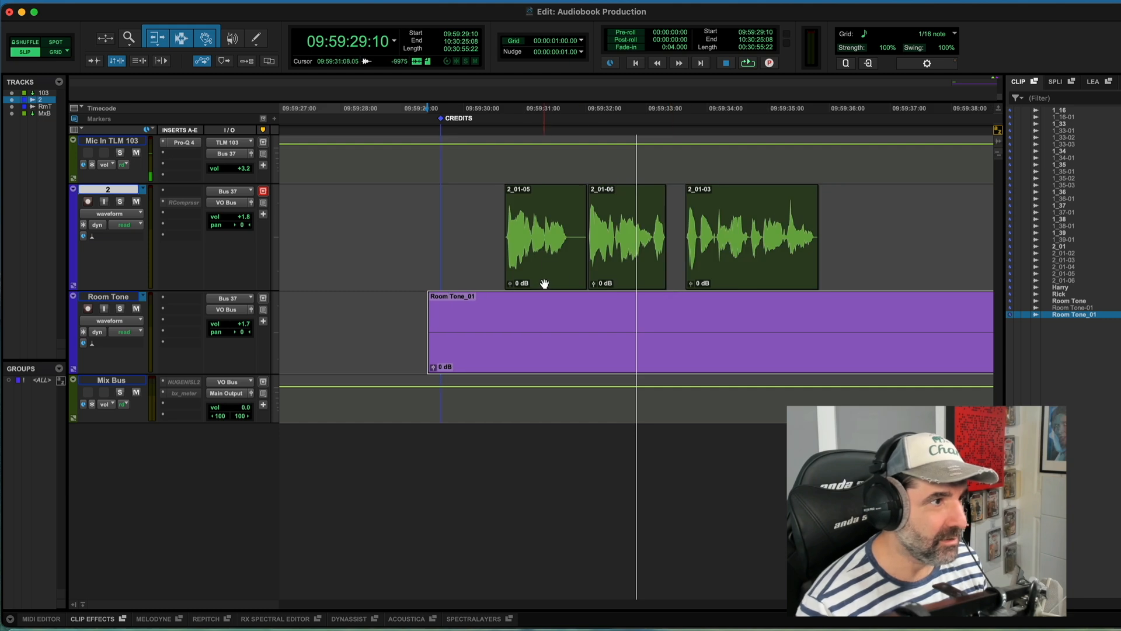
left_click(545, 284)
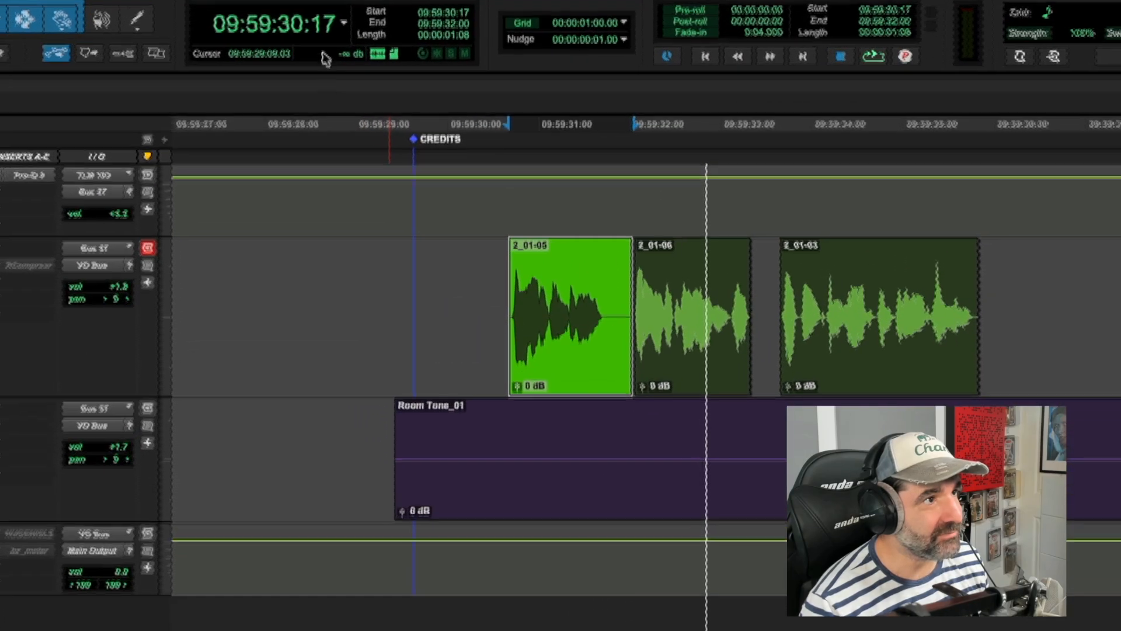
left_click(518, 523)
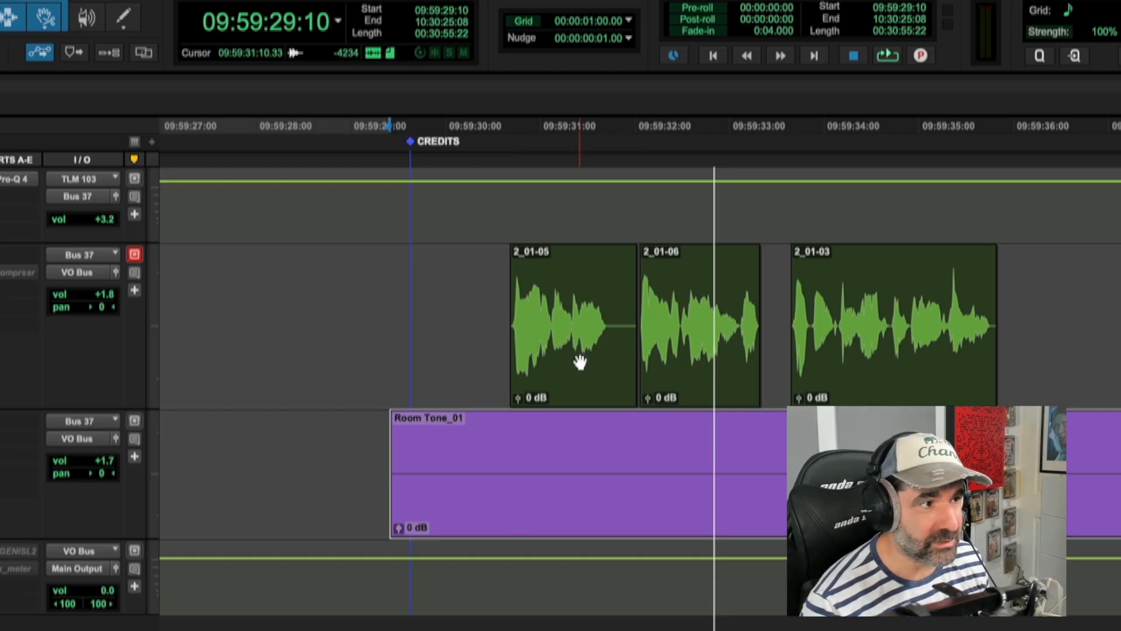
left_click(571, 381)
left_click(544, 501)
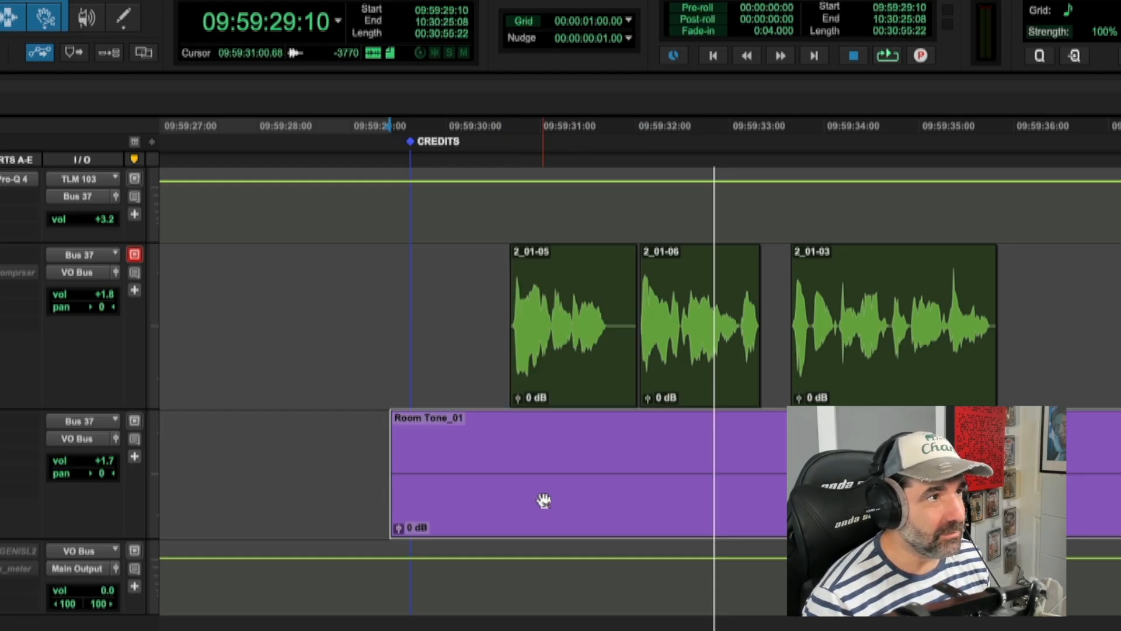
left_click_drag(547, 499, 572, 502)
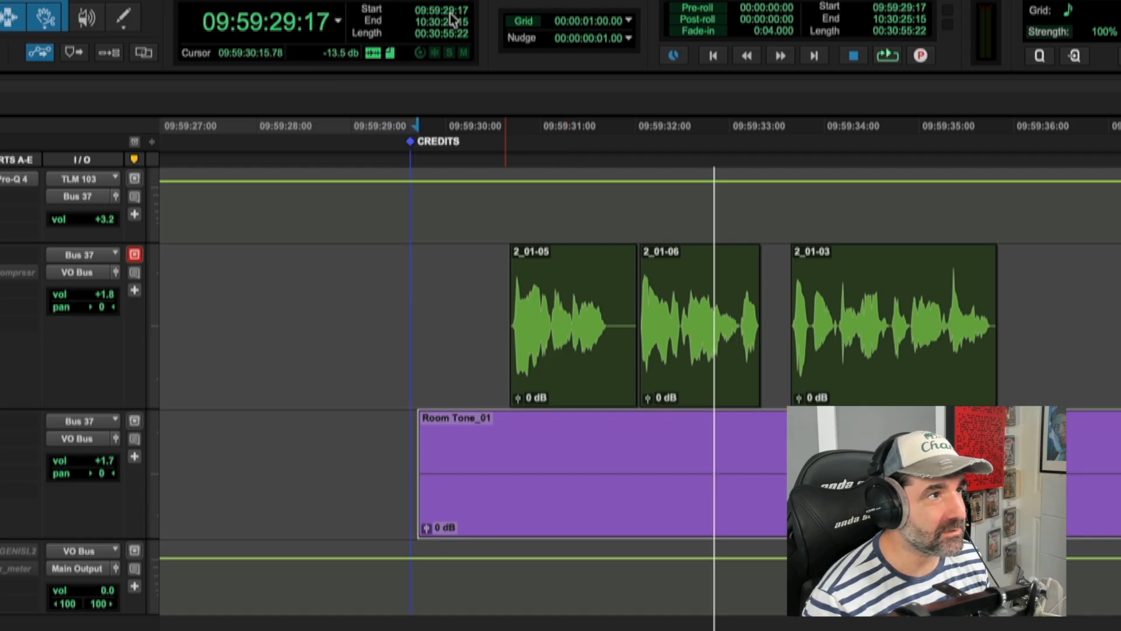
Step: Play back from the CREDITS marker to hear the dialogue over the room tone
left_click(414, 295)
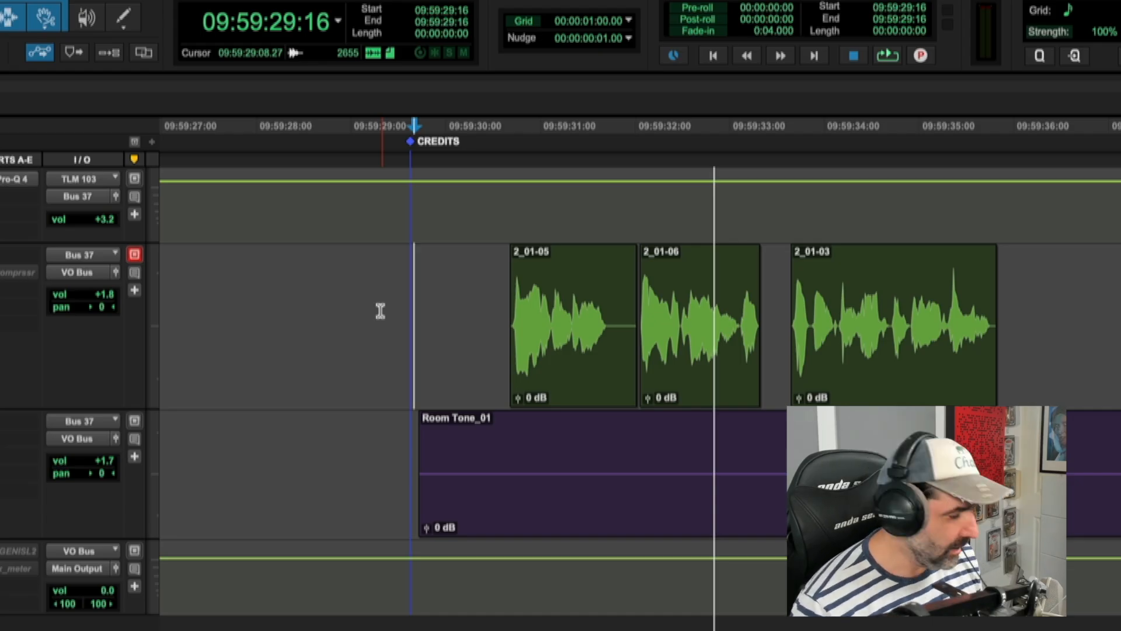
key("space")
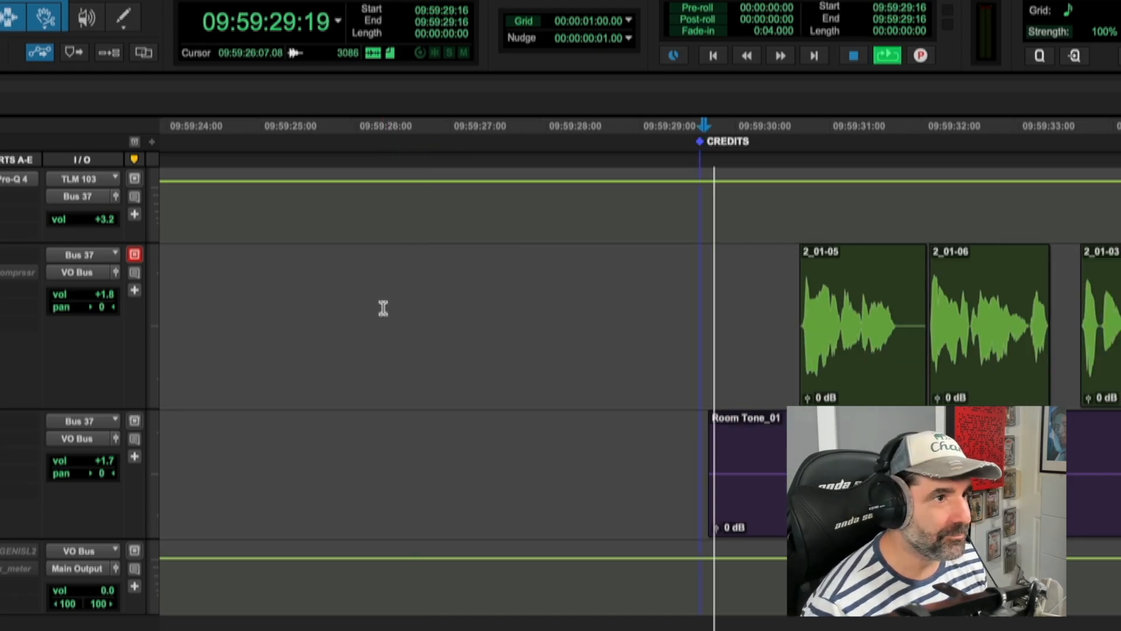
key("r")
key("t")
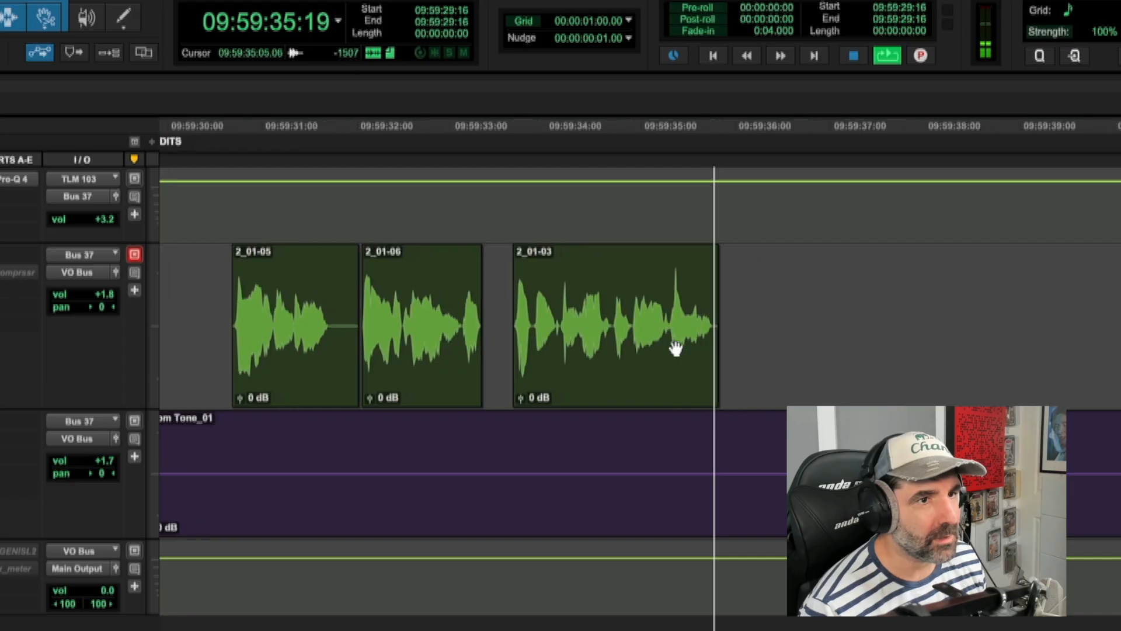
key("space")
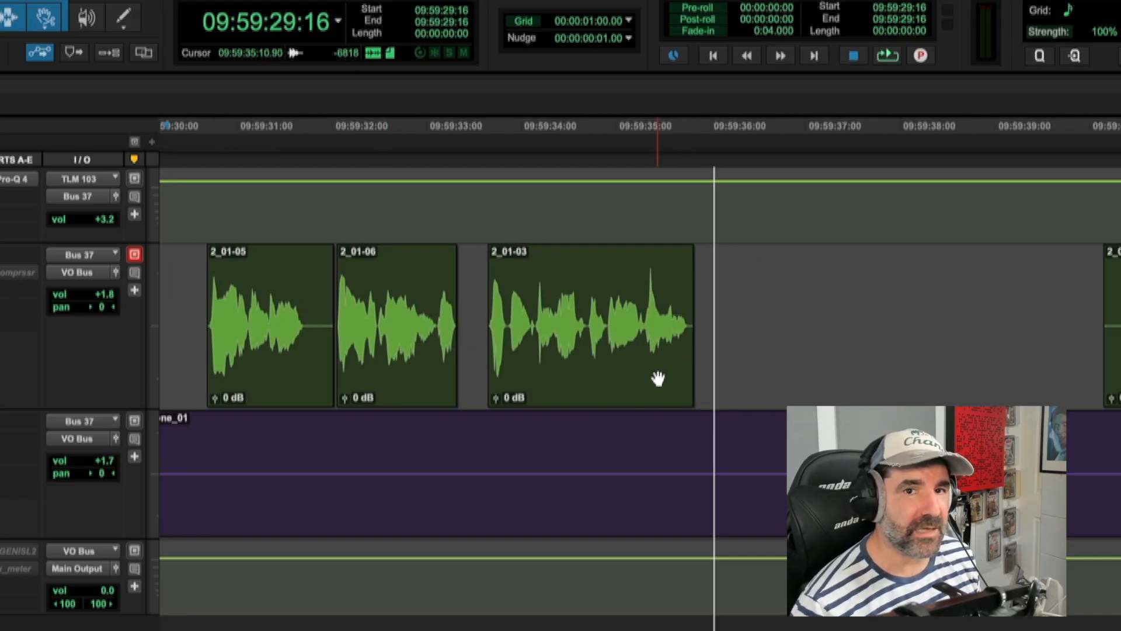
Step: Trim the end of clip 2_01-03 slightly shorter
left_click(628, 392)
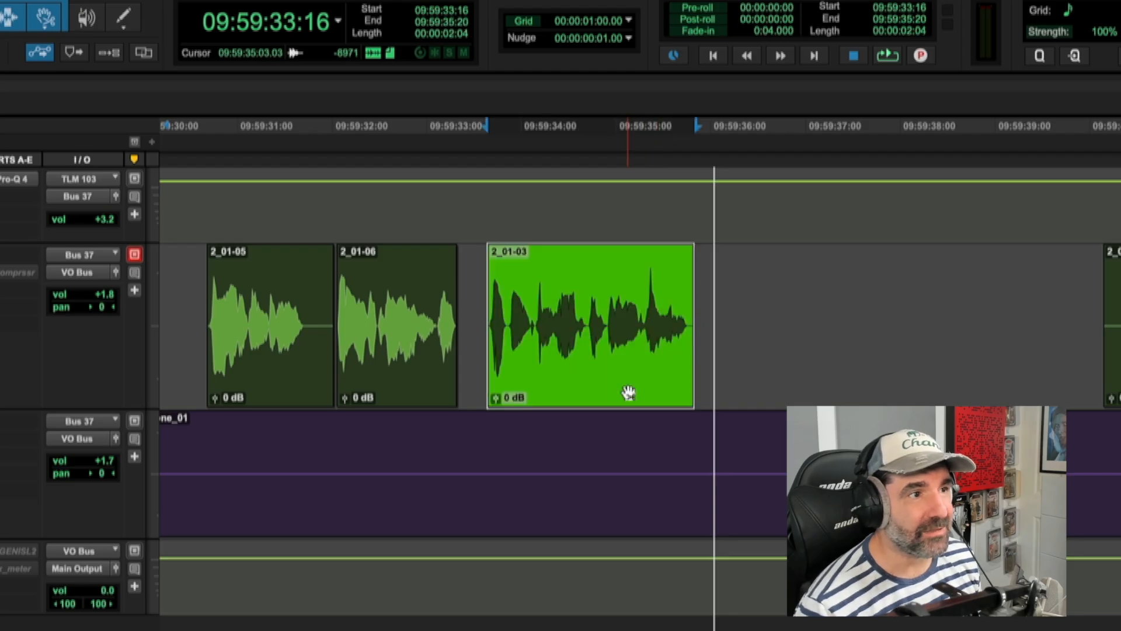
left_click_drag(694, 301, 687, 302)
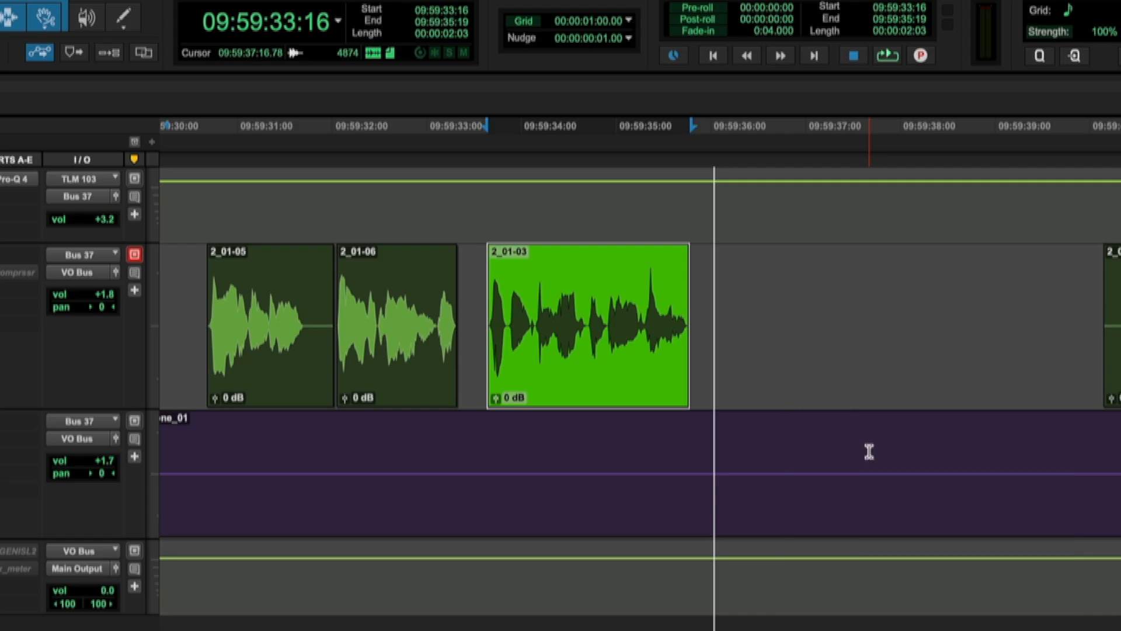
Step: Split the room tone clip at about 09:59:37:19 and move the second part later, under clip 2_01-04
left_click(875, 452)
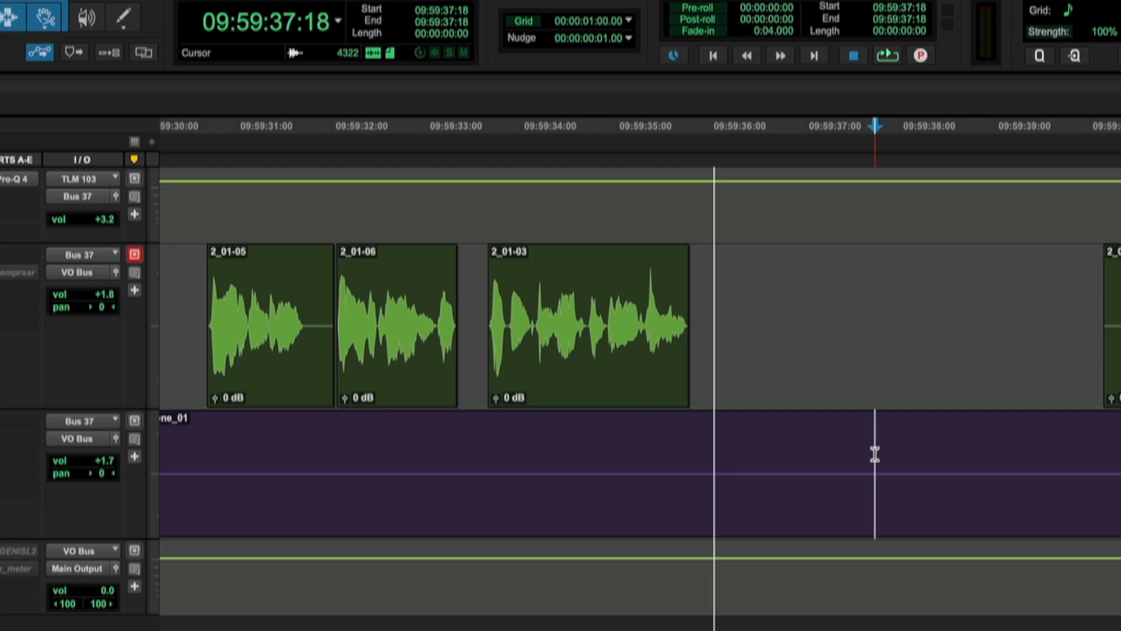
left_click(878, 461)
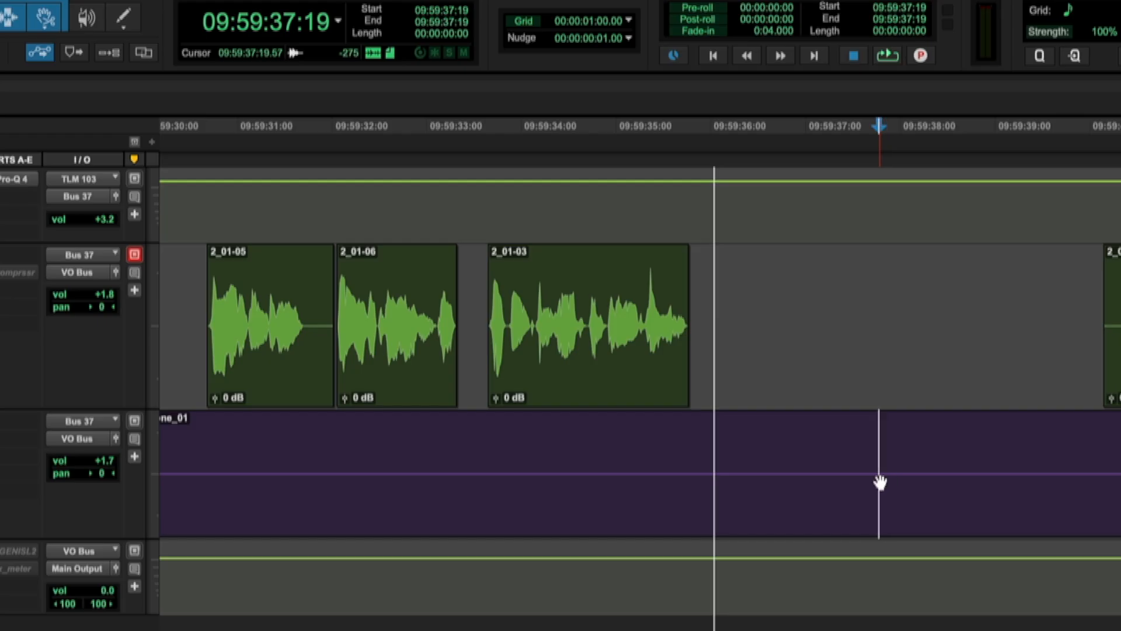
key("ctrl+e")
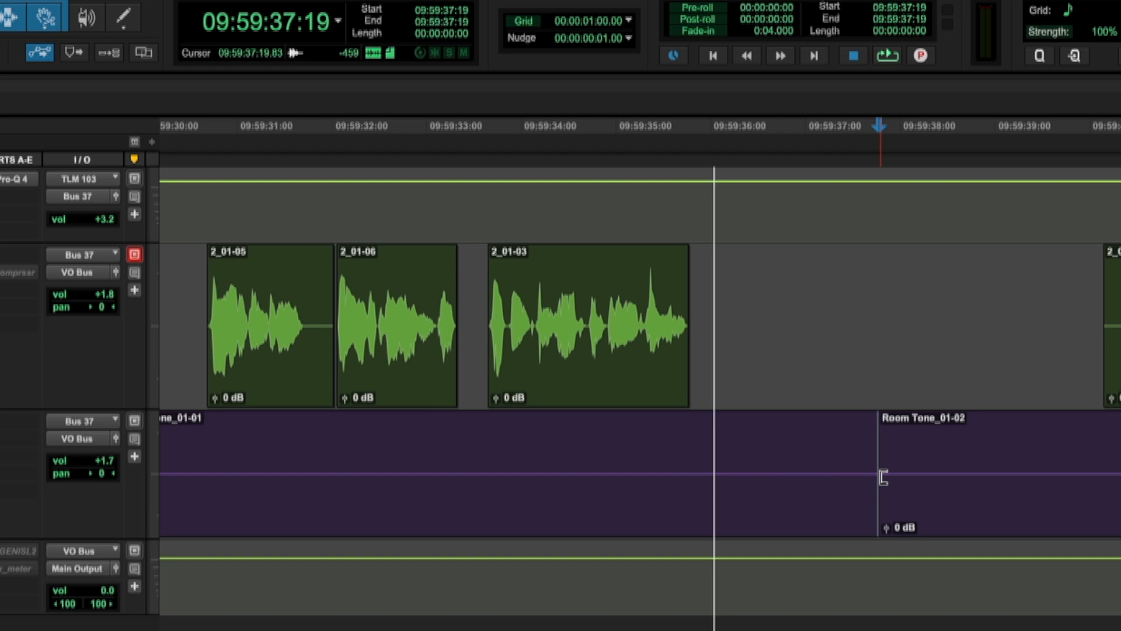
left_click_drag(903, 505, 1120, 504)
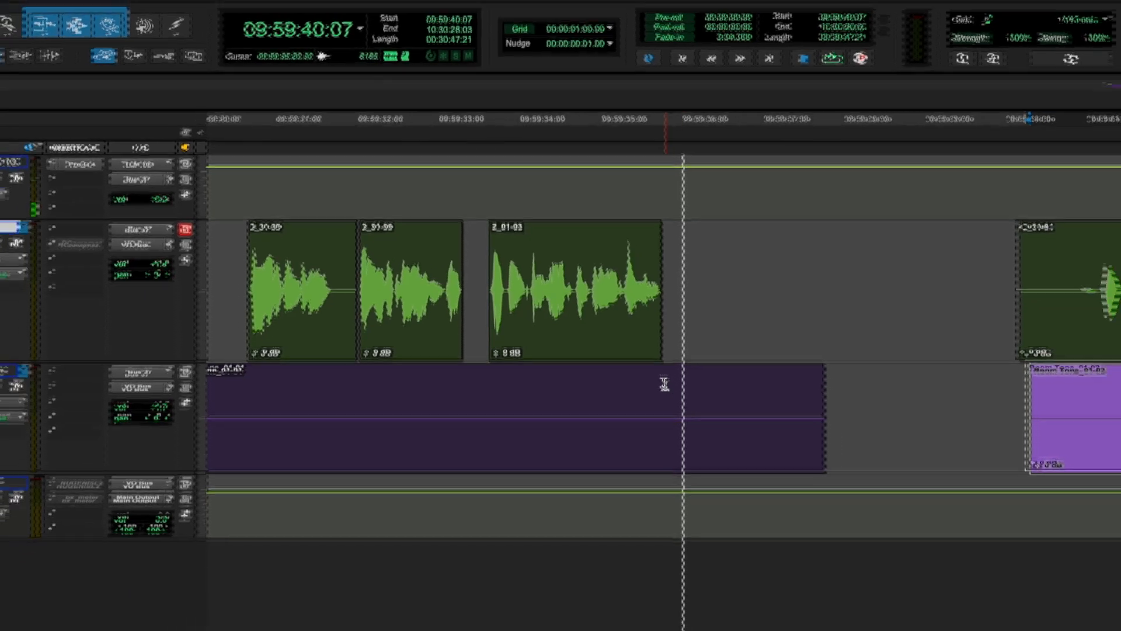
Step: Examine the gap between clip 2_01-03 and clip 2_01-04 and the room tone beneath them
left_click_drag(688, 437, 869, 452)
left_click_drag(737, 317, 742, 319)
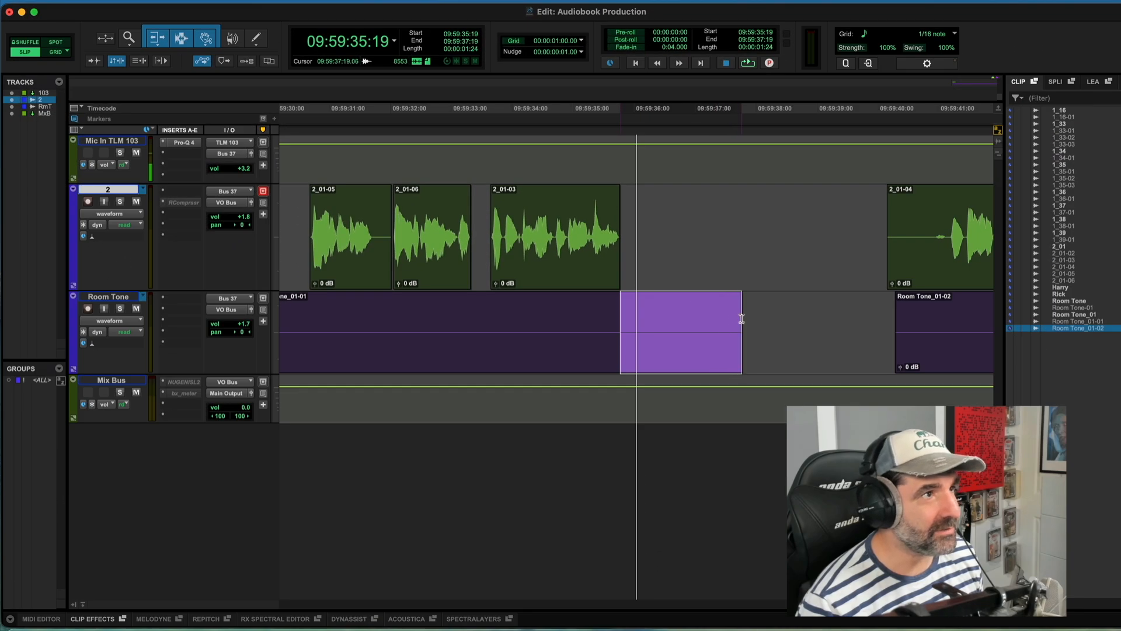
left_click(753, 318)
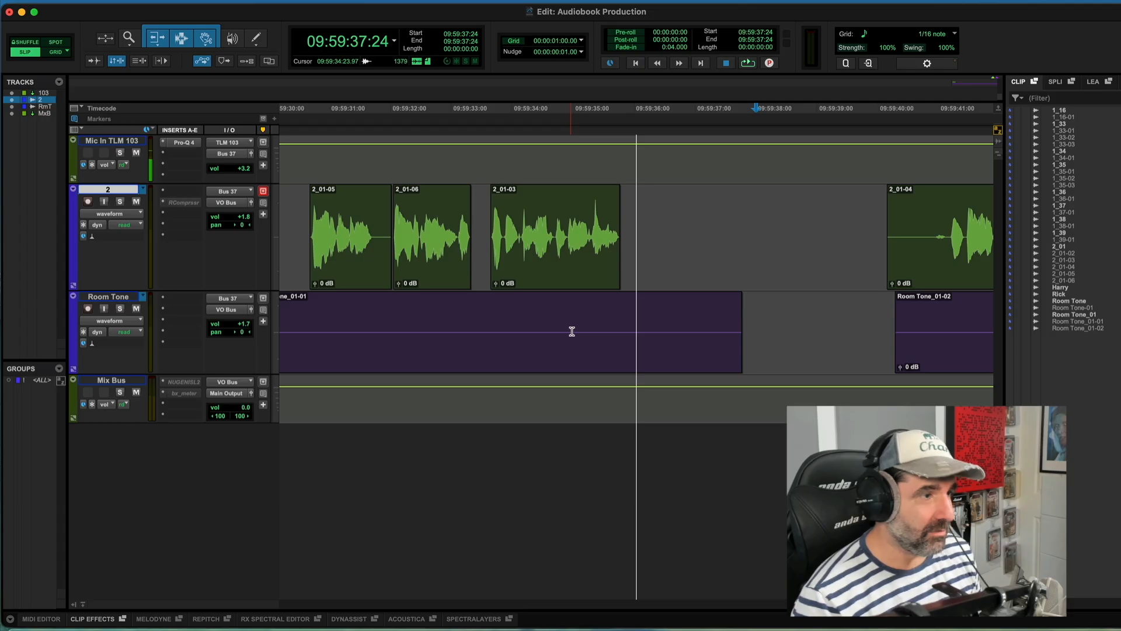
left_click(584, 360)
key("super+bracketleft")
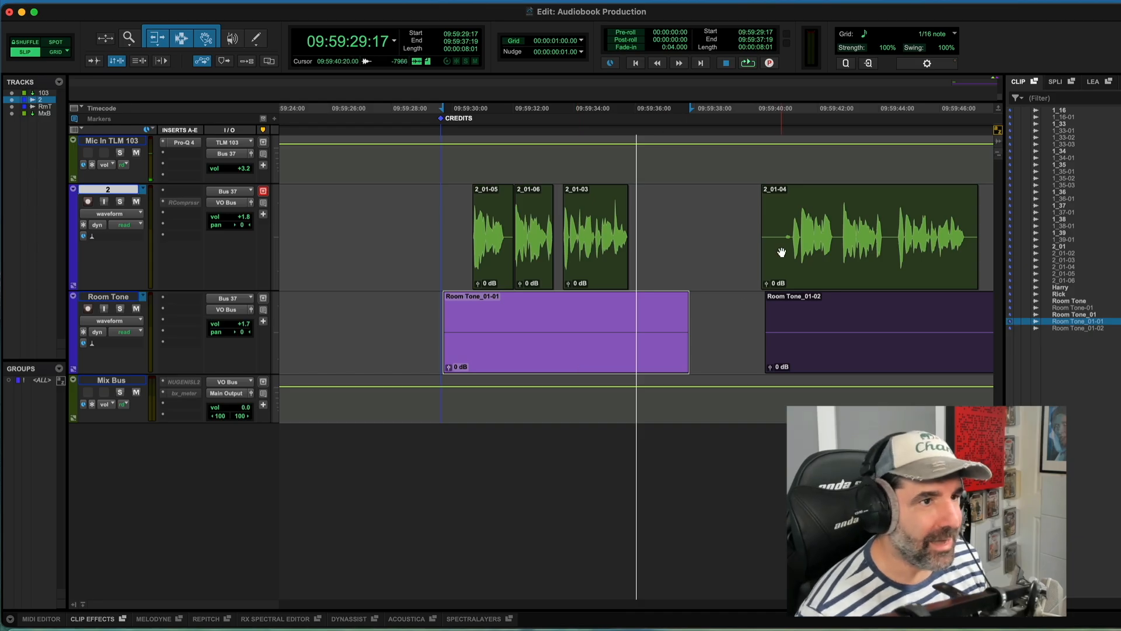
left_click(789, 228)
key("super+bracketright")
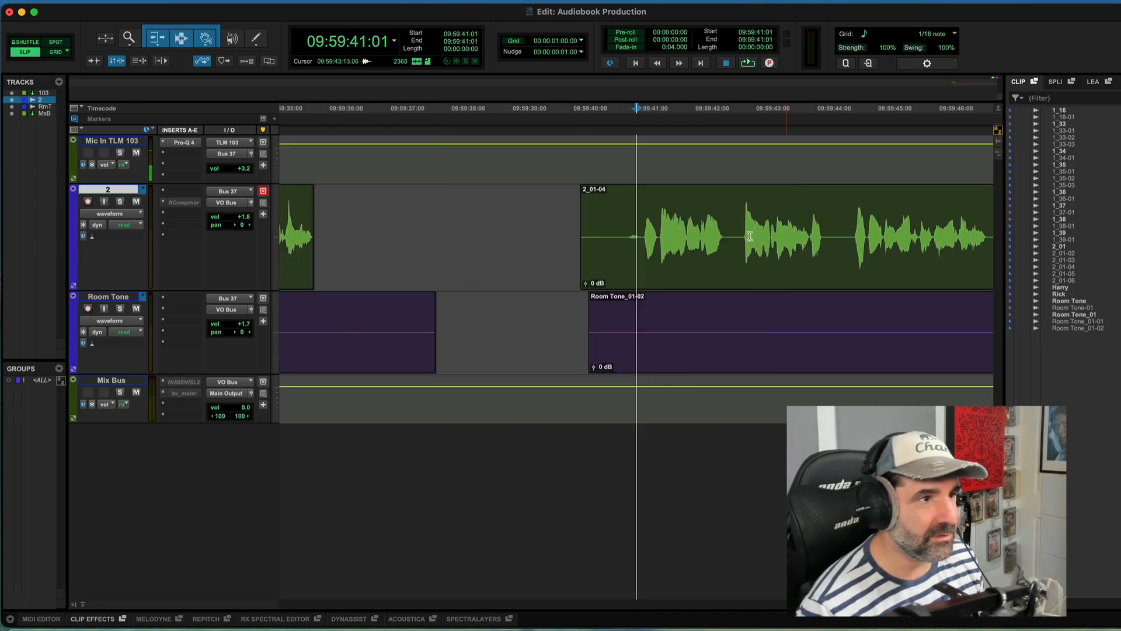
left_click(673, 230)
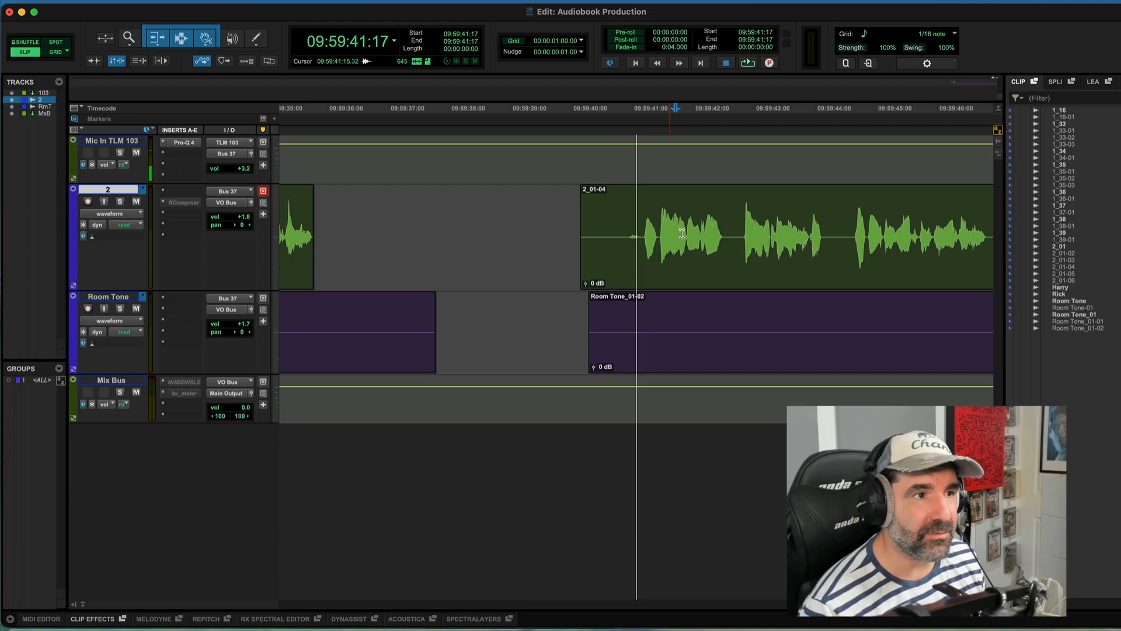
key("super+bracketleft")
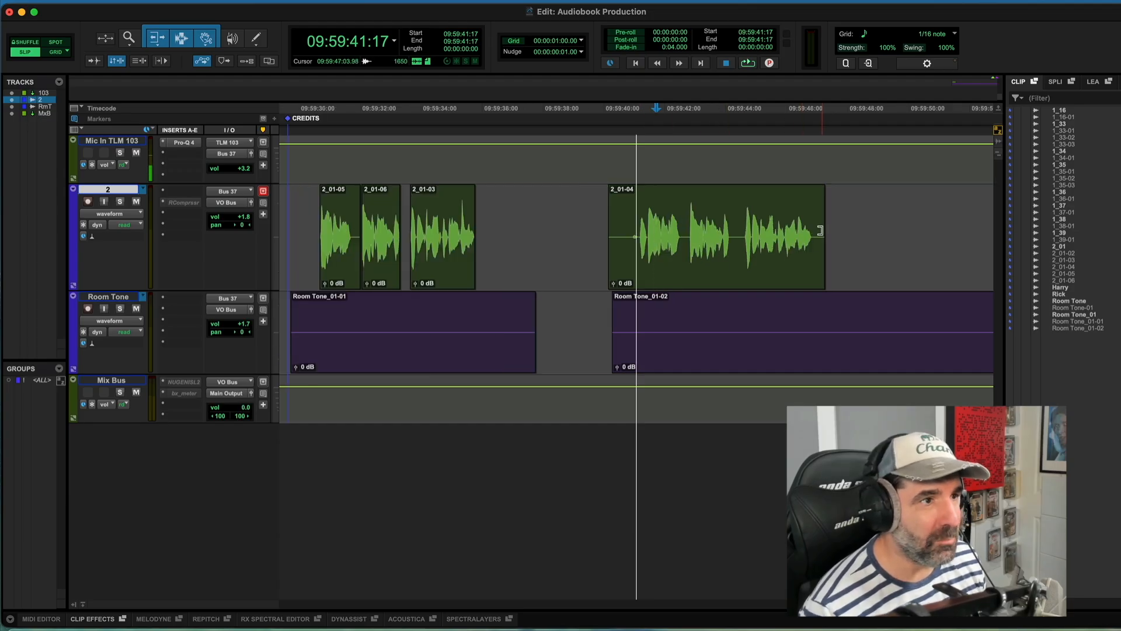
left_click(661, 245)
key("super+bracketright")
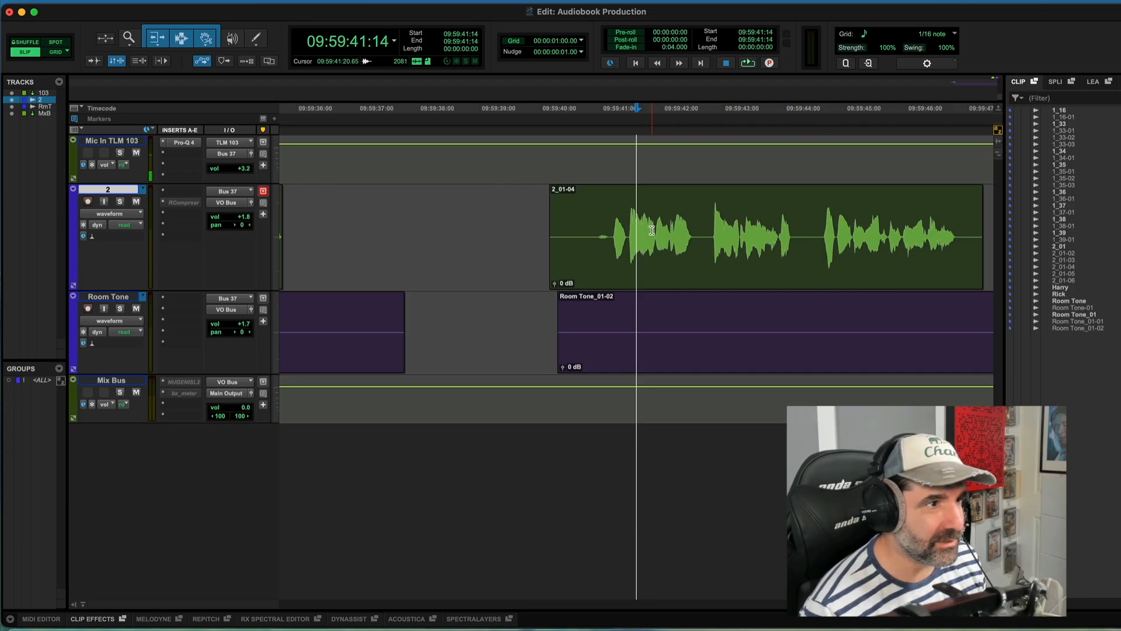
key("super+bracketright")
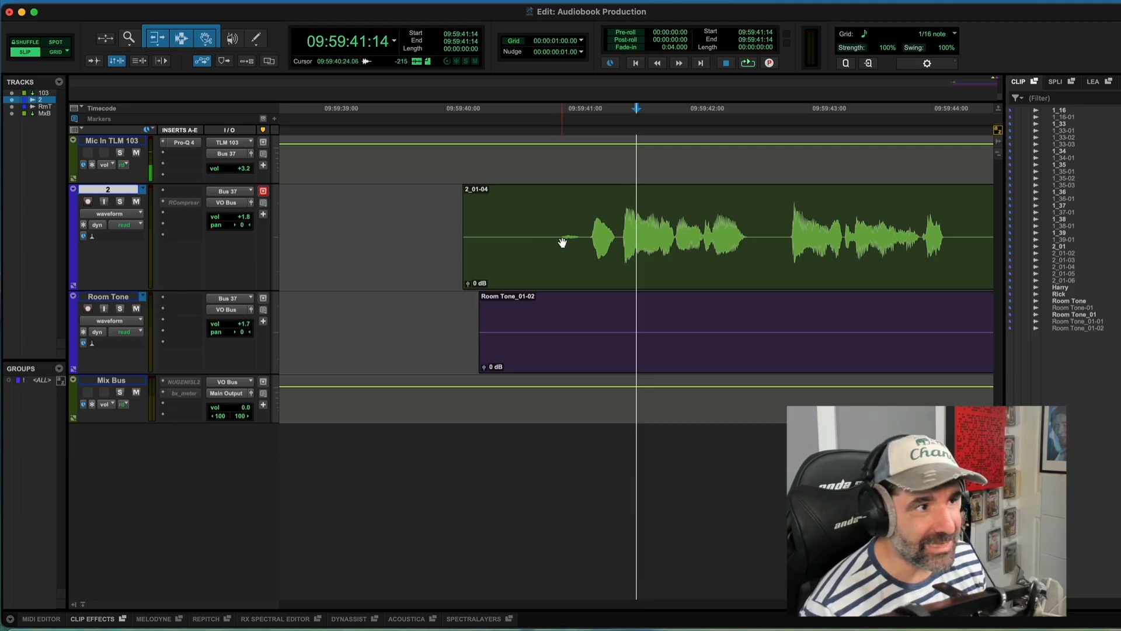
Step: Trim the silent head of clip 2_01-04 so it starts just before the first sound
left_click(559, 234)
double_click(559, 234)
left_click(559, 233)
left_click_drag(559, 233, 586, 236)
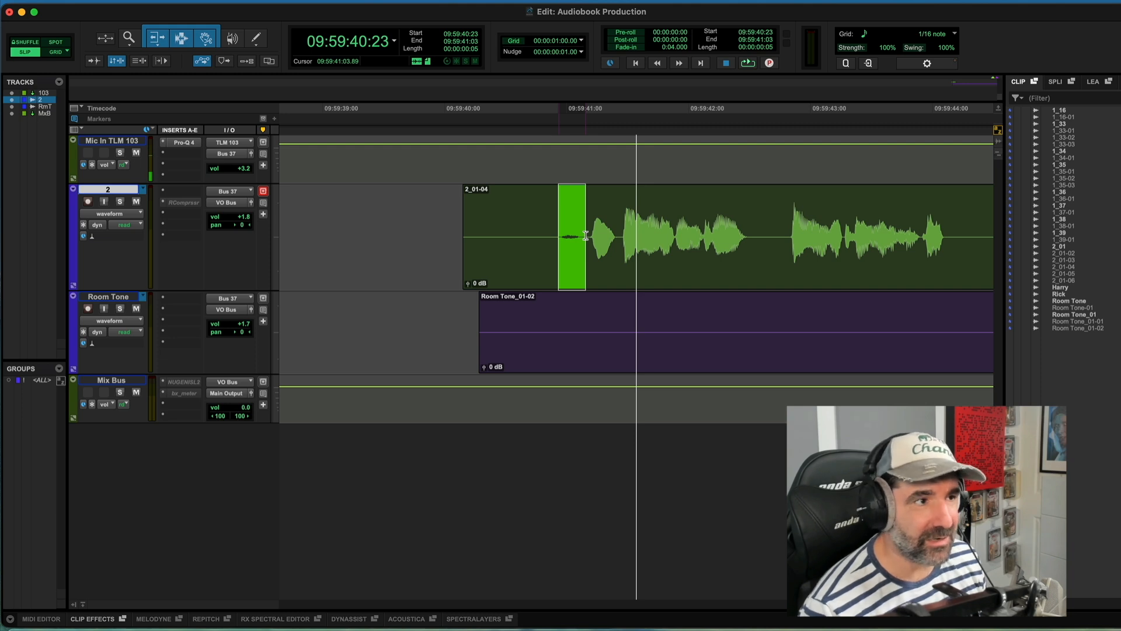
left_click_drag(586, 237, 584, 242)
left_click(586, 235)
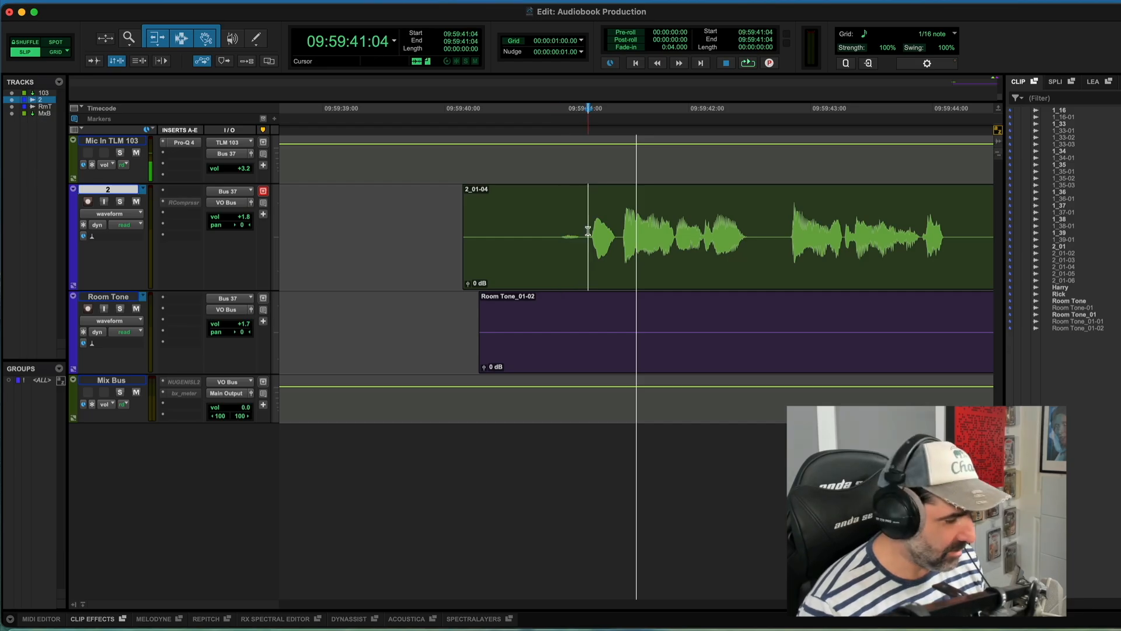
key("super+bracketleft")
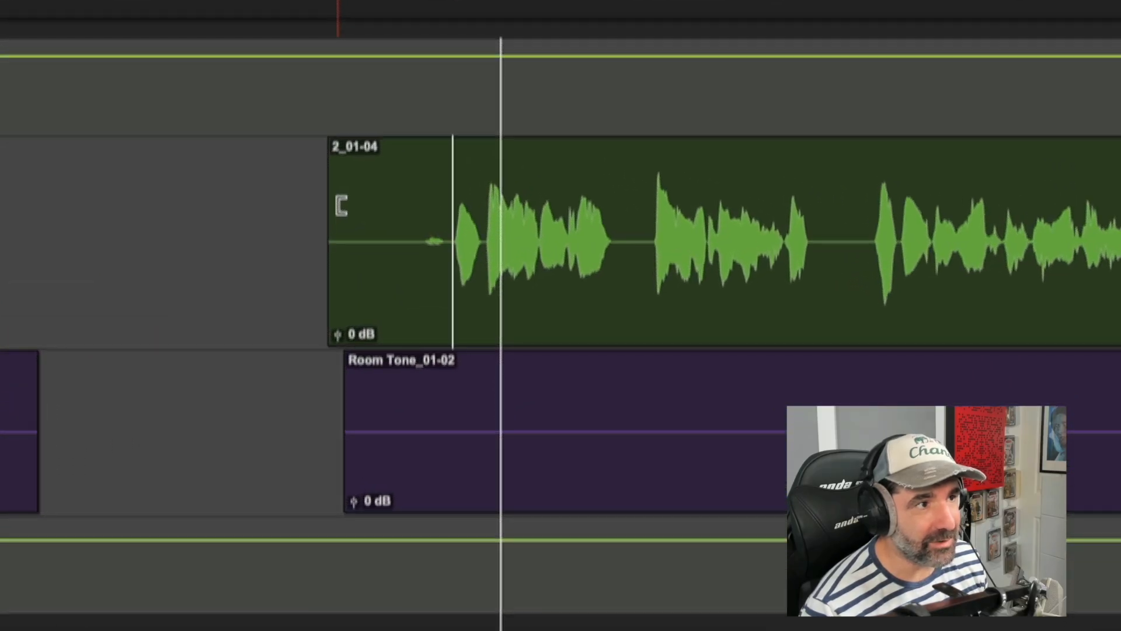
left_click_drag(341, 206, 457, 217)
key("t")
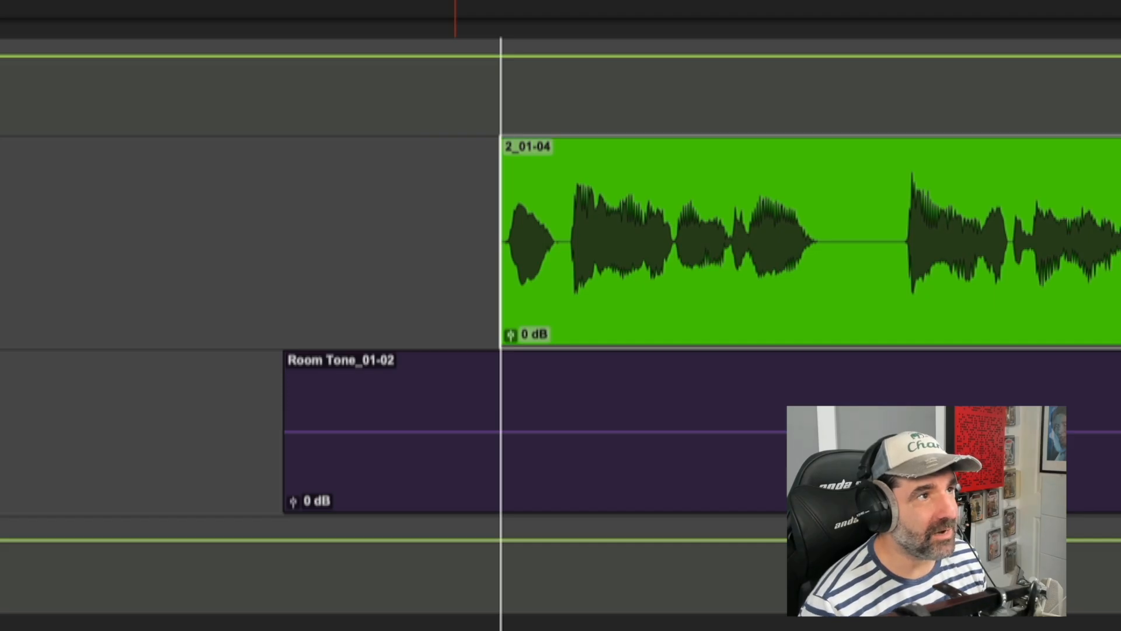
Step: Nudge the Room Tone_01-02 clip a few steps earlier so it begins before clip 2_01-04
left_click(470, 479)
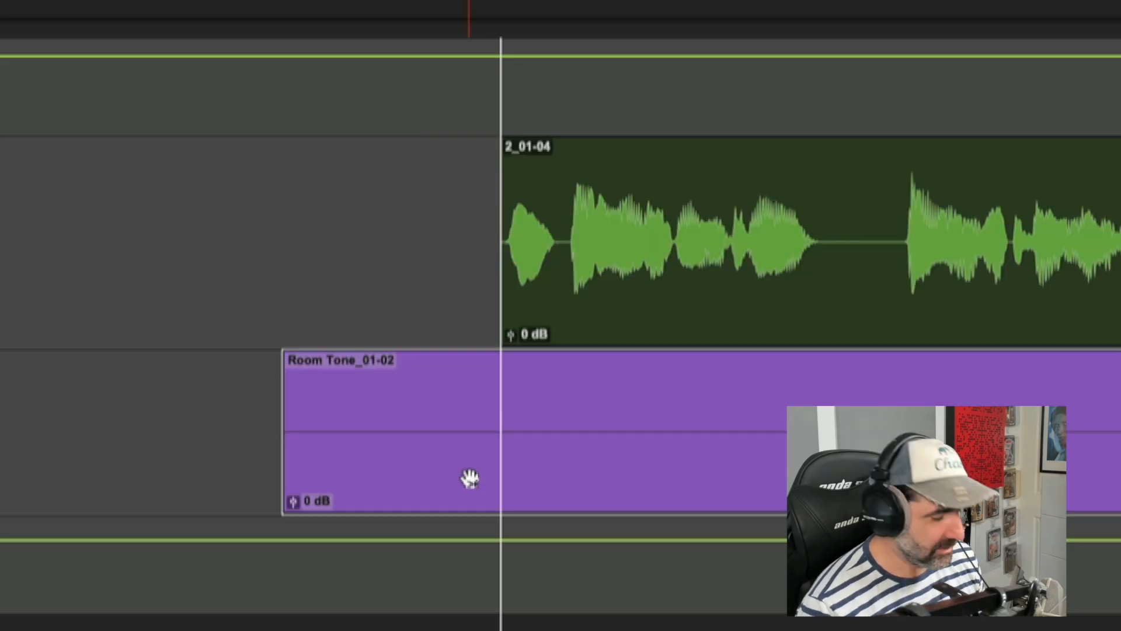
key("comma")
key("comma")
key("comma")
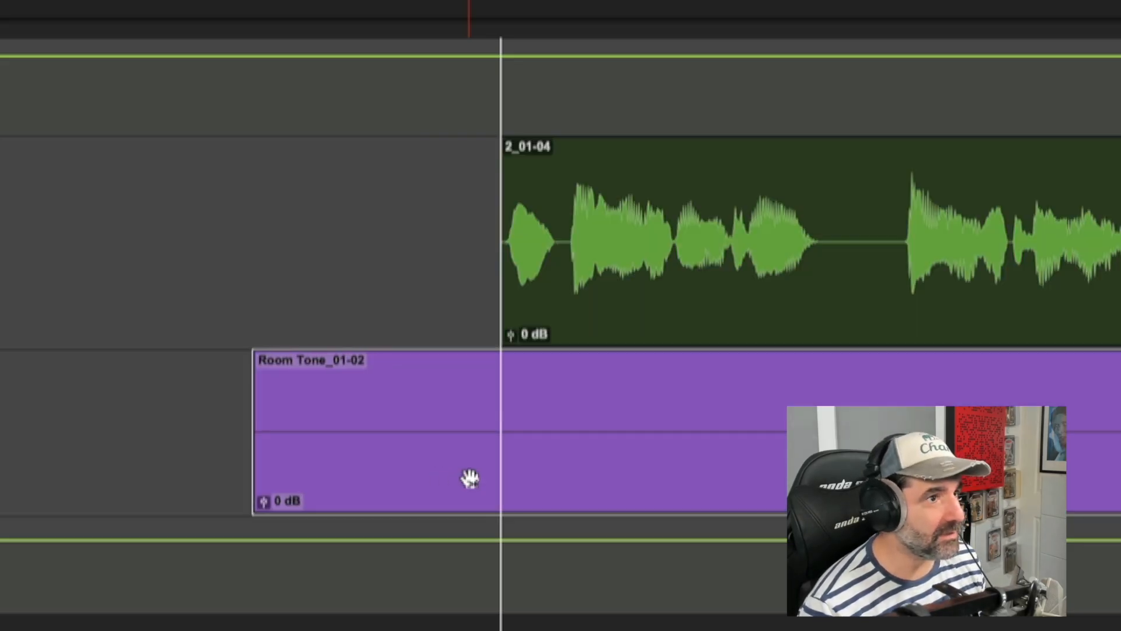
key("r")
key("r")
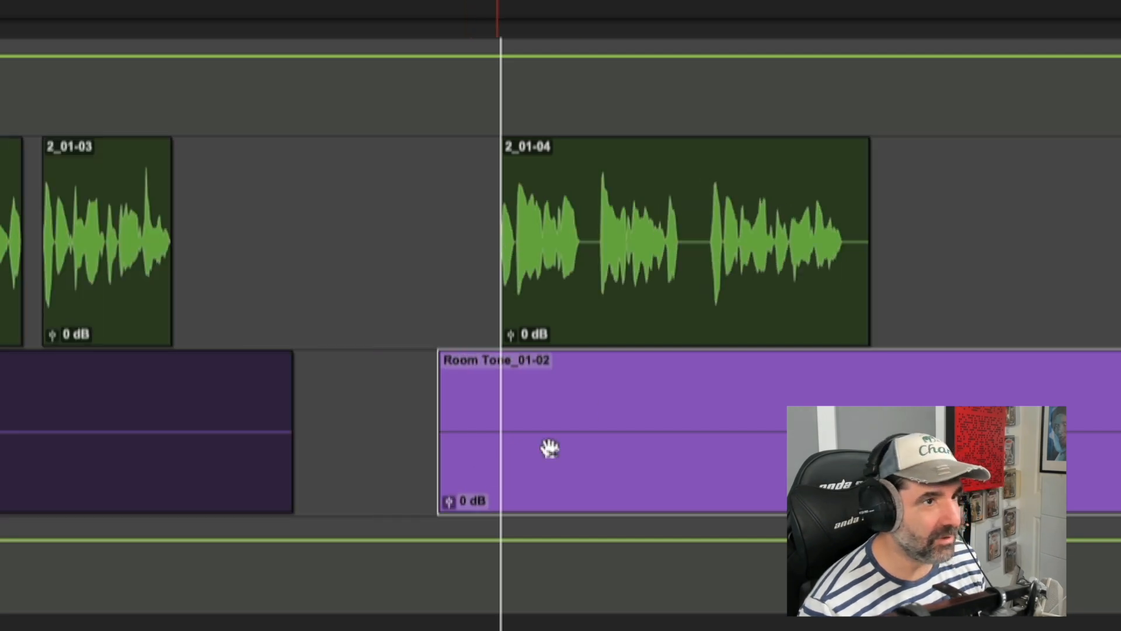
Step: Play back clip 2_01-04 and split it in the silence before its final phrase
left_click(483, 210)
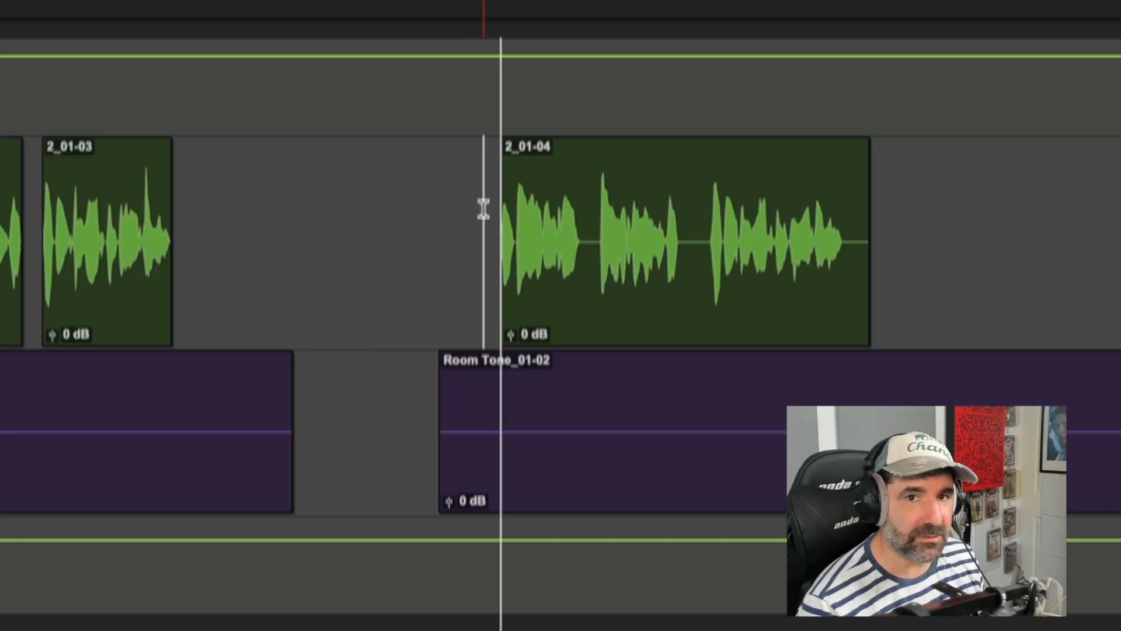
key("space")
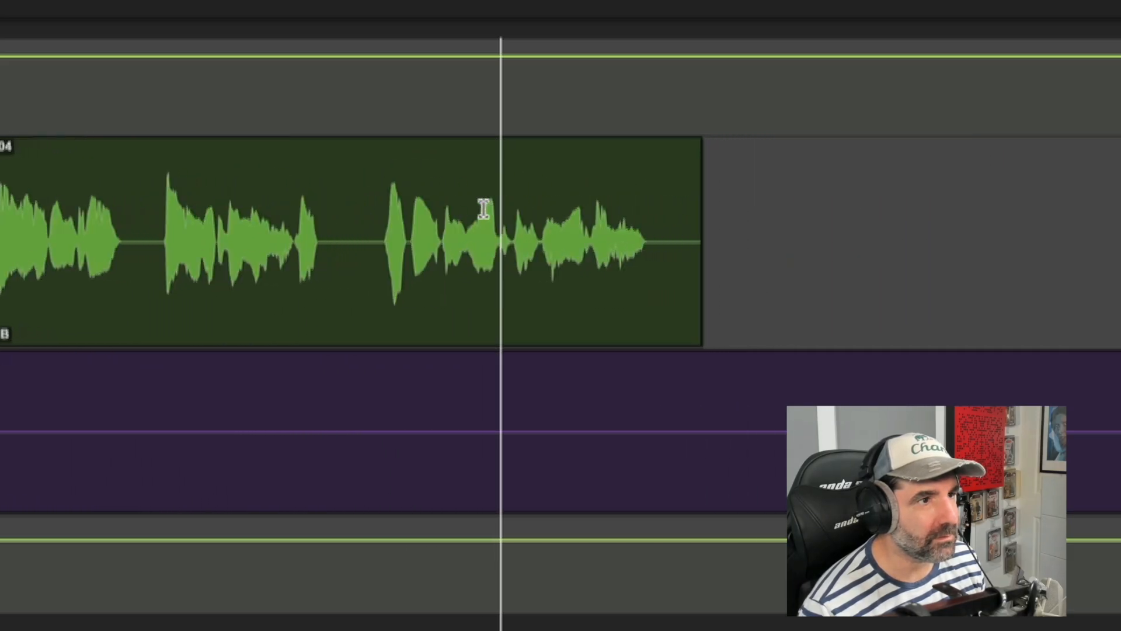
key("space")
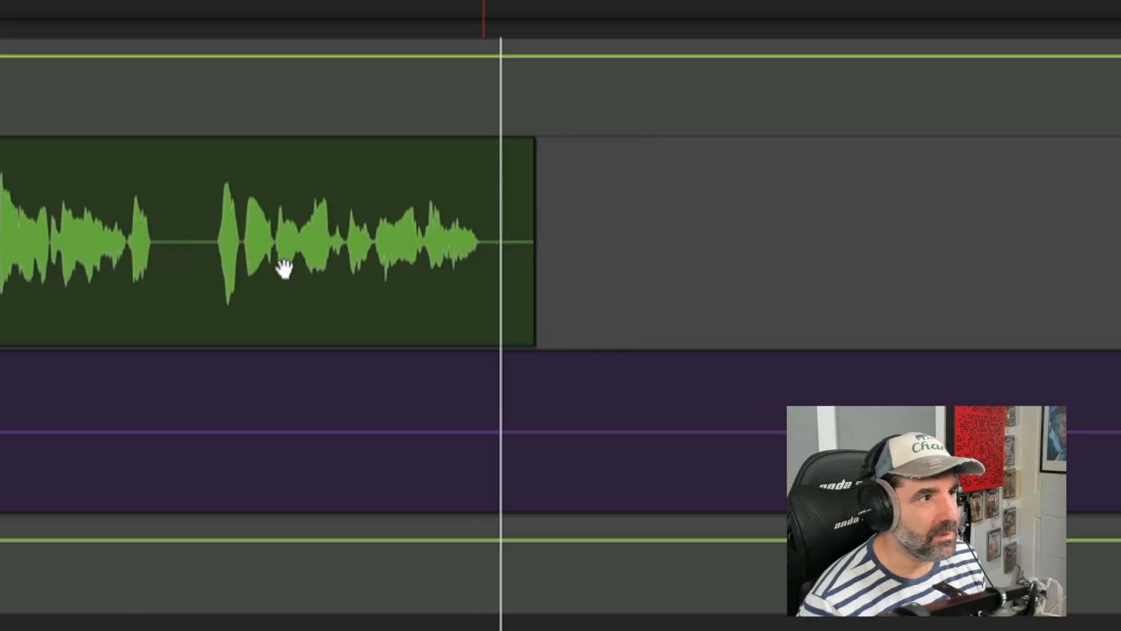
left_click(214, 233)
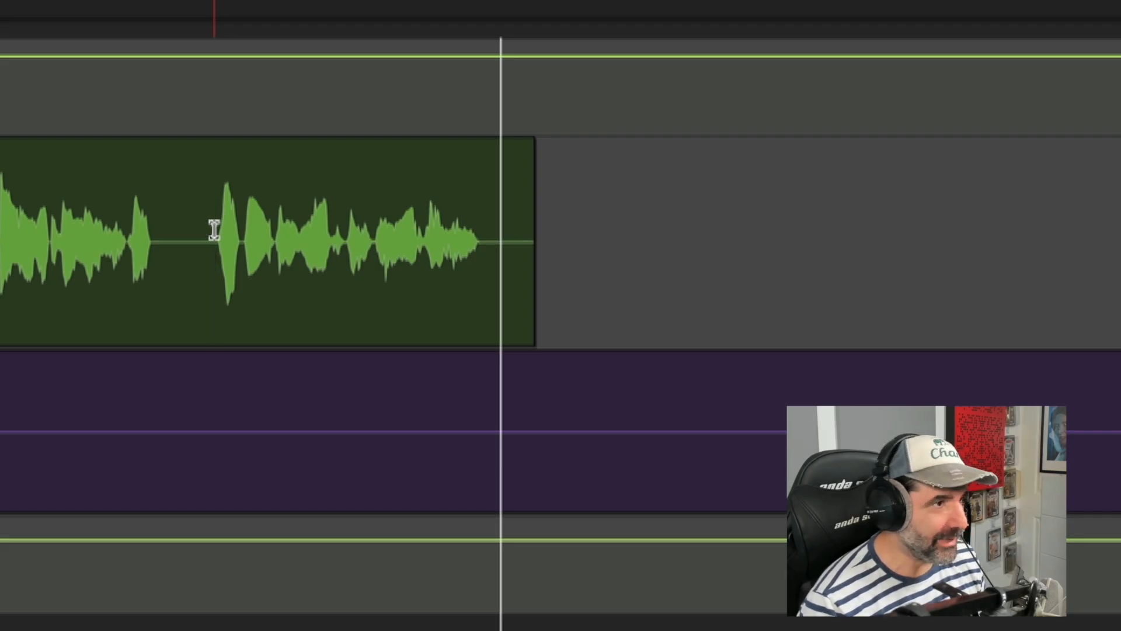
key("b")
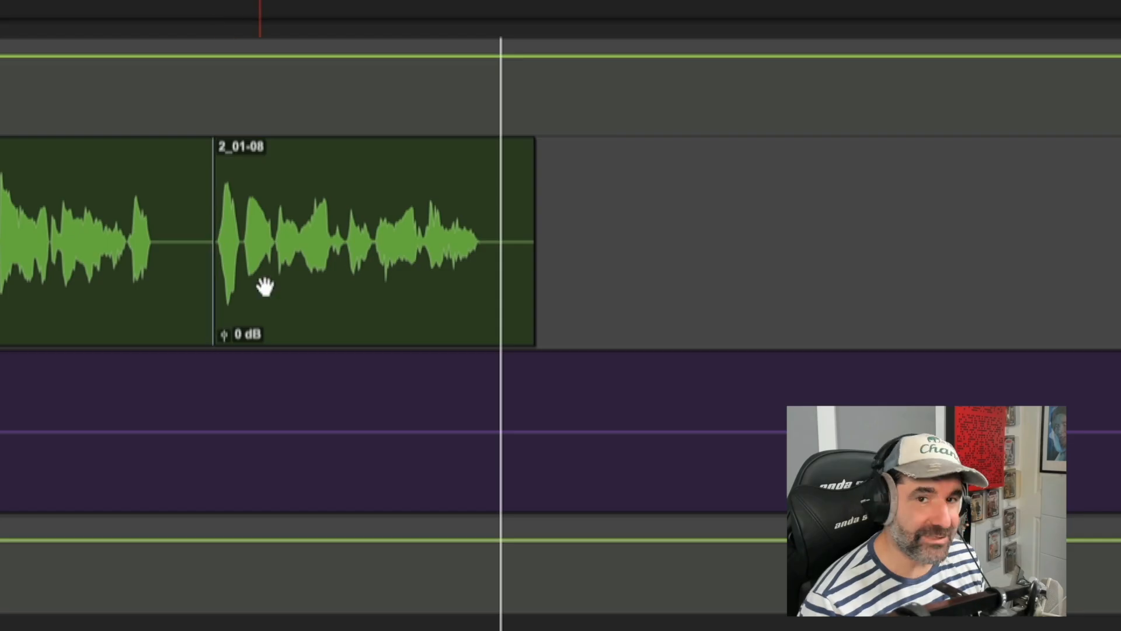
Step: Slide the new clip 2_01-08 slightly earlier to tighten the pause before it, and play the passage back
left_click(302, 307)
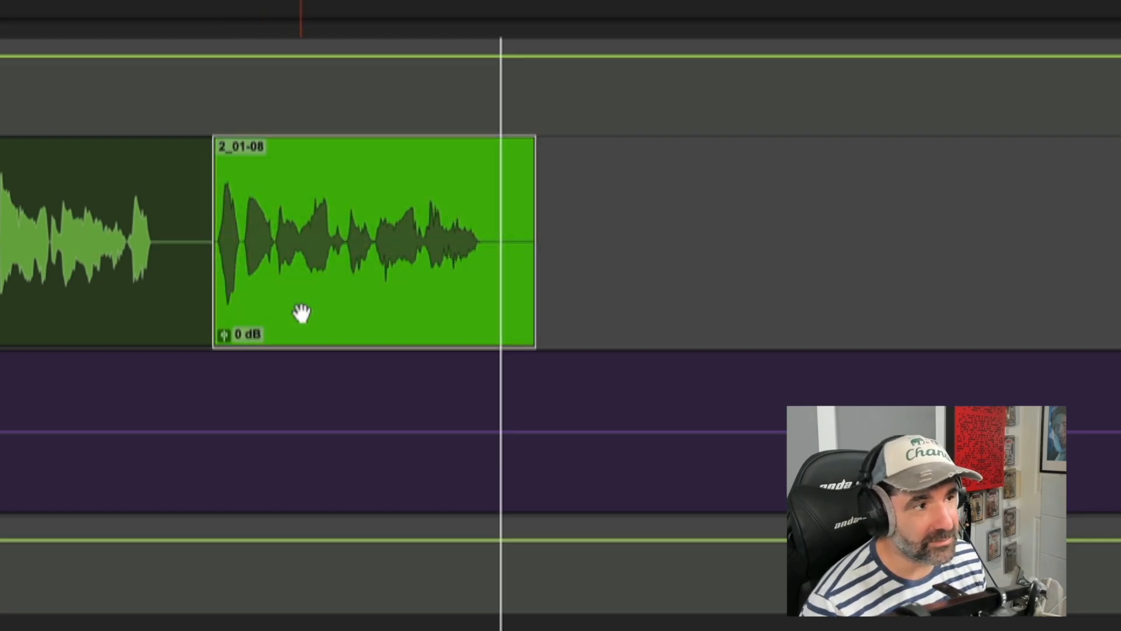
left_click_drag(301, 305, 275, 288)
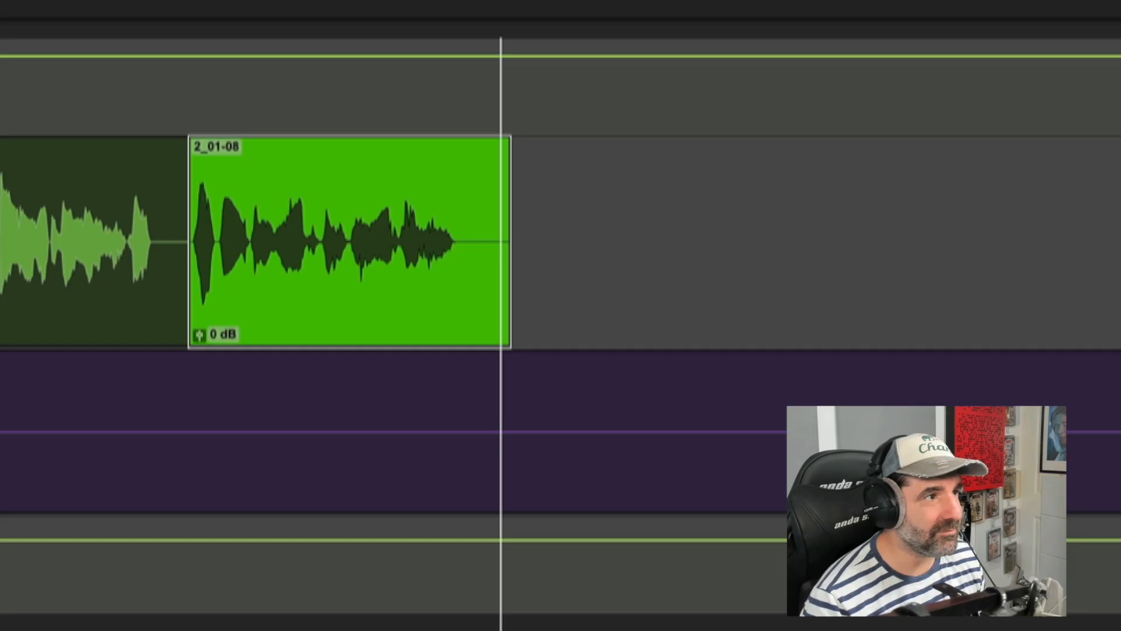
left_click(80, 220)
key("space")
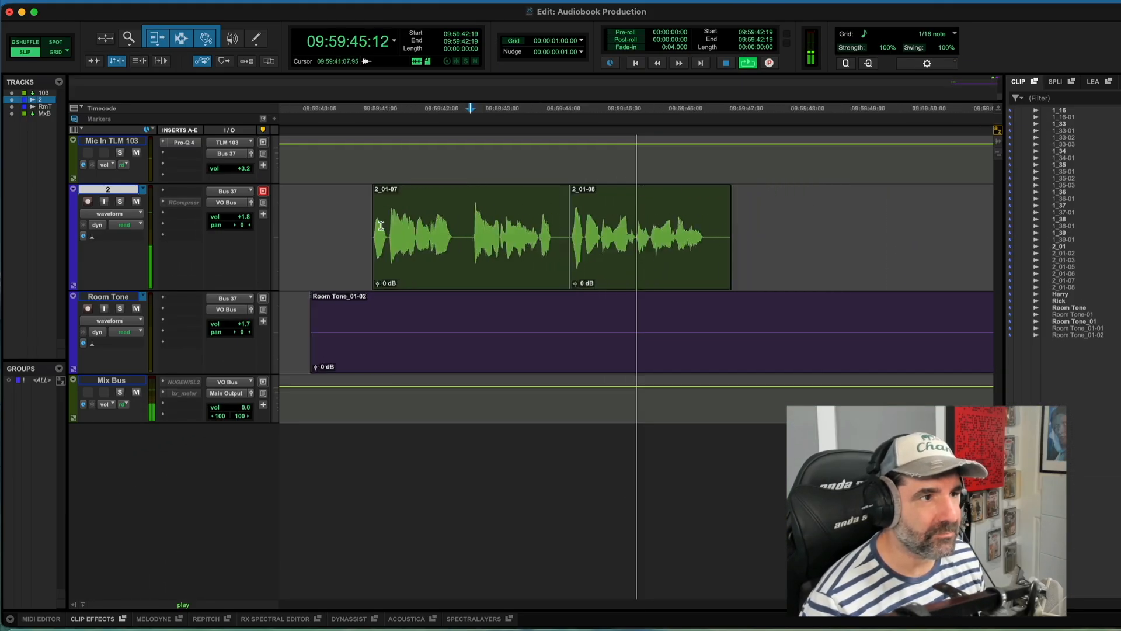
key("space")
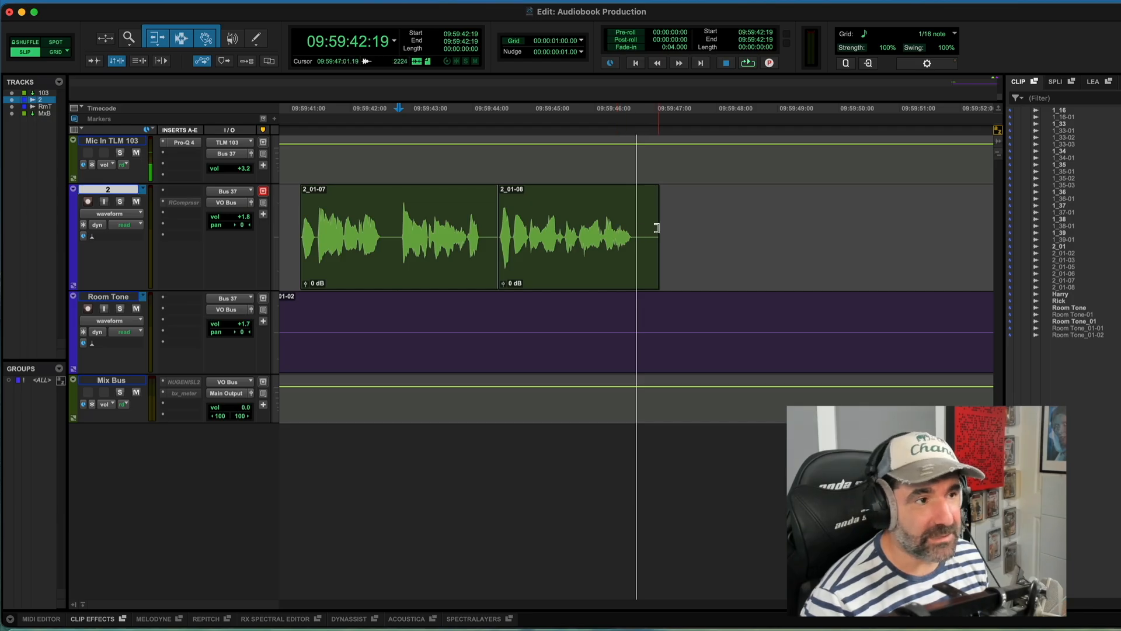
Step: Trim the silent tail of clip 2_01-08 so it ends just after the last word
left_click_drag(655, 226, 631, 222)
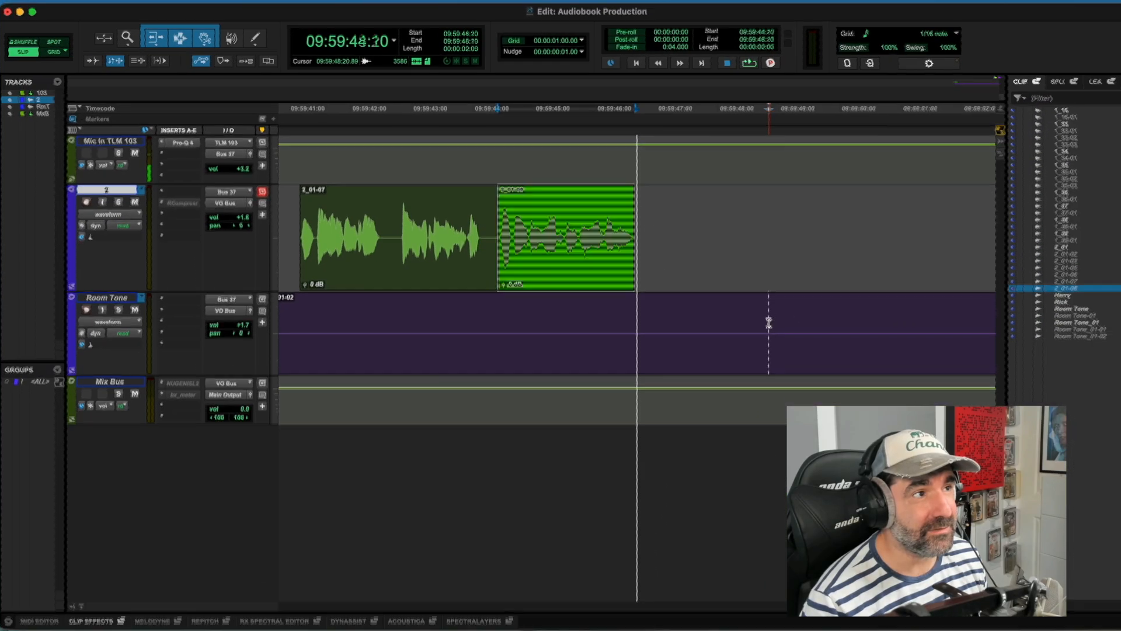
left_click(1069, 600)
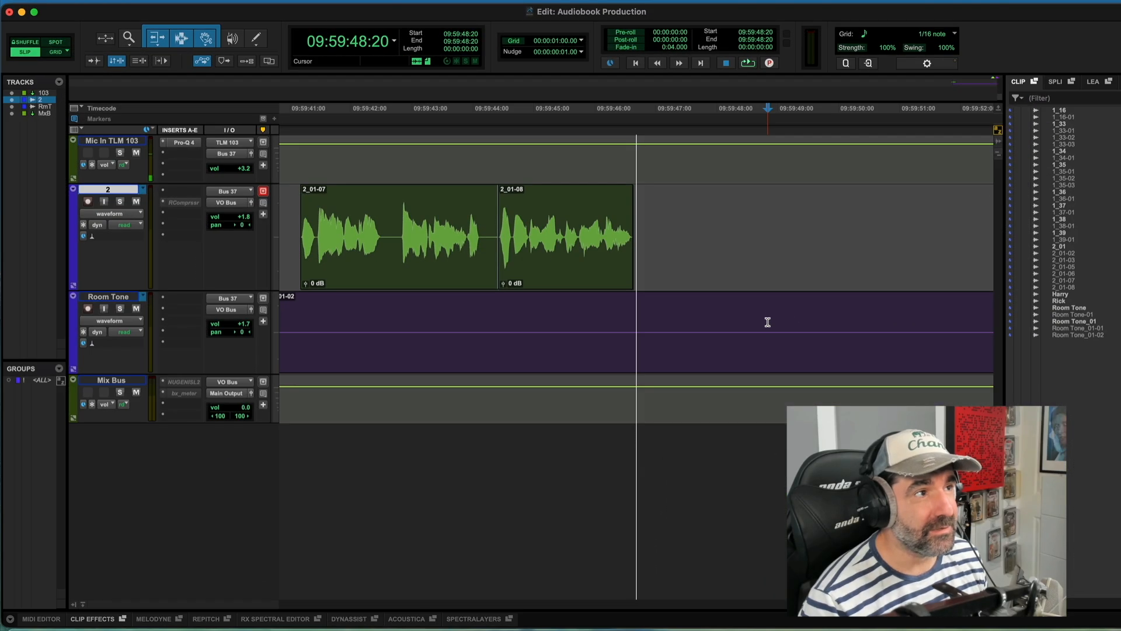
Step: Split the room tone at about 09:59:47:15, just after clip 2_01-08, and move the second part later
left_click(729, 320)
left_click(707, 320)
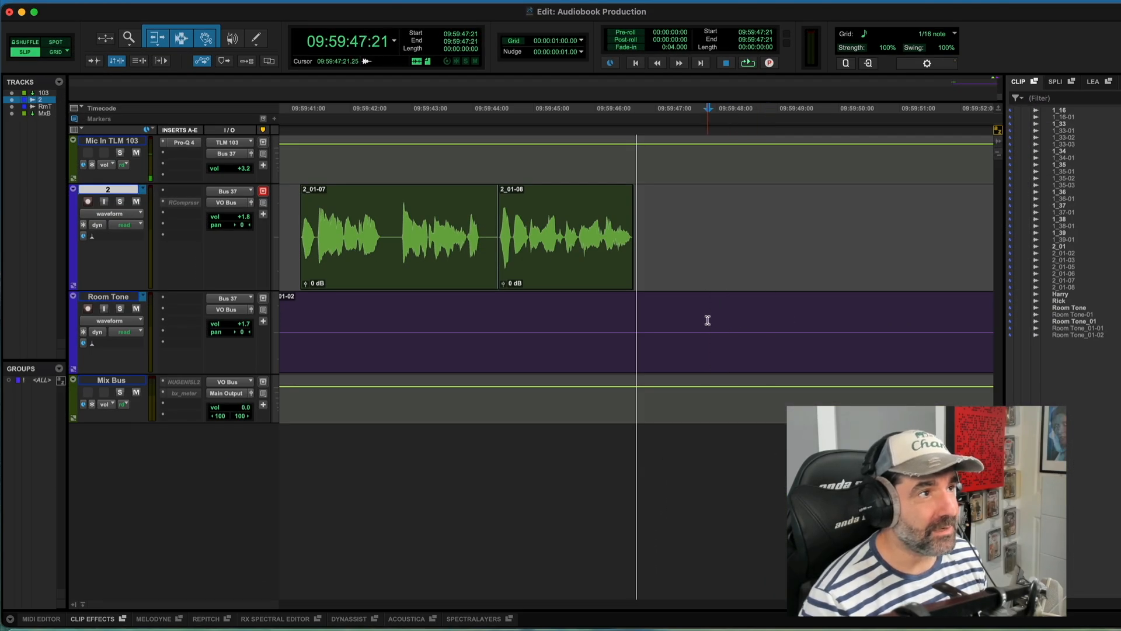
key("comma")
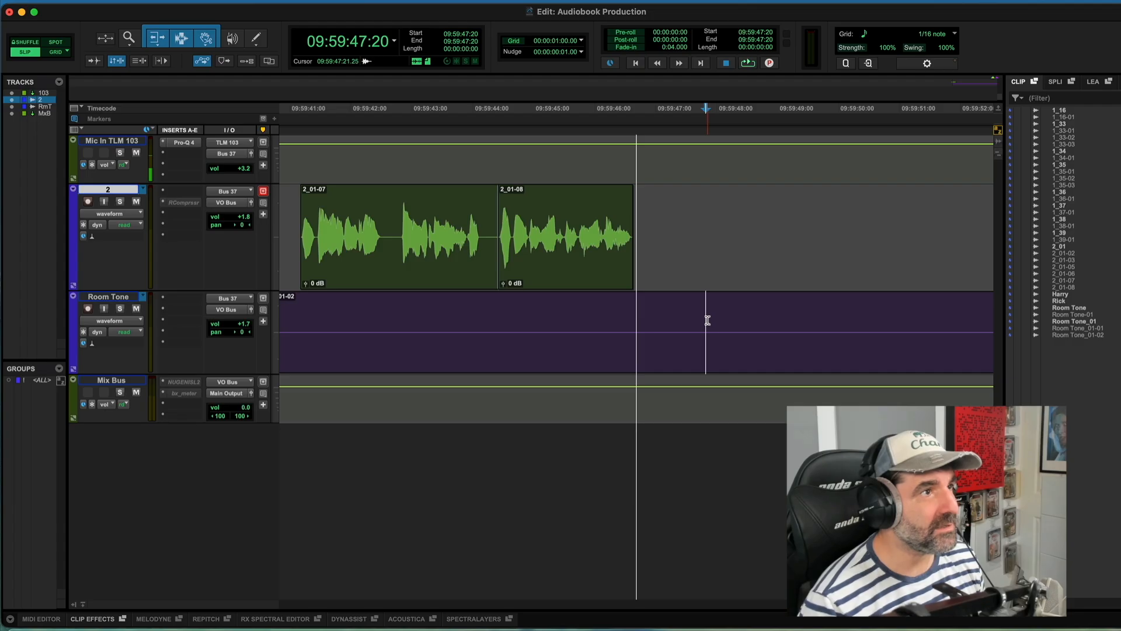
key("comma")
key("comma")
key("comma")
key("comma")
key("comma")
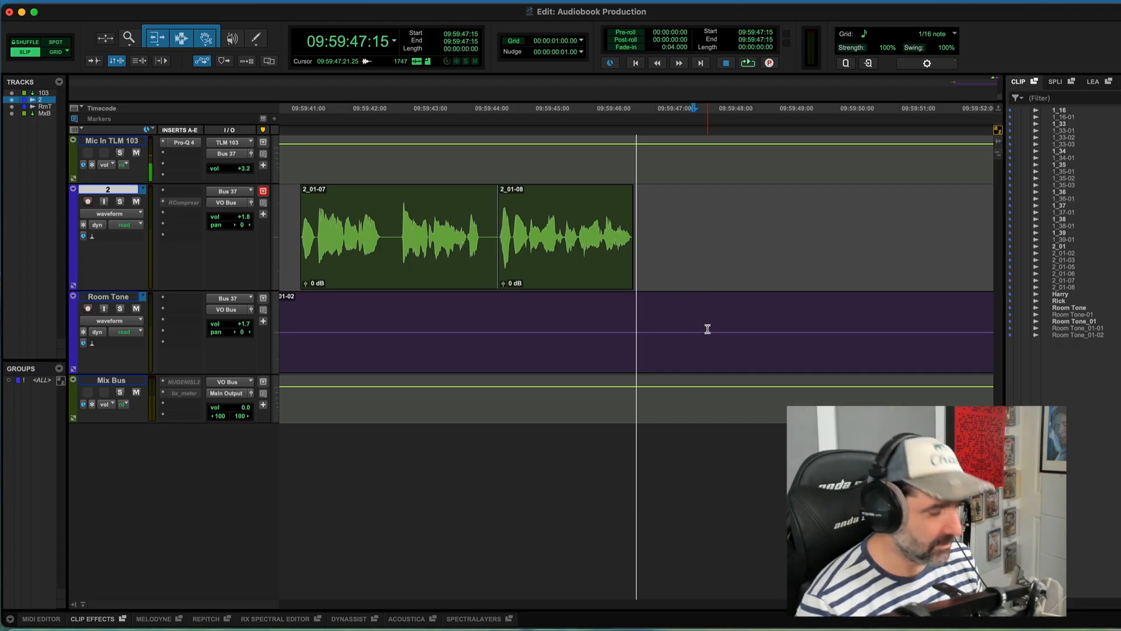
key("b")
left_click_drag(726, 348, 876, 346)
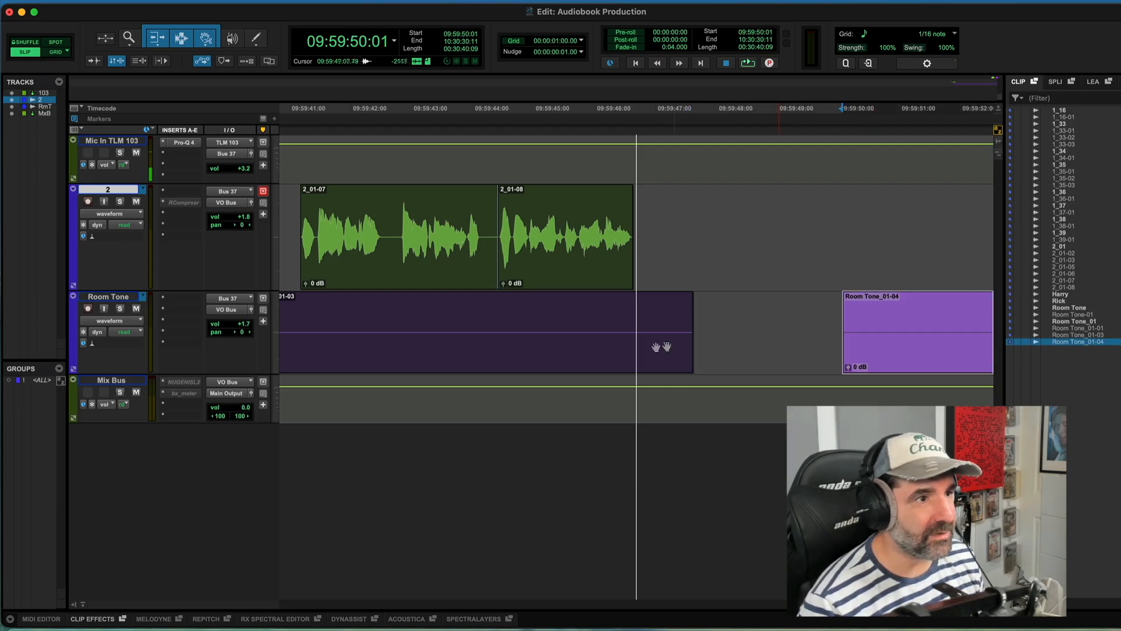
Step: Move the Room Tone_01-04 clip later so it starts near marker 1 under clip 1_16-01
left_click(627, 353)
key("r")
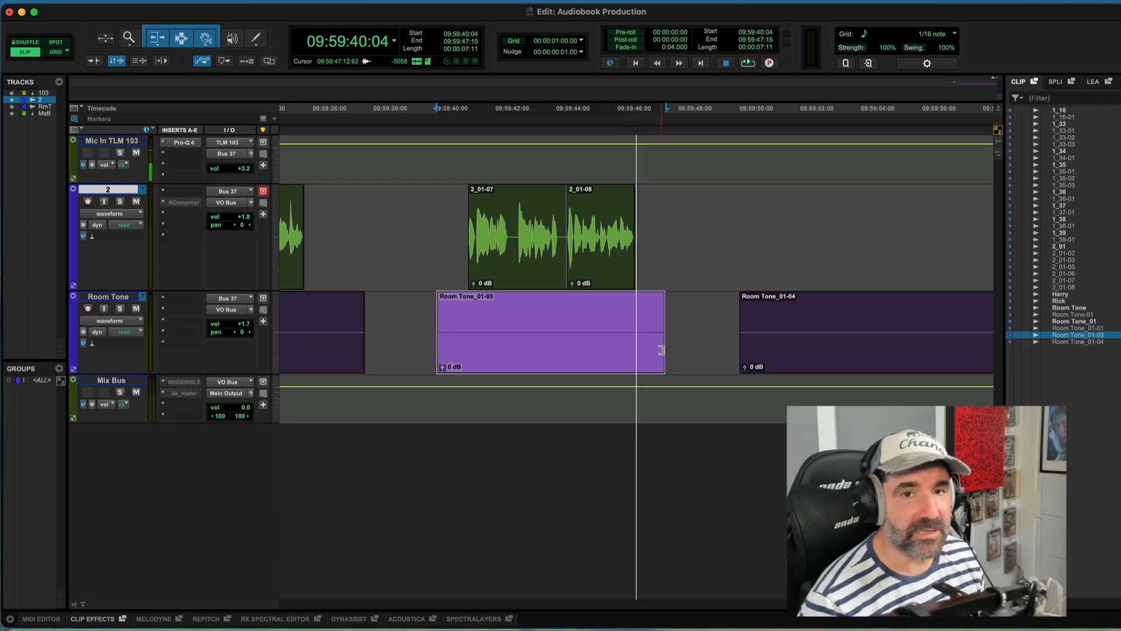
key("r")
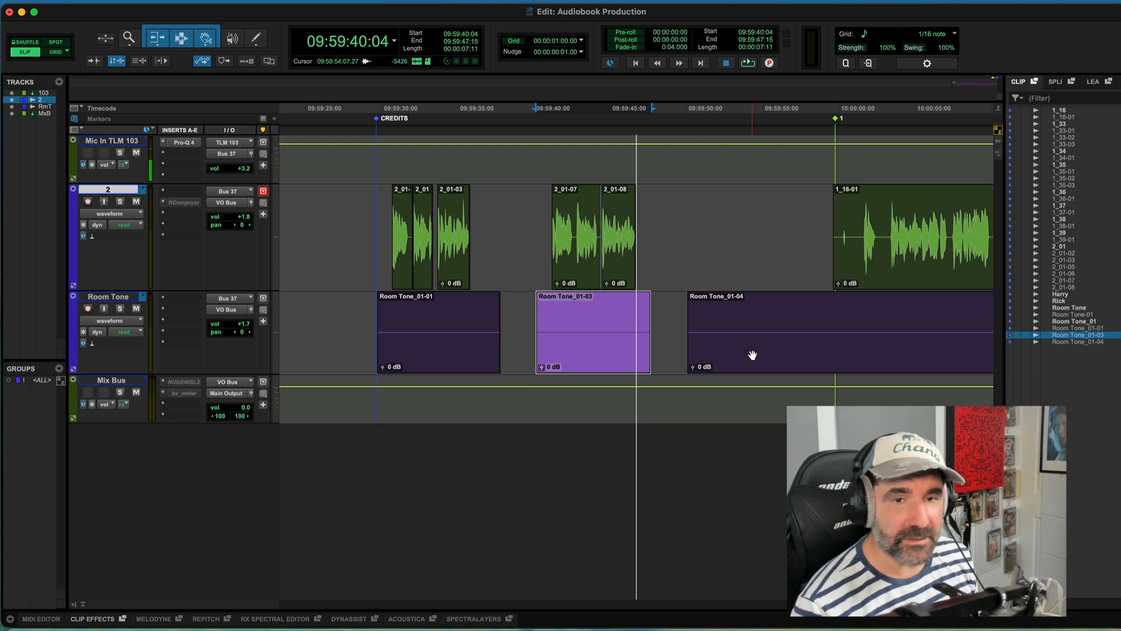
left_click_drag(713, 349, 870, 327)
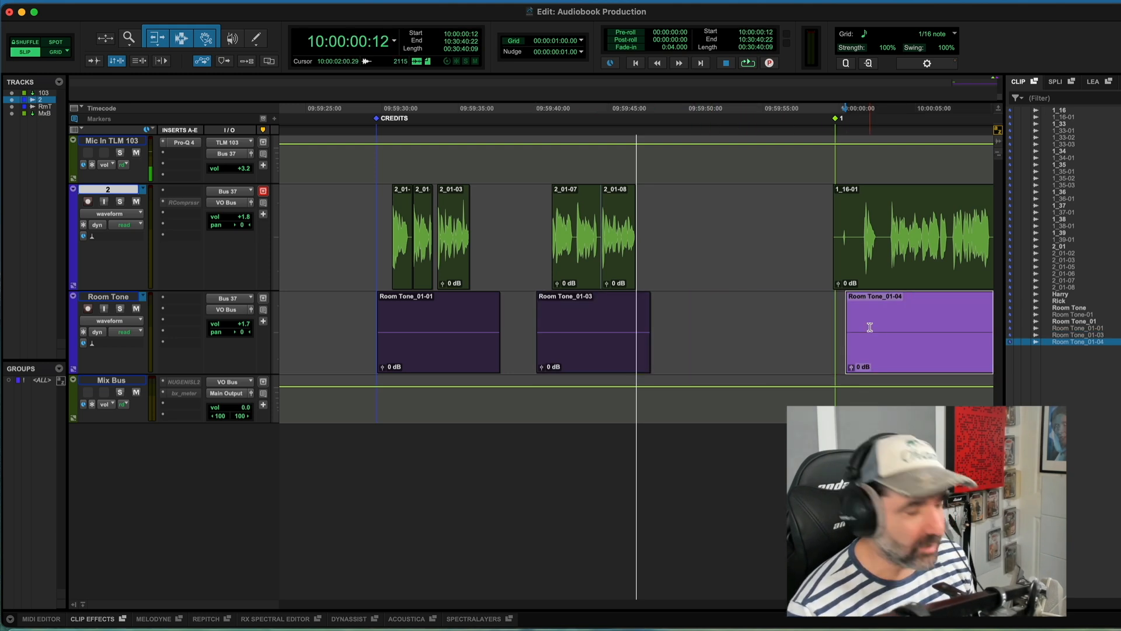
Step: Trim the silent head of clip 1_16-01 so it starts just before its first sound
key("r")
key("r")
left_click(709, 226)
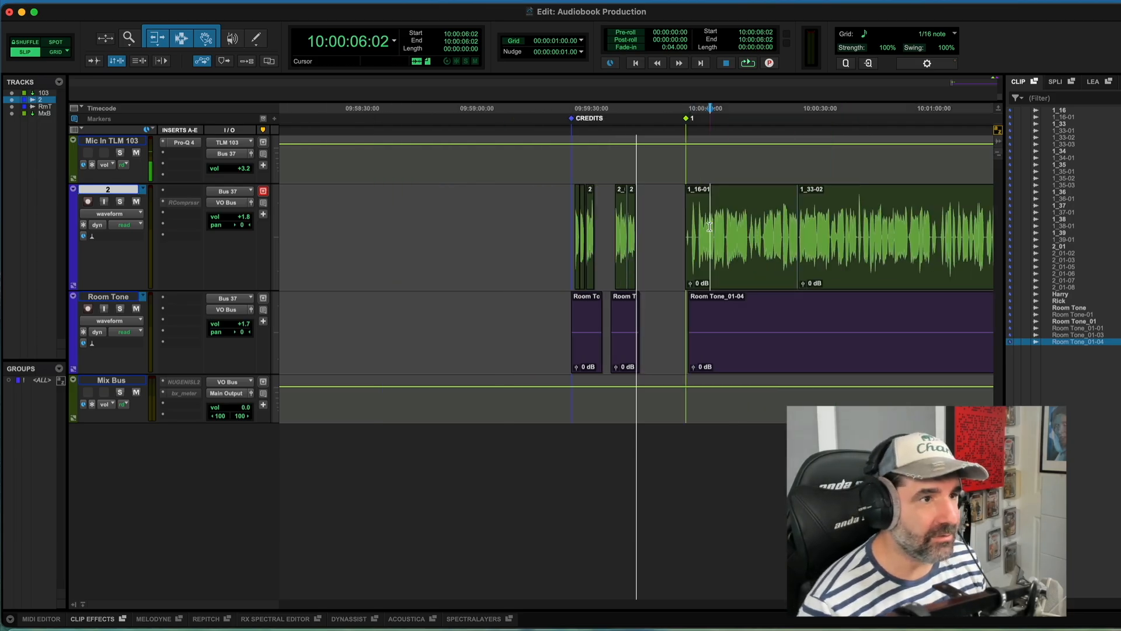
key("t")
key("t")
left_click(569, 227)
key("t")
left_click(629, 232)
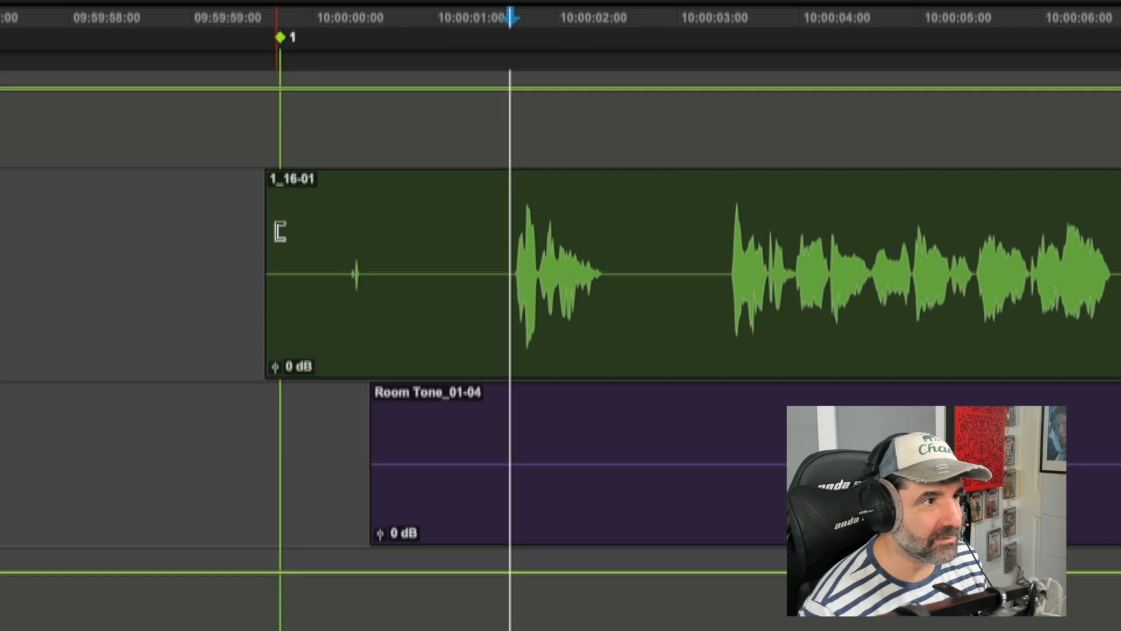
left_click(280, 231)
left_click_drag(281, 232, 518, 266)
key("t")
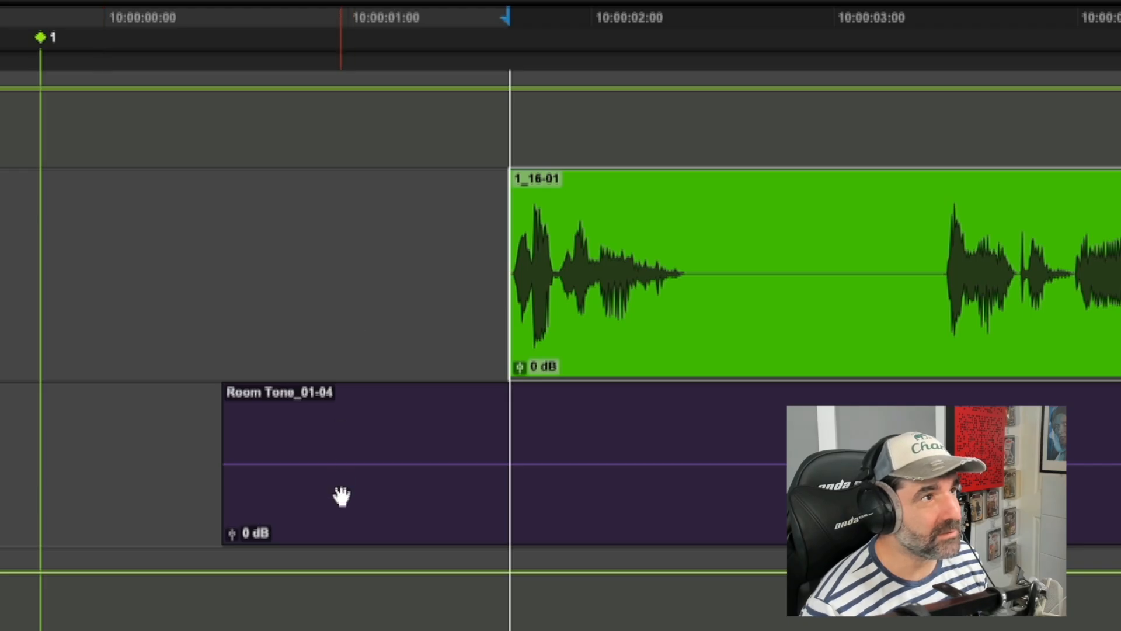
Step: Move Room Tone_01-04 slightly later, closer to the start of clip 1_16-01
left_click_drag(341, 496, 384, 497)
key("r")
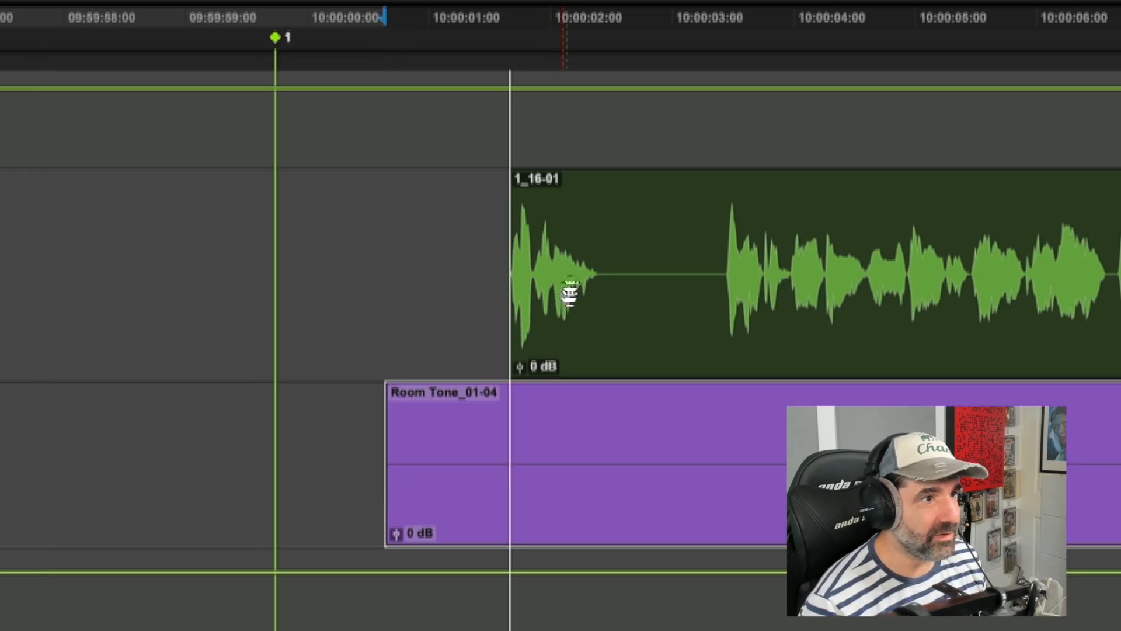
Step: Delete the long silence between the first phrase of clip 1_16-01 and the rest of the narration
left_click(570, 259)
key("t")
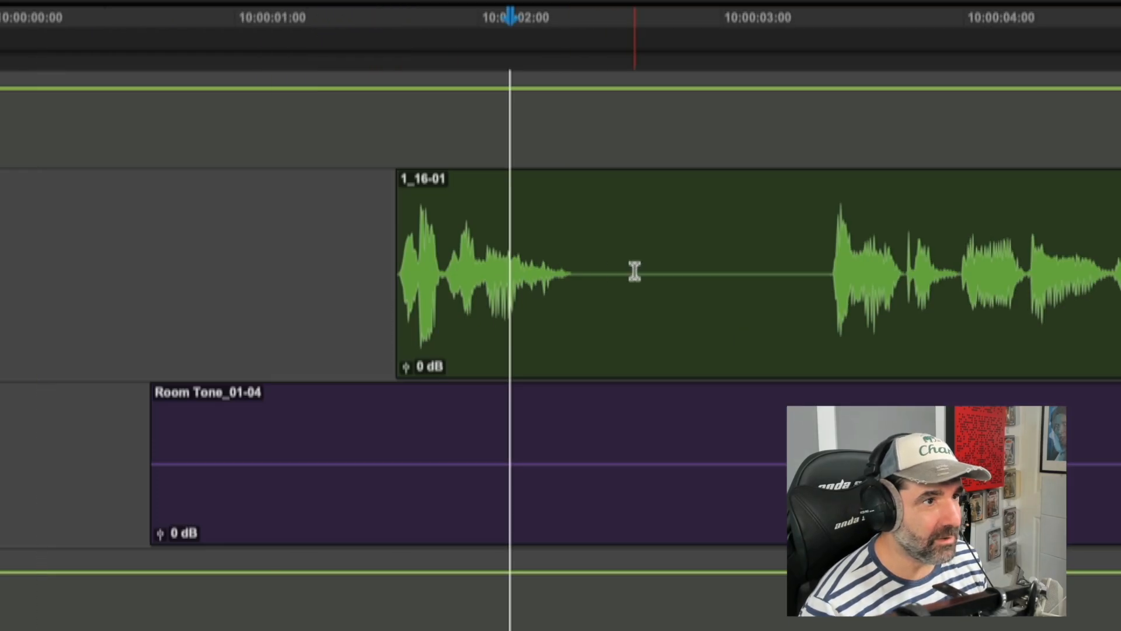
key("r")
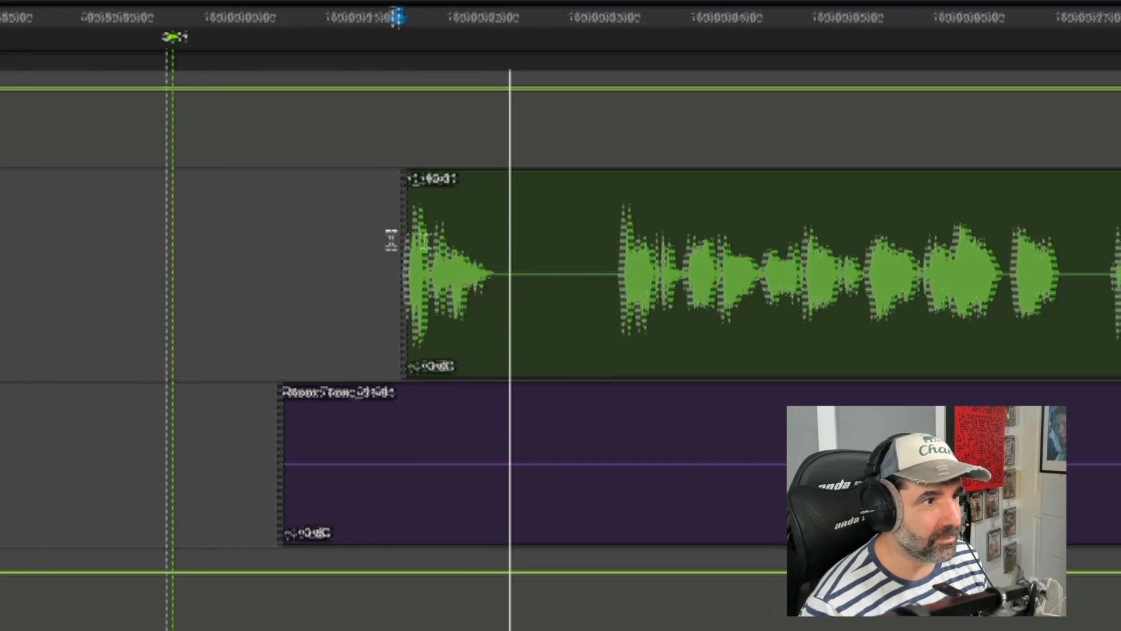
left_click_drag(590, 272, 473, 271)
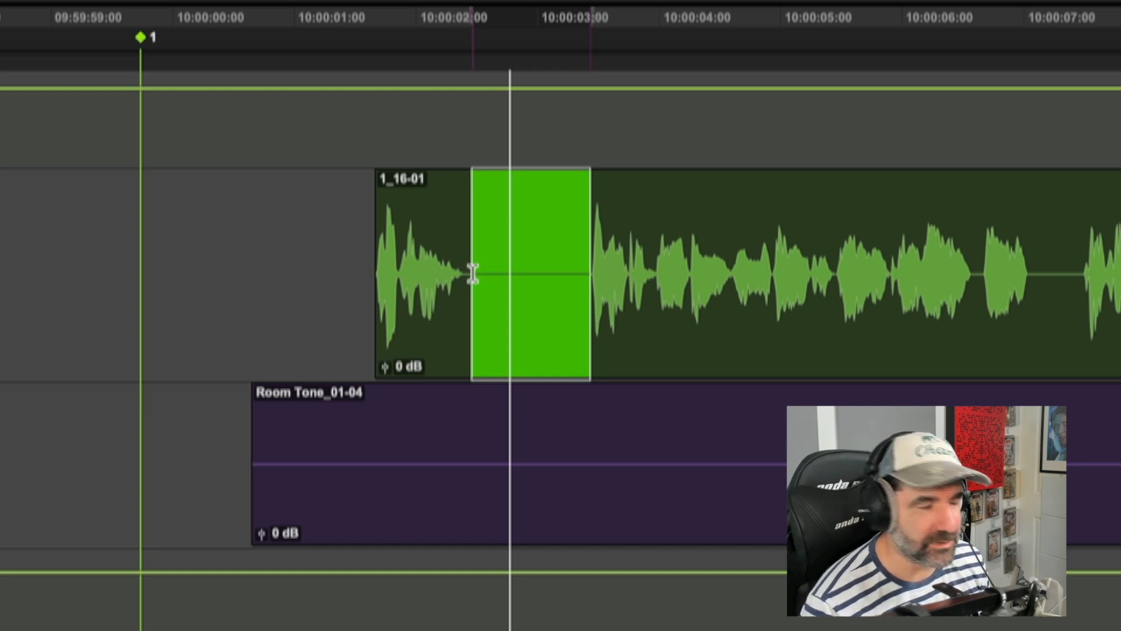
left_click(474, 283)
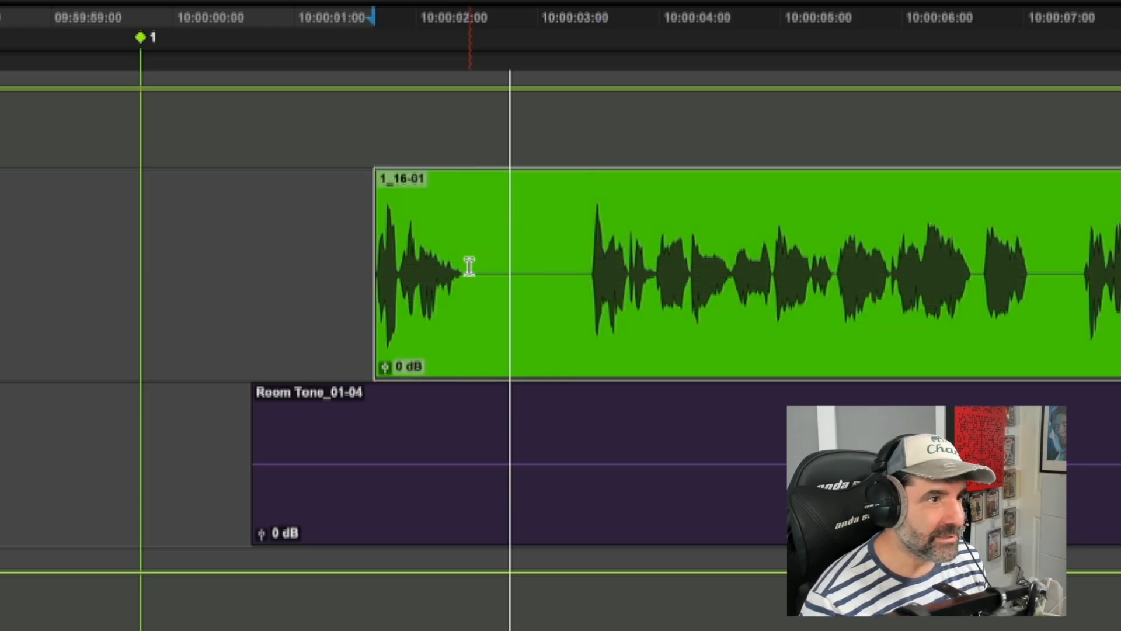
left_click(467, 268)
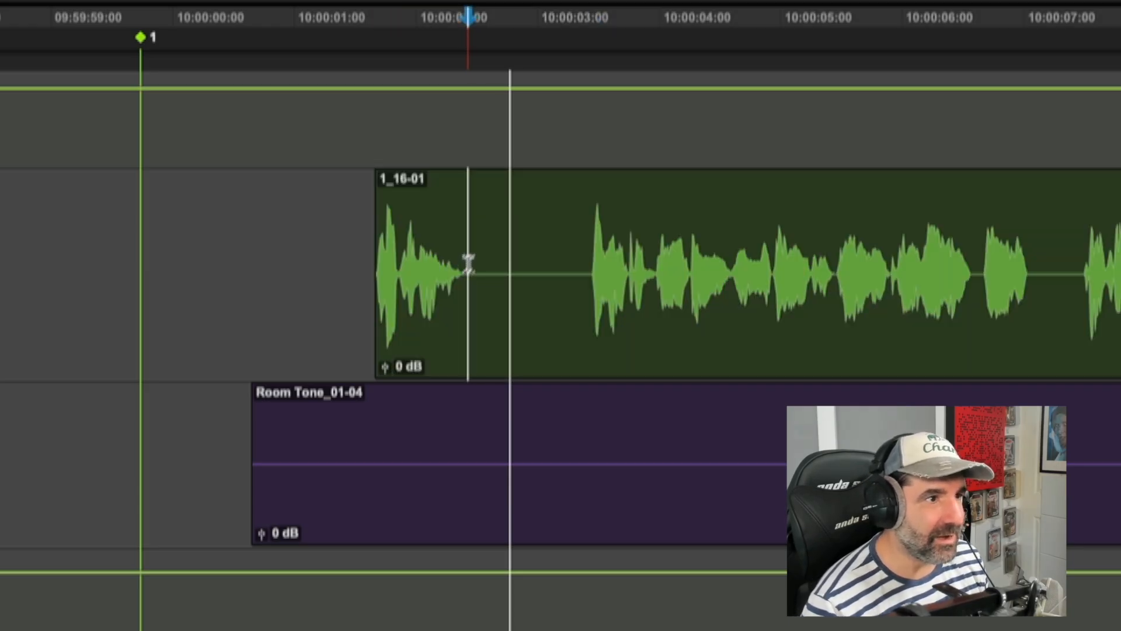
left_click_drag(469, 264, 590, 272)
key("BackSpace")
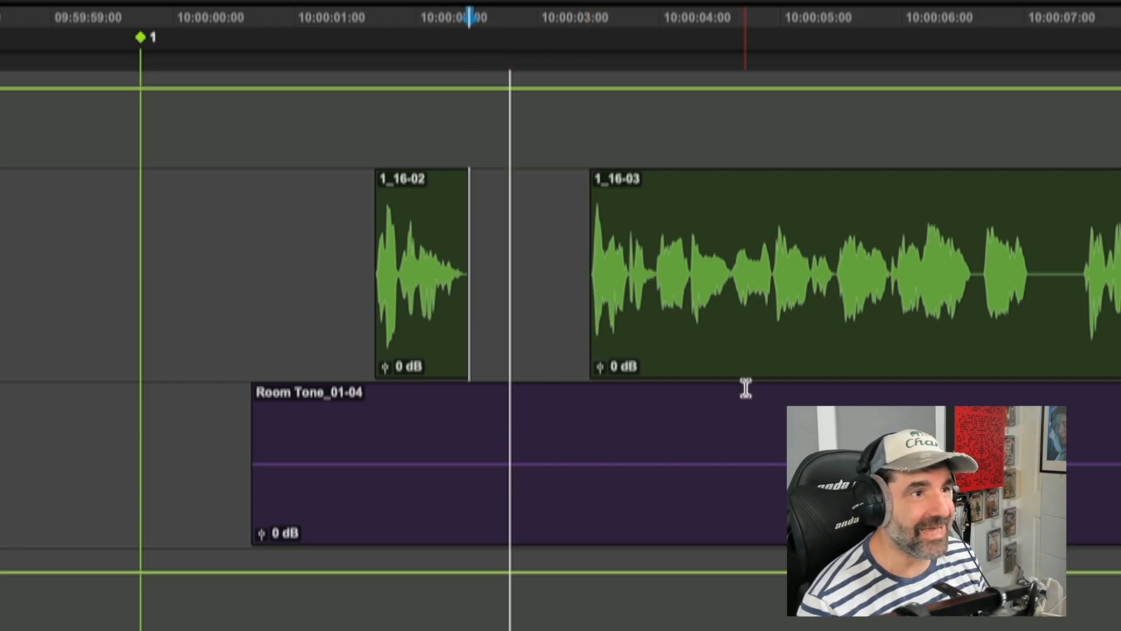
Step: Select clip 1_16-03 through to the end of the session and review the remaining clips of the chapter
left_click(435, 355)
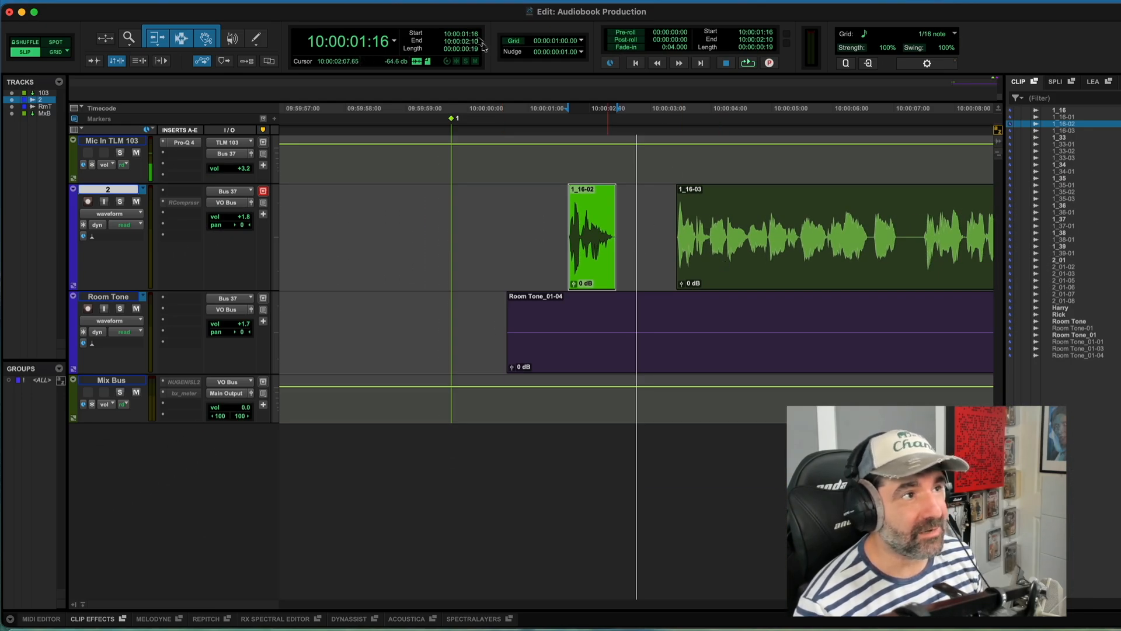
left_click(771, 282)
key("r")
key("r")
key("r")
key("r")
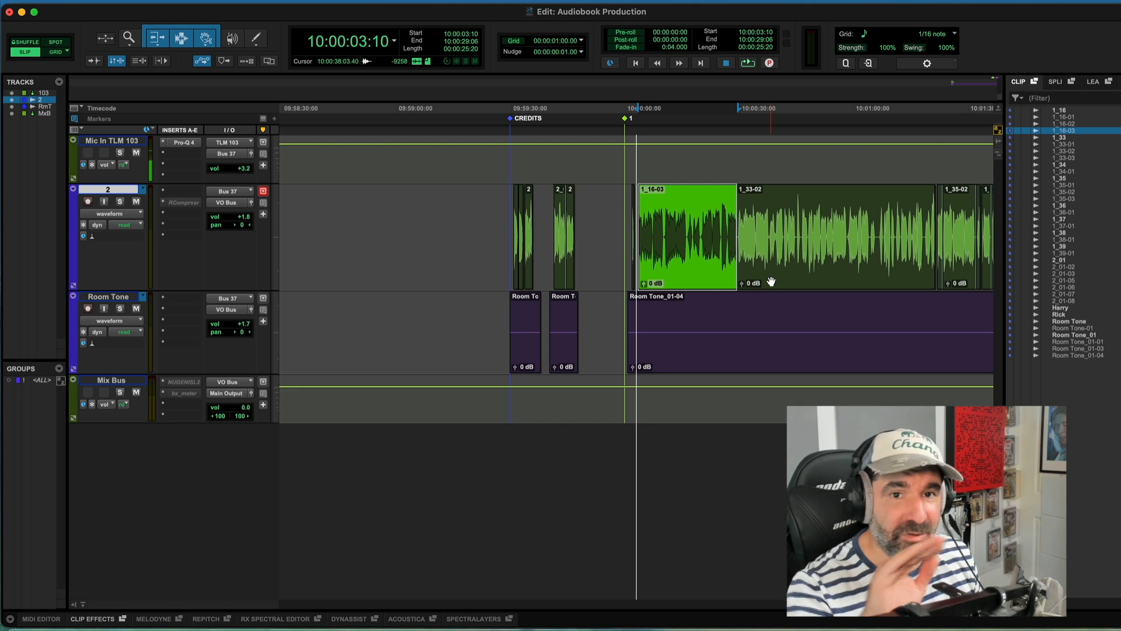
key("t")
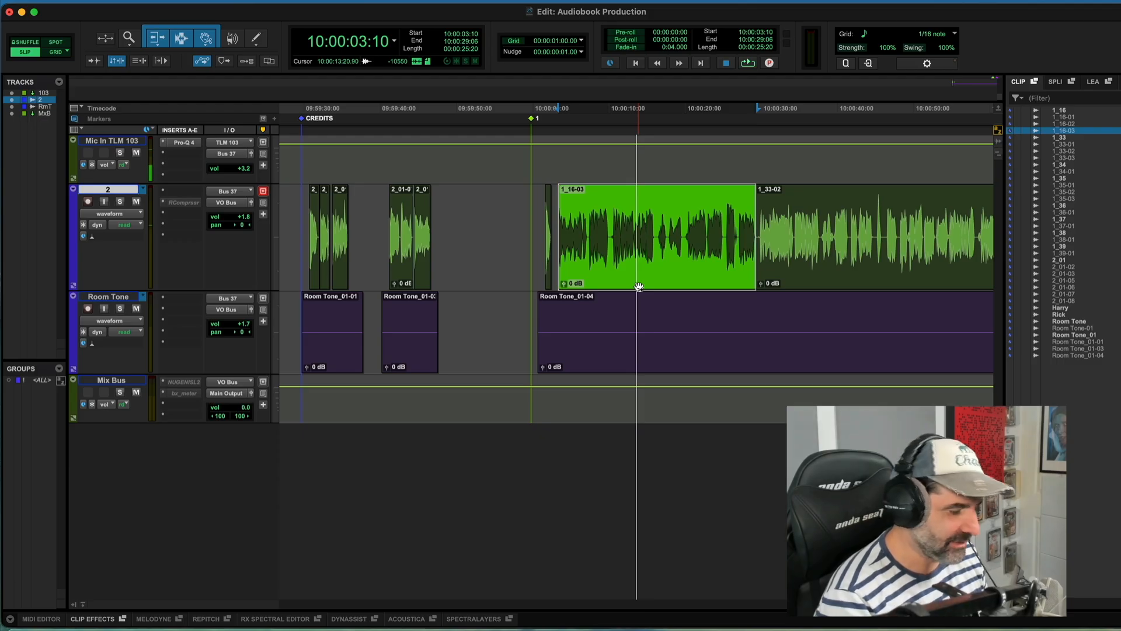
key("alt+shift+Return")
key("r")
key("r")
key("r")
key("r")
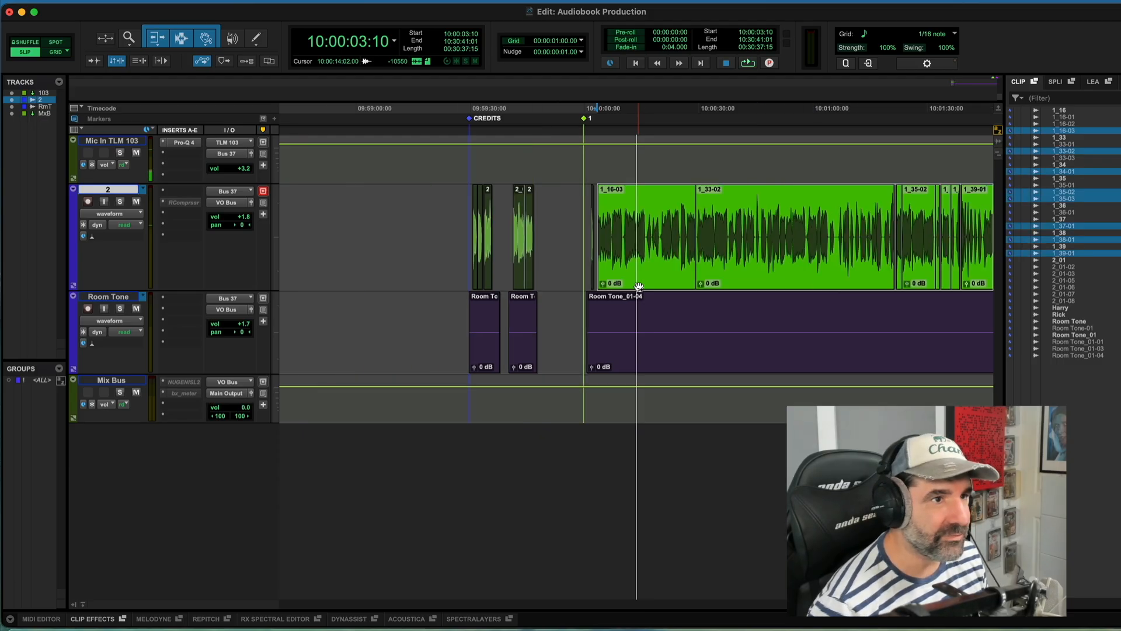
key("r")
key("r")
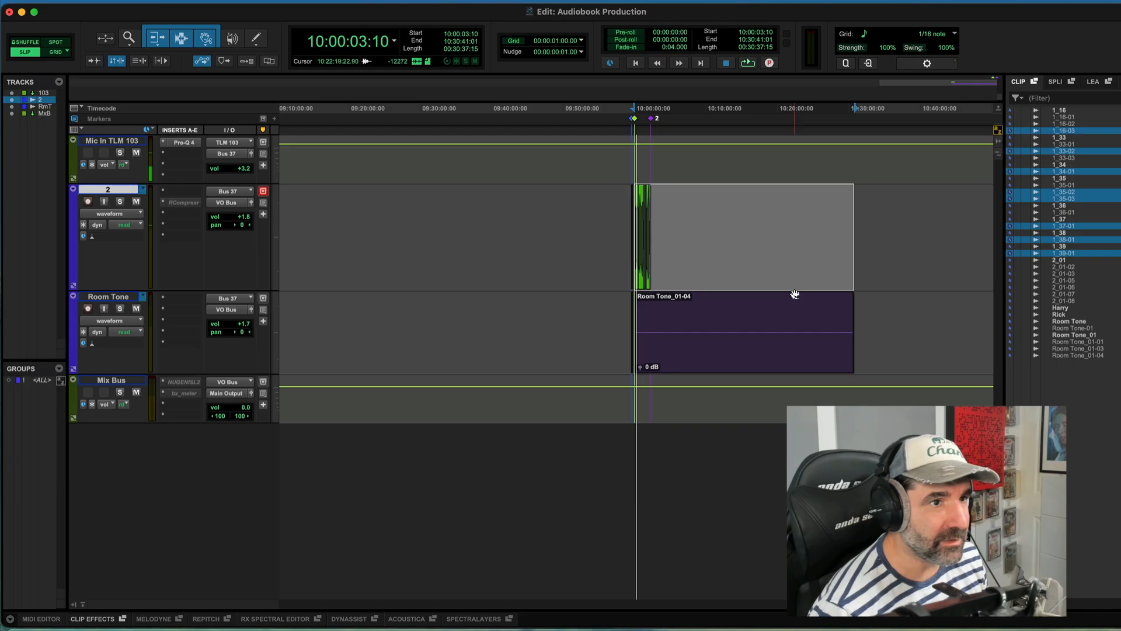
Step: Delete a short section of room tone just after the last clip, 1_39-01, near marker 2
key("t")
key("t")
key("t")
key("t")
key("t")
key("r")
key("r")
left_click_drag(796, 311, 764, 318)
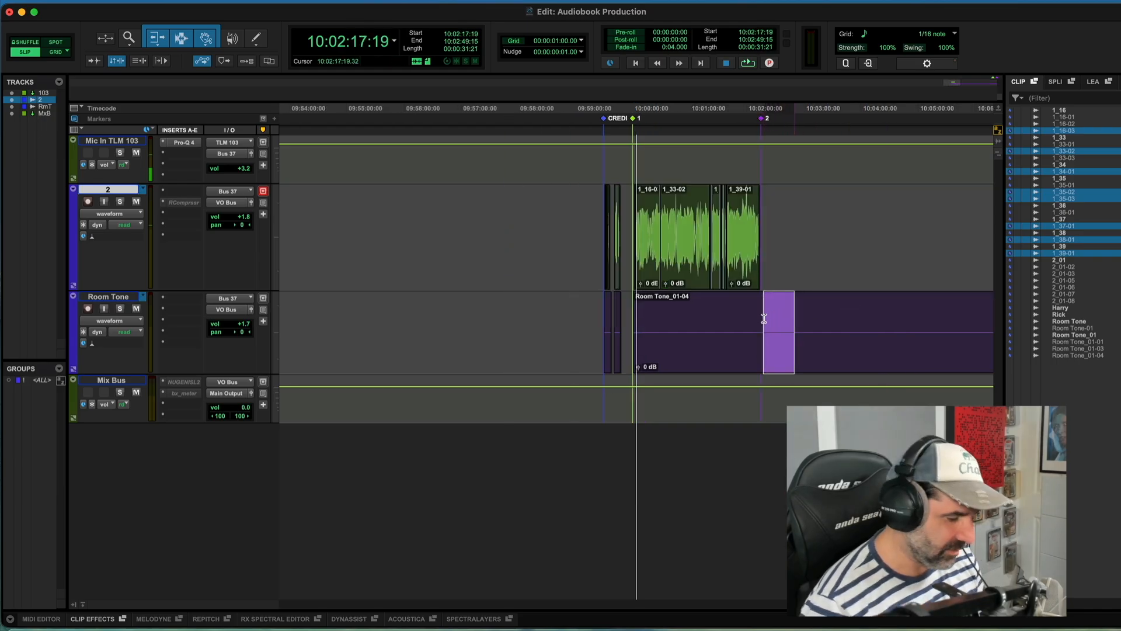
key("Delete")
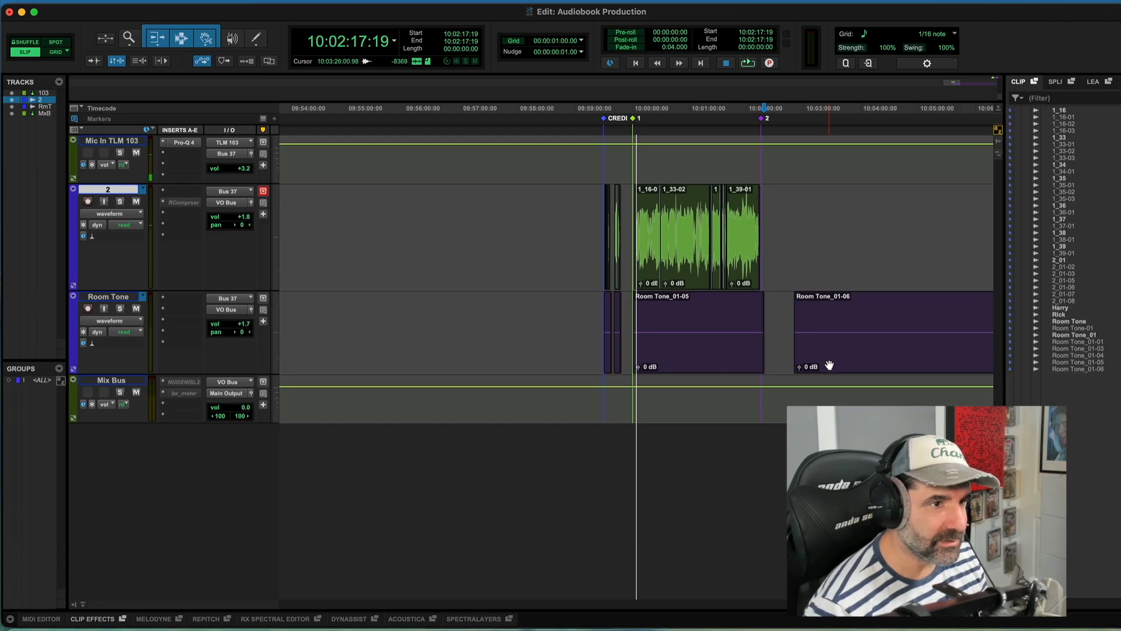
Step: Delete the Room Tone_01-06 clip lying after the last narration clip
left_click(820, 355)
key("Delete")
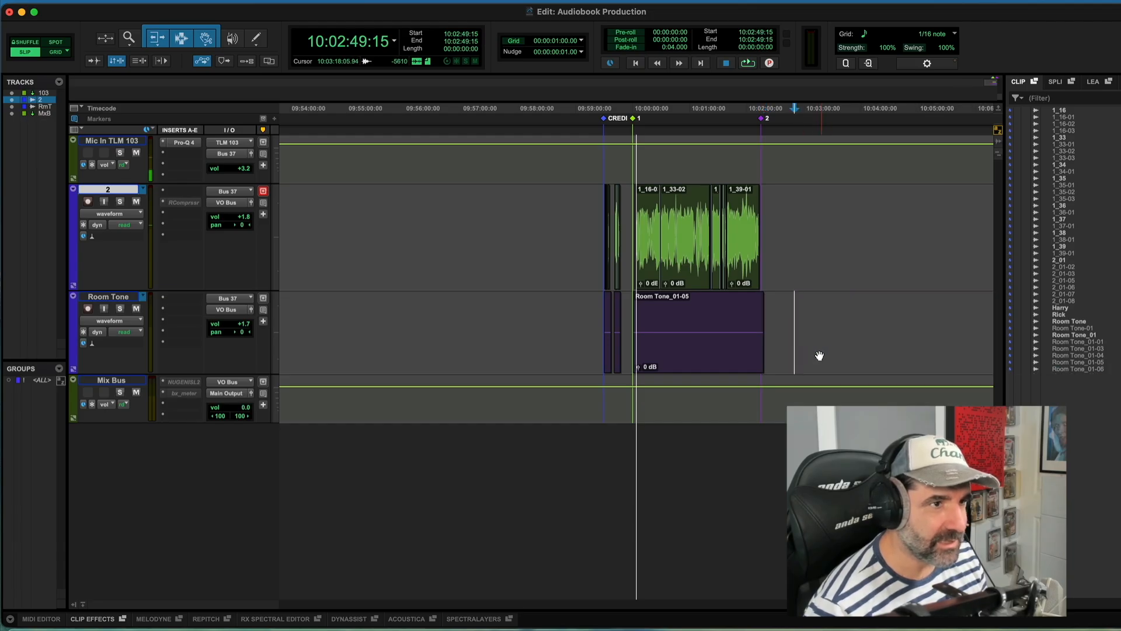
Step: Select clip 1_16-03 through to the end of the session and nudge it slightly later
left_click(723, 353)
key("t")
key("t")
key("t")
key("t")
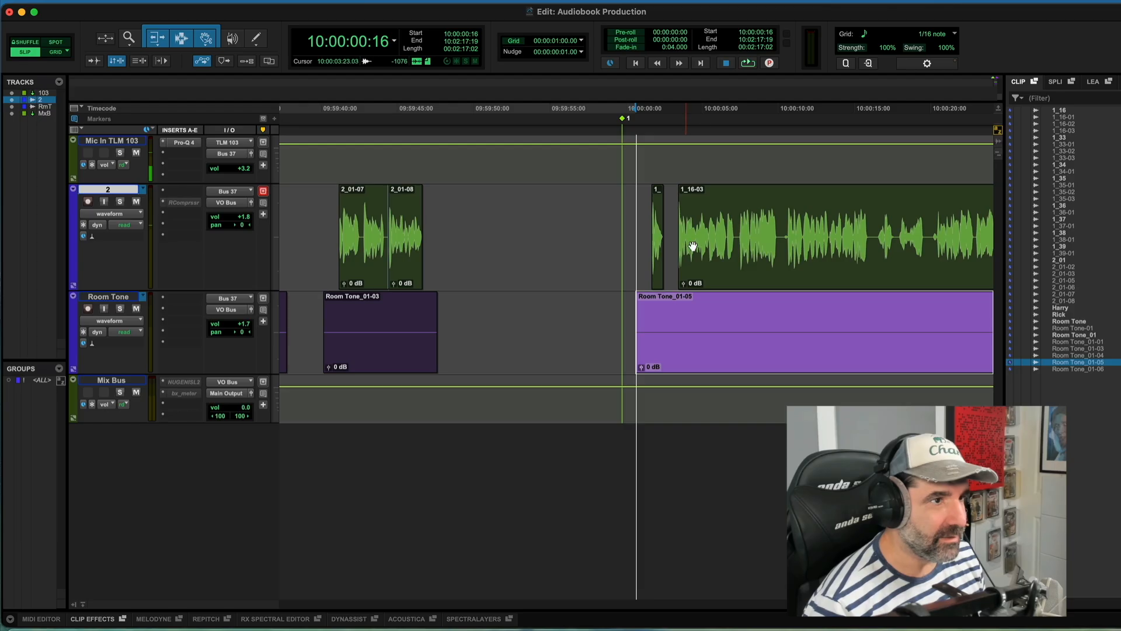
left_click(727, 265)
key("t")
key("r")
key("r")
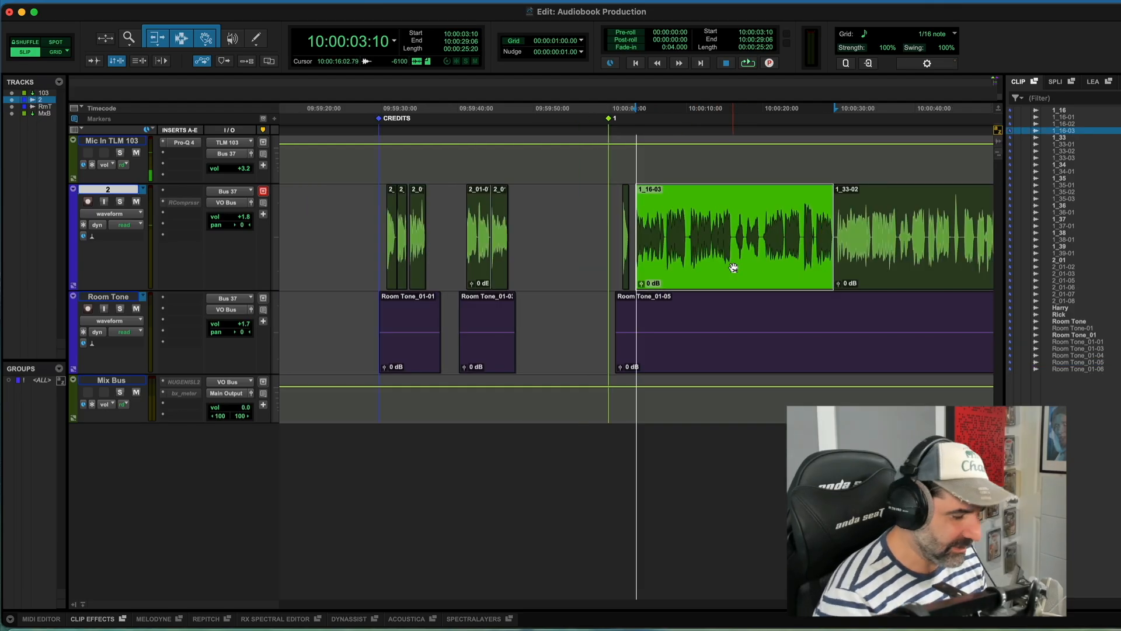
key("alt+shift+Return")
key("r")
key("r")
key("t")
key("r")
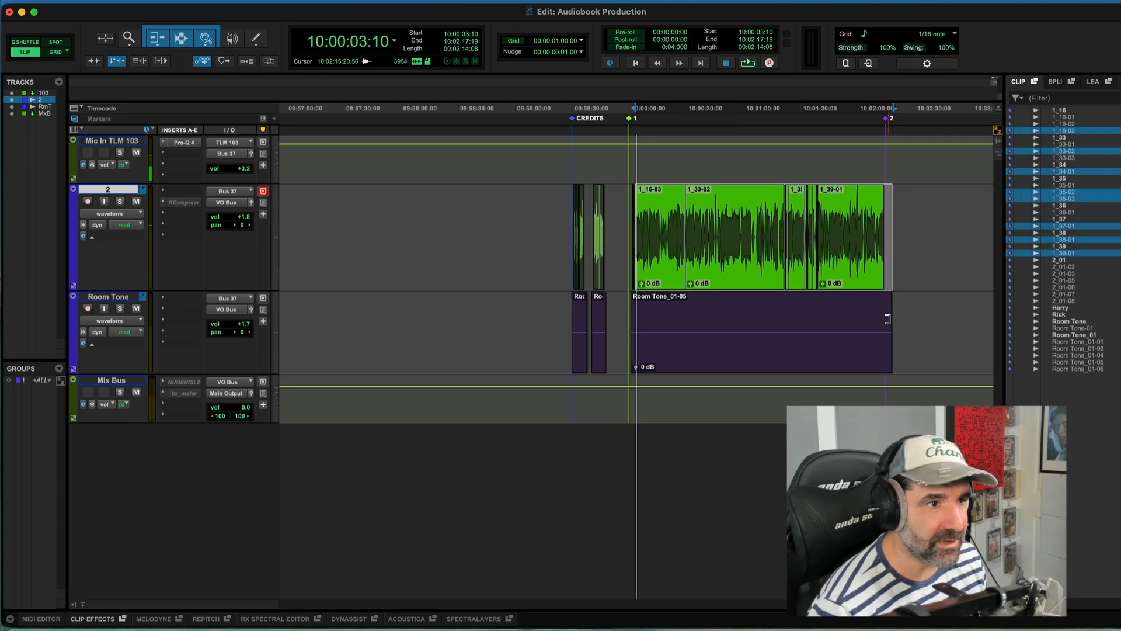
key("t")
key("t")
key("t")
key("t")
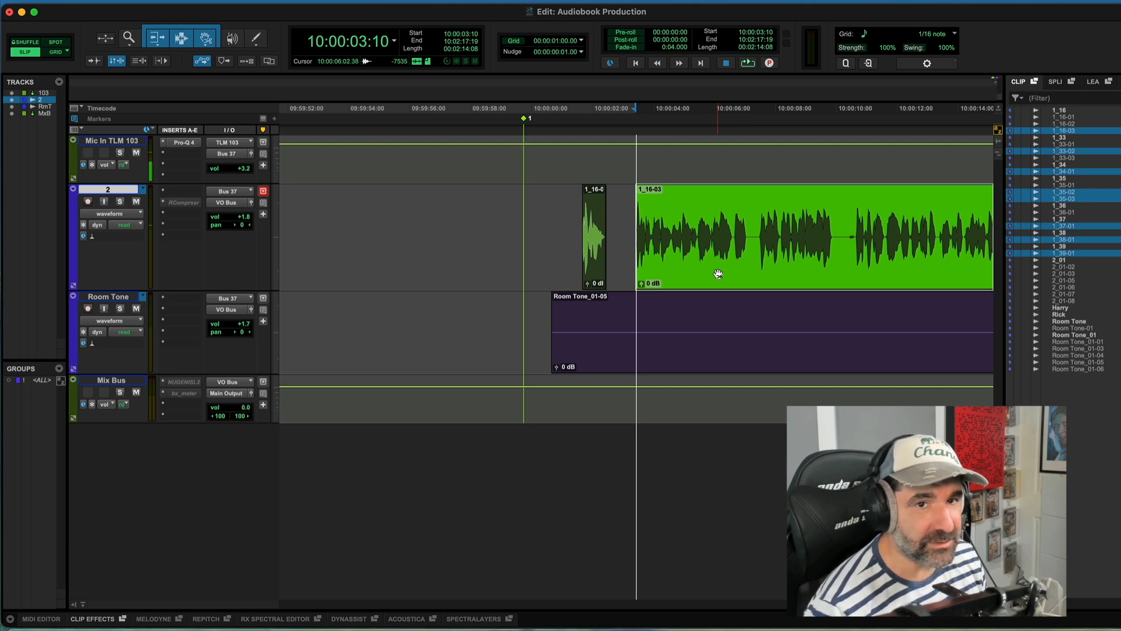
key("t")
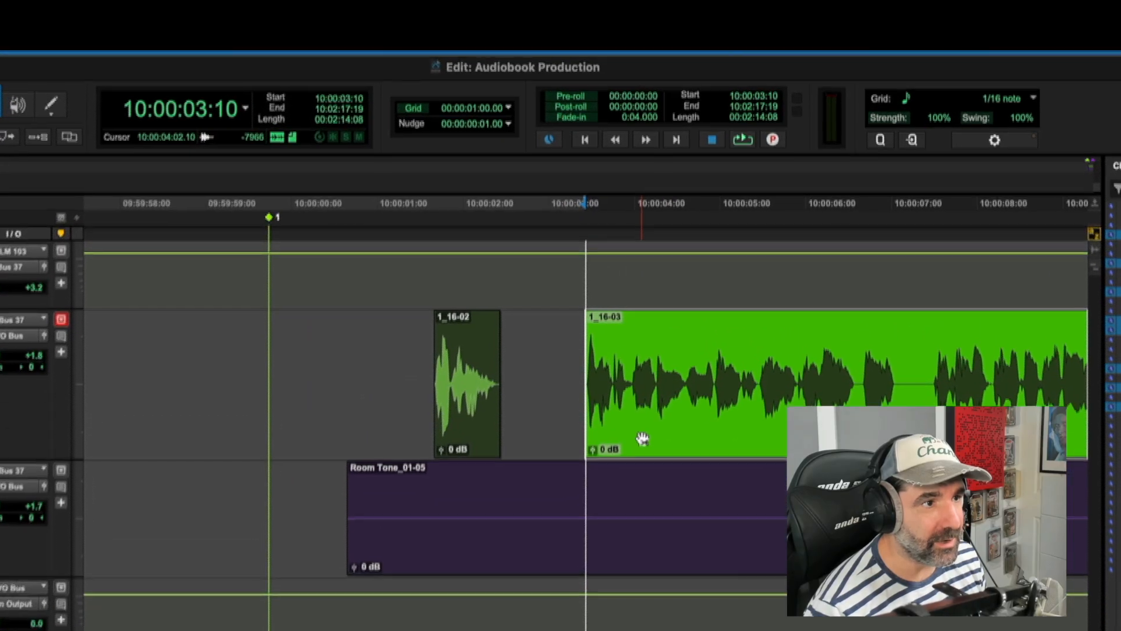
left_click_drag(643, 440, 656, 441)
Step: Shift clip 1_16-03 and everything after it later so it starts at about 10:00:04:10
left_click(478, 451)
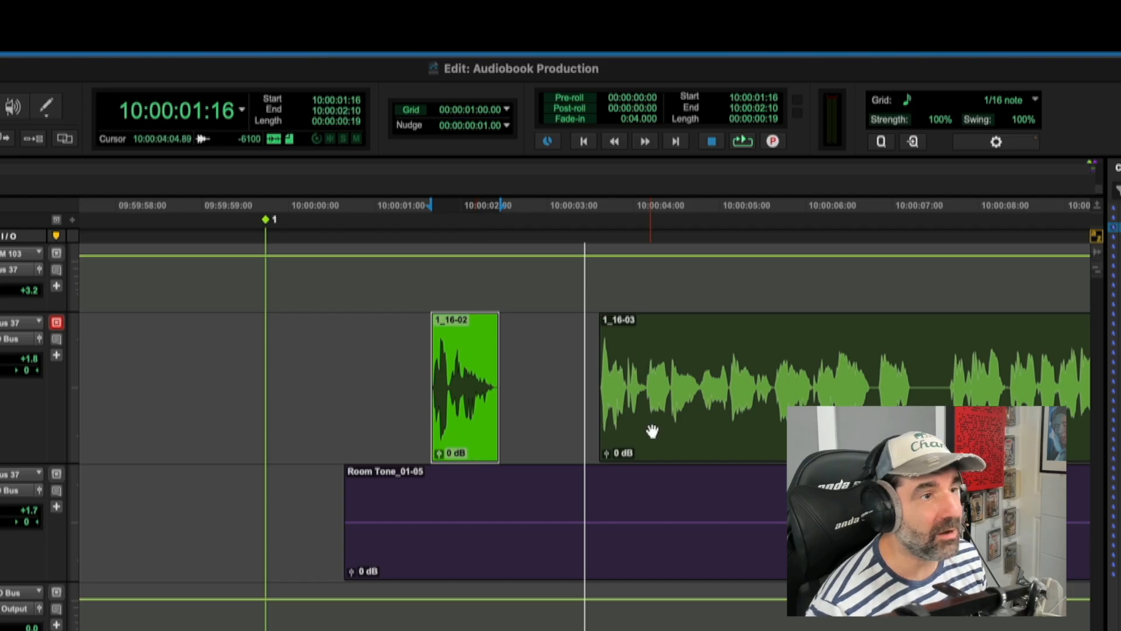
key("r")
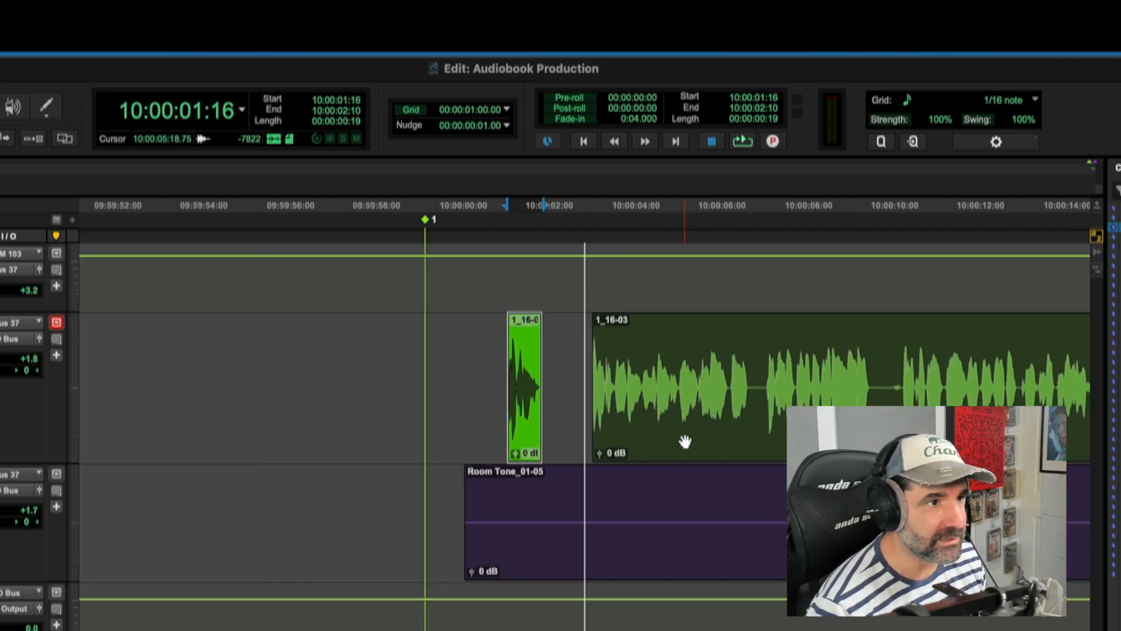
left_click(685, 441)
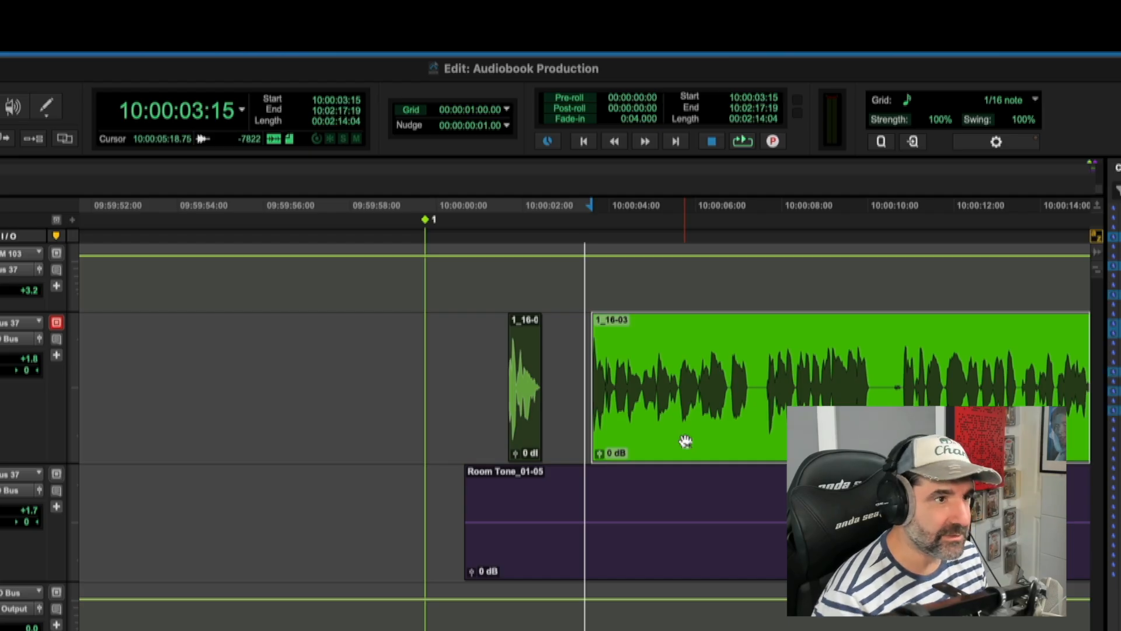
key("r")
key("r")
key("r")
key("r")
key("r")
key("t")
key("t")
key("t")
key("t")
key("t")
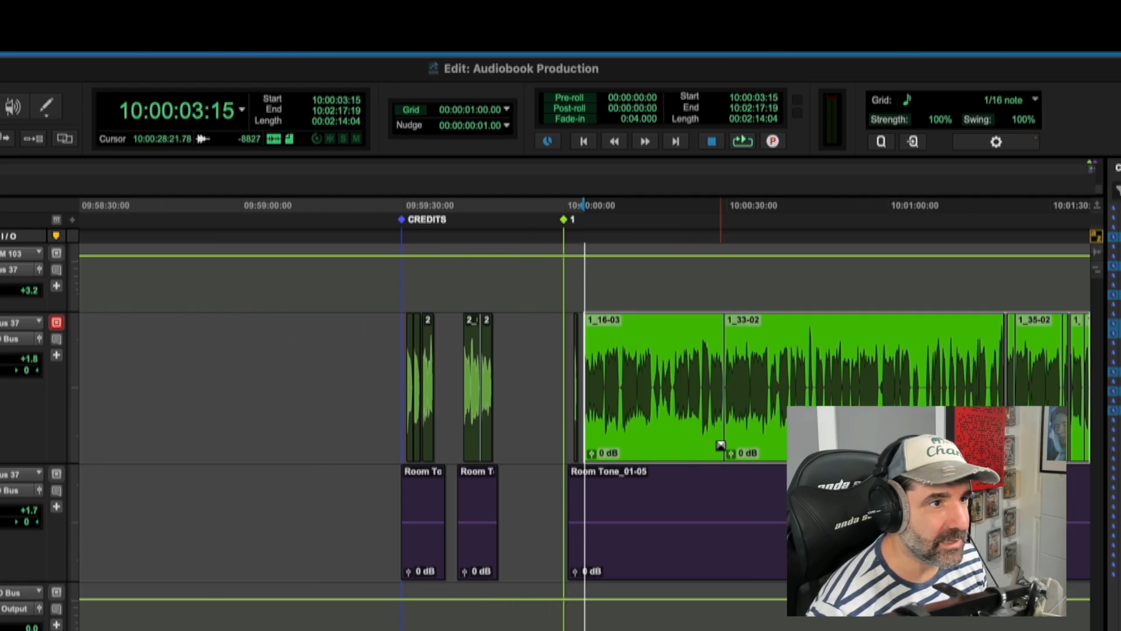
left_click_drag(669, 435, 730, 440)
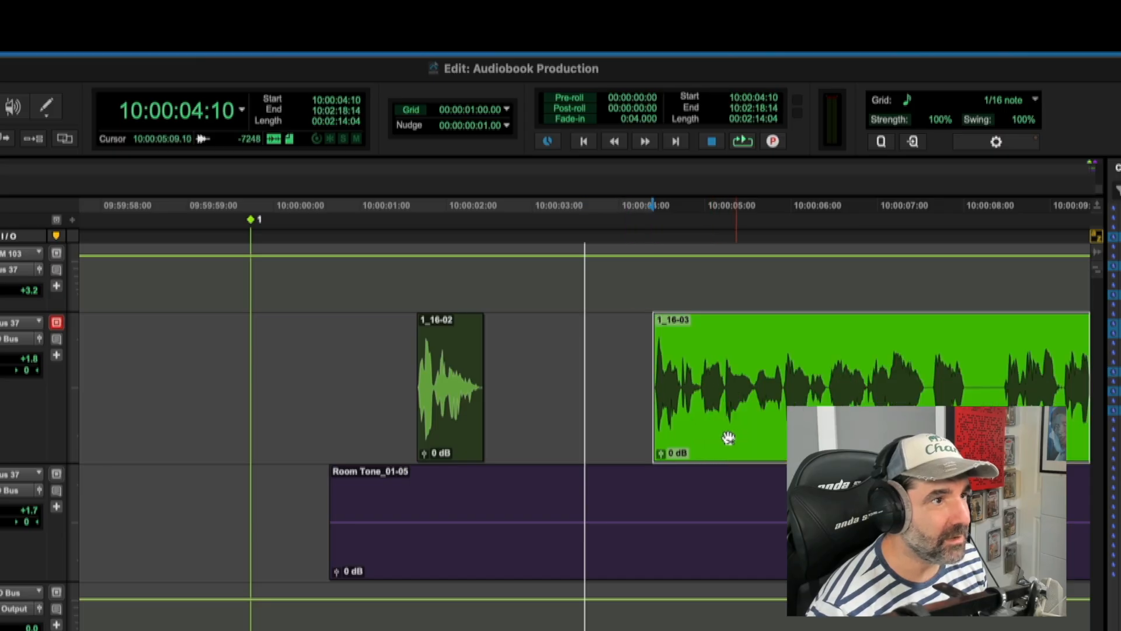
Step: Play back the narration from just before clip 1_16-02 through clip 1_16-03 to listen for long pauses
key("r")
left_click(497, 490)
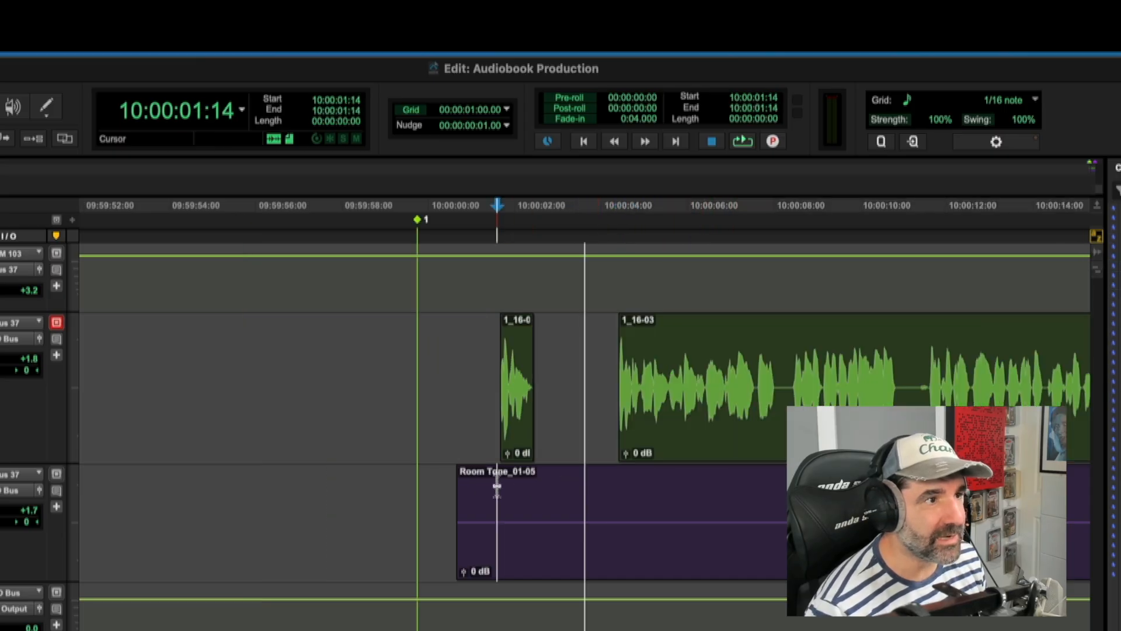
left_click(490, 351)
key("space")
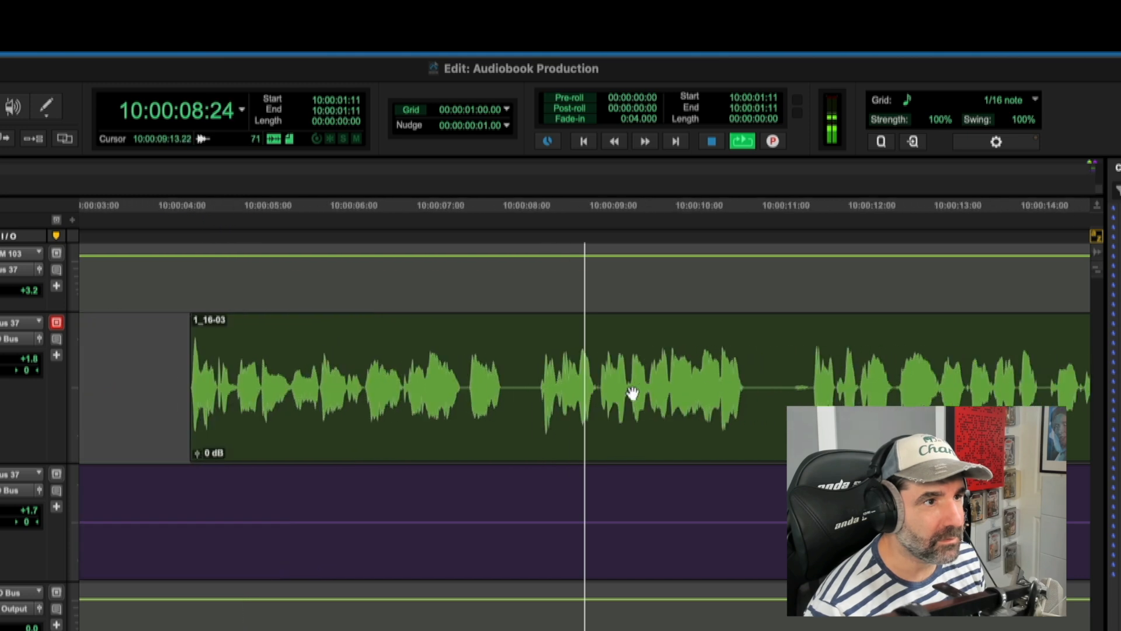
key("space")
key("r")
key("r")
left_click(610, 415)
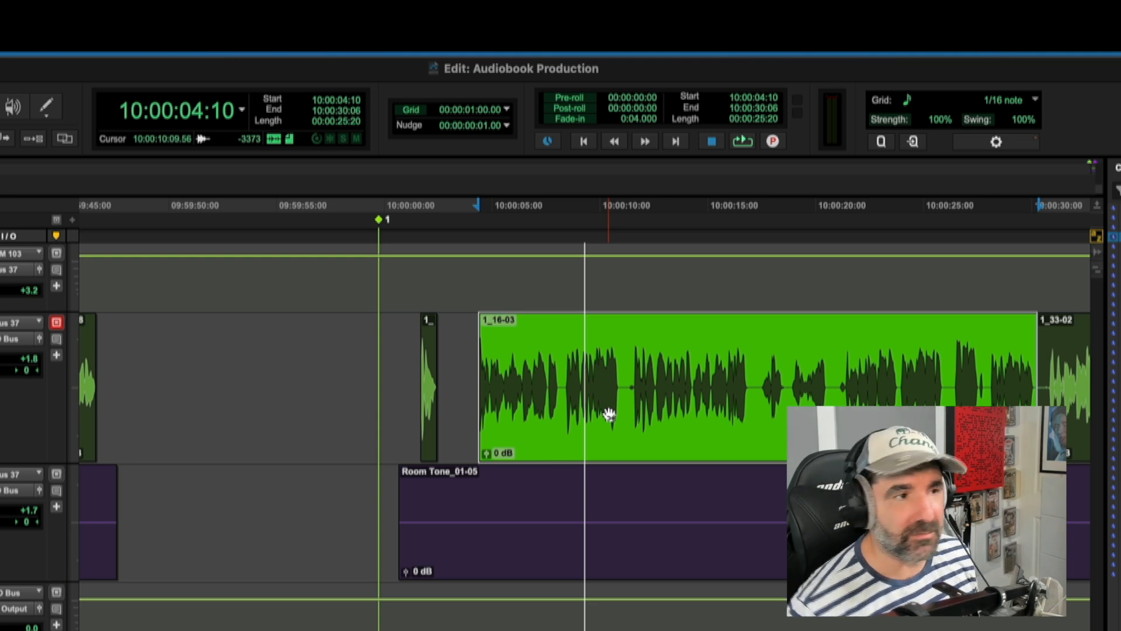
left_click(472, 369)
key("space")
key("t")
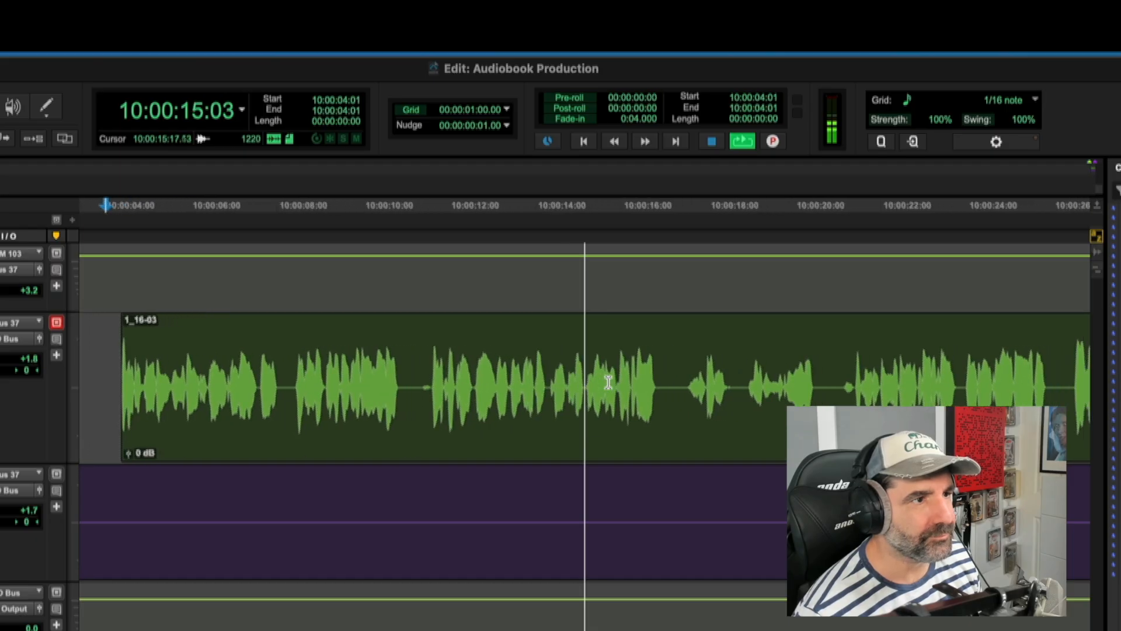
key("space")
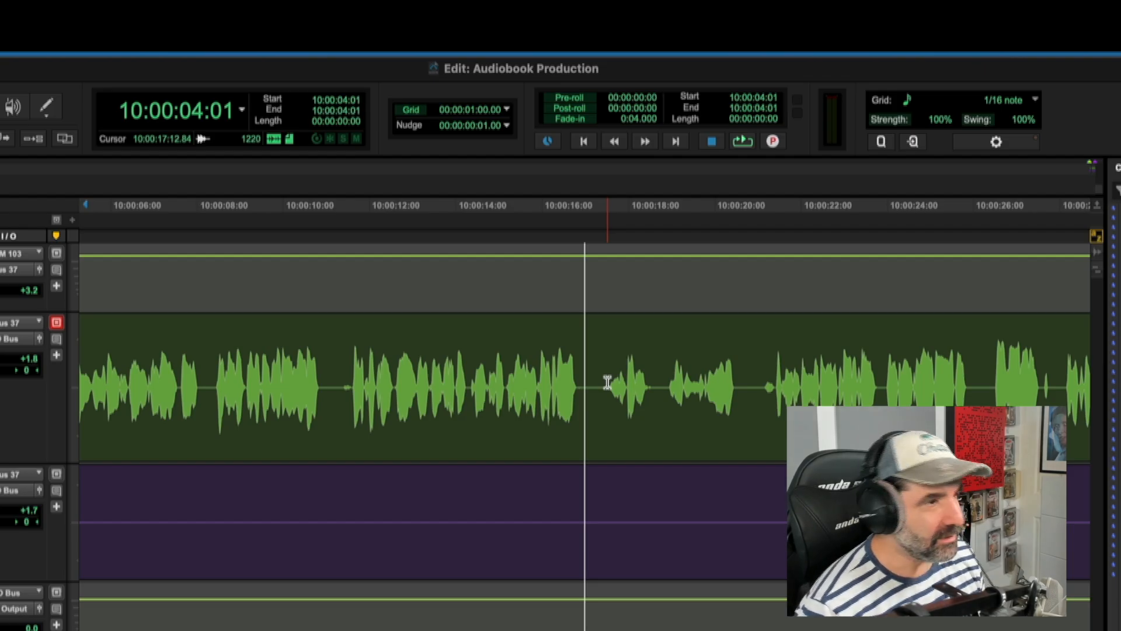
Step: Delete the pause inside clip 1_16-03 from about 10:00:10:21 to 10:00:11:15
left_click(352, 383)
key("t")
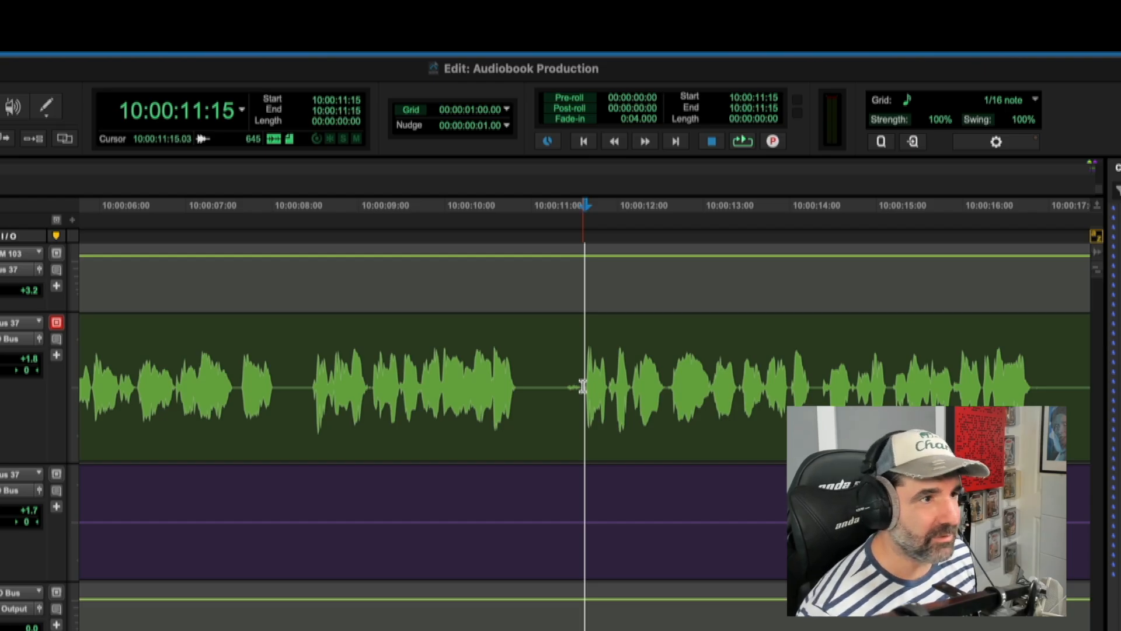
left_click_drag(584, 386, 520, 373)
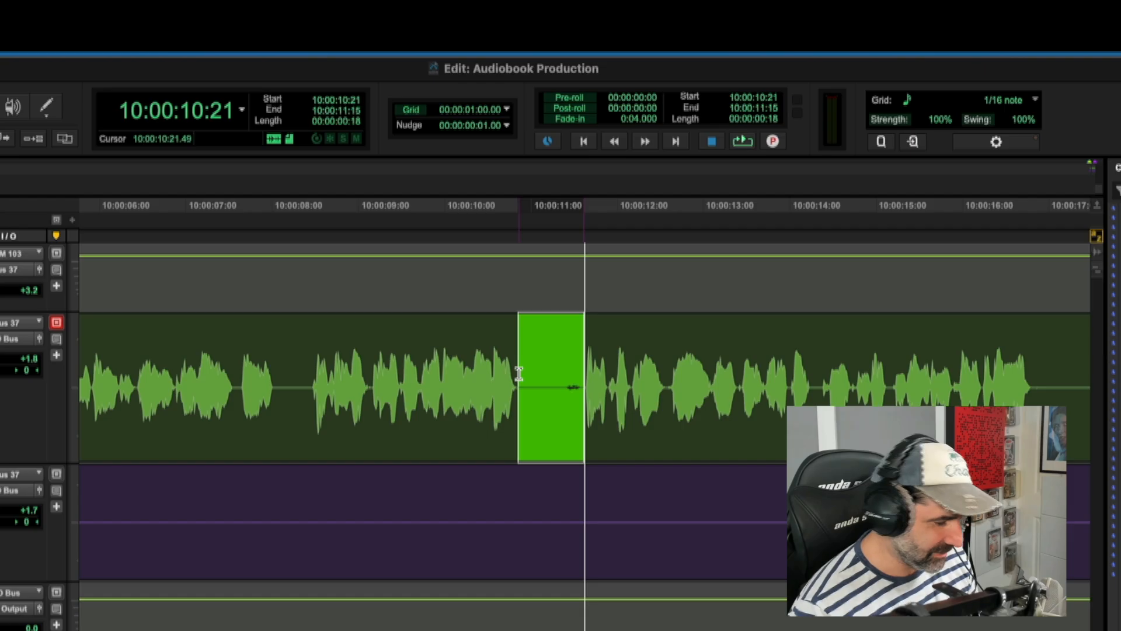
key("Delete")
key("ctrl+bracketleft")
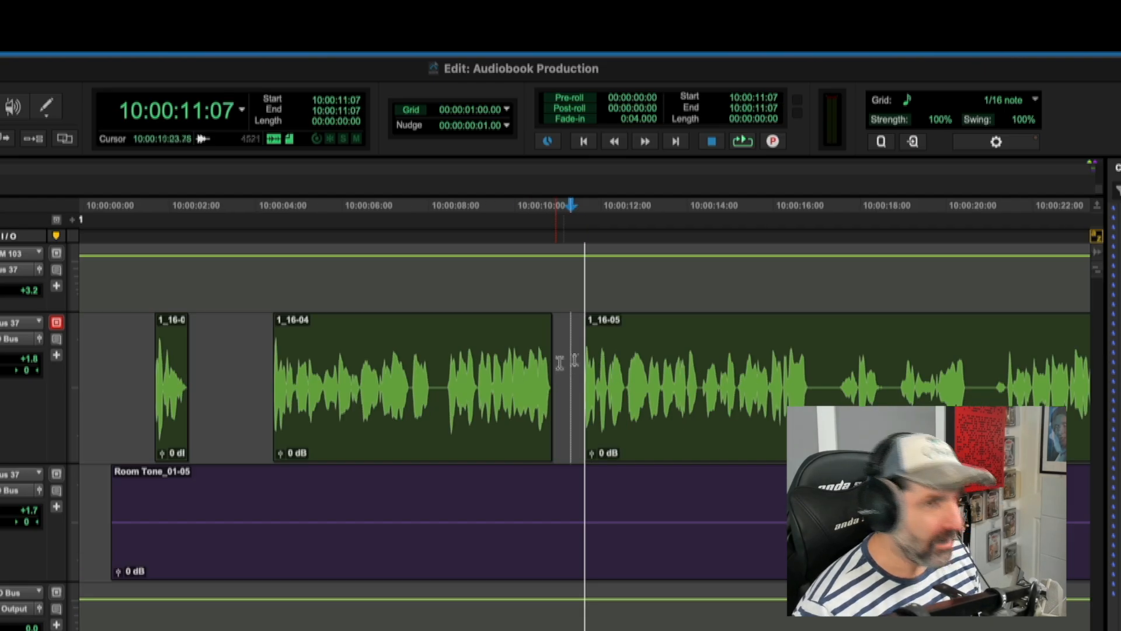
Step: Play clip 1_16-05 and delete its pause from about 10:00:16:20 to 10:00:17:12
left_click(717, 356)
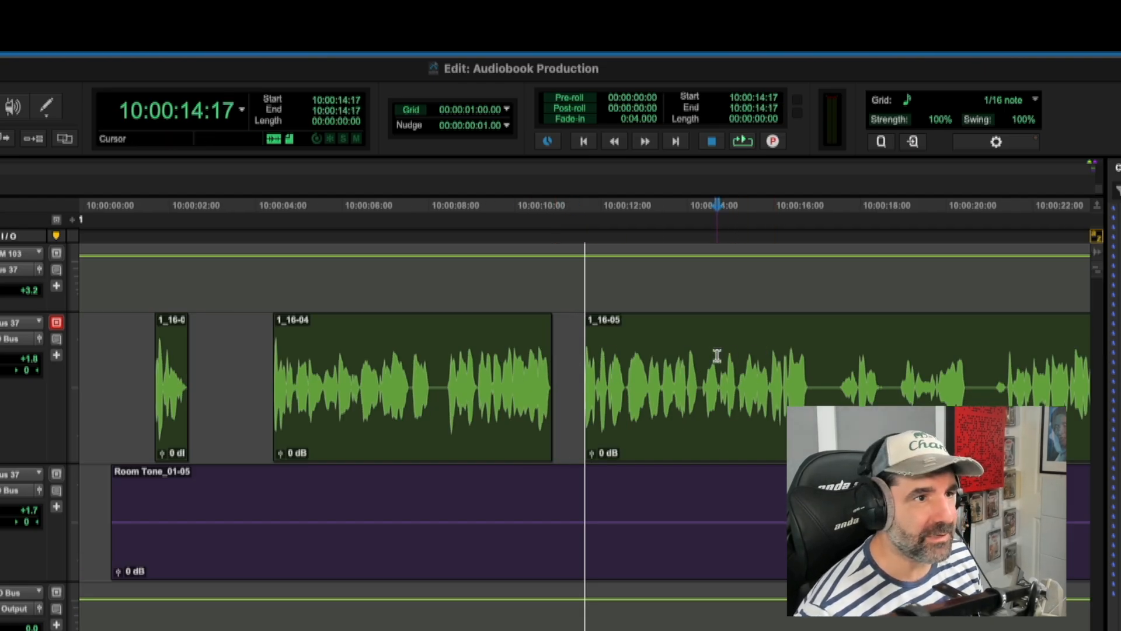
key("space")
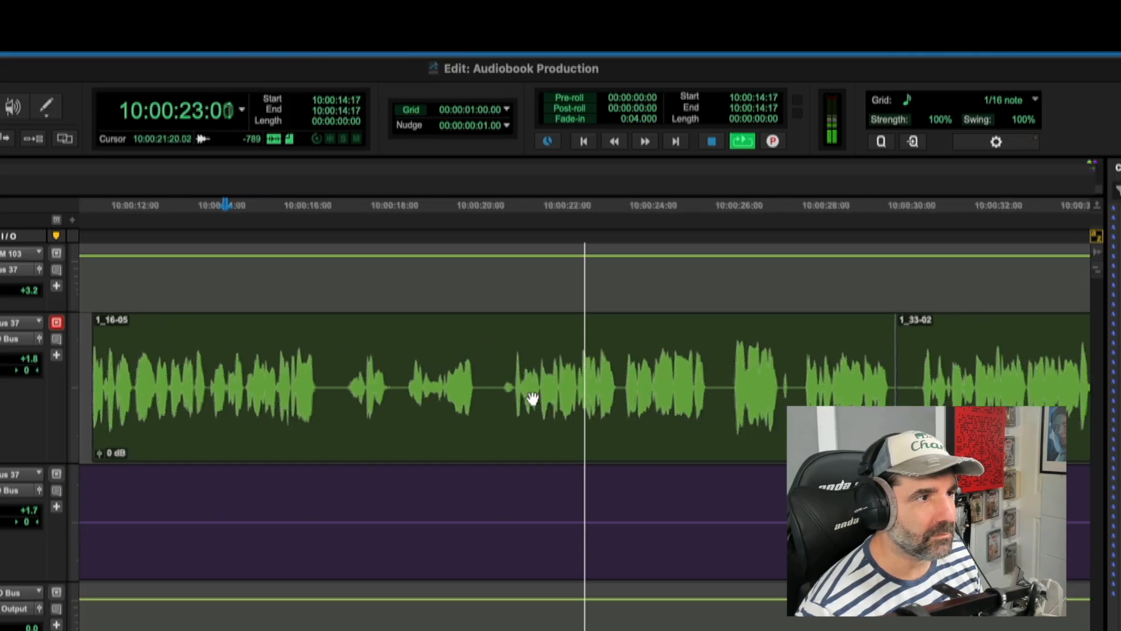
key("space")
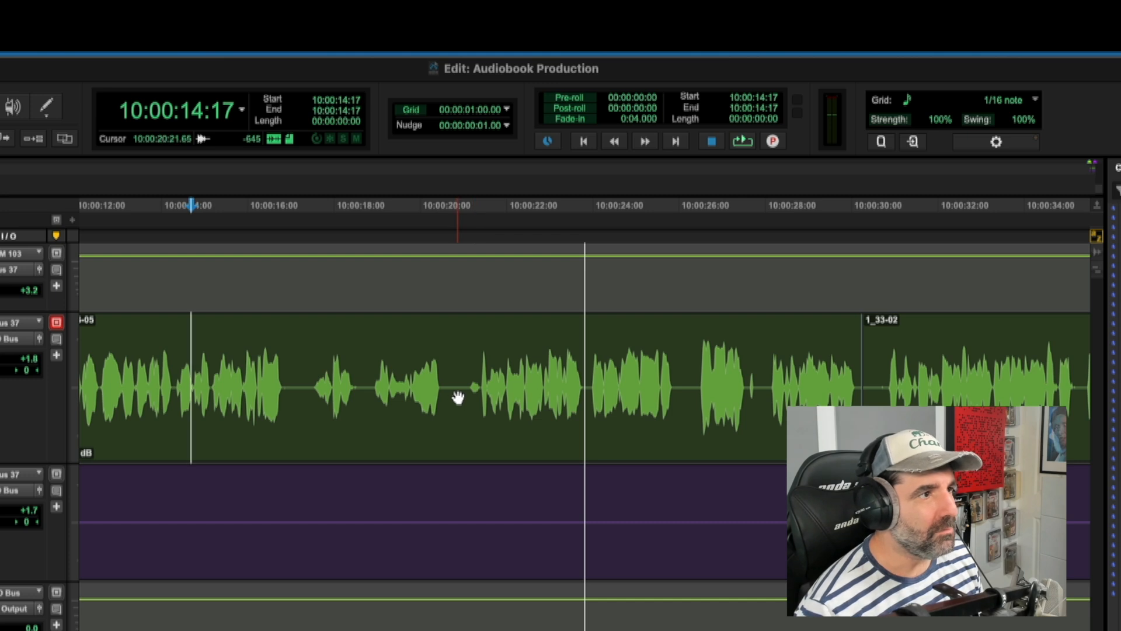
left_click(313, 383)
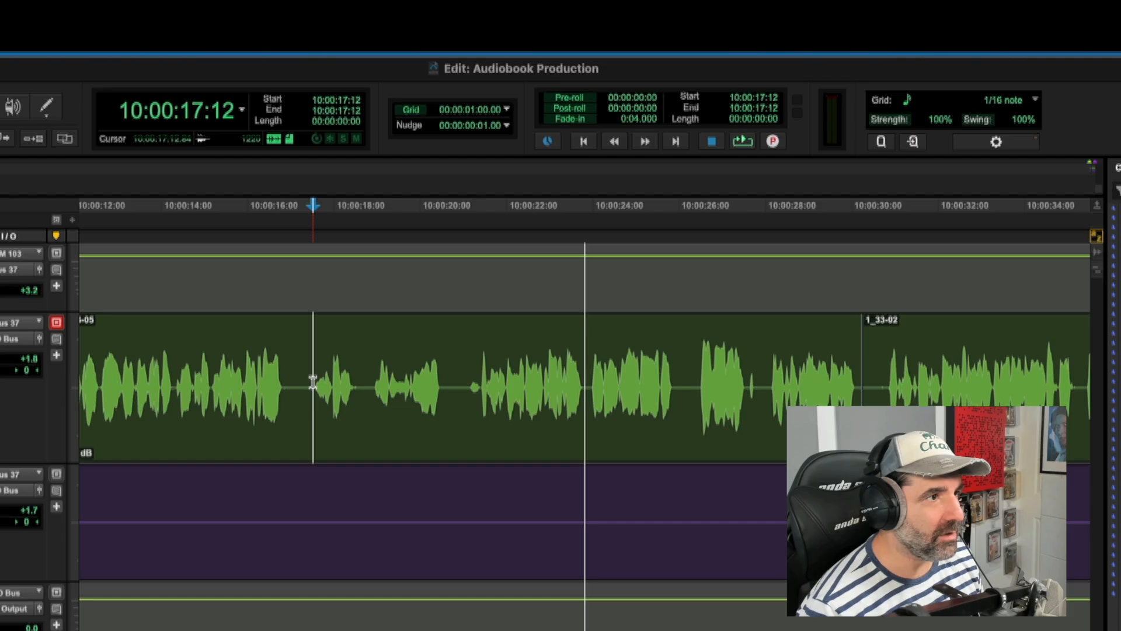
key("ctrl+bracketright")
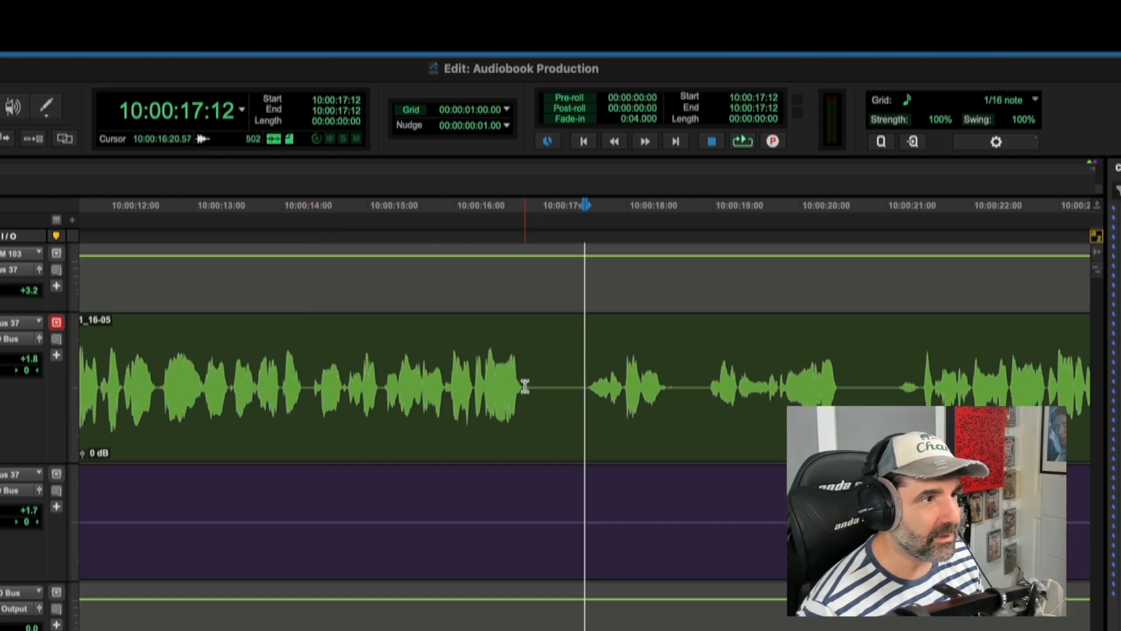
left_click_drag(525, 386, 584, 390)
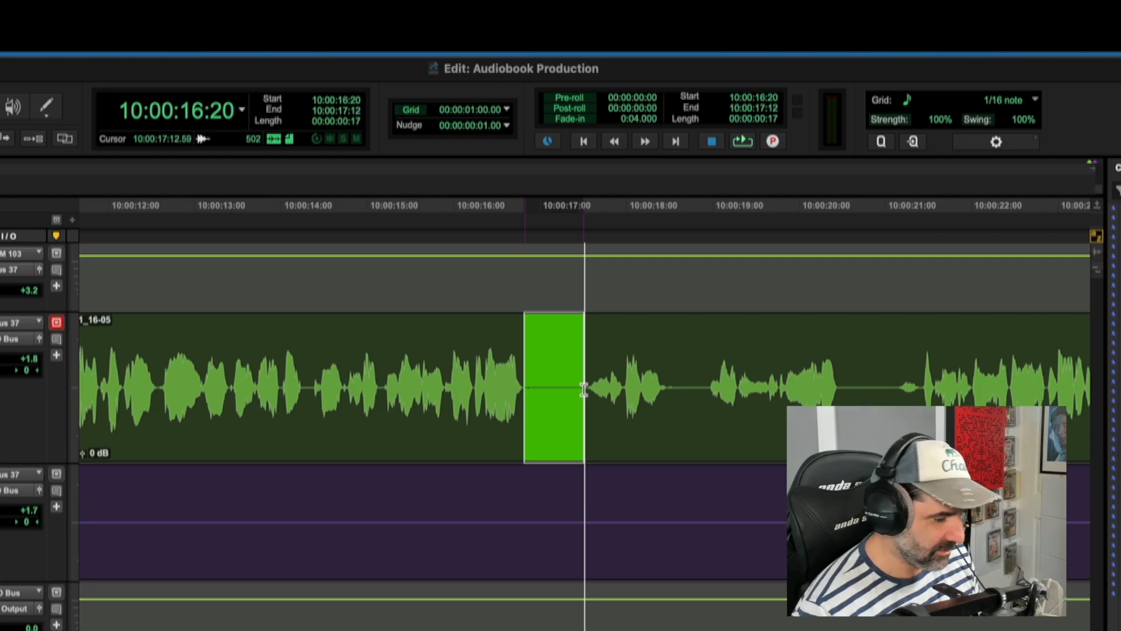
key("Delete")
Step: Select clip 1_16-07 through to the end of the session and move it slightly later
left_click(635, 435)
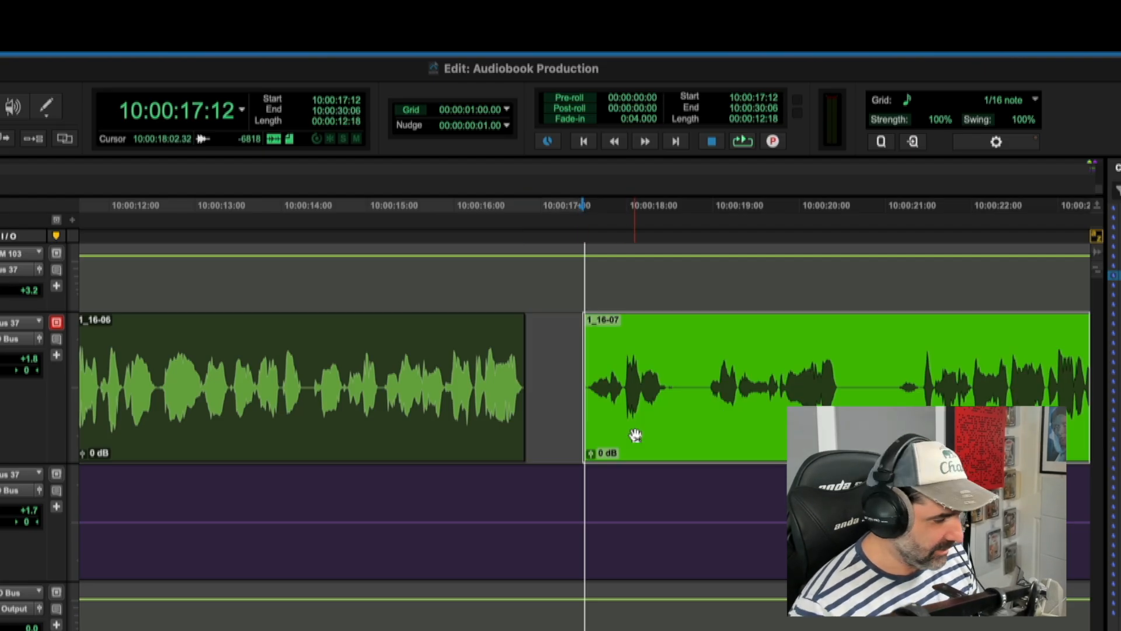
key("r")
key("r")
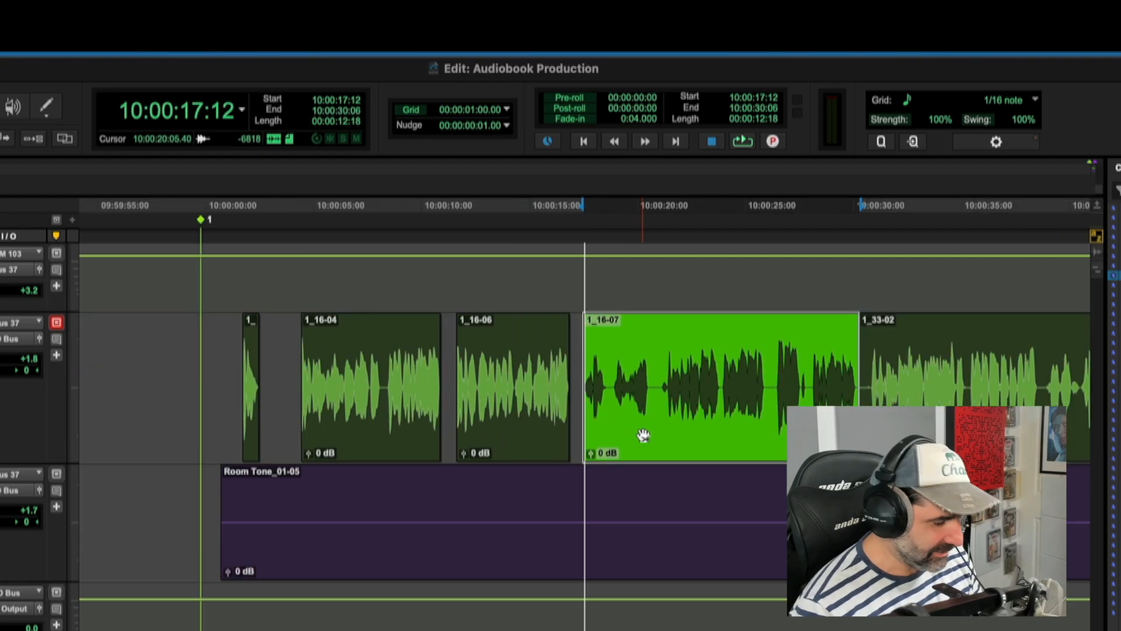
key("alt+shift+Return")
key("t")
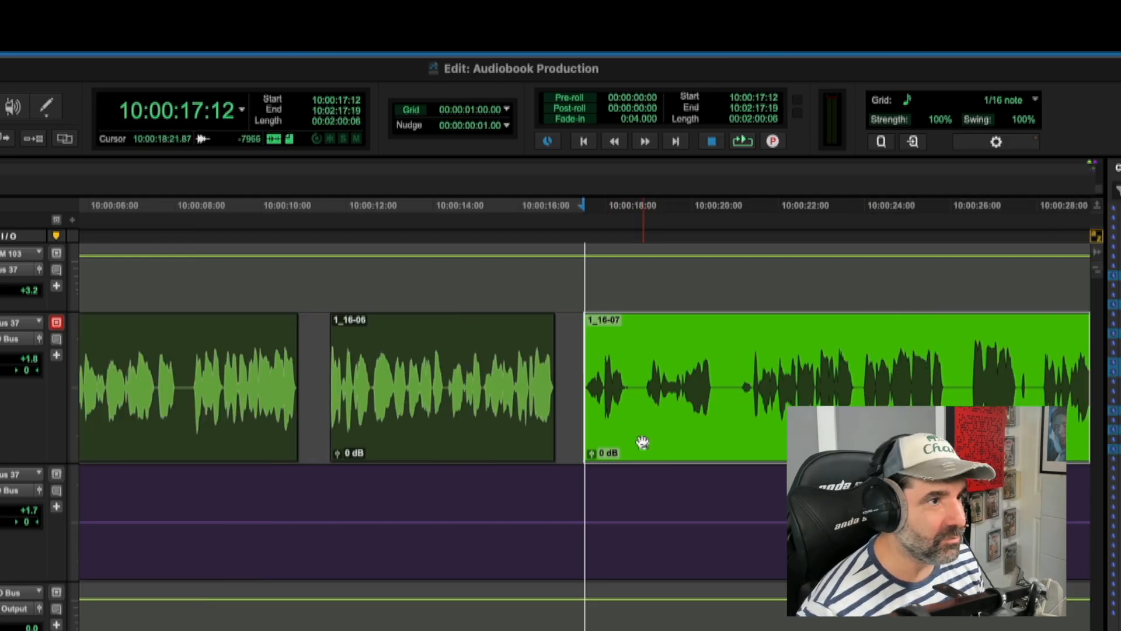
key("t")
left_click_drag(643, 441, 649, 442)
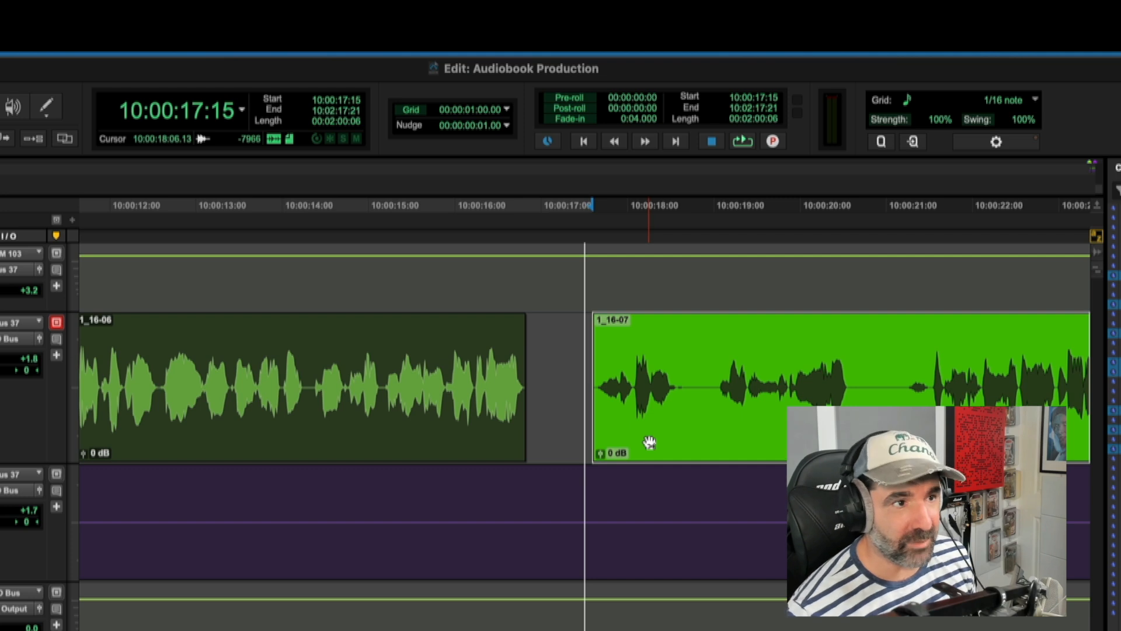
Step: Play the end of clip 1_16-06 and delete the pause in 1_16-07 from about 10:00:20:15 to 10:00:21:12
left_click(431, 368)
left_click(417, 363)
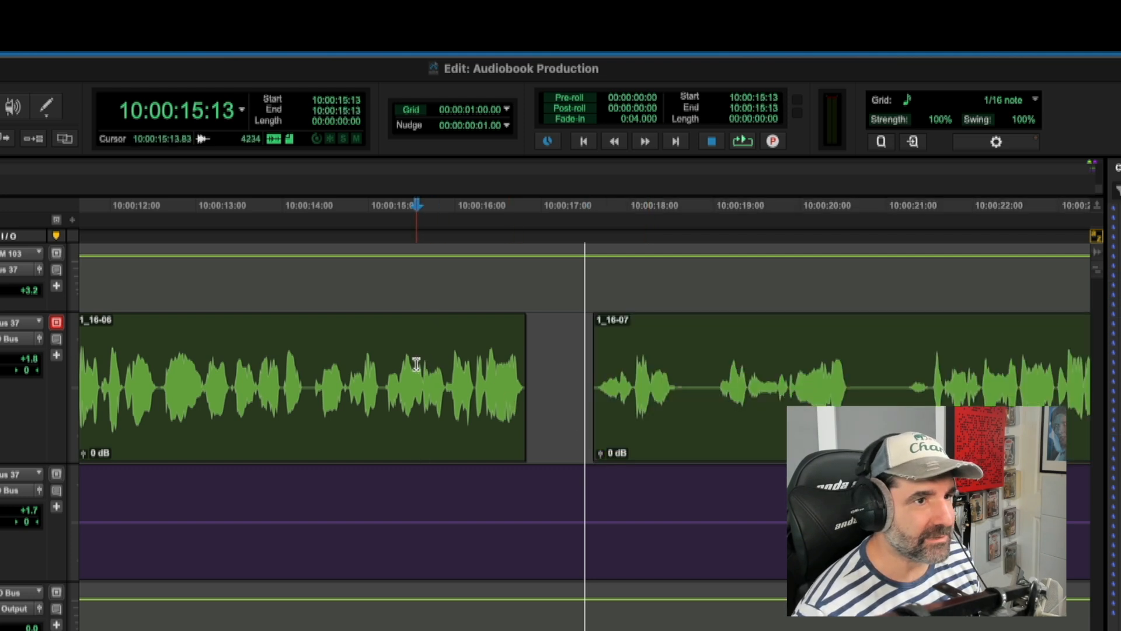
key("space")
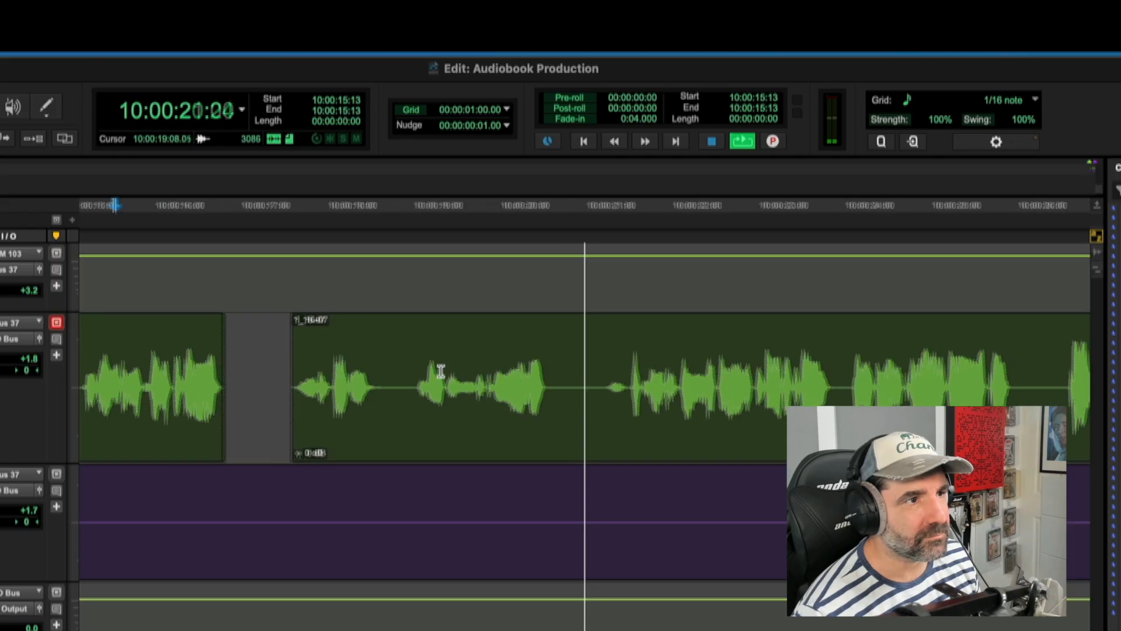
key("space")
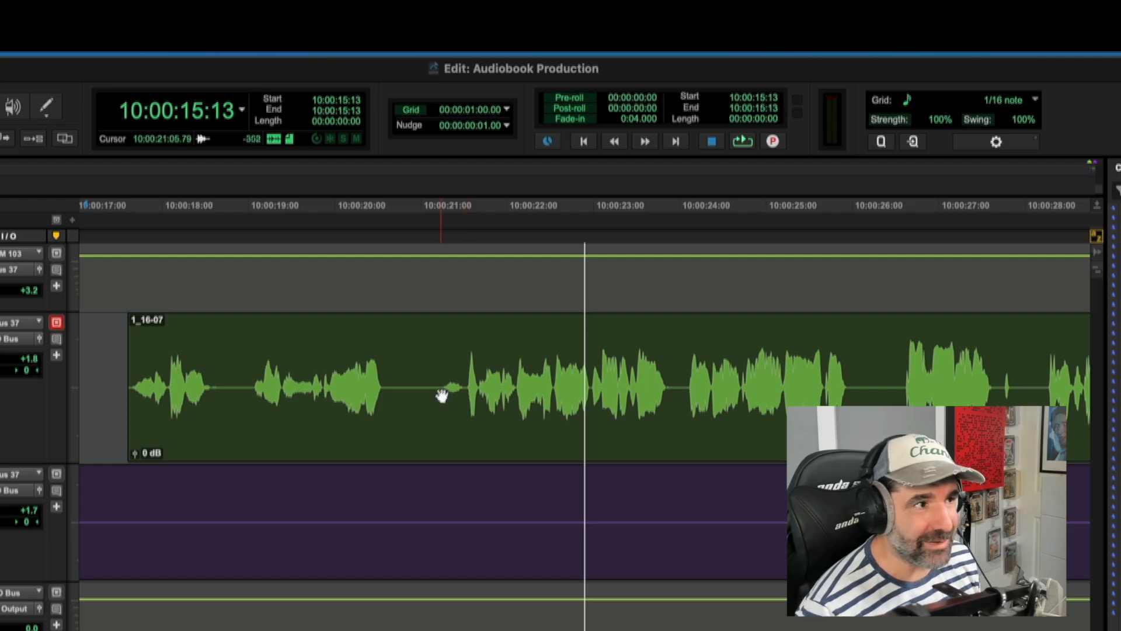
left_click_drag(464, 381, 388, 375)
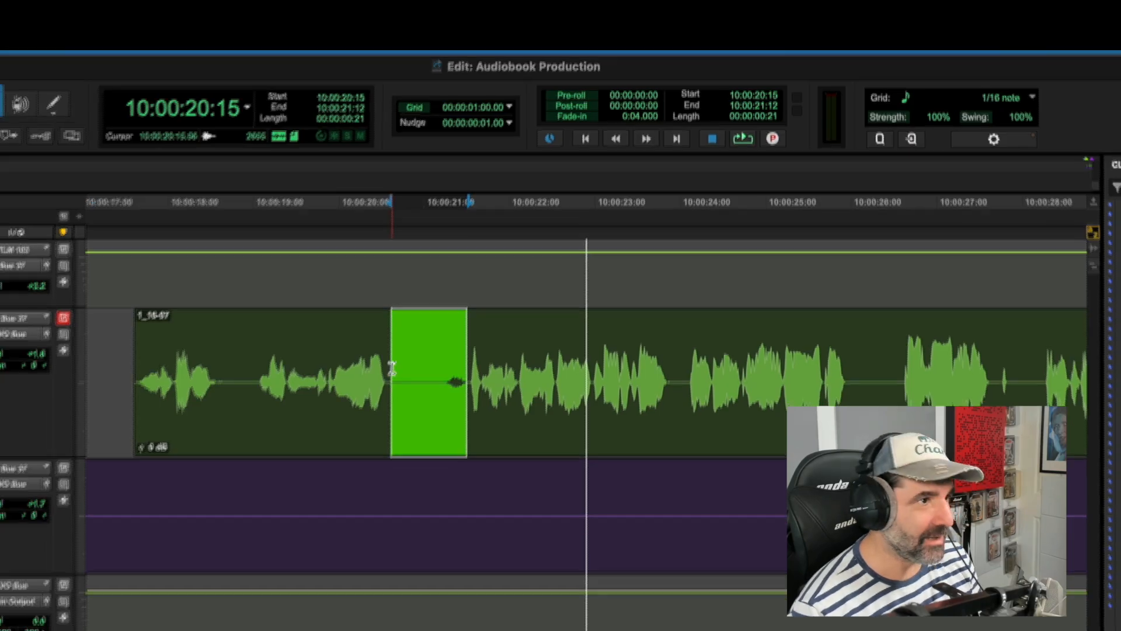
key("Delete")
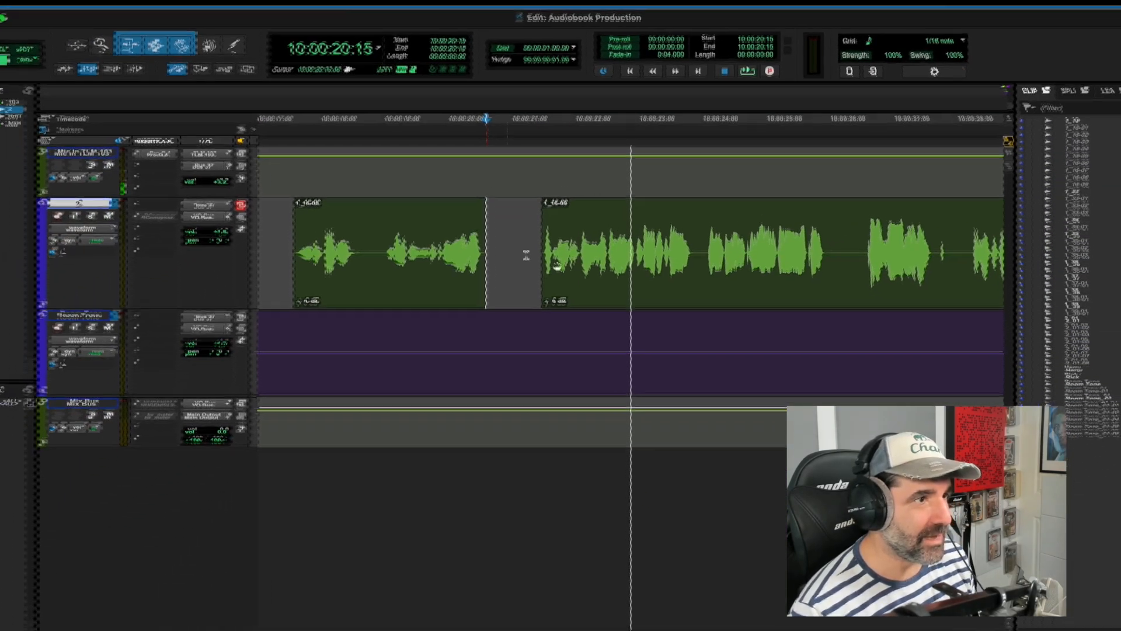
Step: Open Strip Silence and select dialogue clip 1_16-09 through the last clip on the track
left_click(557, 265)
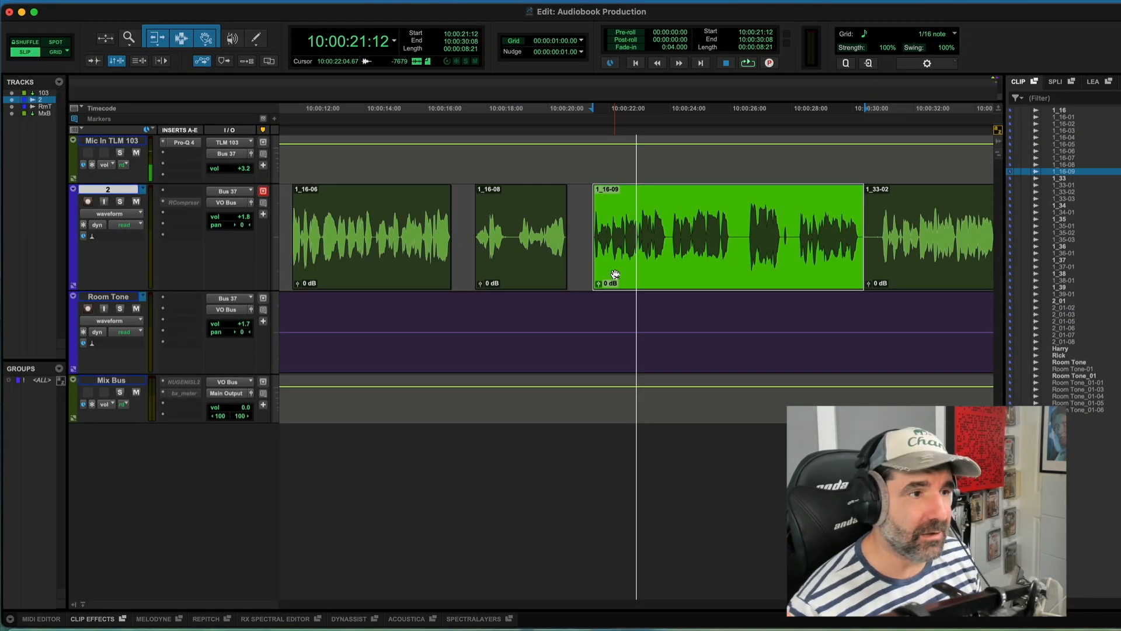
key("r")
key("r")
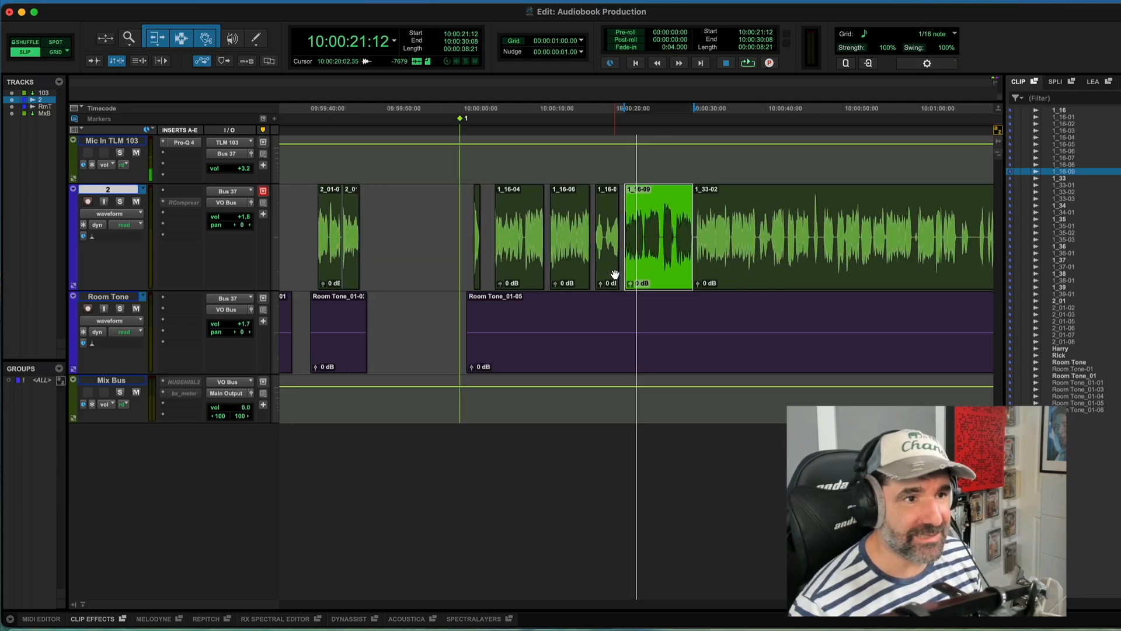
left_click(112, 1)
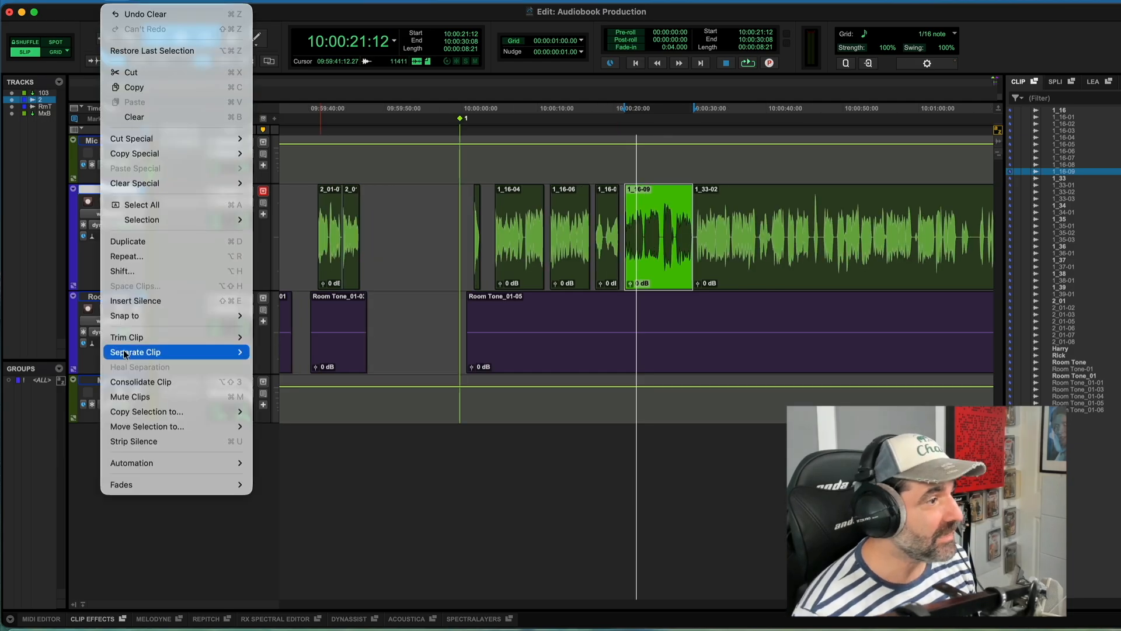
left_click(125, 440)
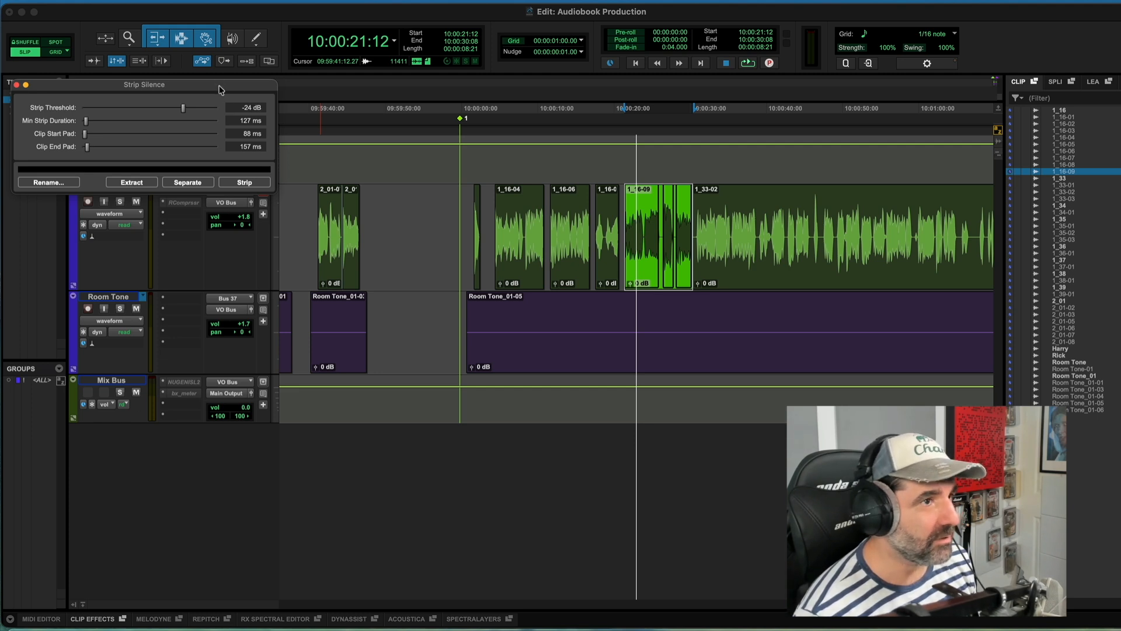
left_click_drag(219, 89, 216, 53)
left_click(670, 281)
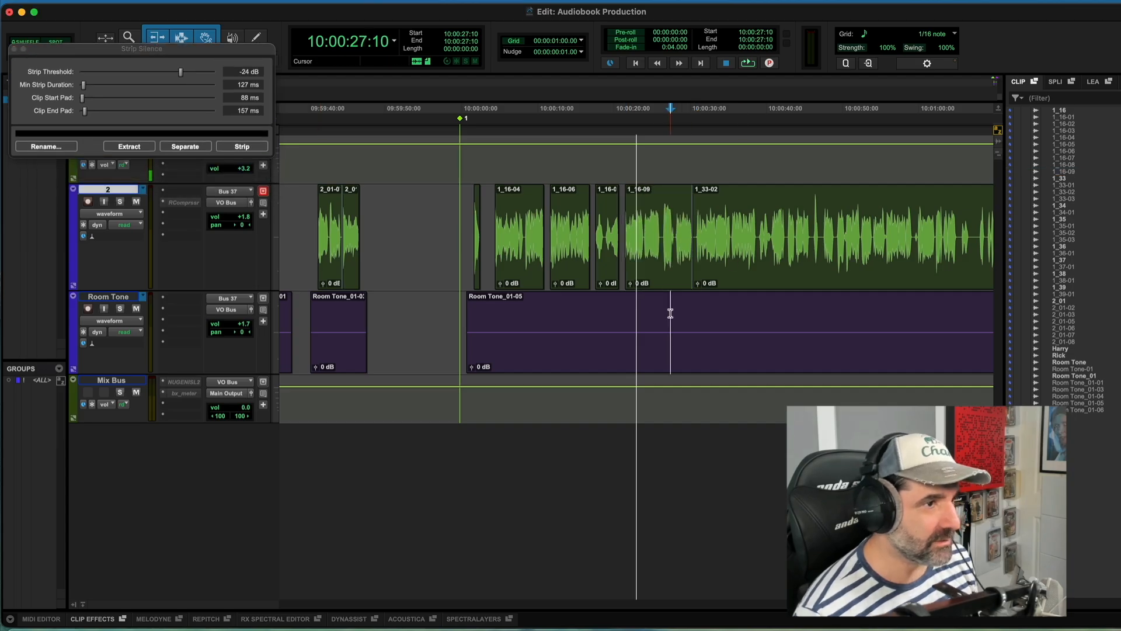
left_click(669, 280)
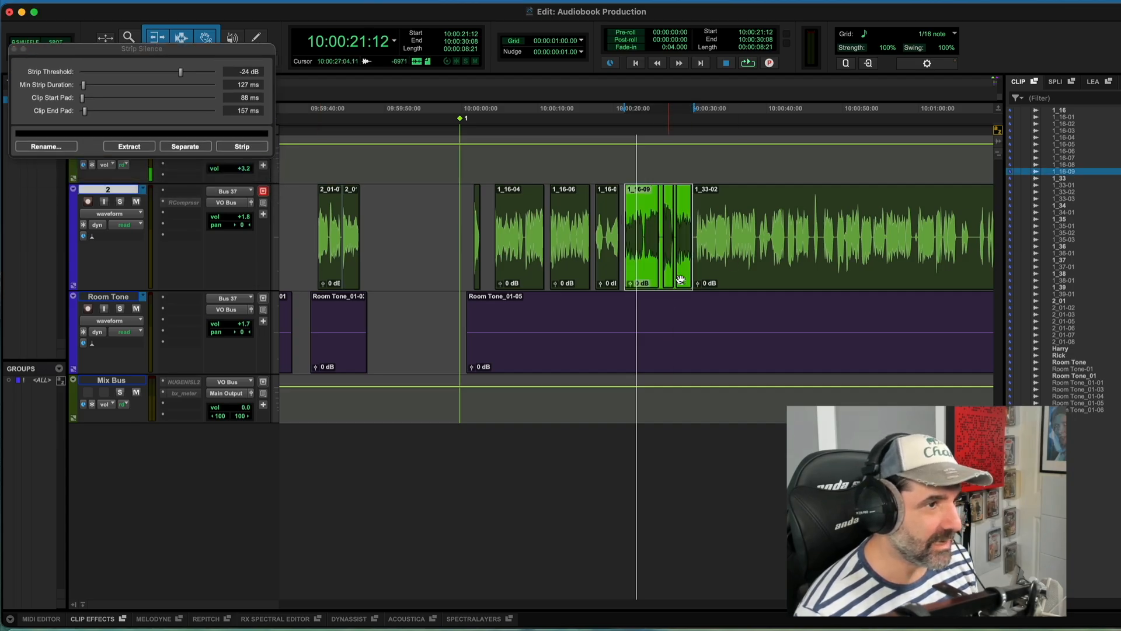
left_click(726, 280, "shift")
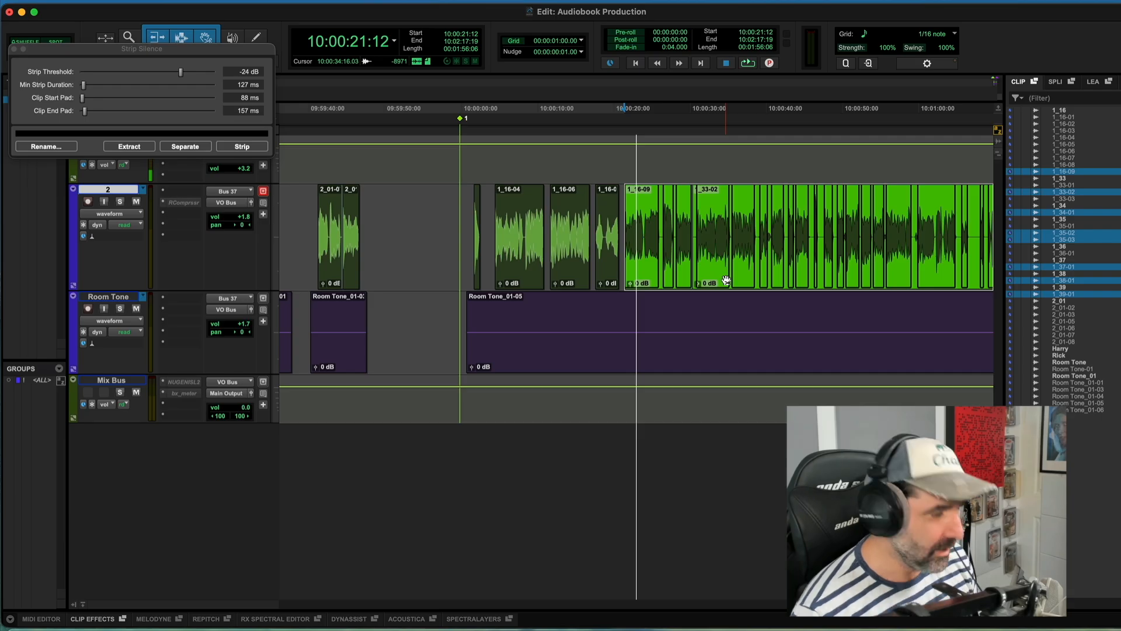
Step: Review the Strip Silence preview across the selected dialogue clips
key("t")
key("t")
scroll(726, 280, "right", 5)
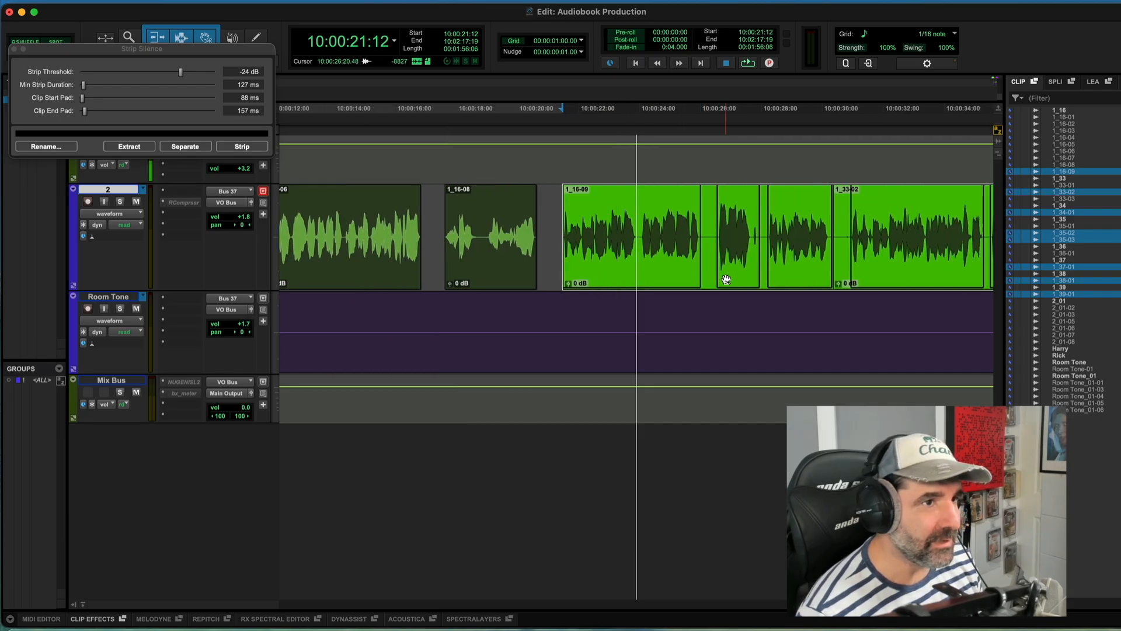
scroll(726, 279, "left", 4)
scroll(726, 279, "right", 4)
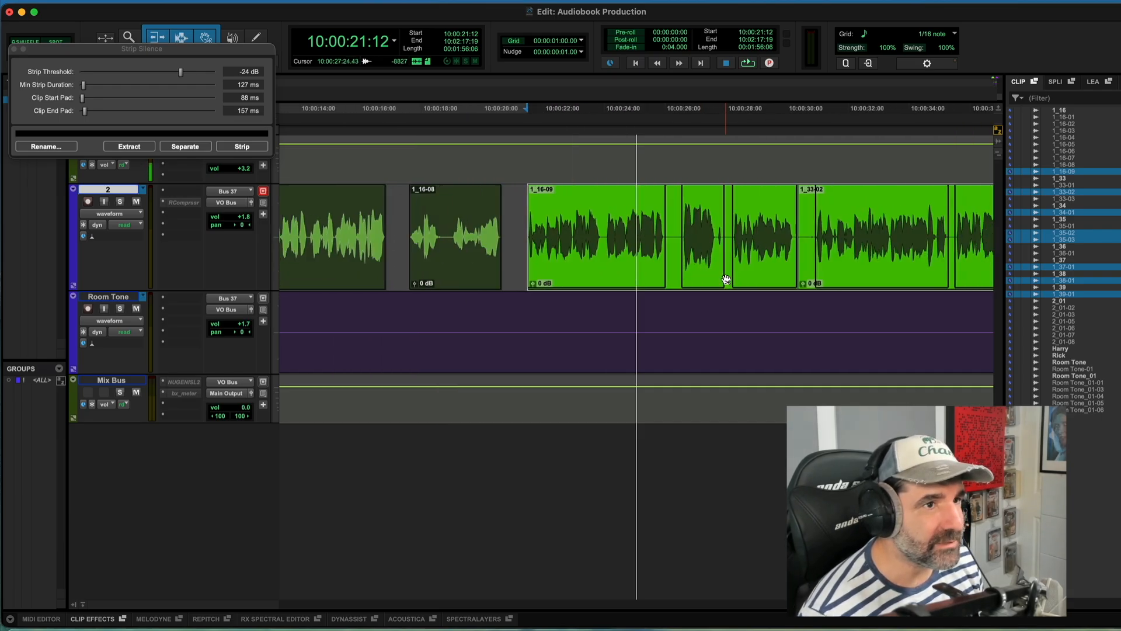
scroll(726, 280, "right", 1)
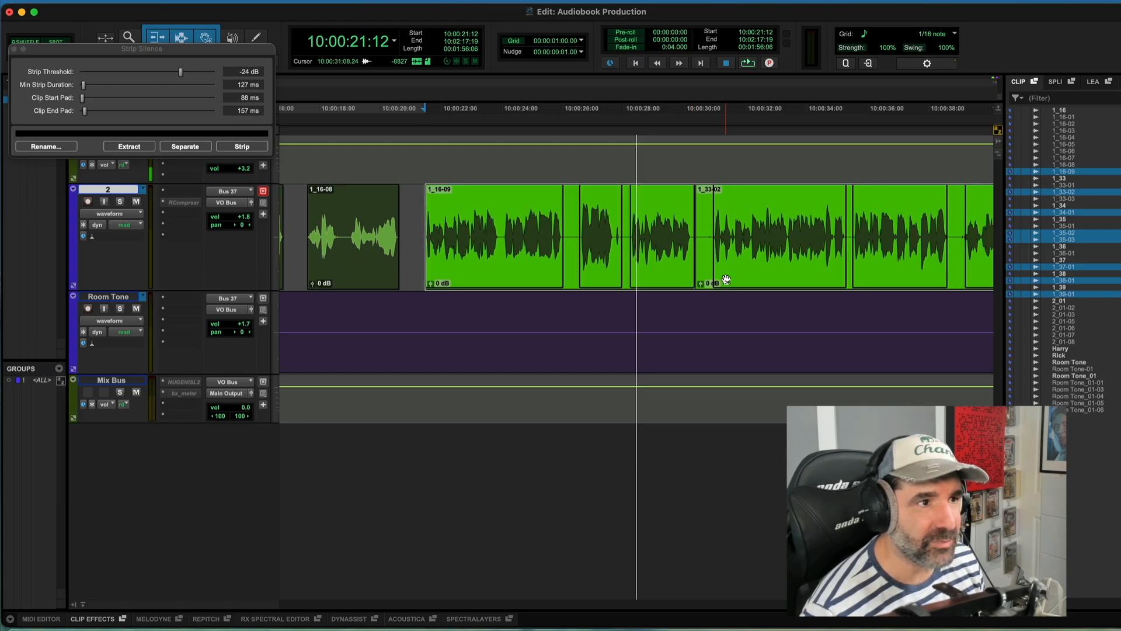
scroll(724, 279, "left", 8)
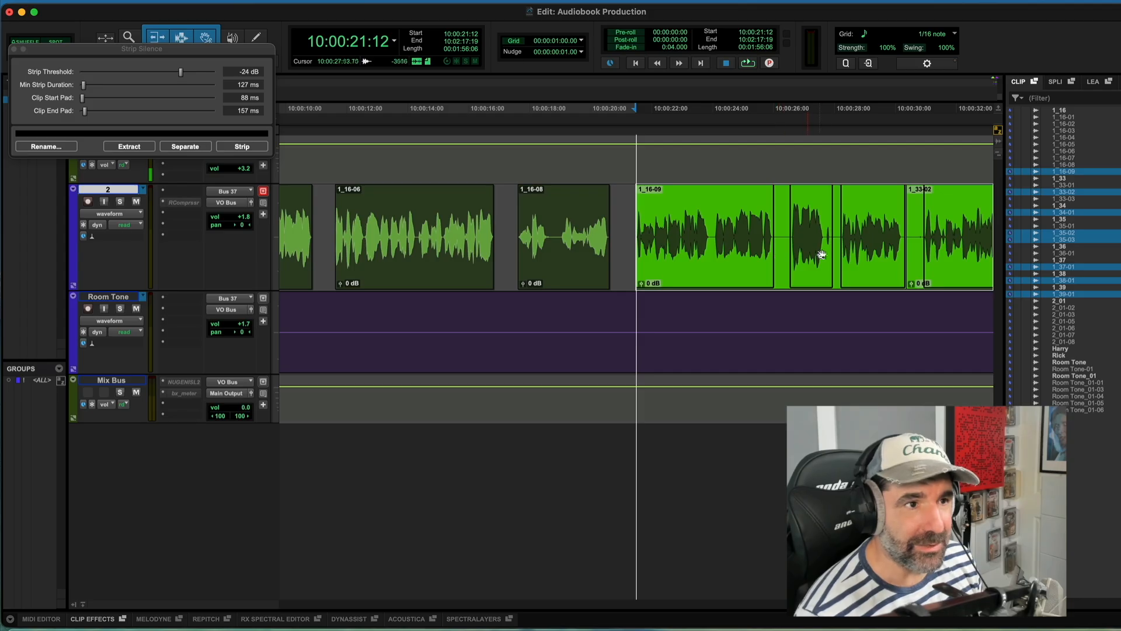
scroll(822, 255, "right", 3)
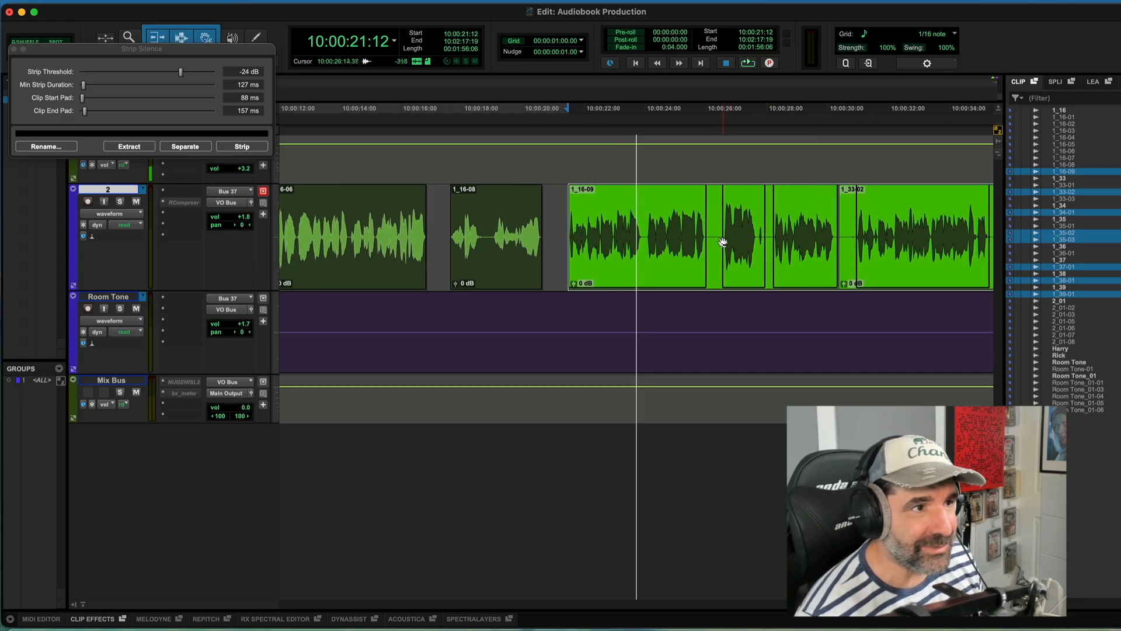
scroll(722, 242, "right", 4)
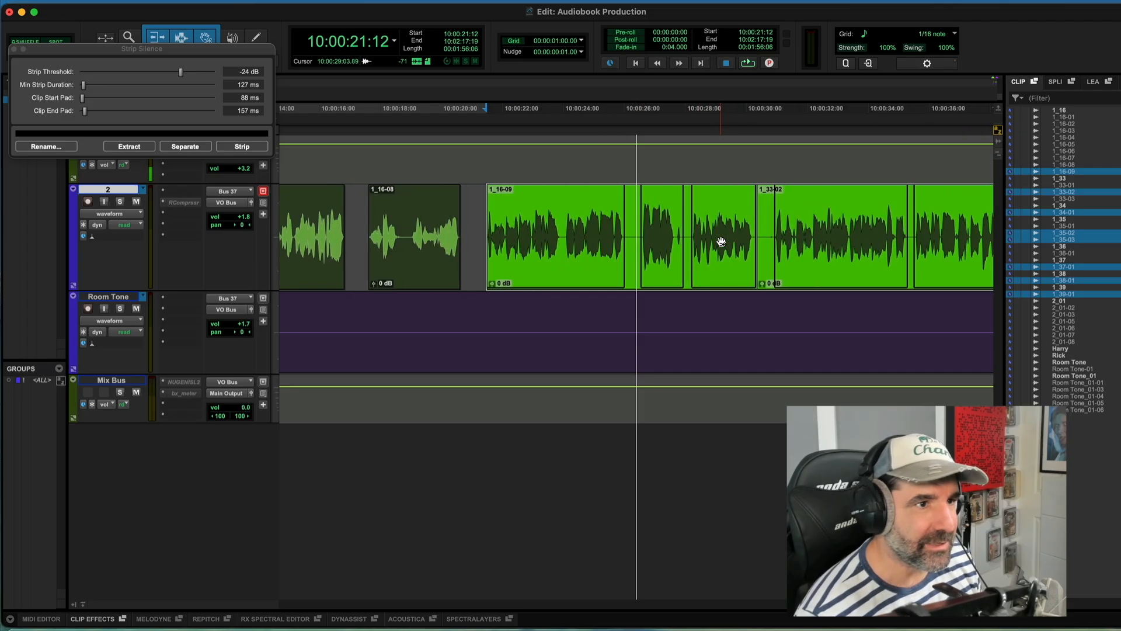
scroll(722, 241, "right", 3)
key("t")
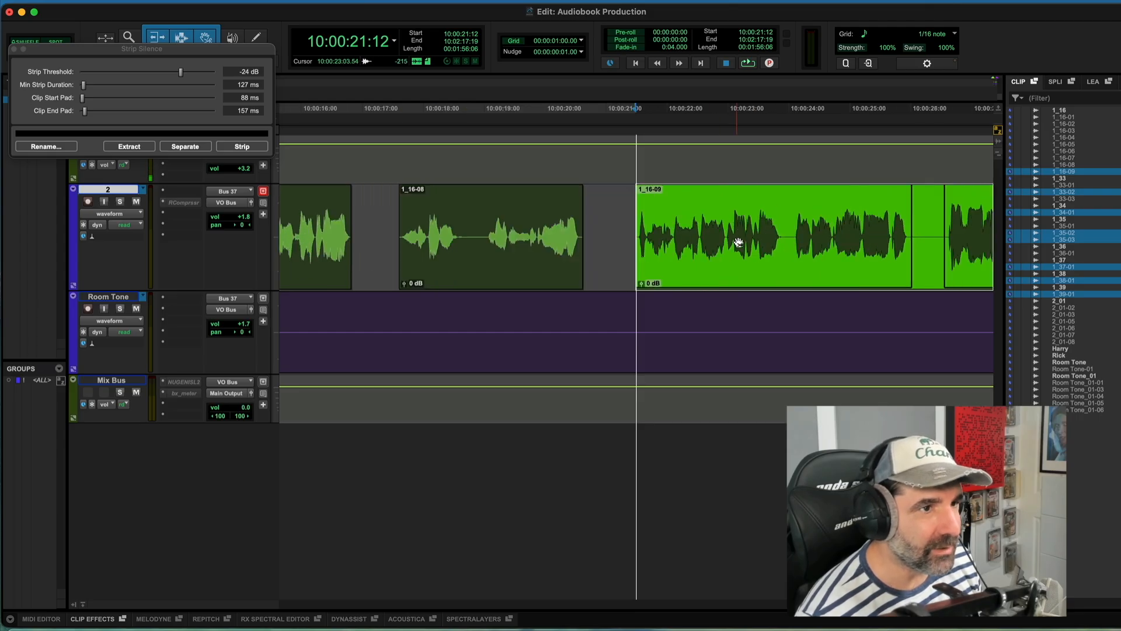
scroll(738, 242, "right", 12)
scroll(738, 243, "right", 7)
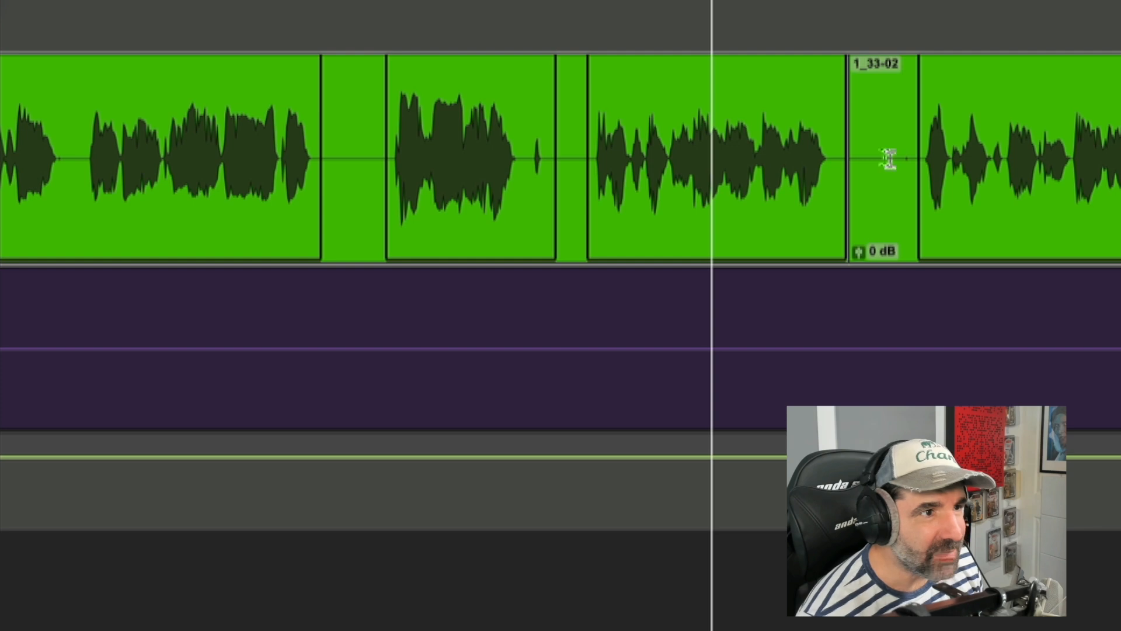
scroll(895, 170, "right", 10)
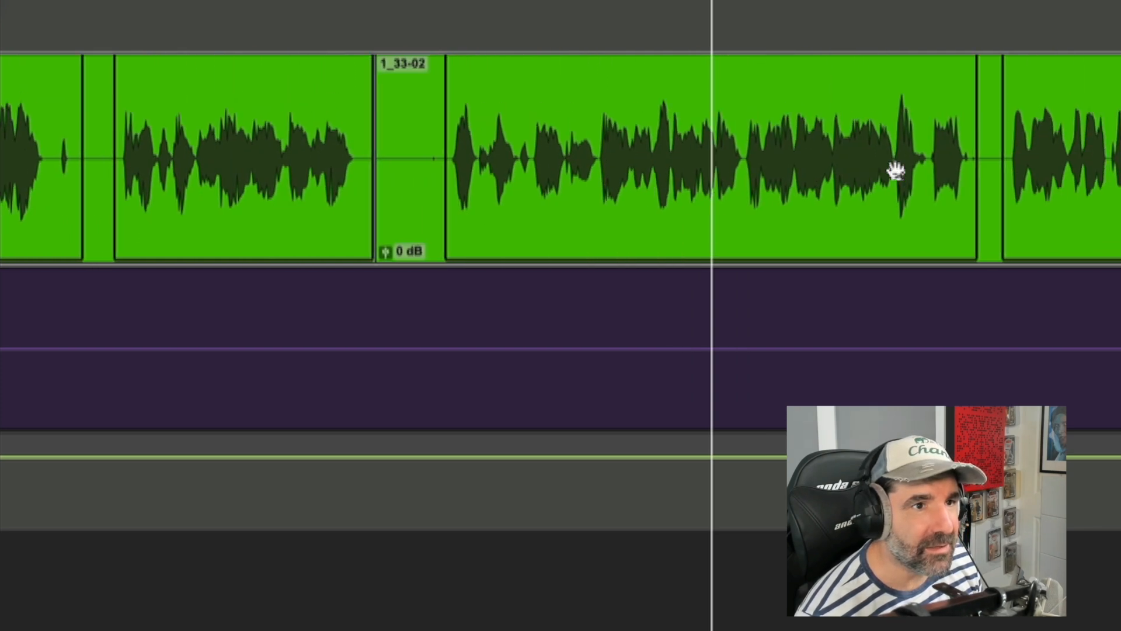
scroll(895, 171, "right", 8)
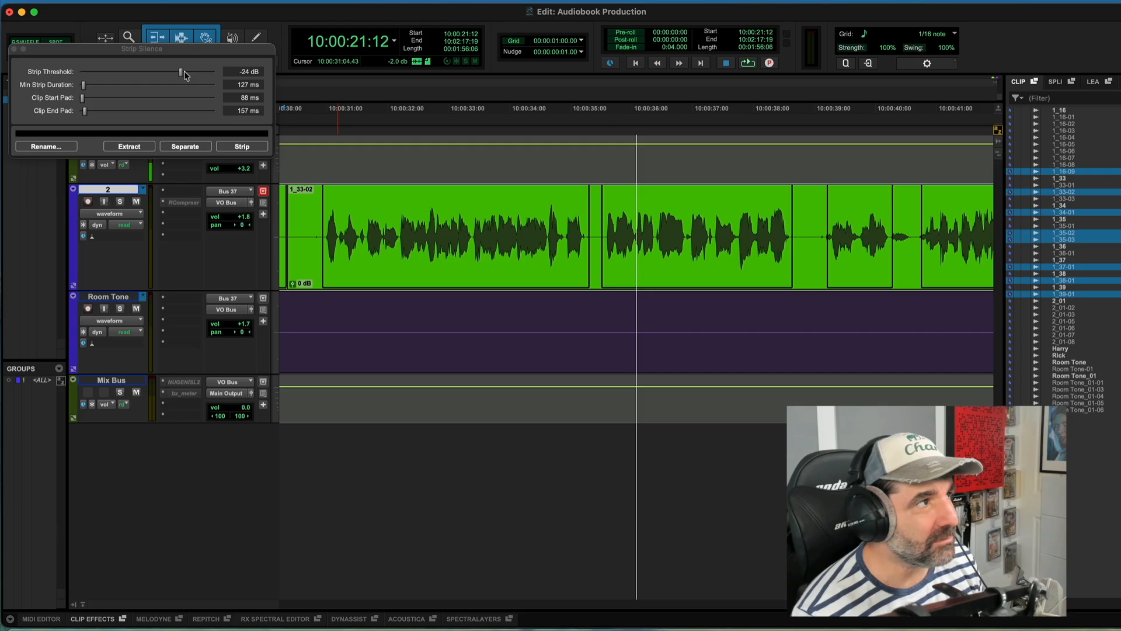
Step: Set the Strip Silence threshold to -27 dB and the clip start pad to 105 ms
left_click_drag(181, 75, 193, 74)
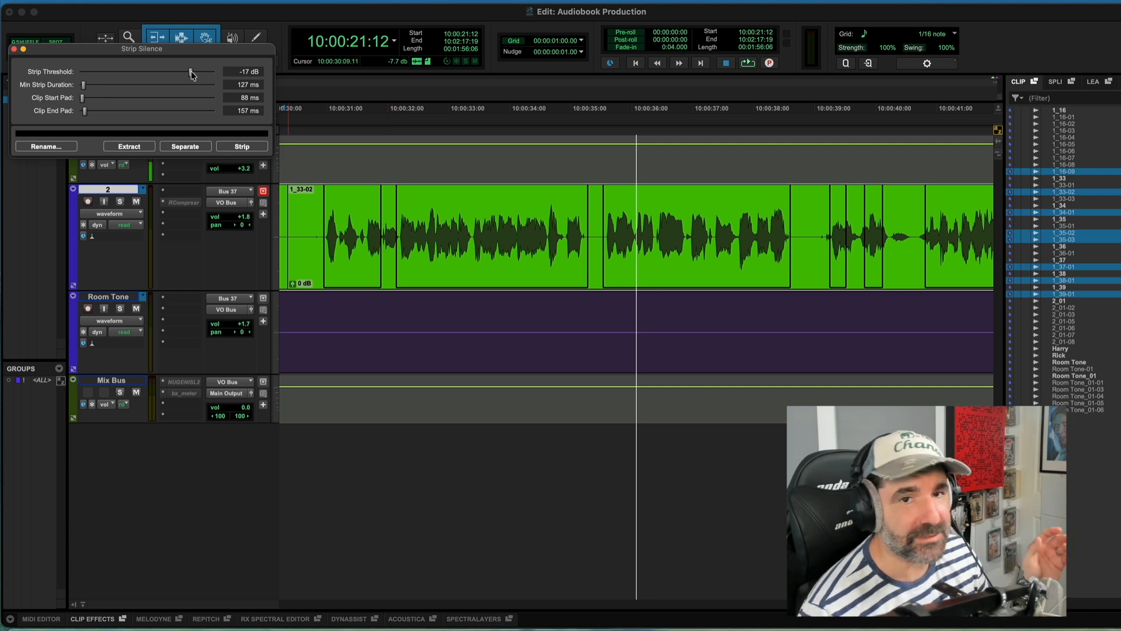
left_click_drag(192, 75, 189, 74)
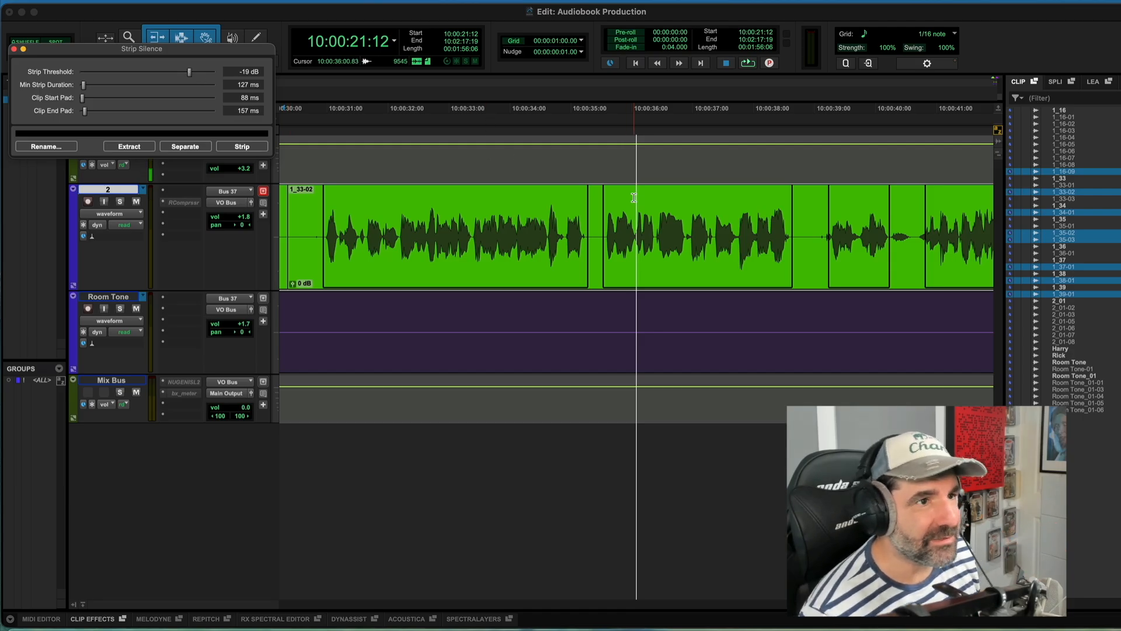
scroll(633, 197, "right", 5)
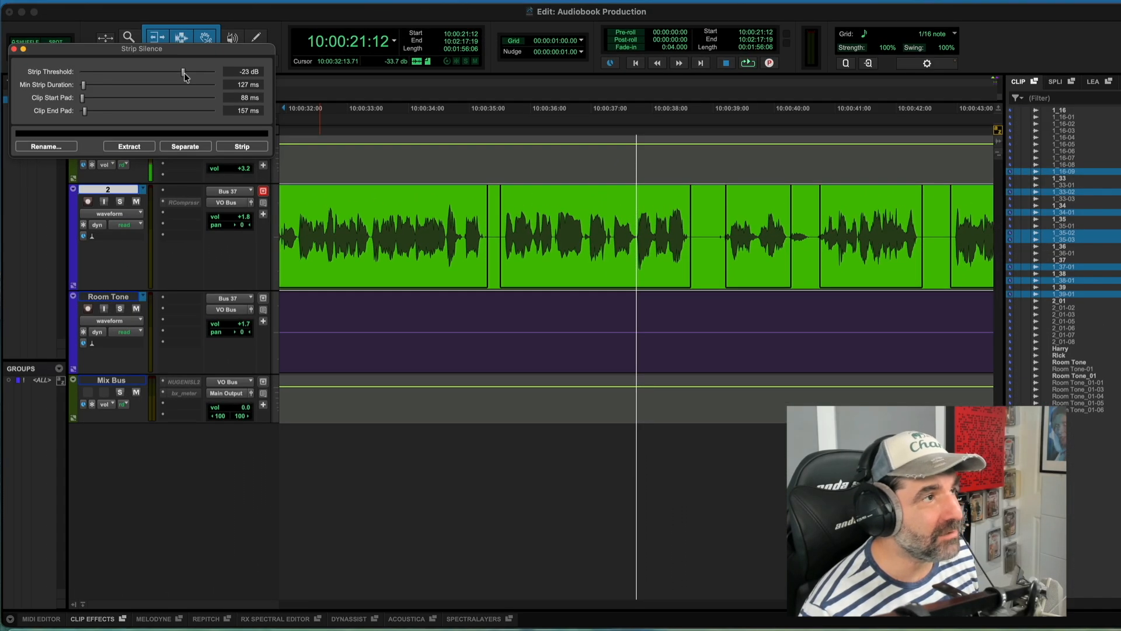
left_click_drag(185, 76, 184, 76)
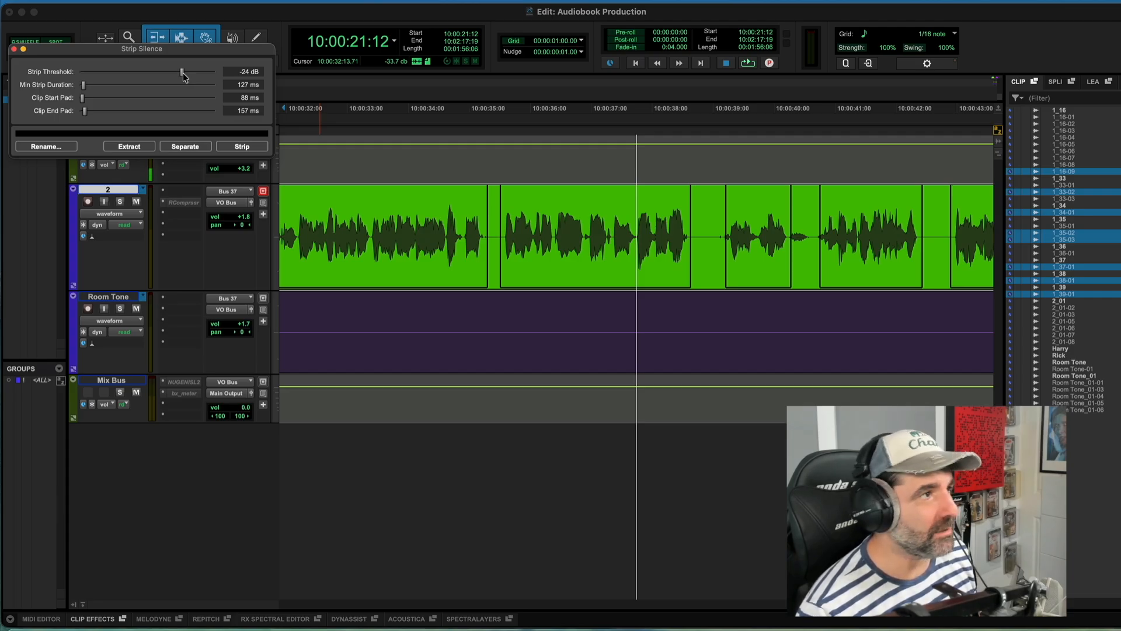
left_click_drag(182, 73, 178, 73)
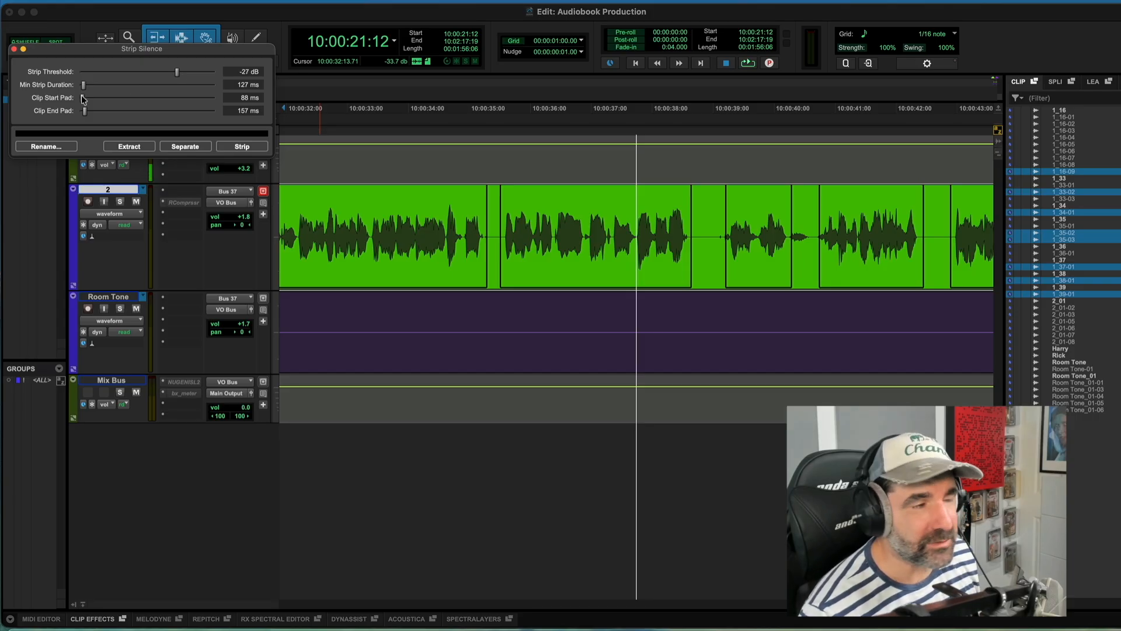
left_click_drag(82, 97, 82, 95)
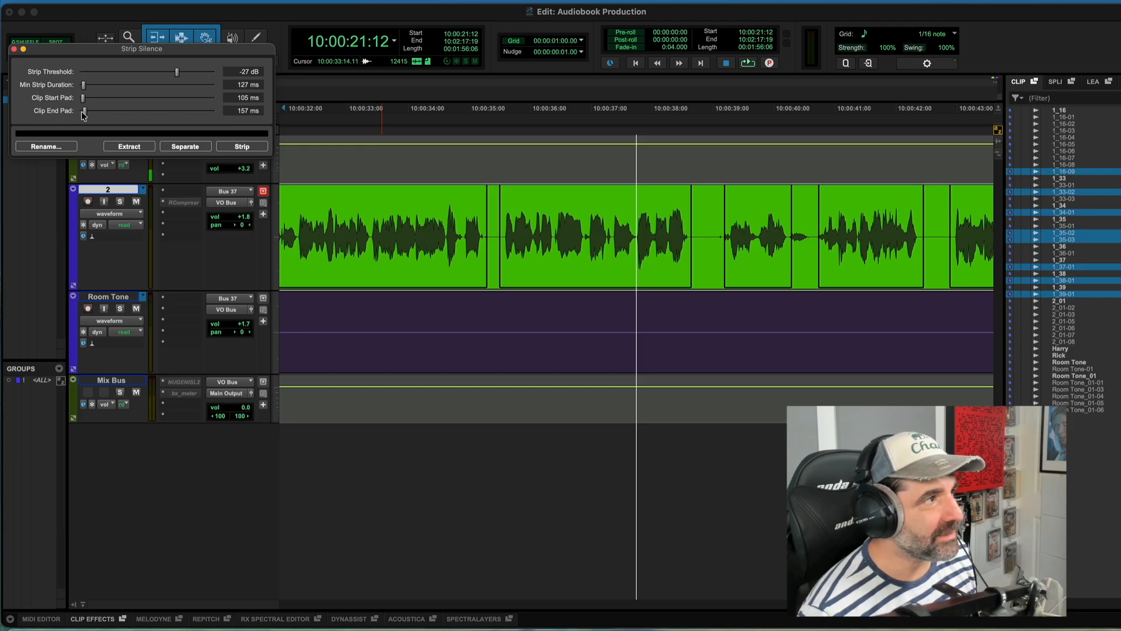
left_click_drag(86, 115, 84, 114)
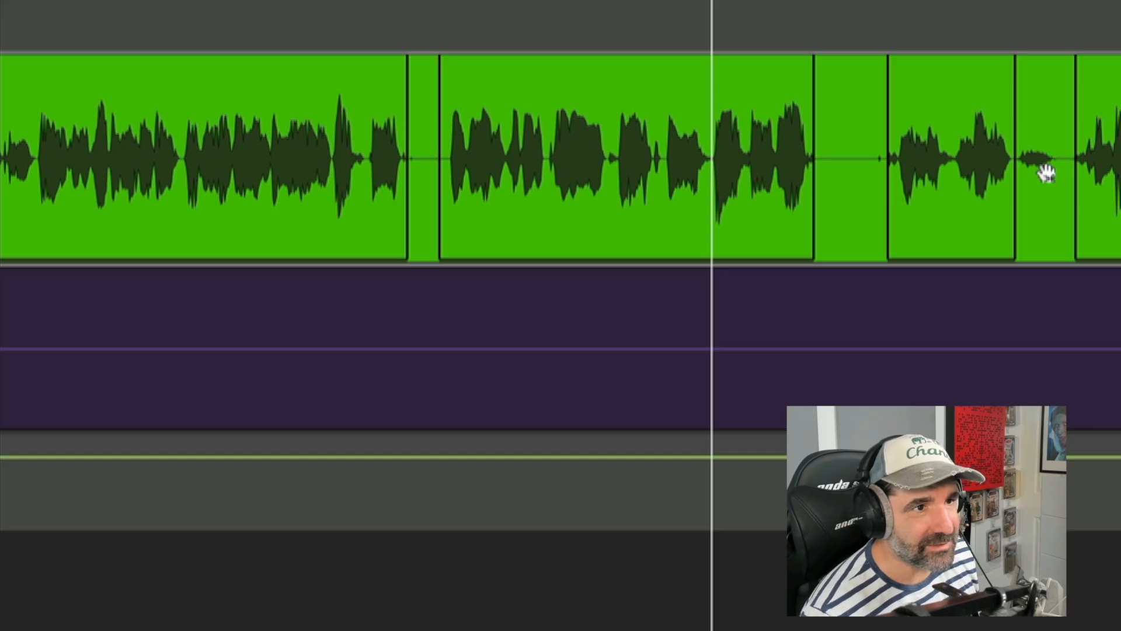
Step: Check the preview further along the track and set the clip end pad to 103 ms
scroll(1047, 174, "right", 5)
scroll(1046, 174, "right", 3)
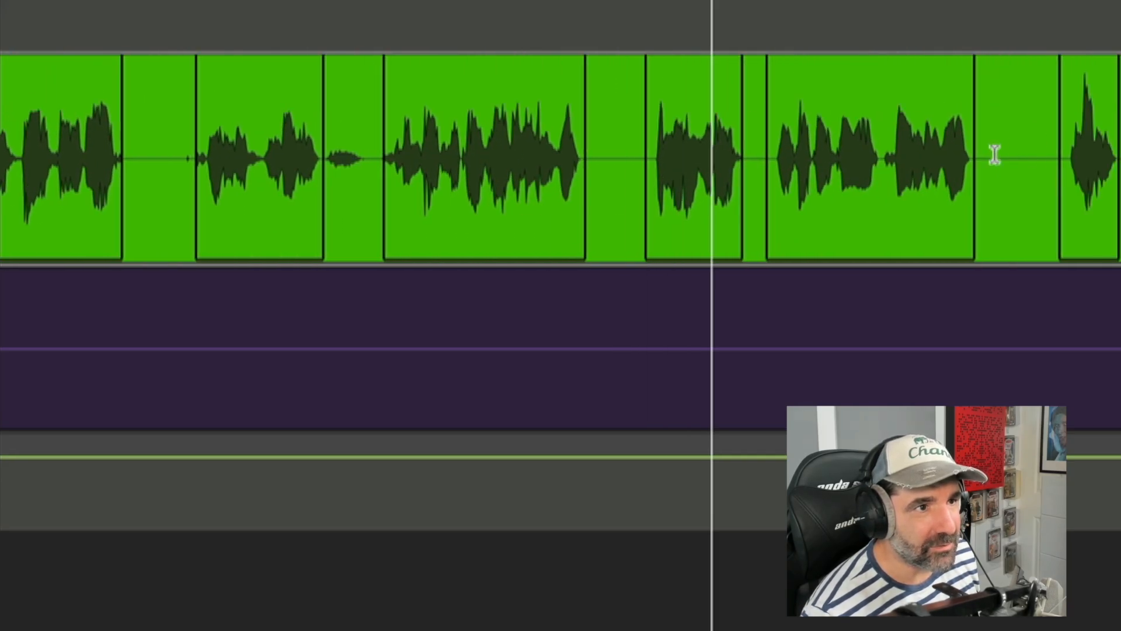
scroll(1081, 167, "right", 4)
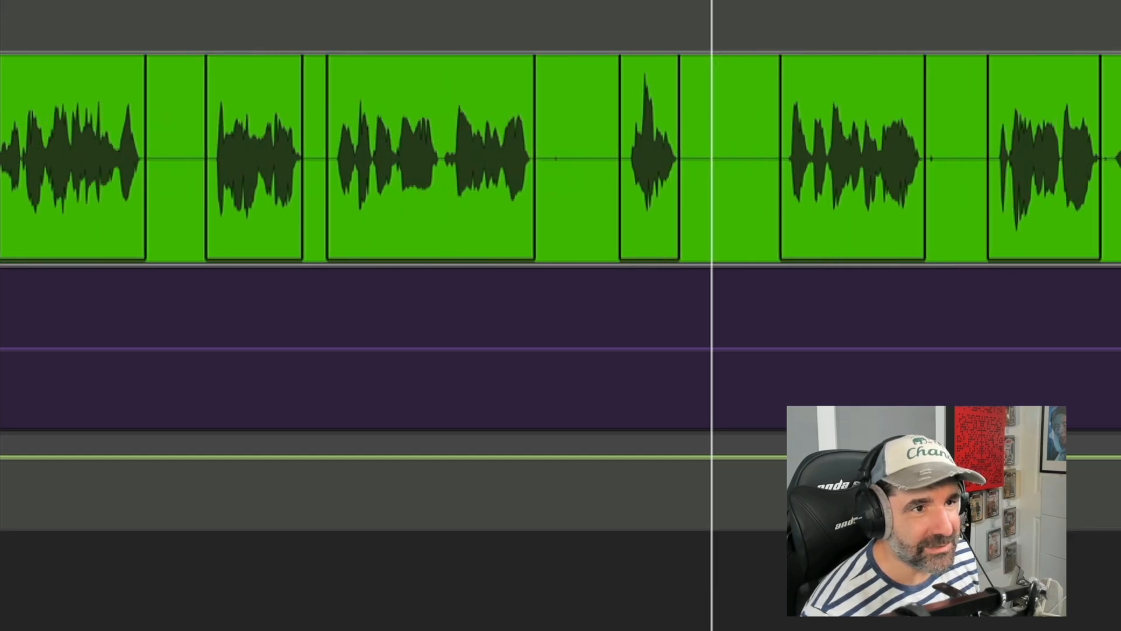
scroll(561, 158, "right", 4)
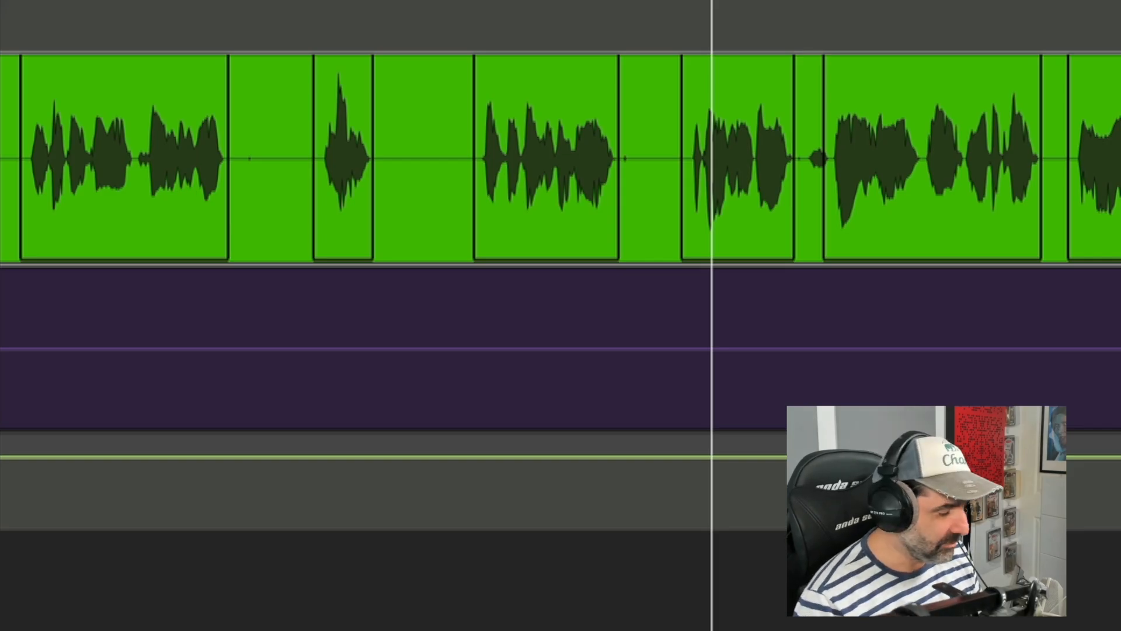
key("r")
key("r")
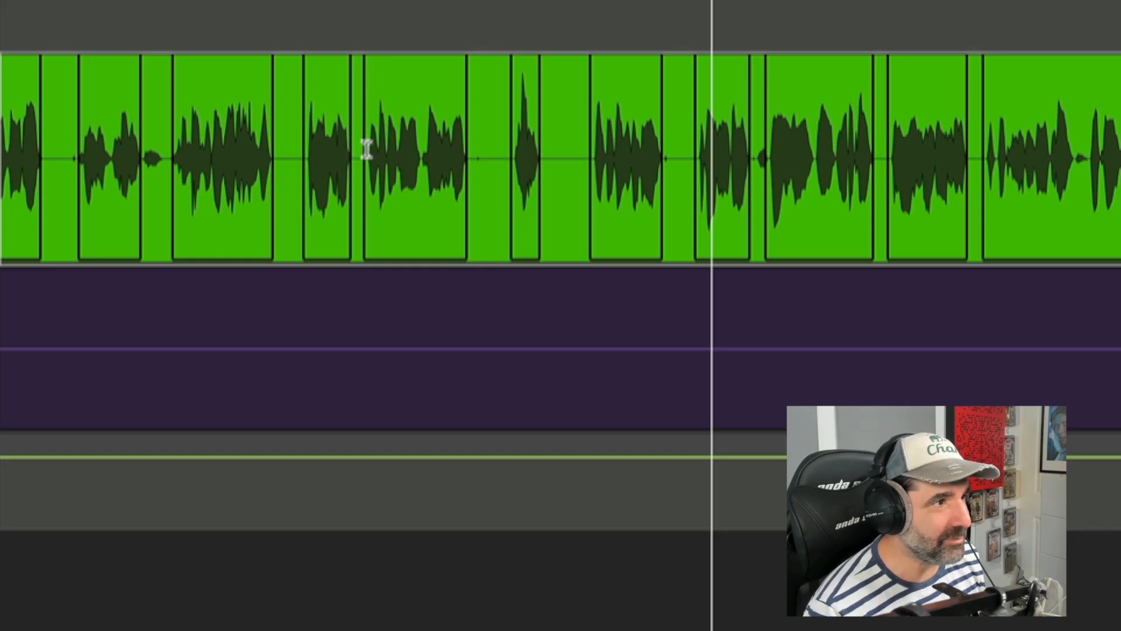
key("ctrl+z")
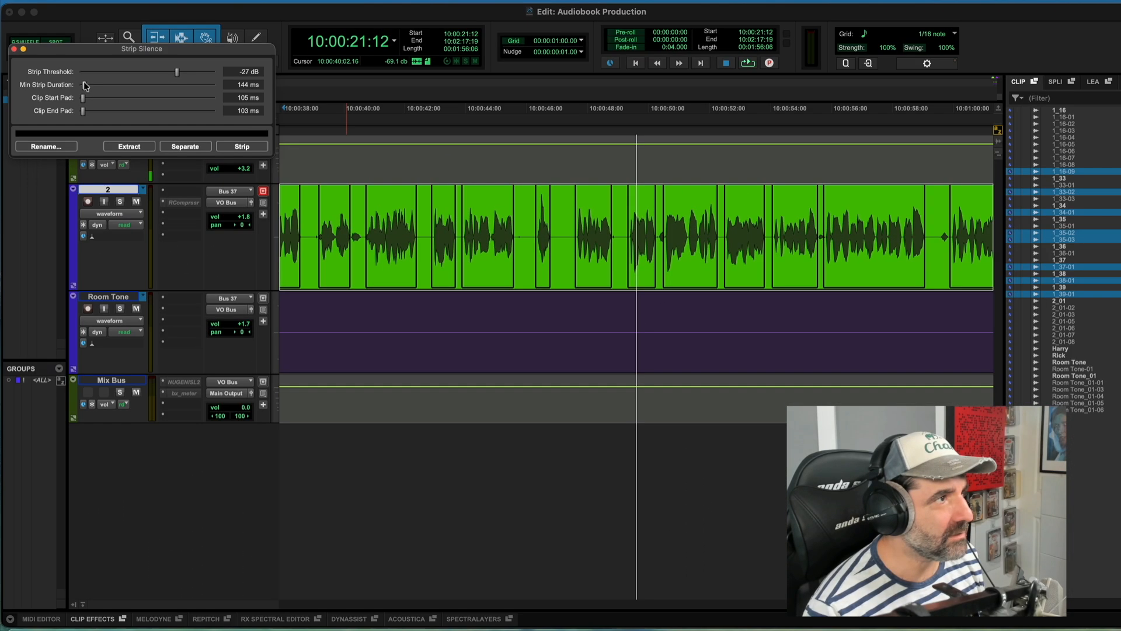
left_click_drag(85, 86, 84, 86)
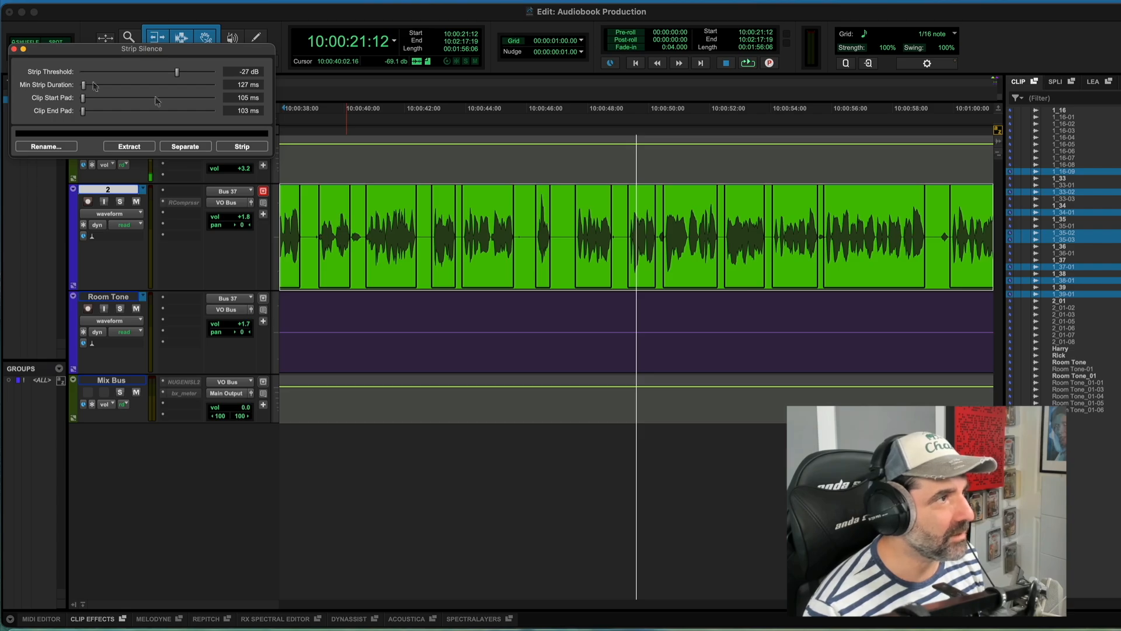
Step: Strip the silence from the selected dialogue clips
left_click(248, 146)
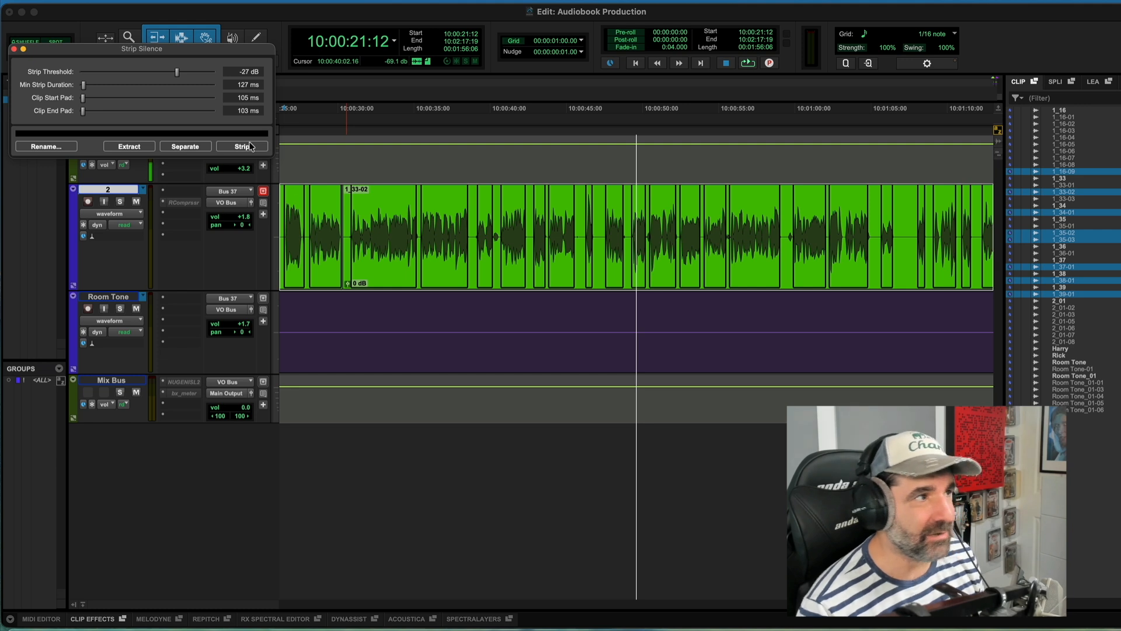
left_click(254, 149)
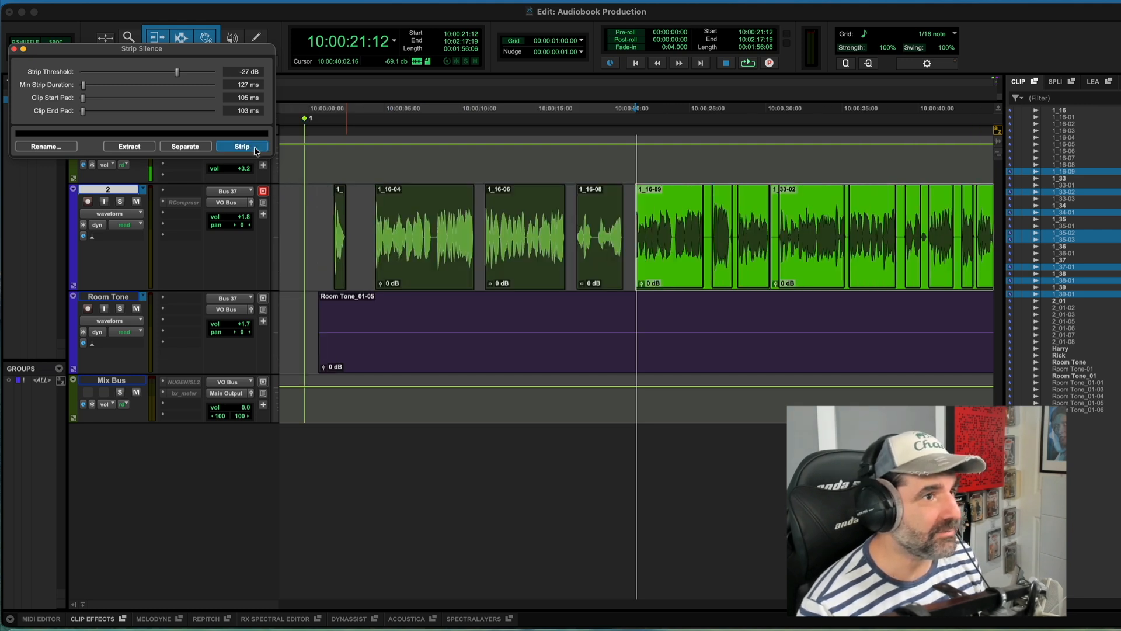
key("t")
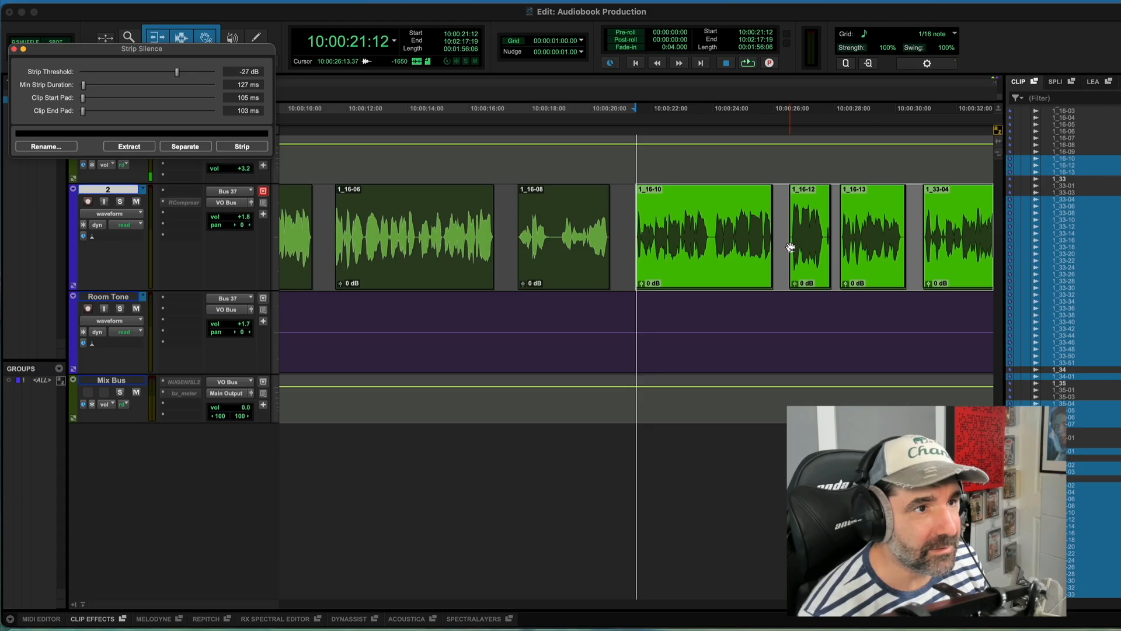
key("t")
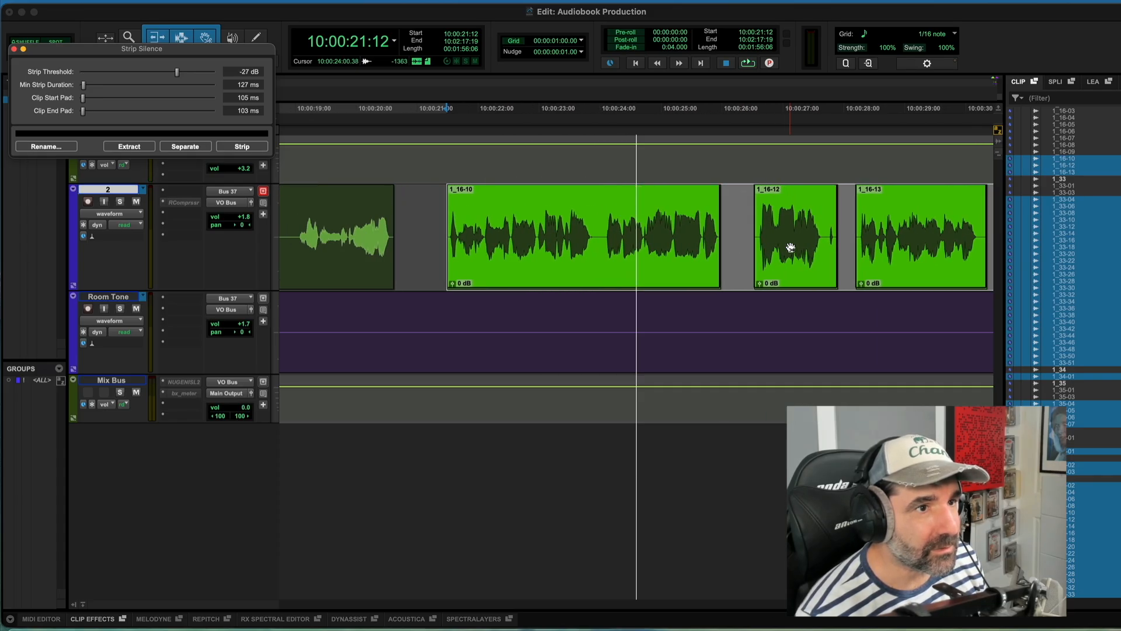
scroll(790, 247, "right", 5)
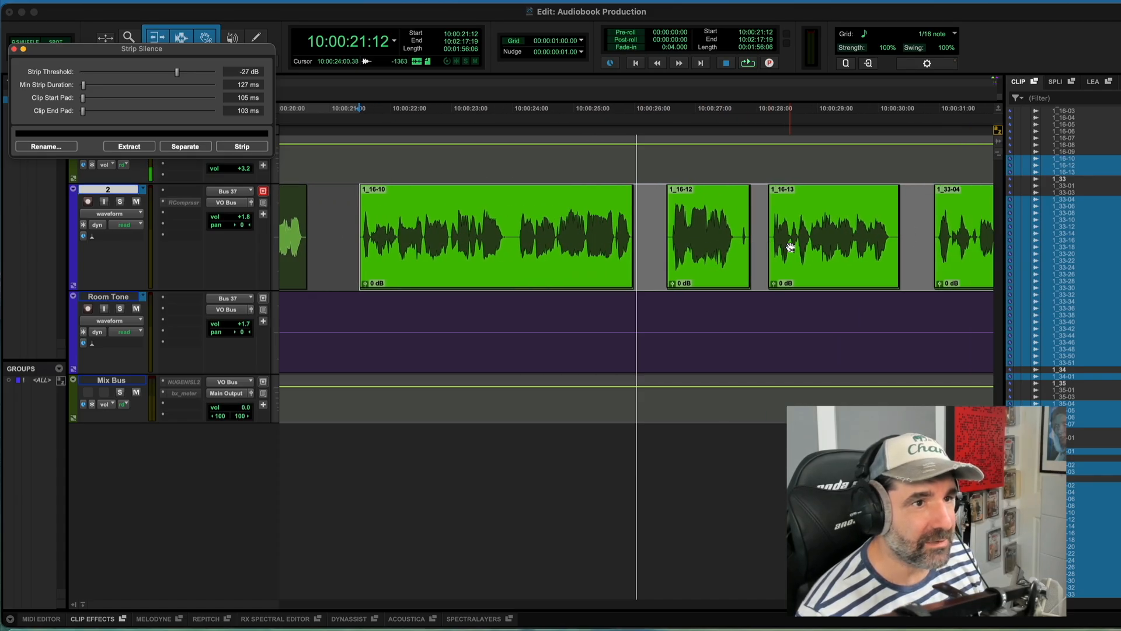
Step: Apply batch fades with the default settings to the selected stripped dialogue clips
key("r")
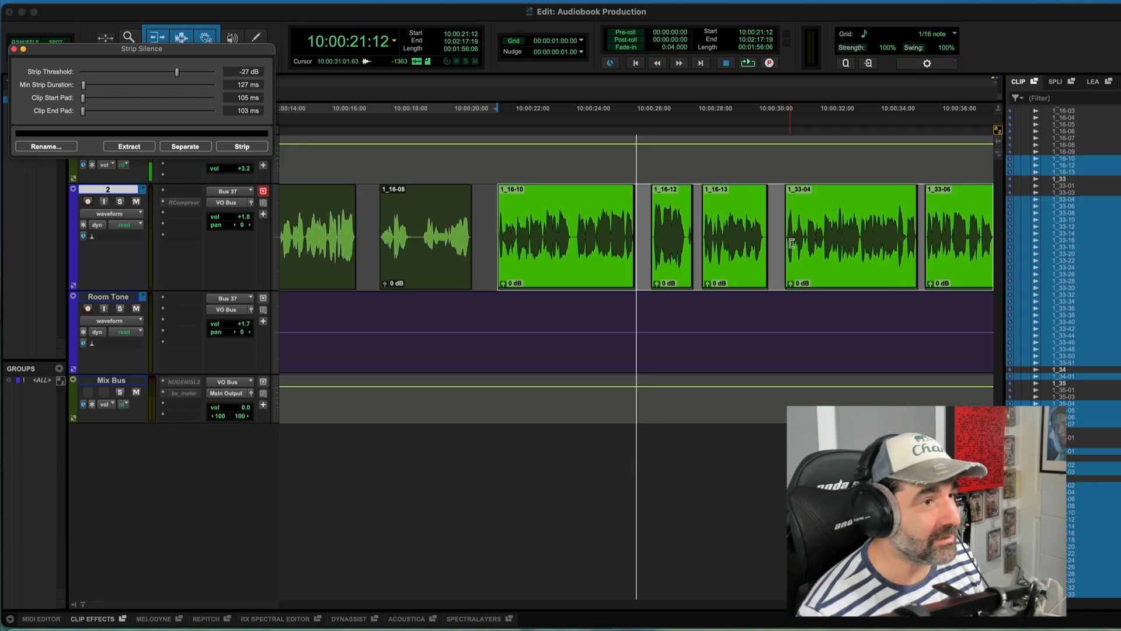
scroll(791, 243, "right", 8)
key("t")
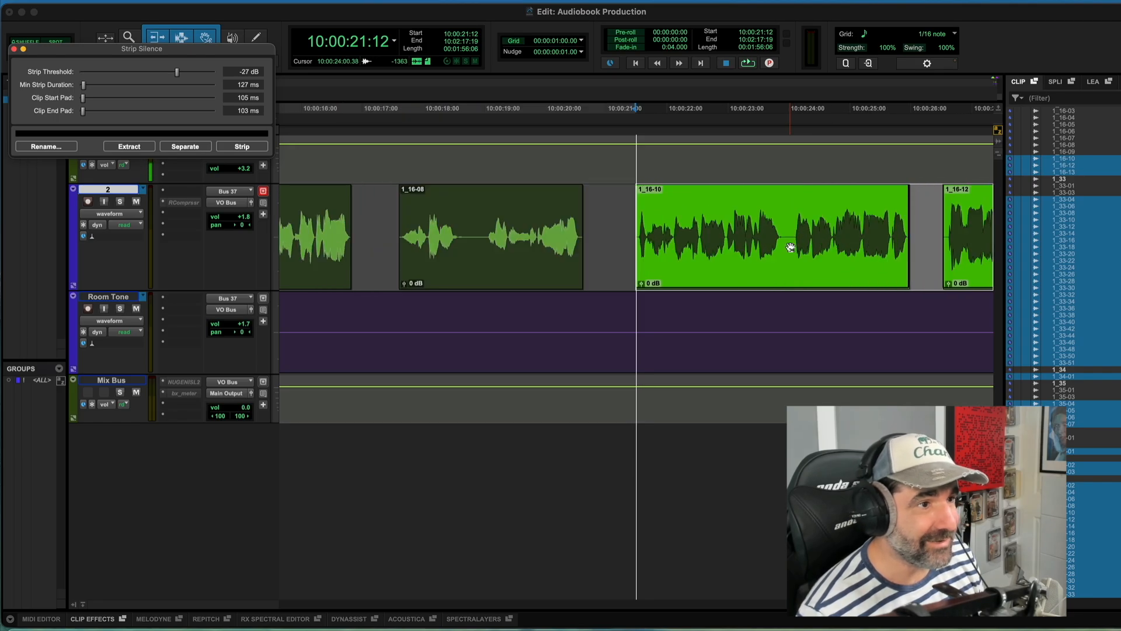
key("r")
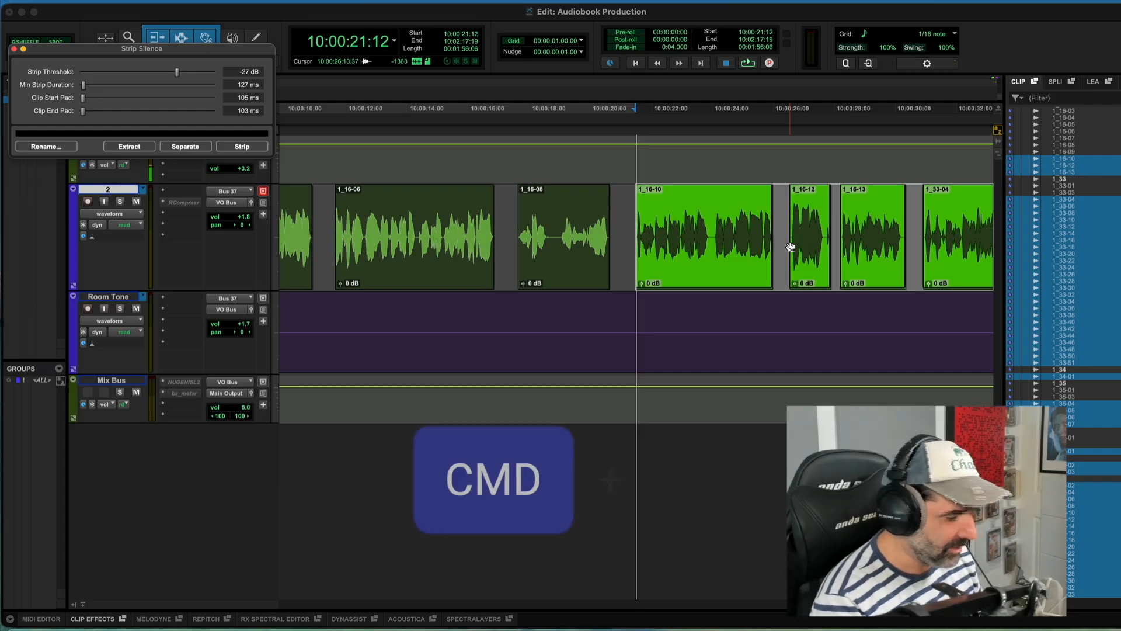
key("super+f")
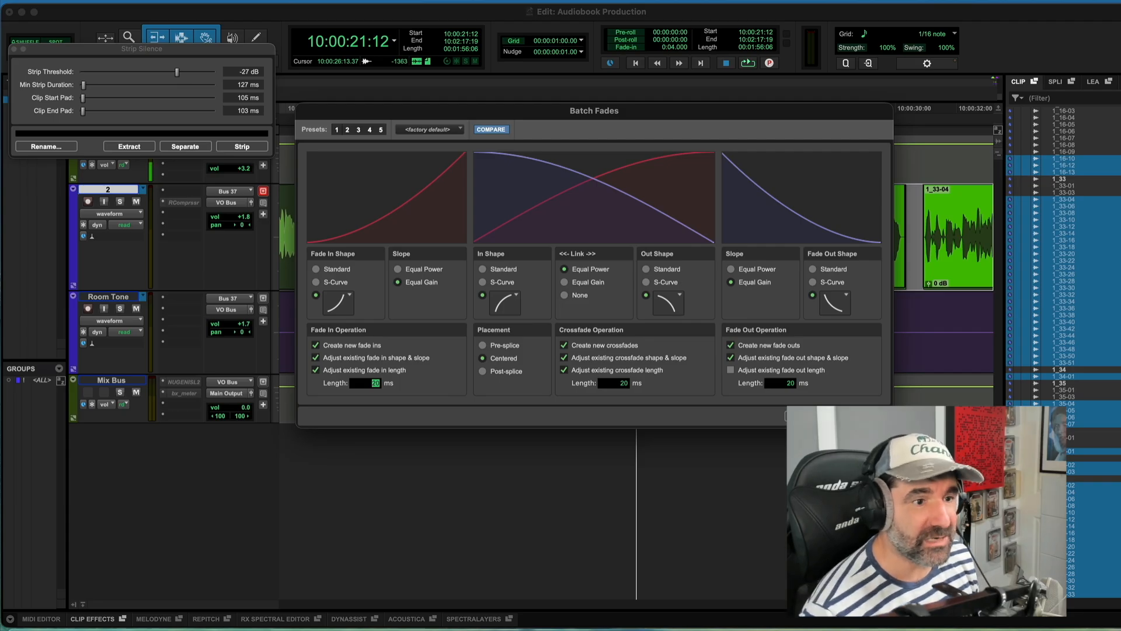
key("Return")
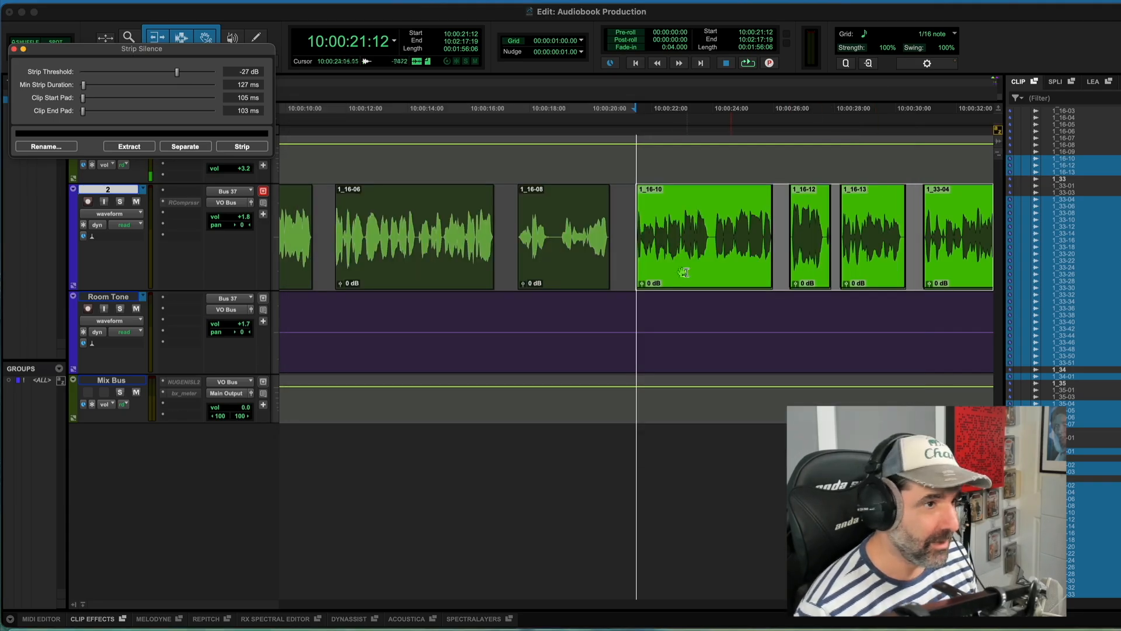
Step: Zoom in to inspect the fade at the start of dialogue clip 1_16-10
key("t")
key("t")
key("t")
key("t")
key("t")
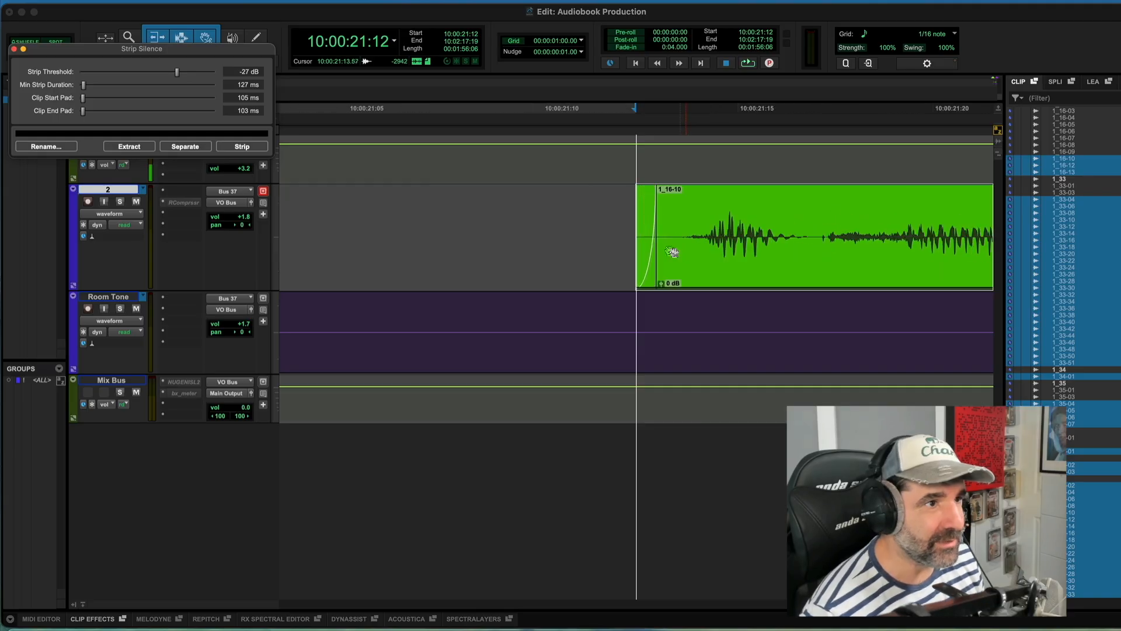
key("r")
key("r")
Step: Navigate through the session to review the stripped dialogue clips and the room tone beneath them
key("r")
key("r")
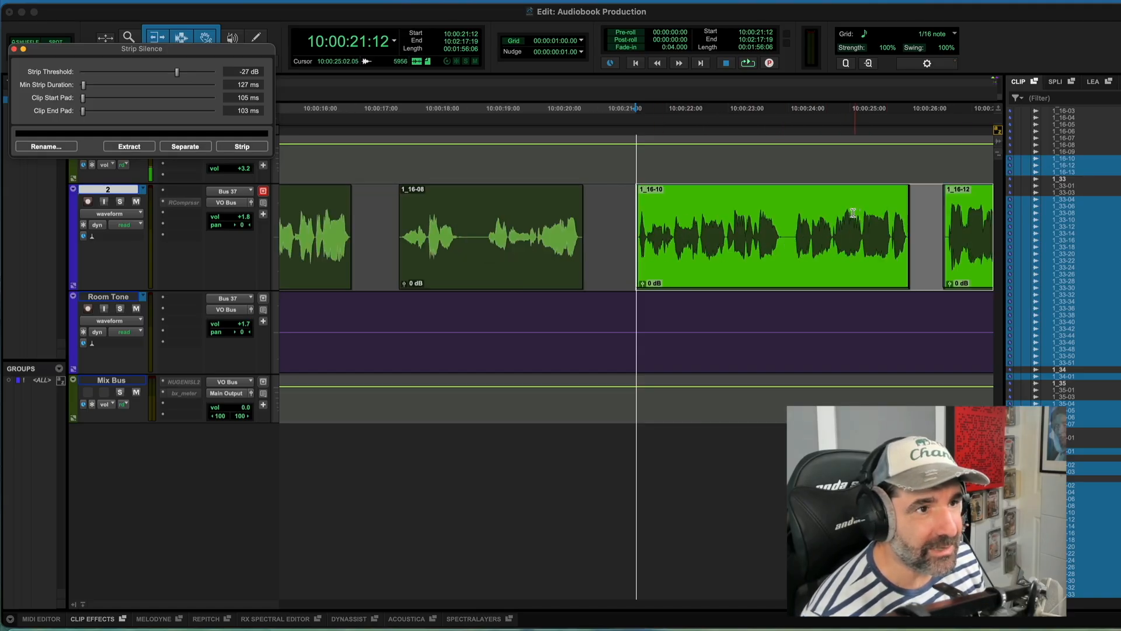
left_click(871, 213)
key("r")
key("r")
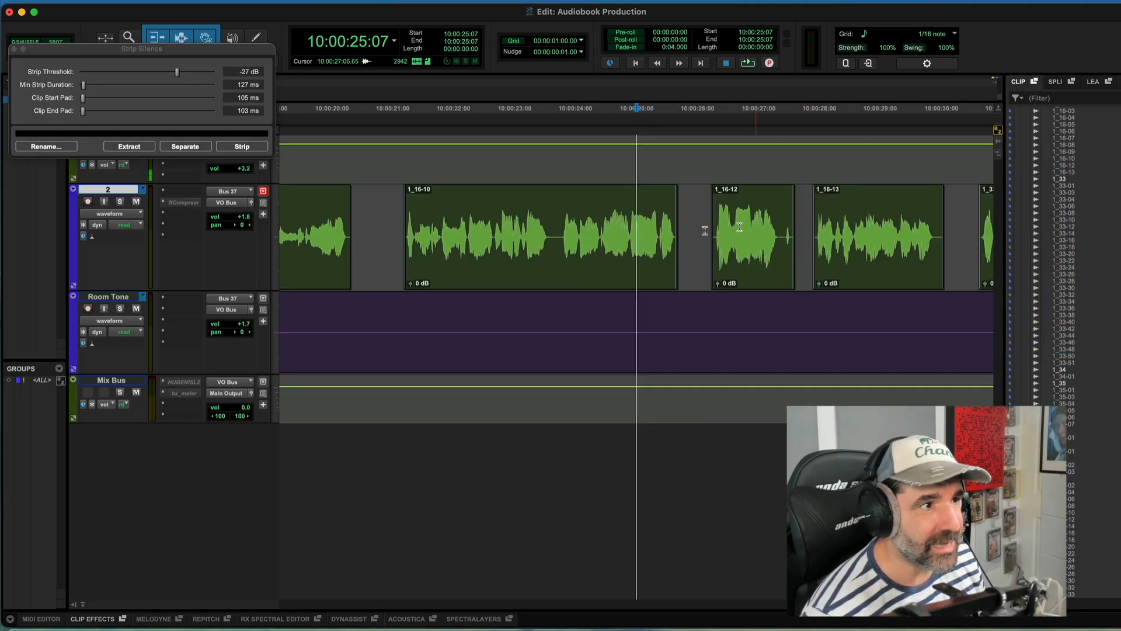
key("r")
key("r")
key("r")
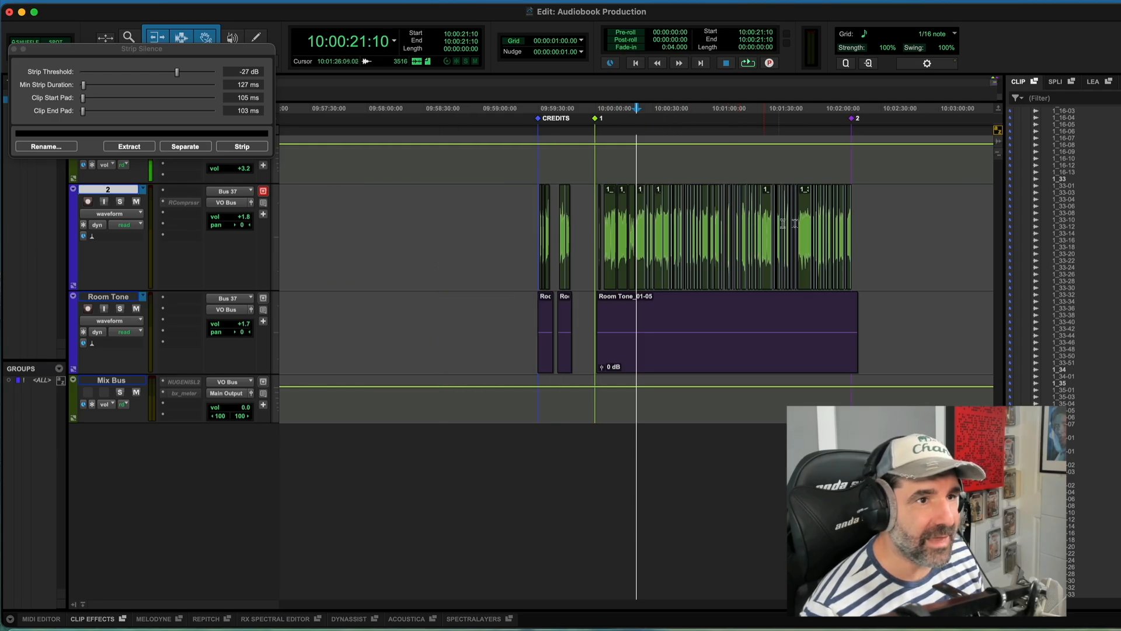
left_click(857, 215)
key("t")
key("t")
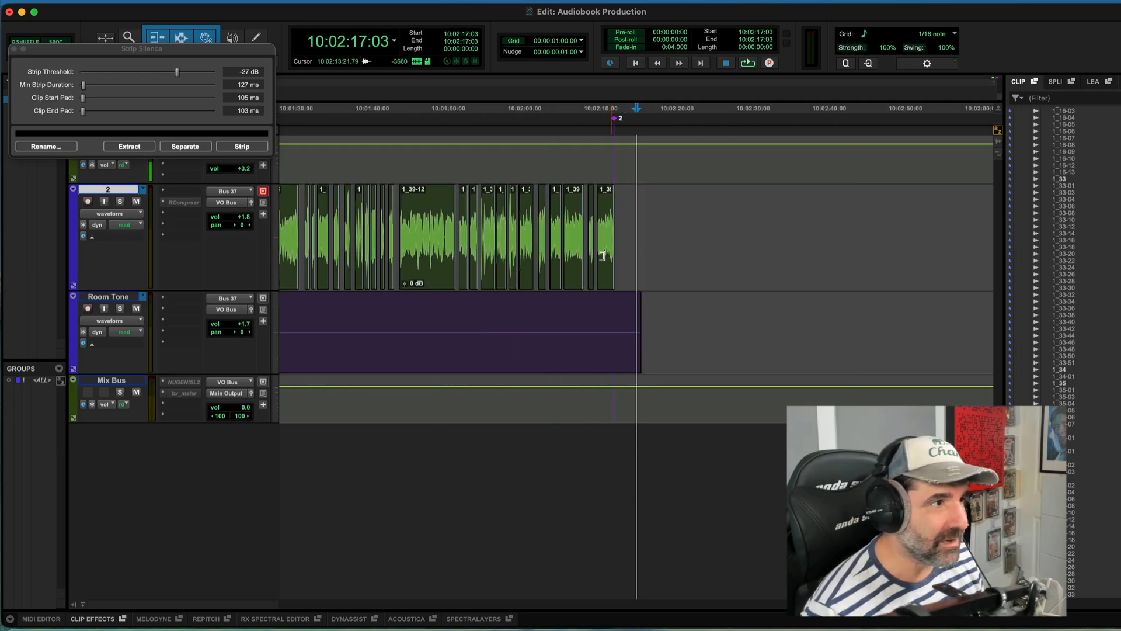
key("r")
key("r")
left_click(425, 302)
key("t")
key("t")
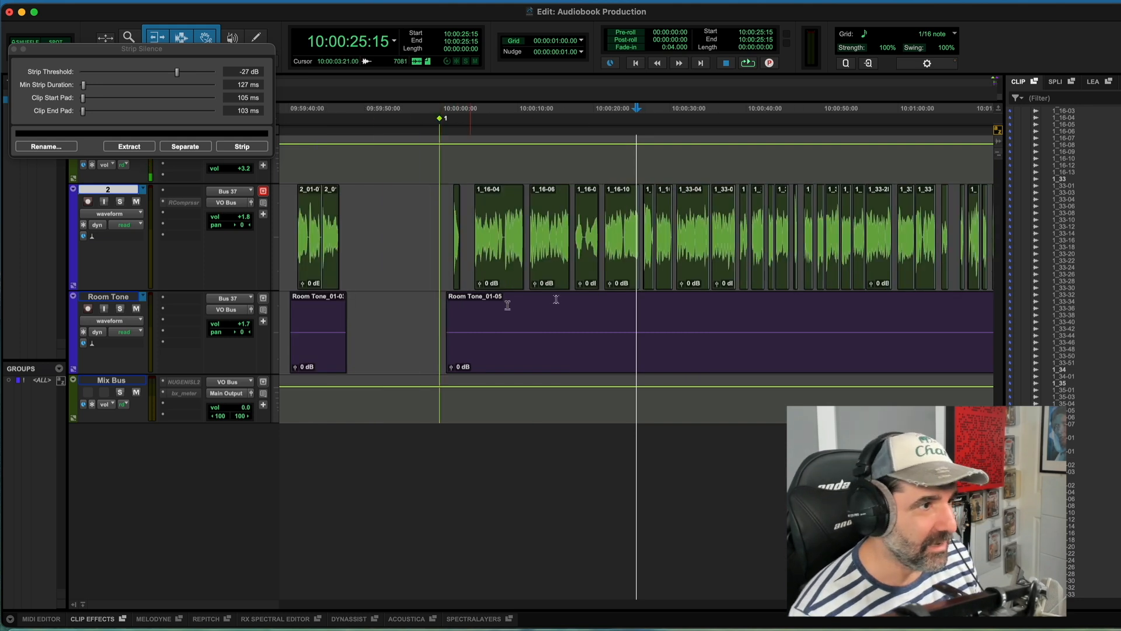
left_click(581, 308)
key("t")
left_click(675, 307)
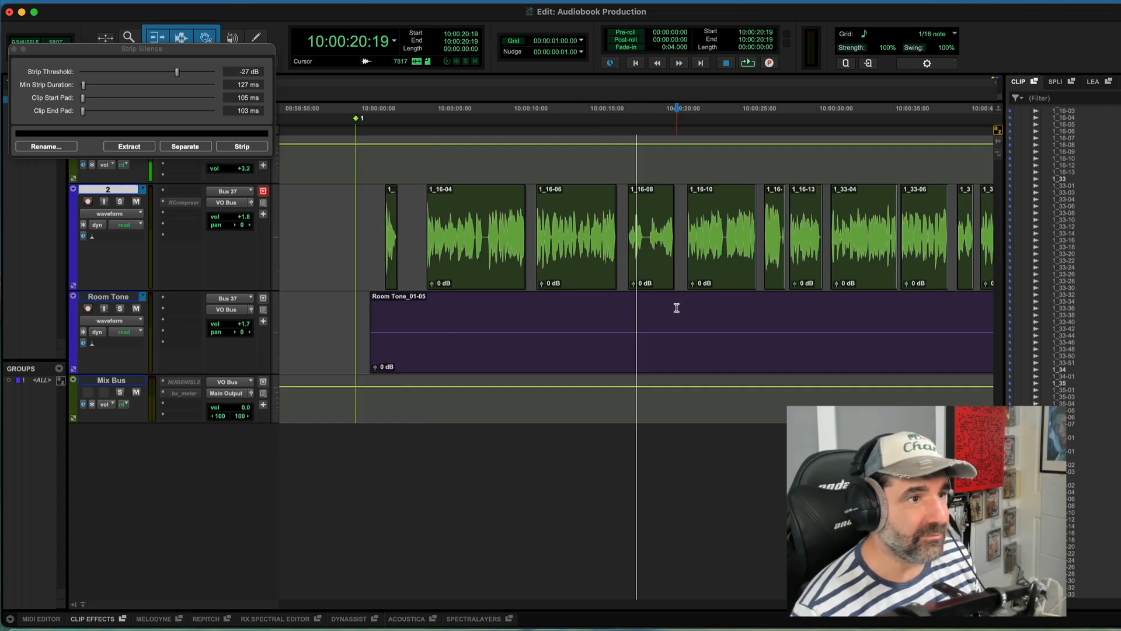
left_click(656, 312)
key("t")
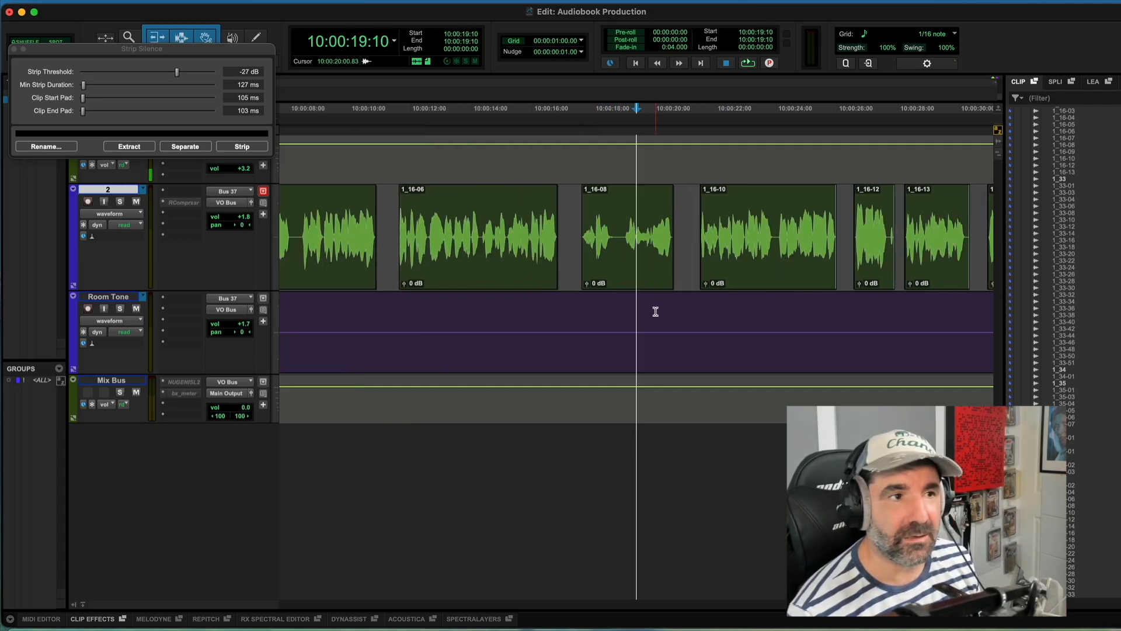
left_click(696, 216)
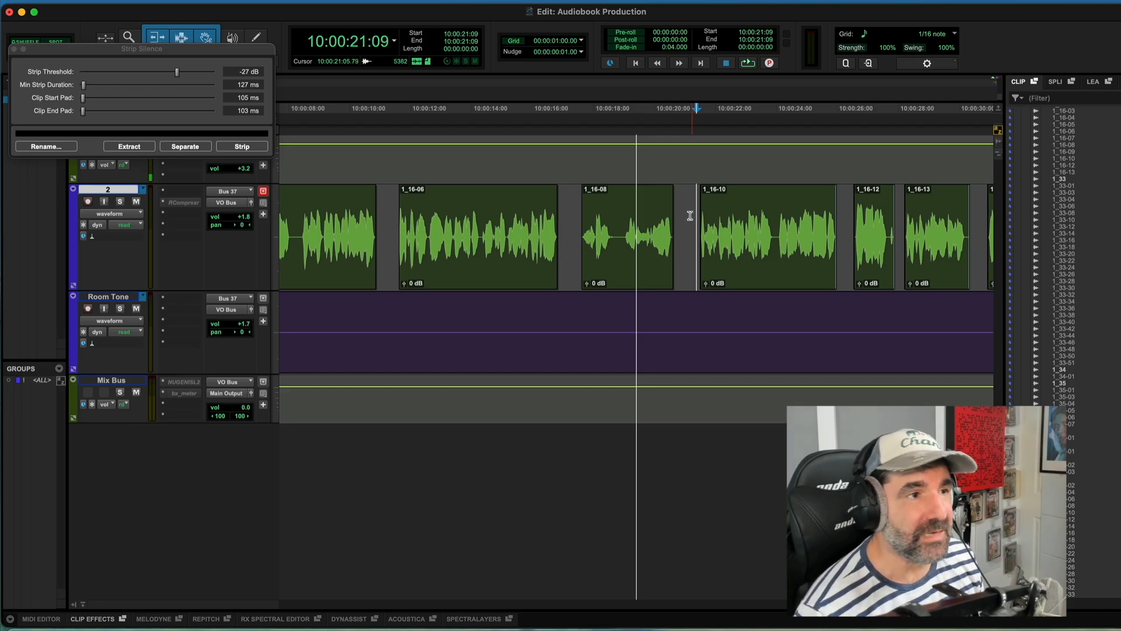
key("r")
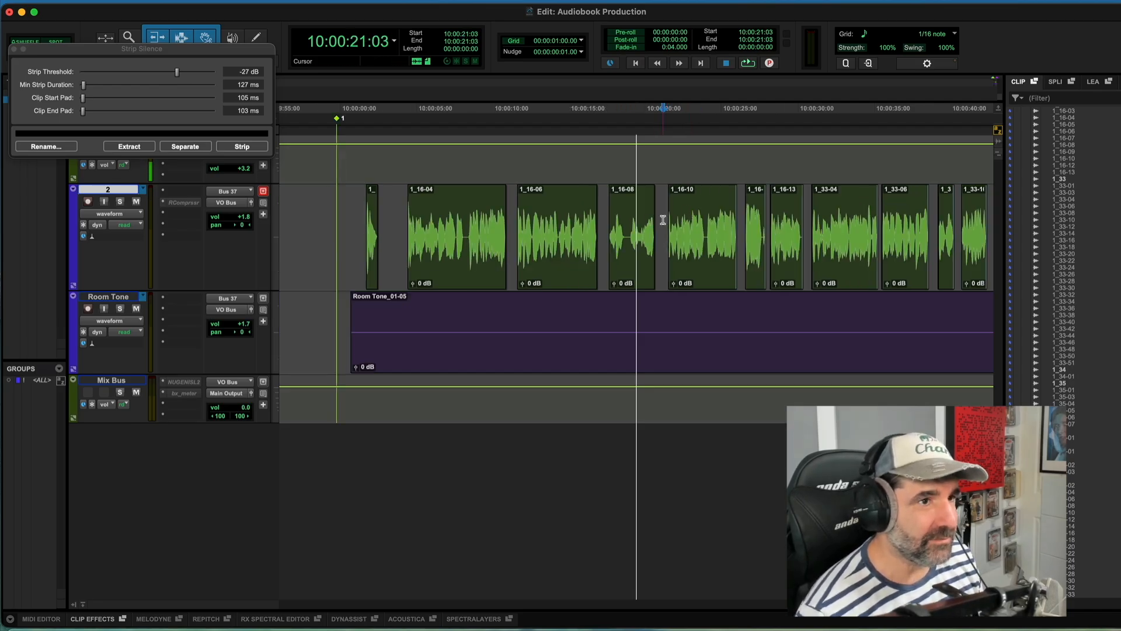
key("t")
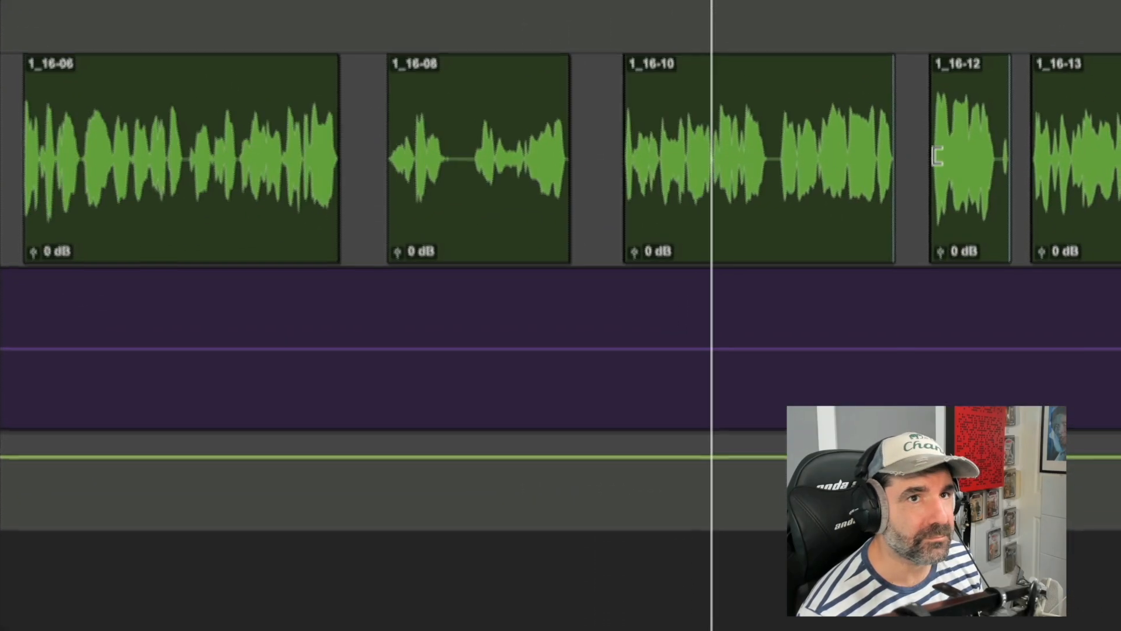
key("t")
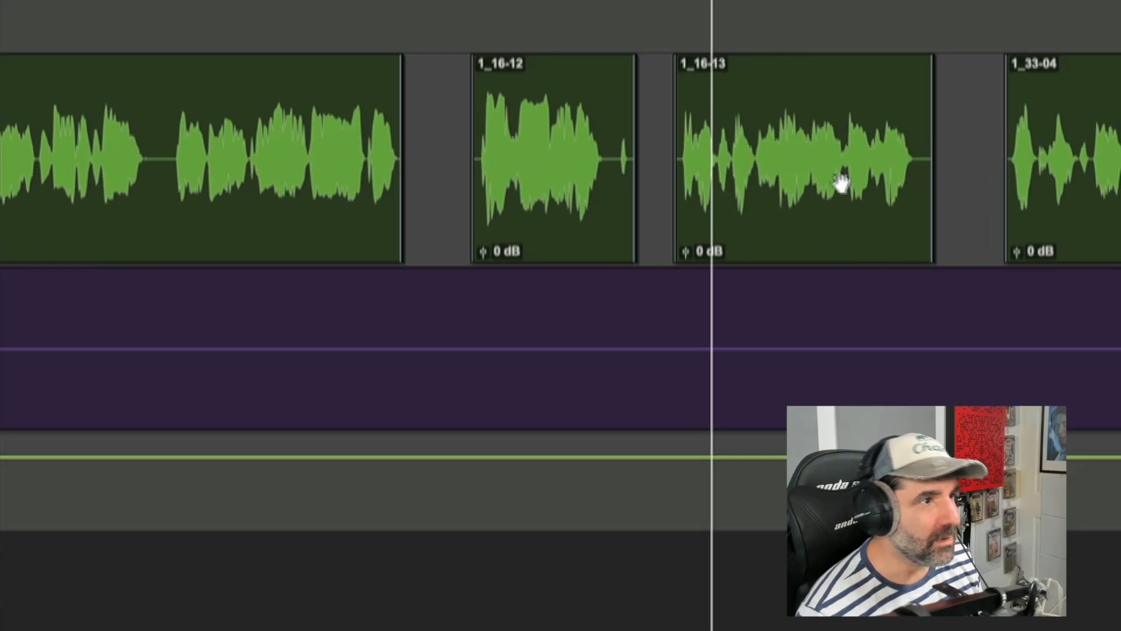
Step: Trim the end of clip 1_16-12 to cut off its trailing noise and play back the passage
left_click_drag(626, 135, 599, 127)
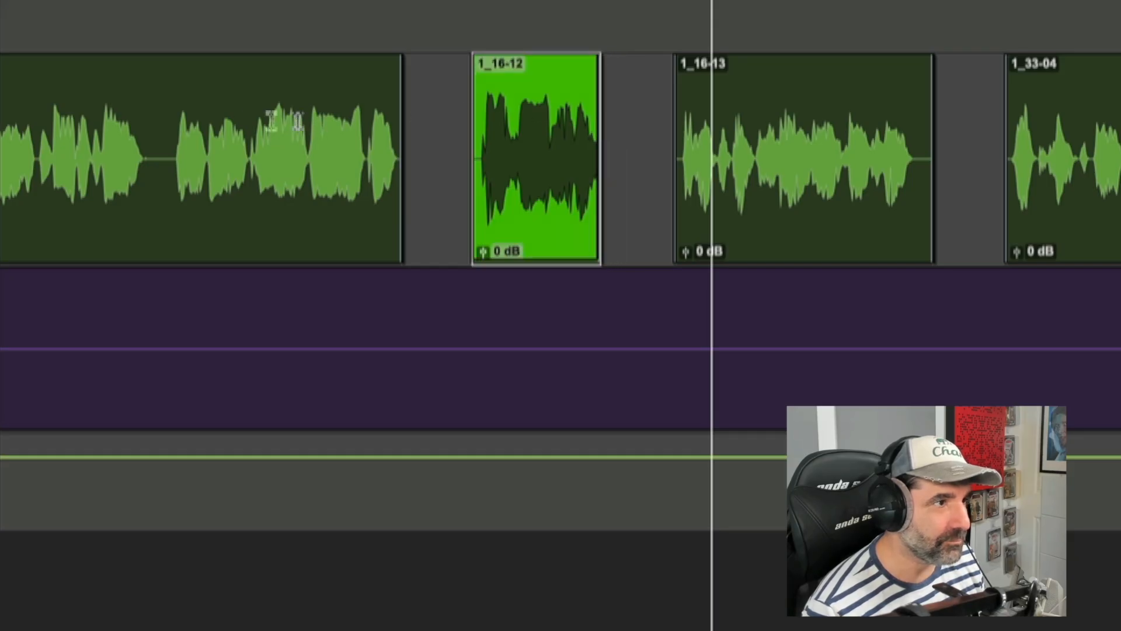
left_click(245, 120)
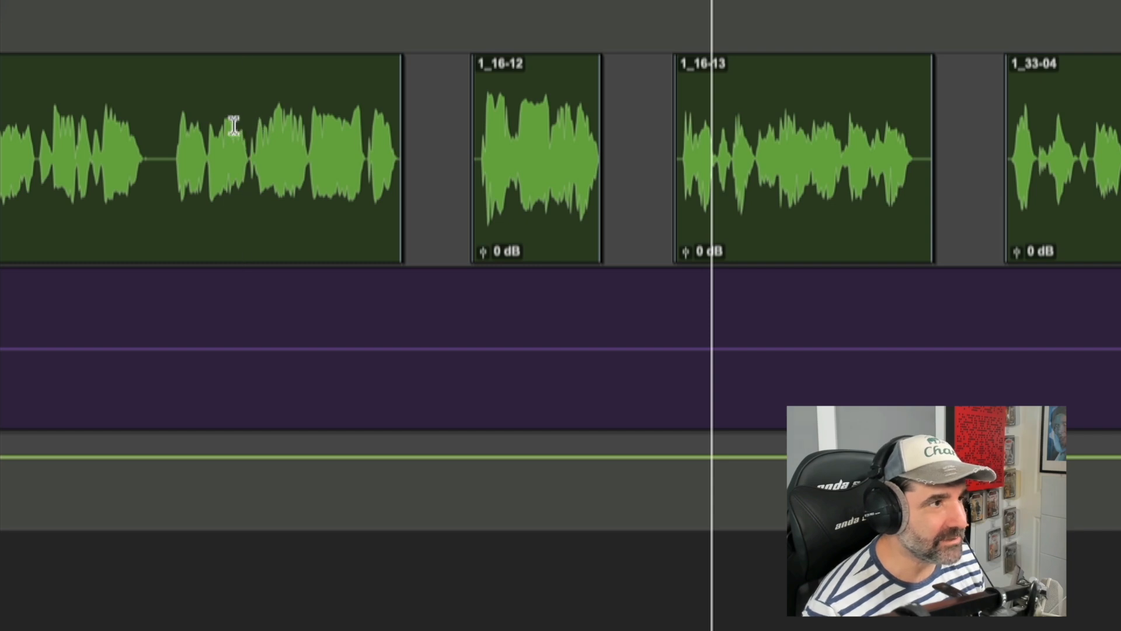
key("space")
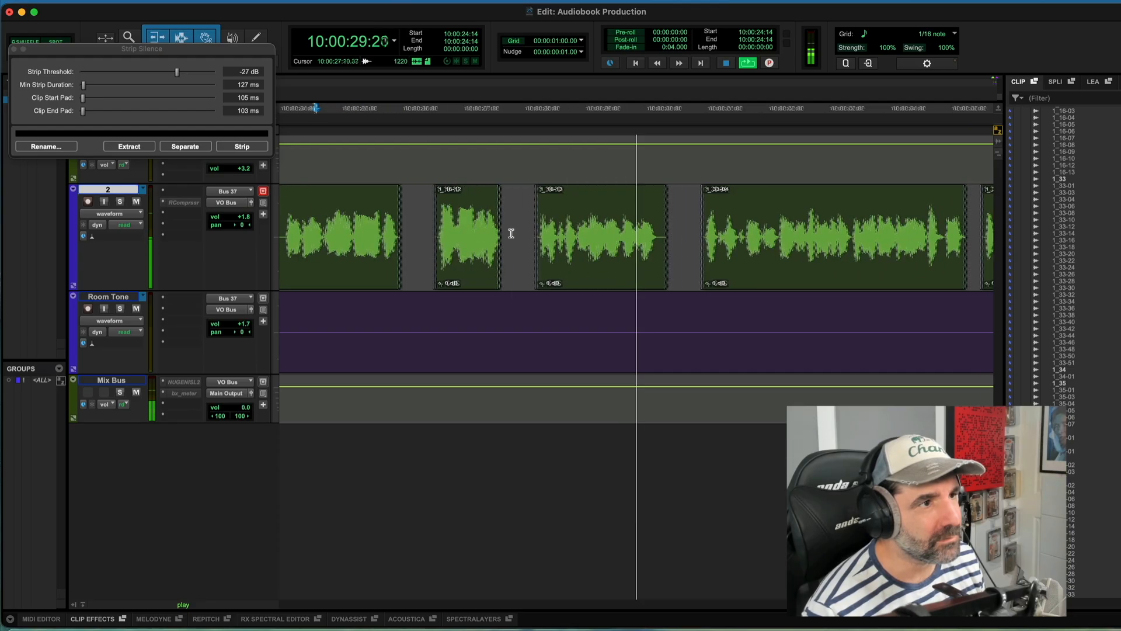
key("space")
Step: Move clip 1_16-13 earlier to shorten the gap after clip 1_16-12
left_click_drag(638, 230, 638, 229)
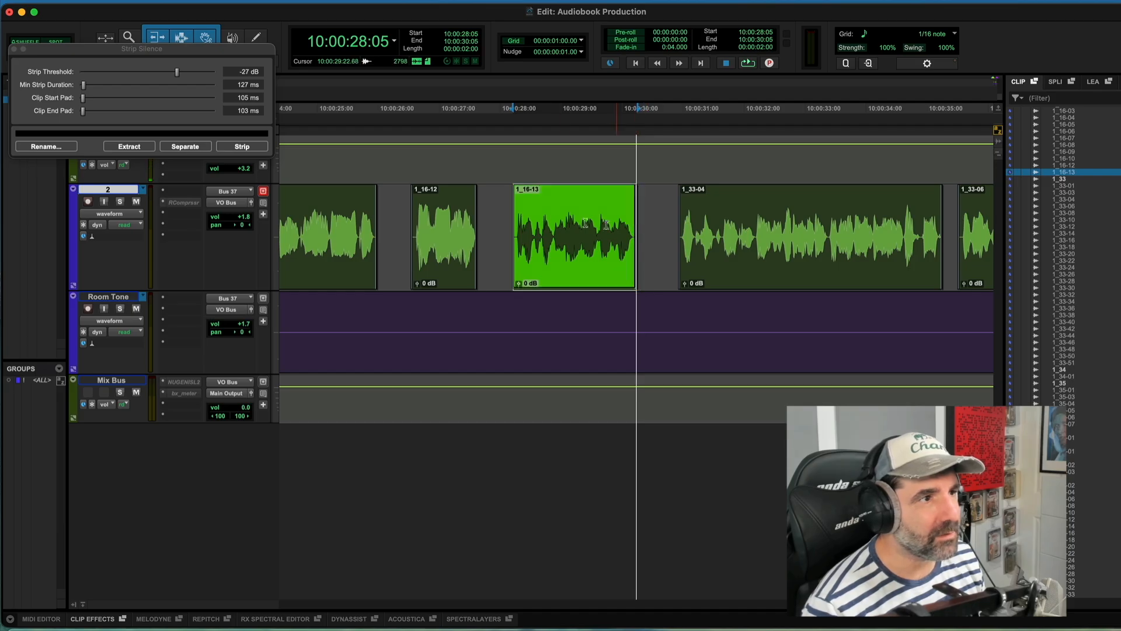
left_click(507, 223)
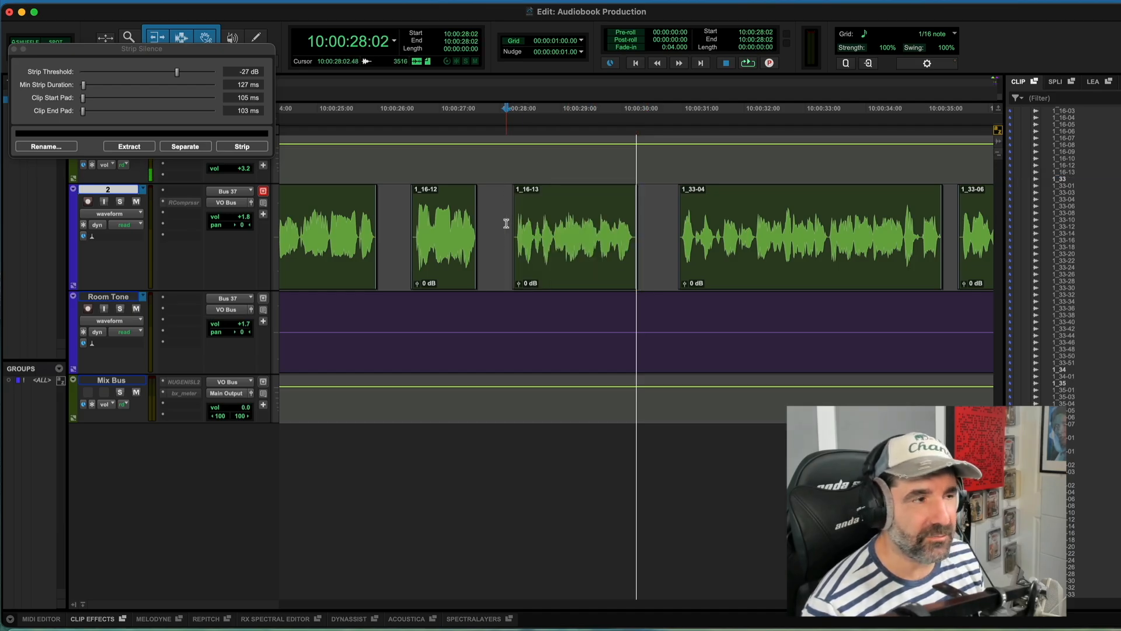
left_click(549, 263)
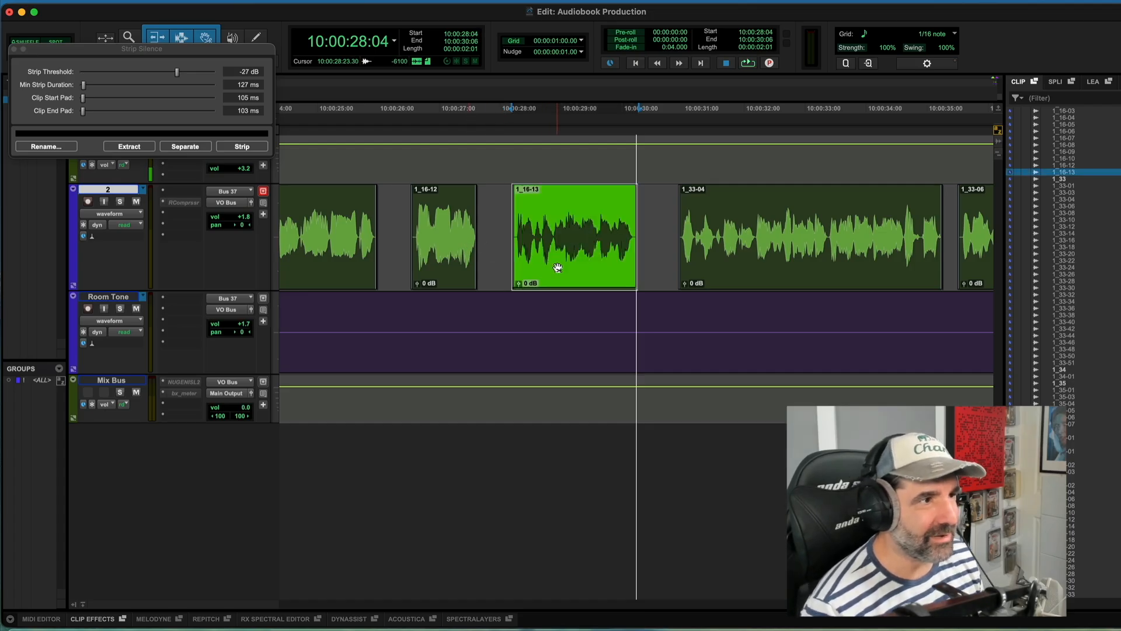
left_click_drag(556, 267, 538, 266)
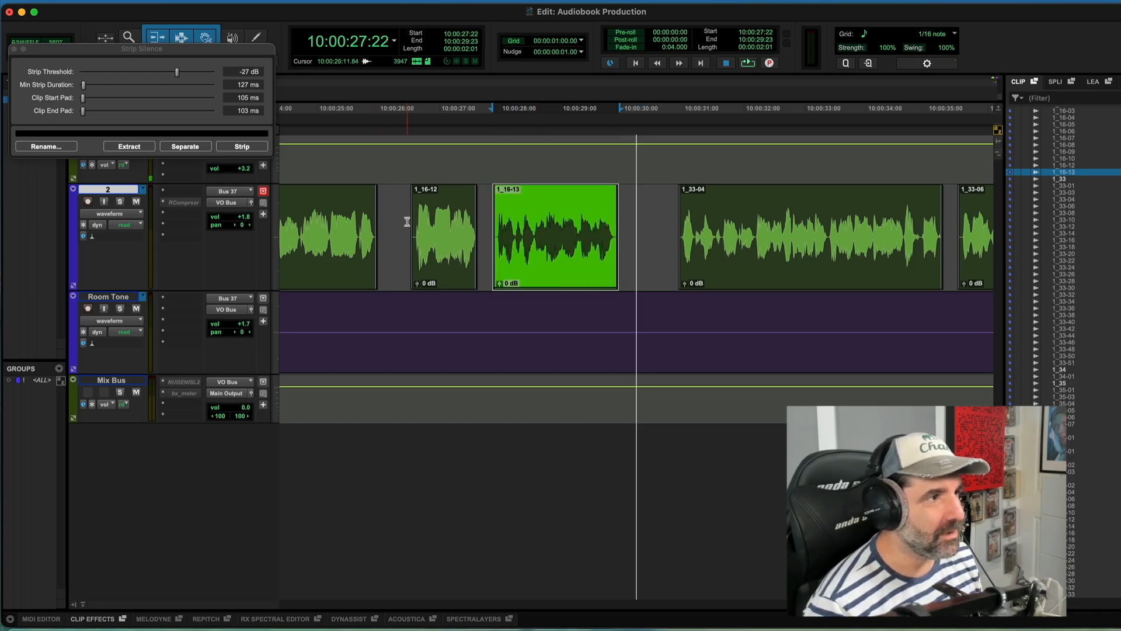
Step: Select clips 1_16-12 and 1_16-13 together, shift them slightly later, and audition the result
left_click(436, 269)
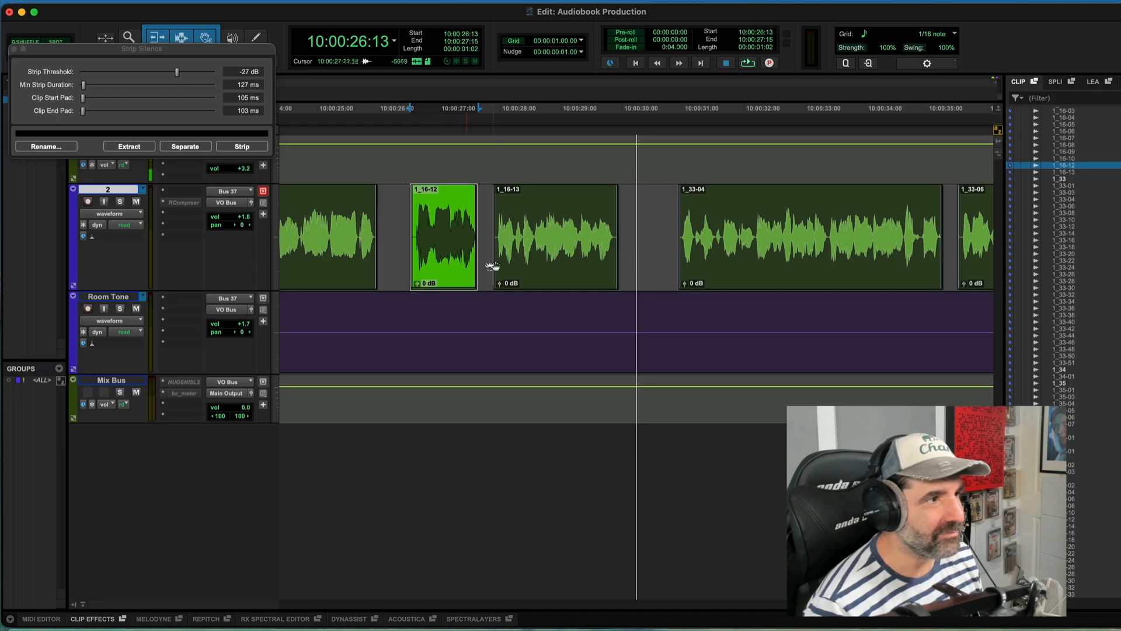
left_click(531, 270, "shift")
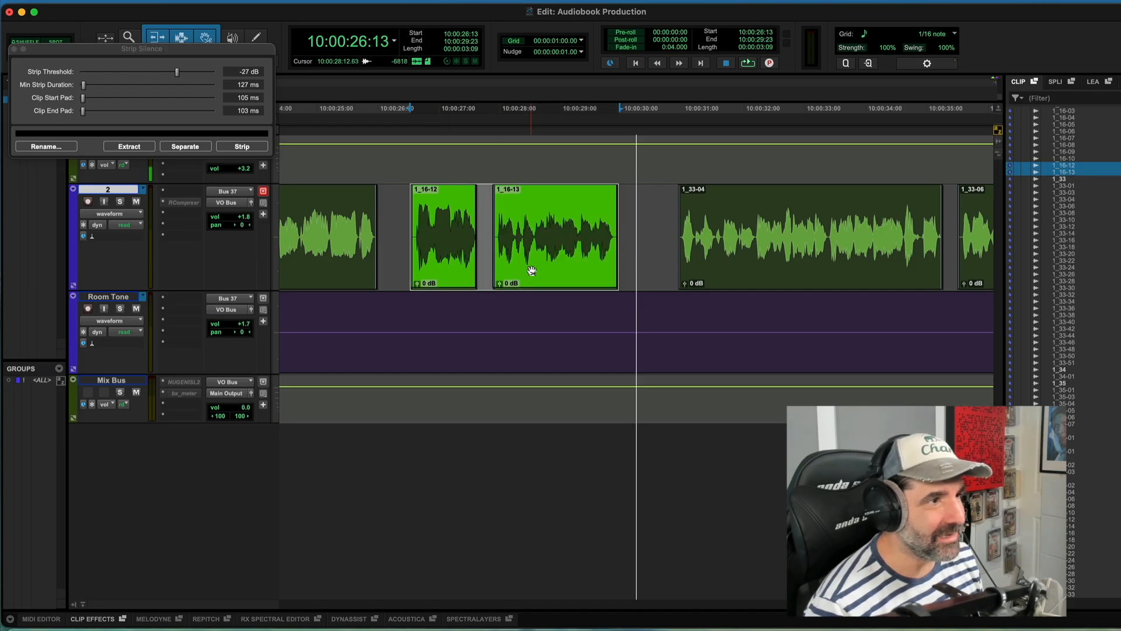
left_click_drag(531, 270, 541, 269)
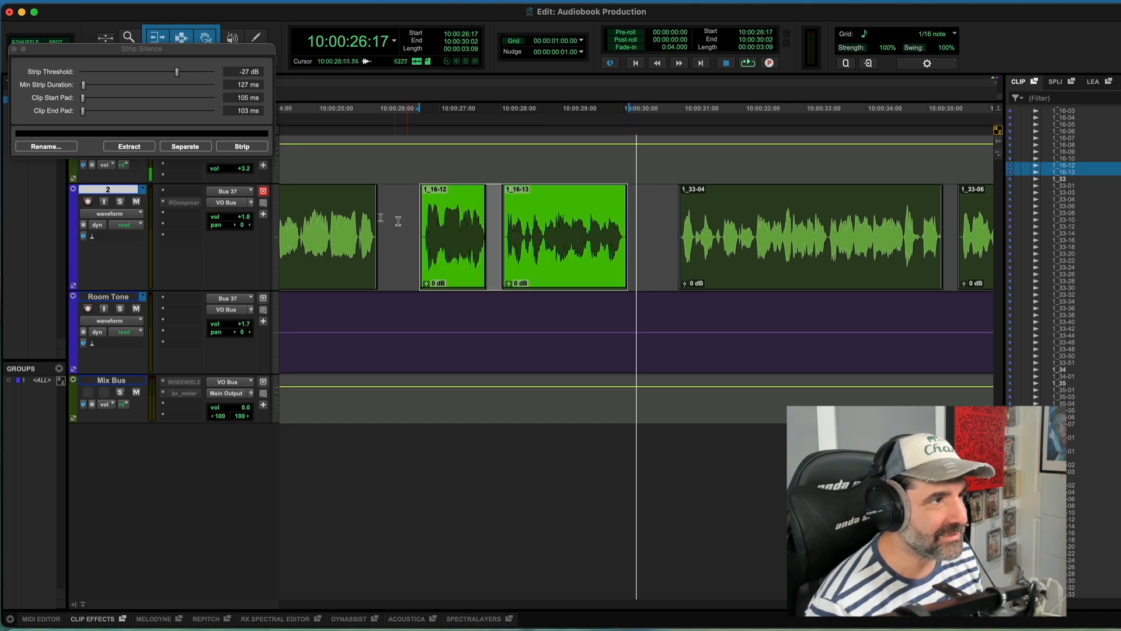
left_click(290, 213)
key("space")
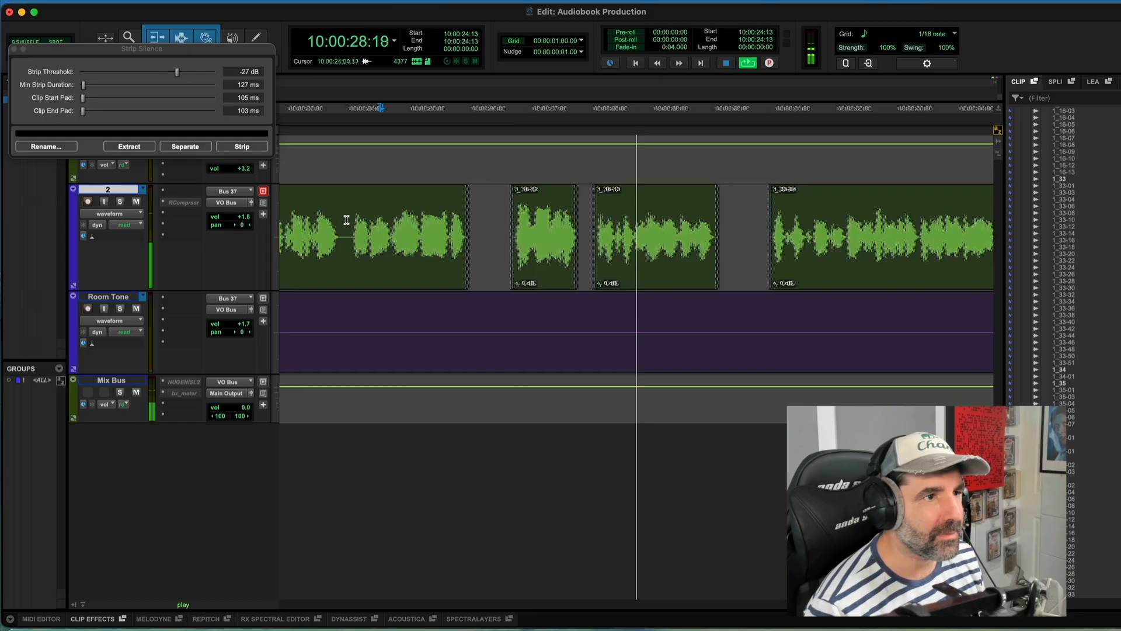
key("space")
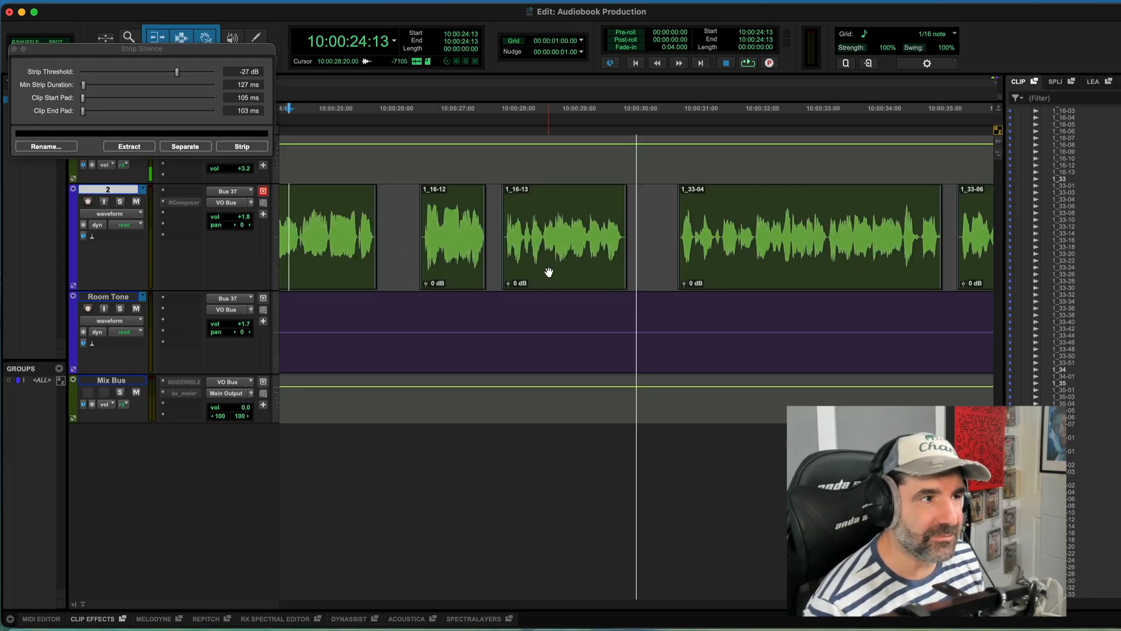
Step: Try moving clip 1_16-13 slightly later, audition it, and undo the move
left_click_drag(549, 275, 563, 274)
left_click(413, 213)
key("space")
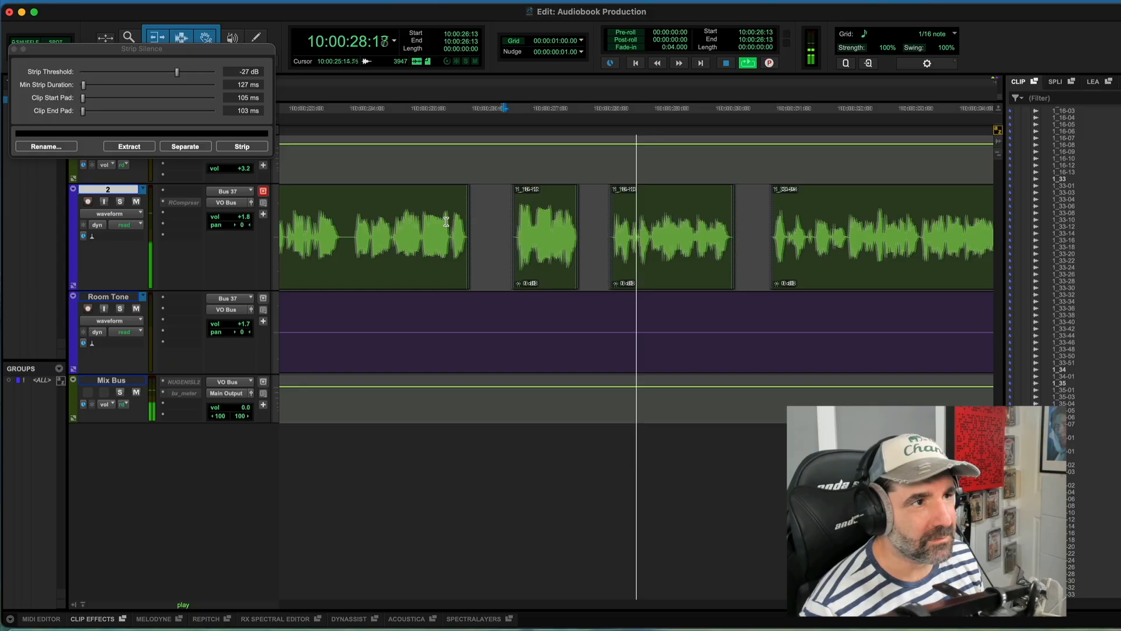
key("space")
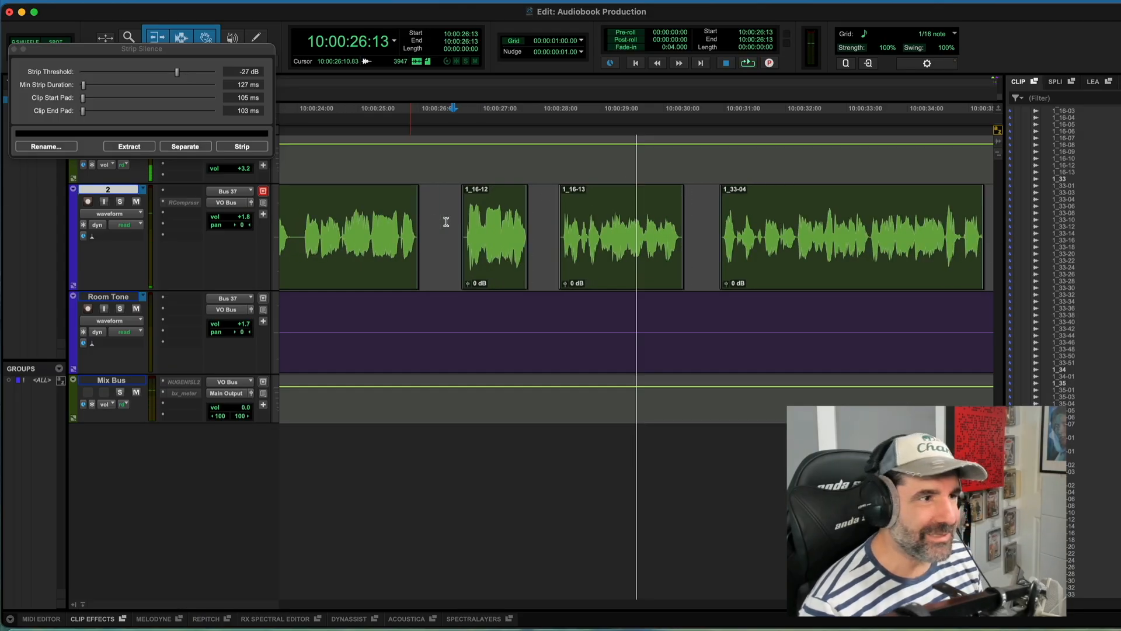
key("super+z")
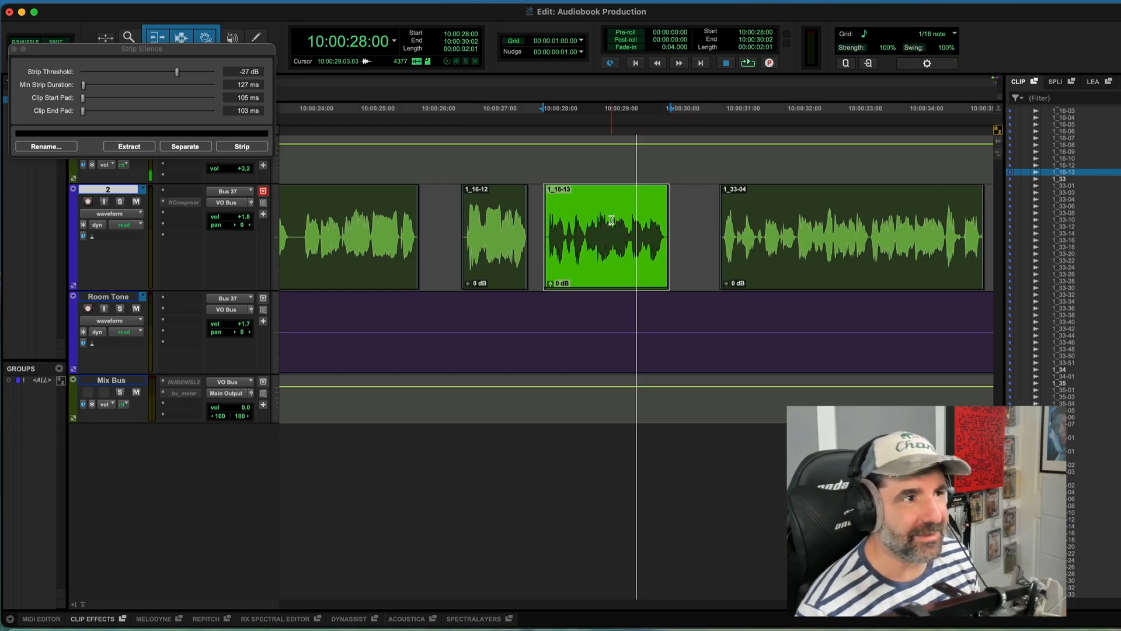
Step: Play back the edited passage around clip 1_16-13 and zoom out over the track
key("space")
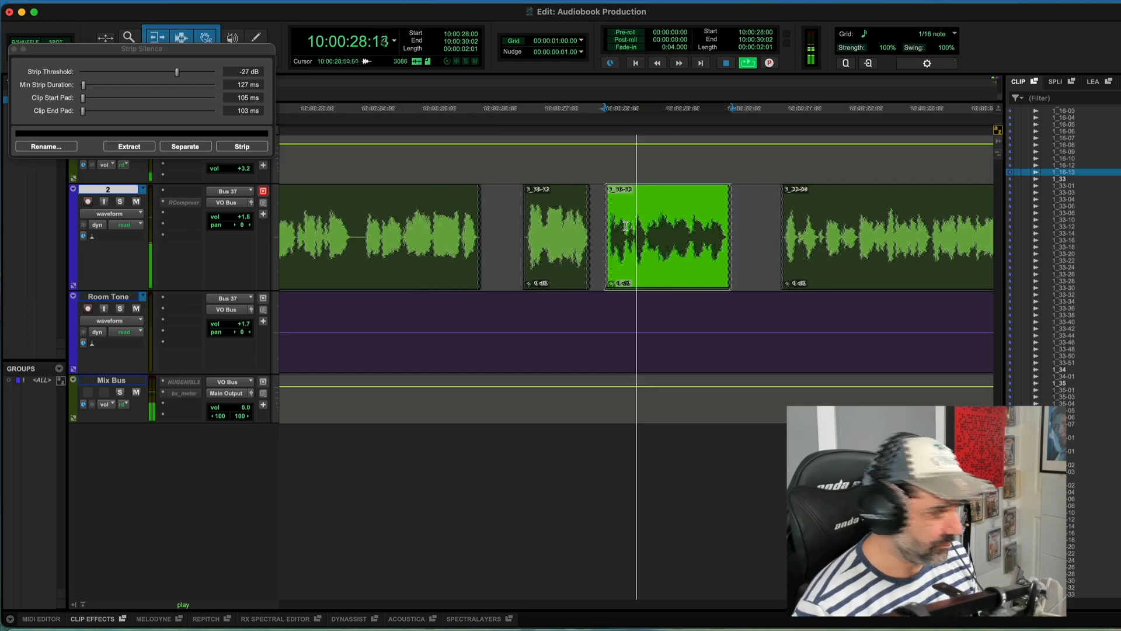
key("r")
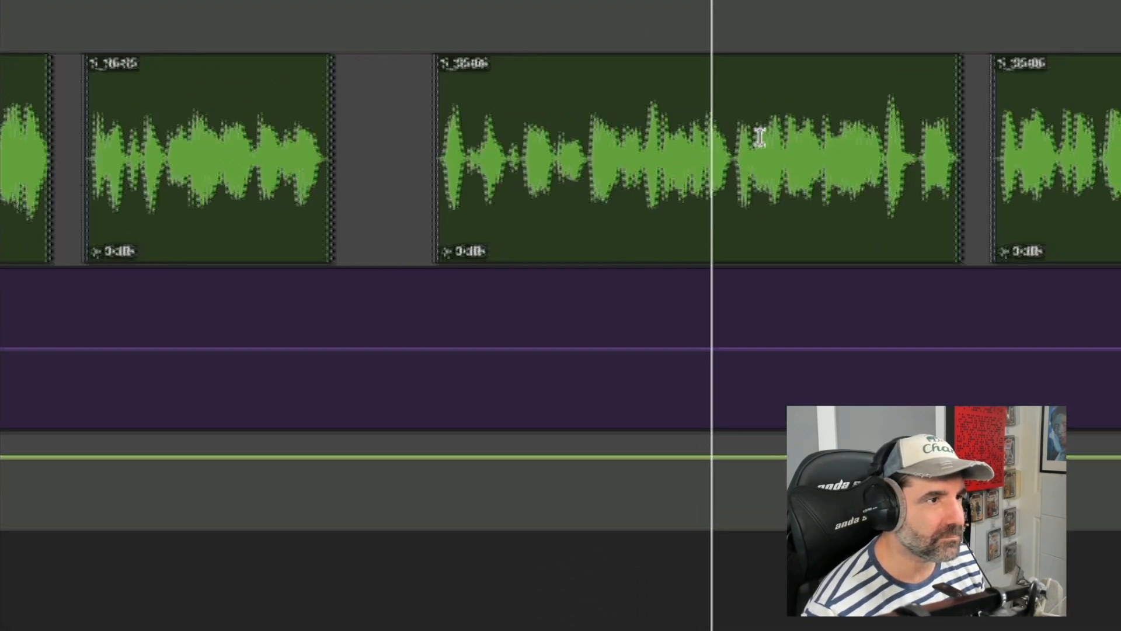
key("r")
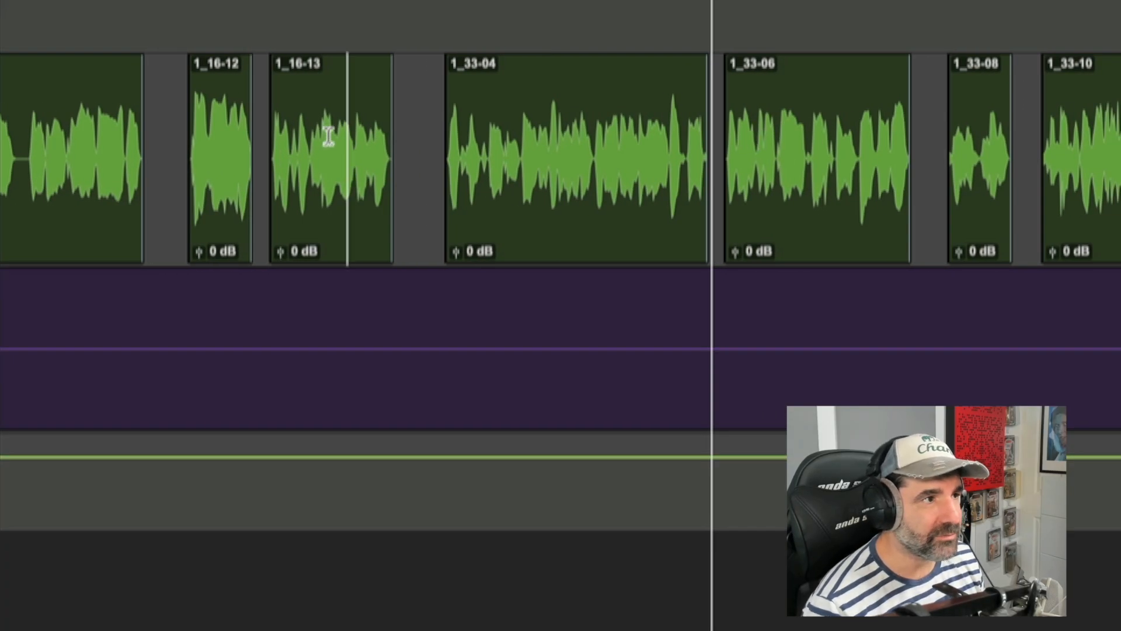
Step: Audition the passage from clip 1_16-13 across the gap before clip 1_33-04
left_click_drag(397, 137, 447, 139)
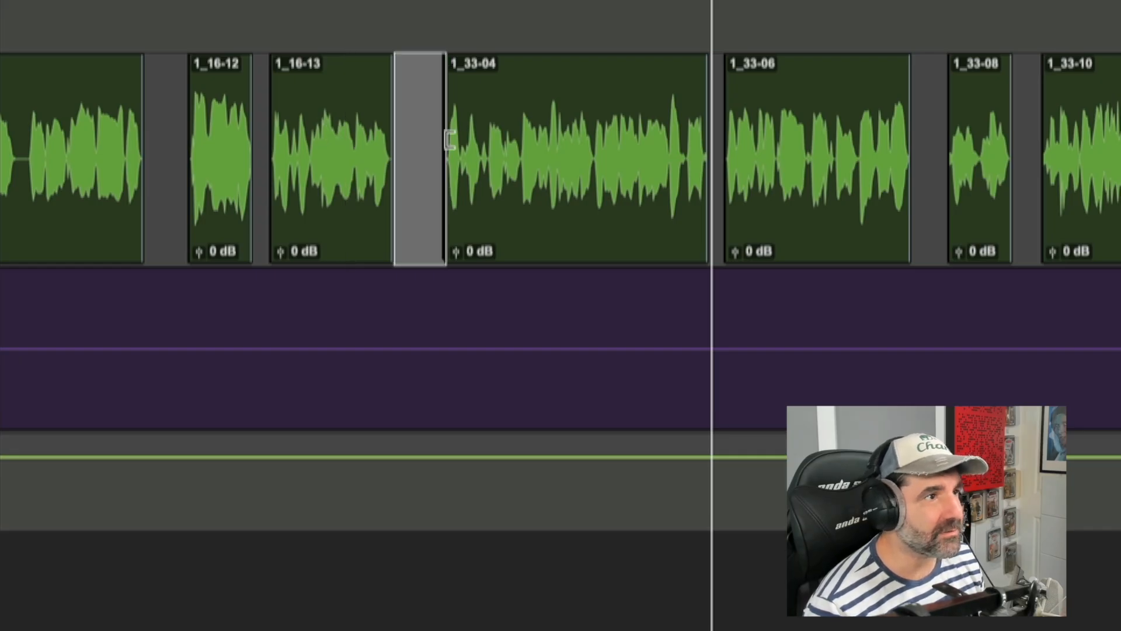
left_click(344, 108)
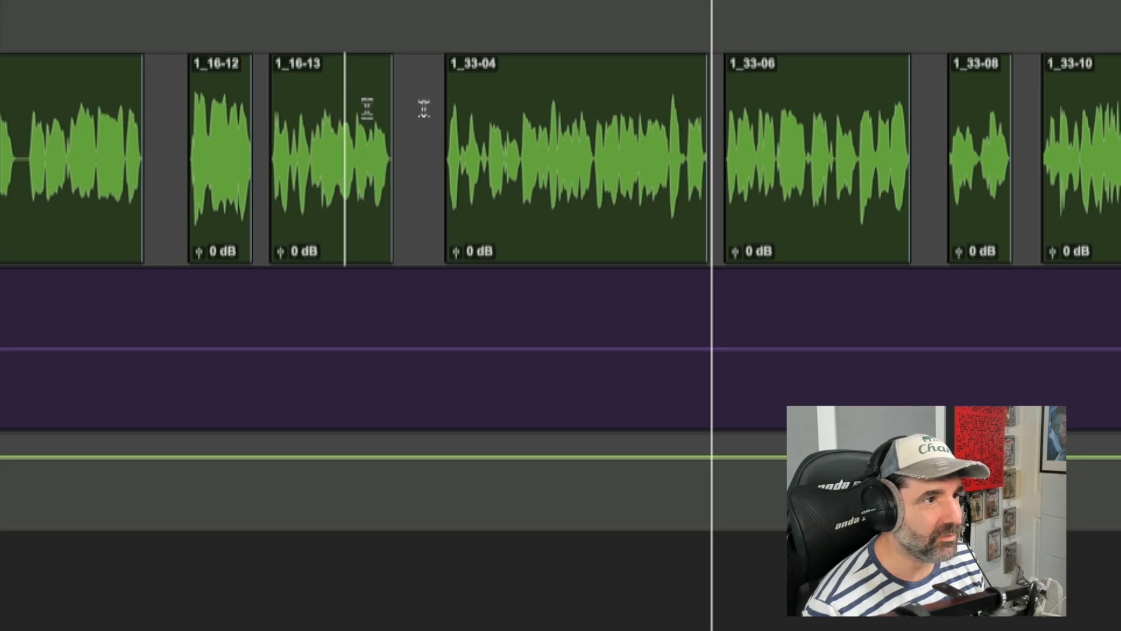
left_click(658, 108)
key("space")
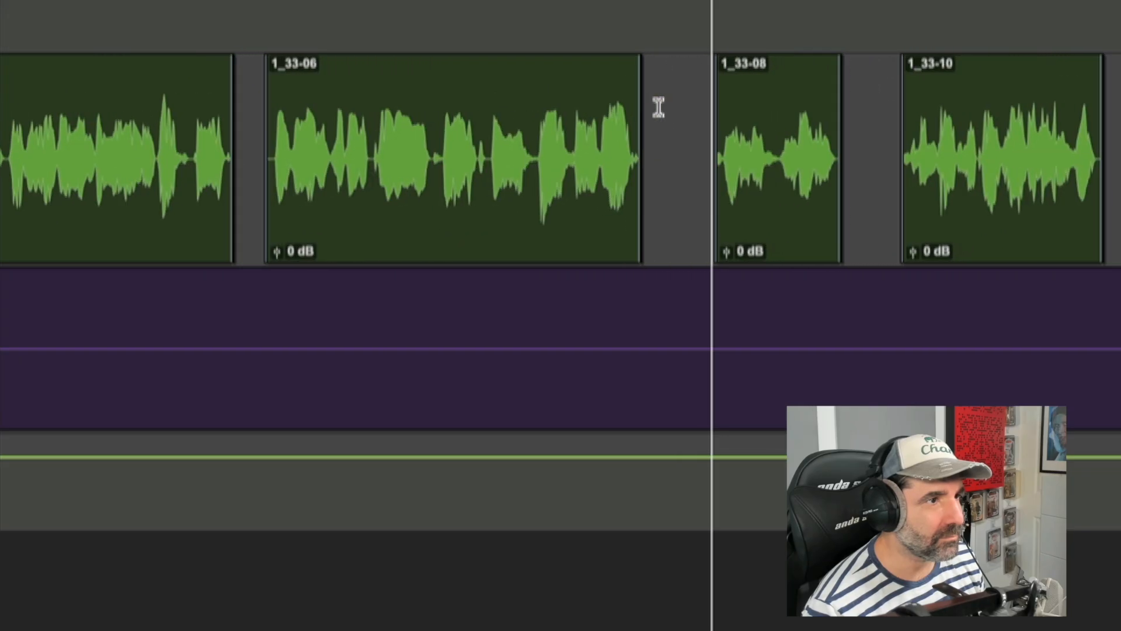
key("r")
left_click(419, 121)
key("t")
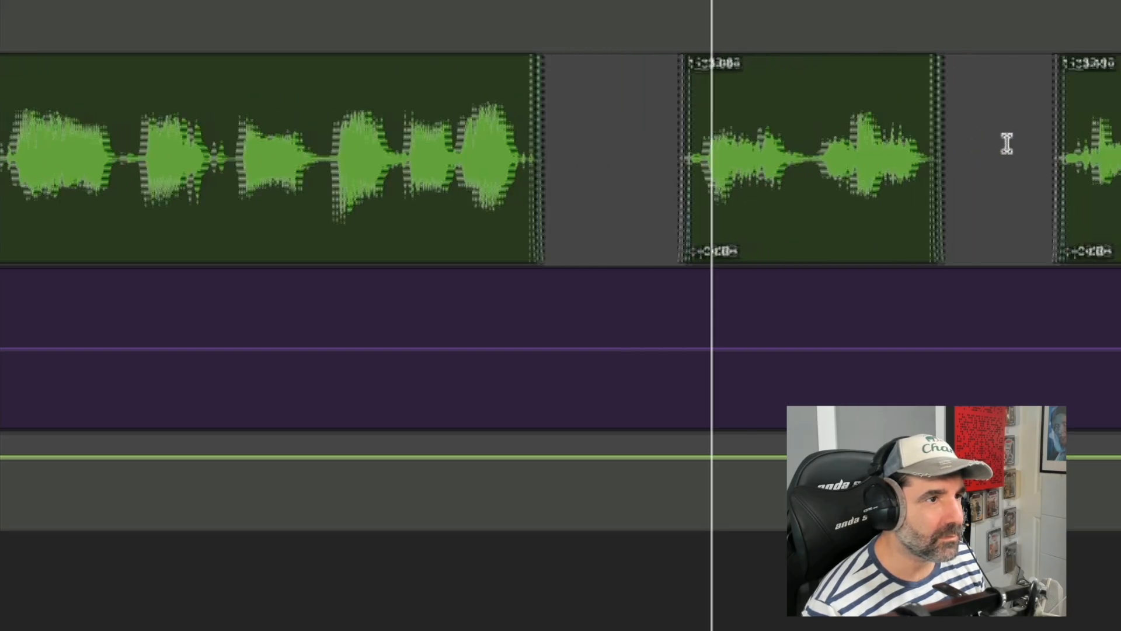
key("space")
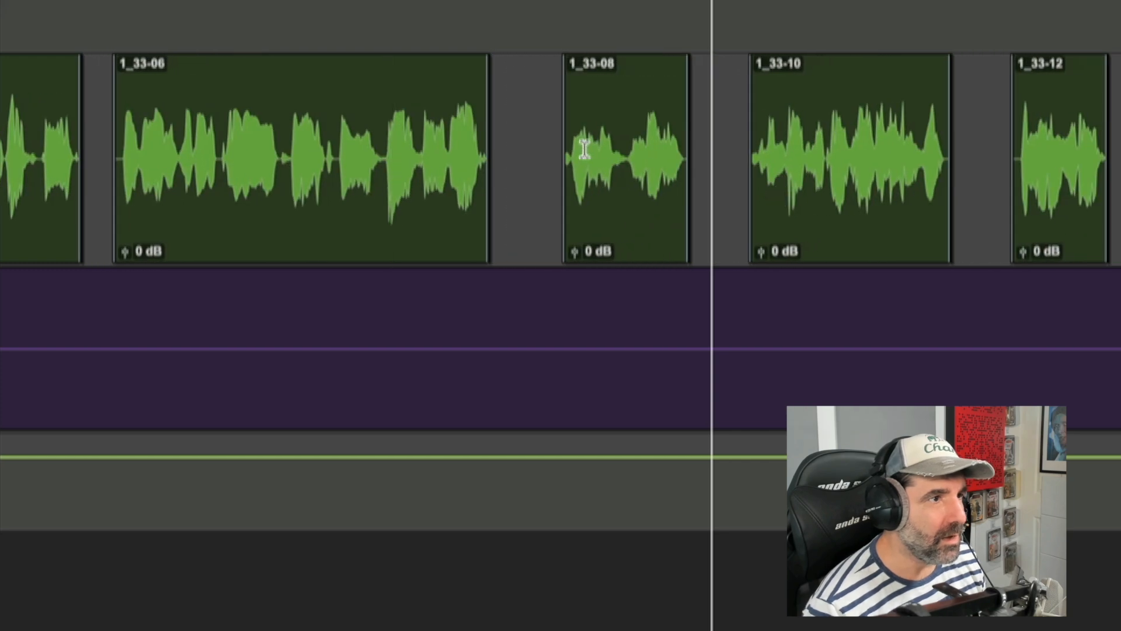
Step: Select clip 1_33-08 and all clips after it, shift them slightly later, and audition from clip 1_33-06
left_click(626, 206)
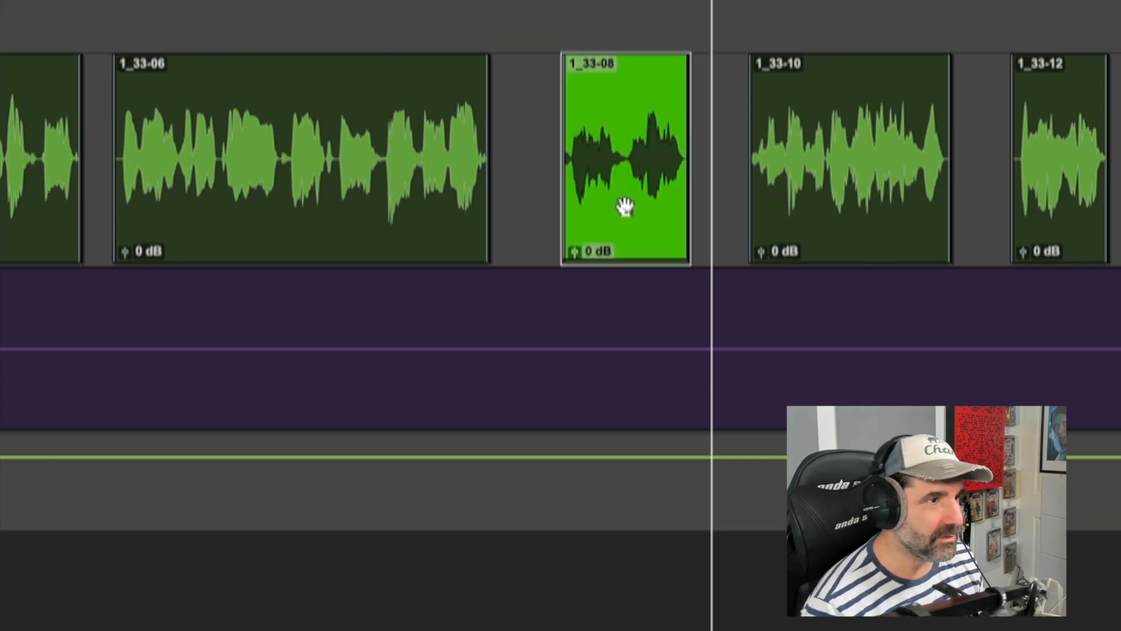
key("r")
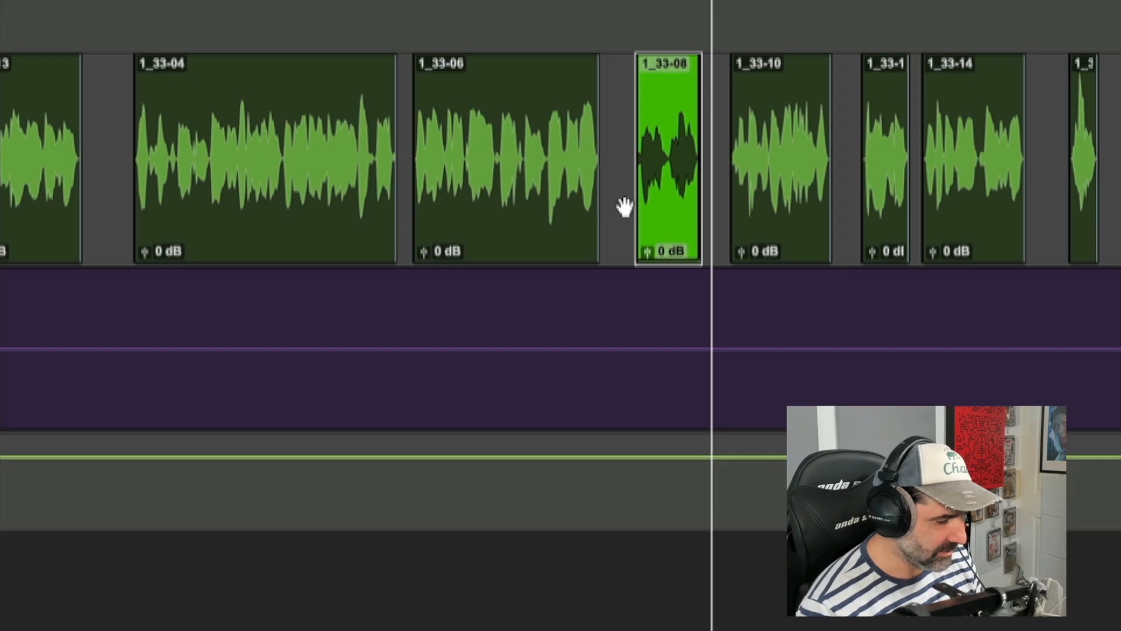
key("alt+shift+Return")
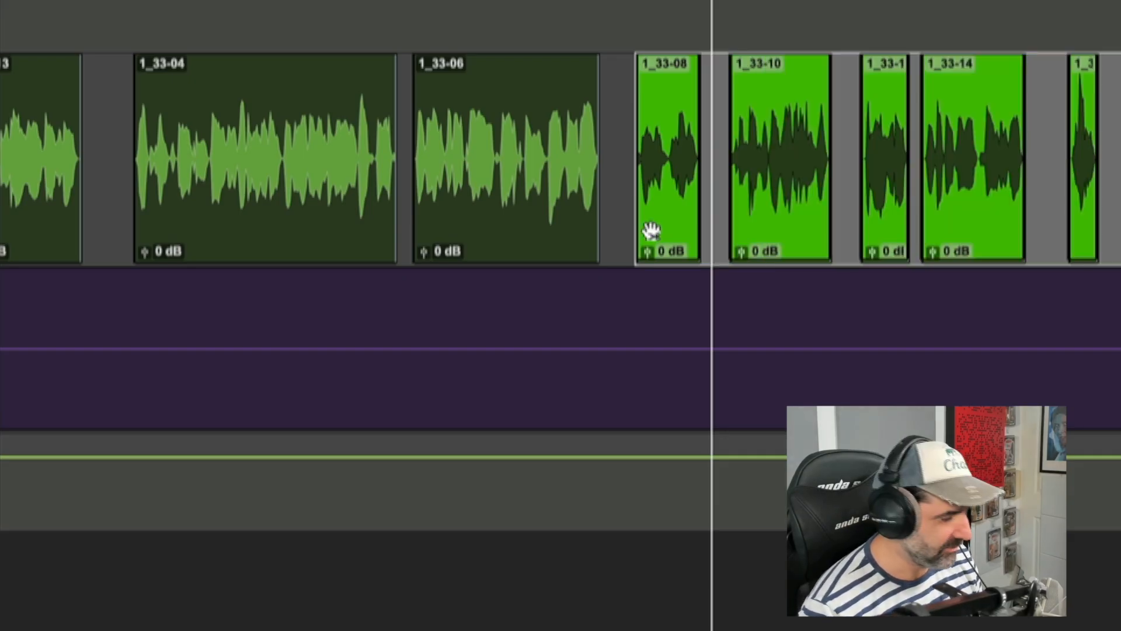
key("t")
key("t")
left_click_drag(787, 234, 852, 236)
key("r")
key("r")
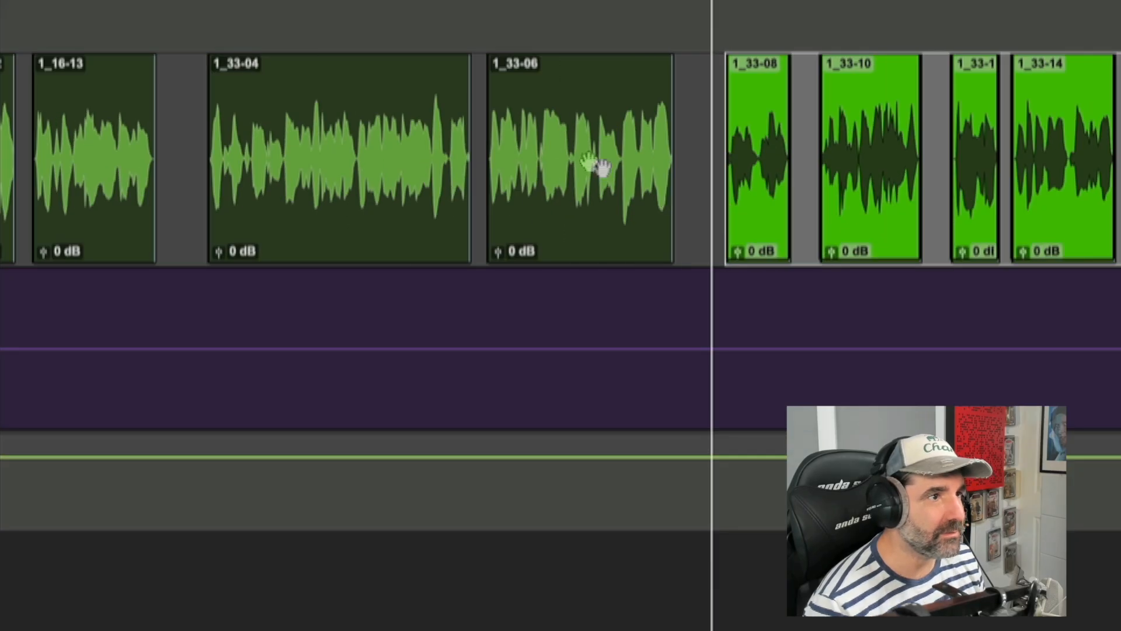
left_click(485, 134)
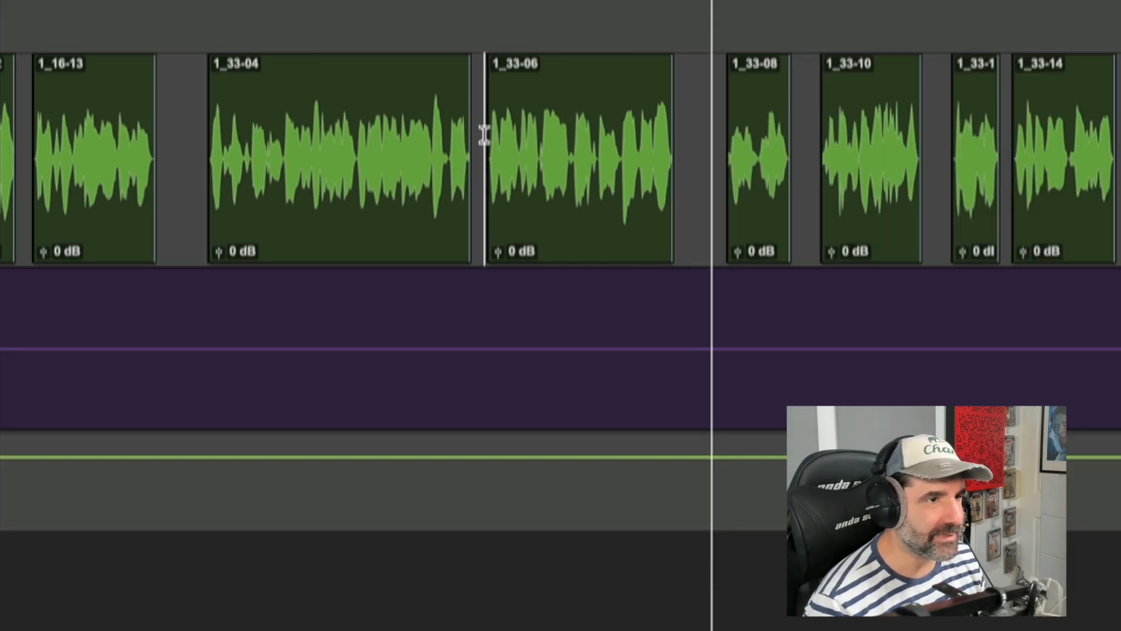
key("space")
key("t")
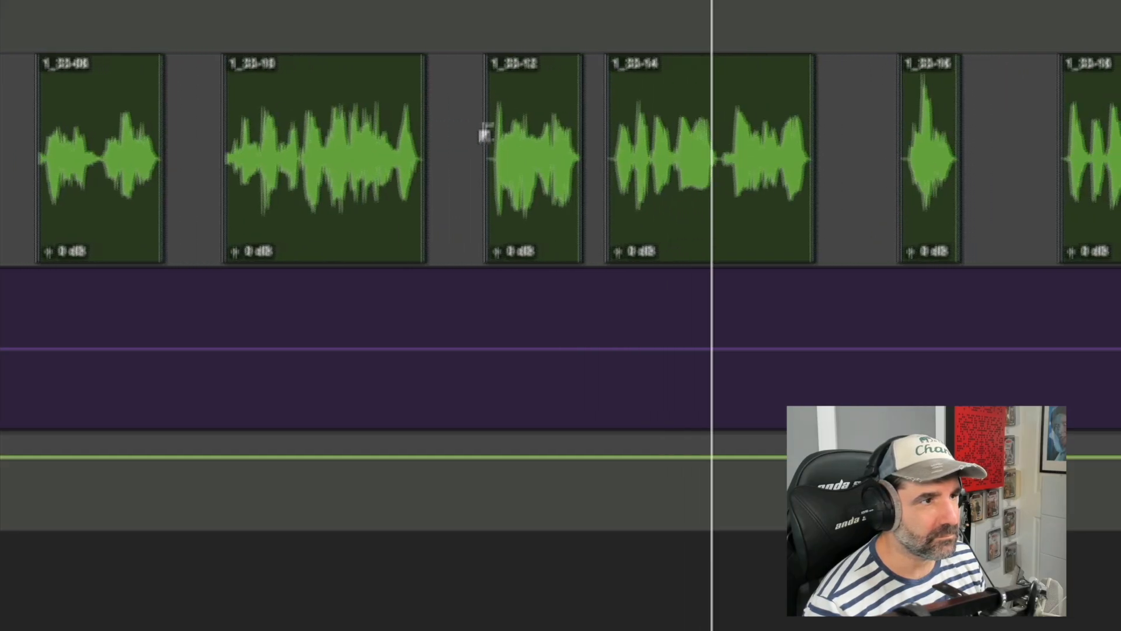
Step: Select clips 1_33-12 and 1_33-14 together, move them slightly earlier, and audition the result
left_click(412, 236)
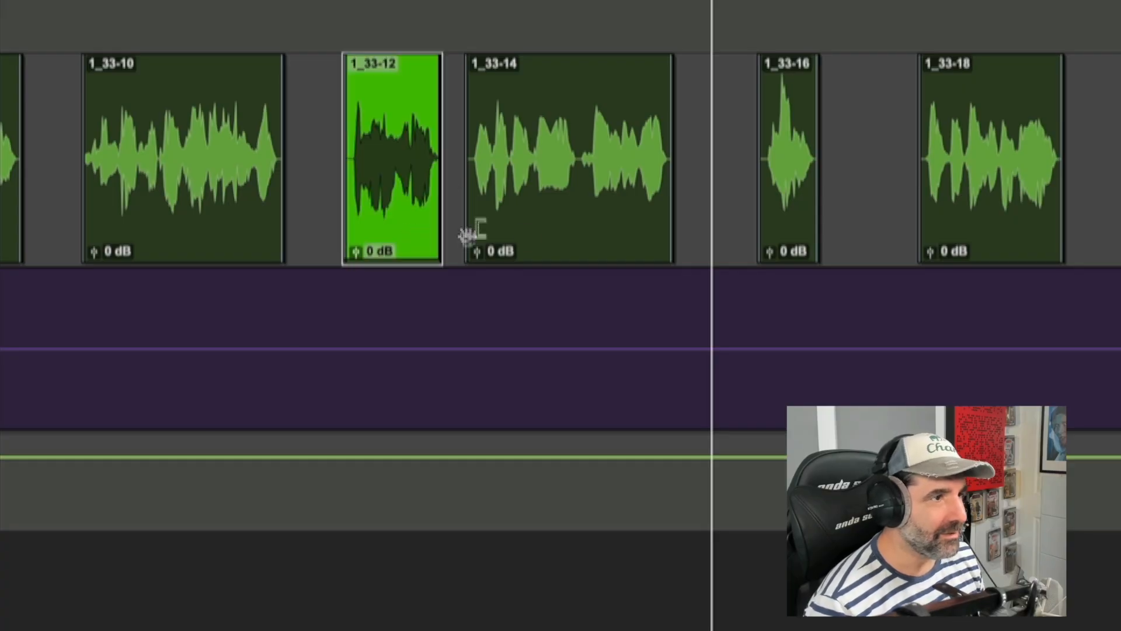
left_click(564, 236, "shift")
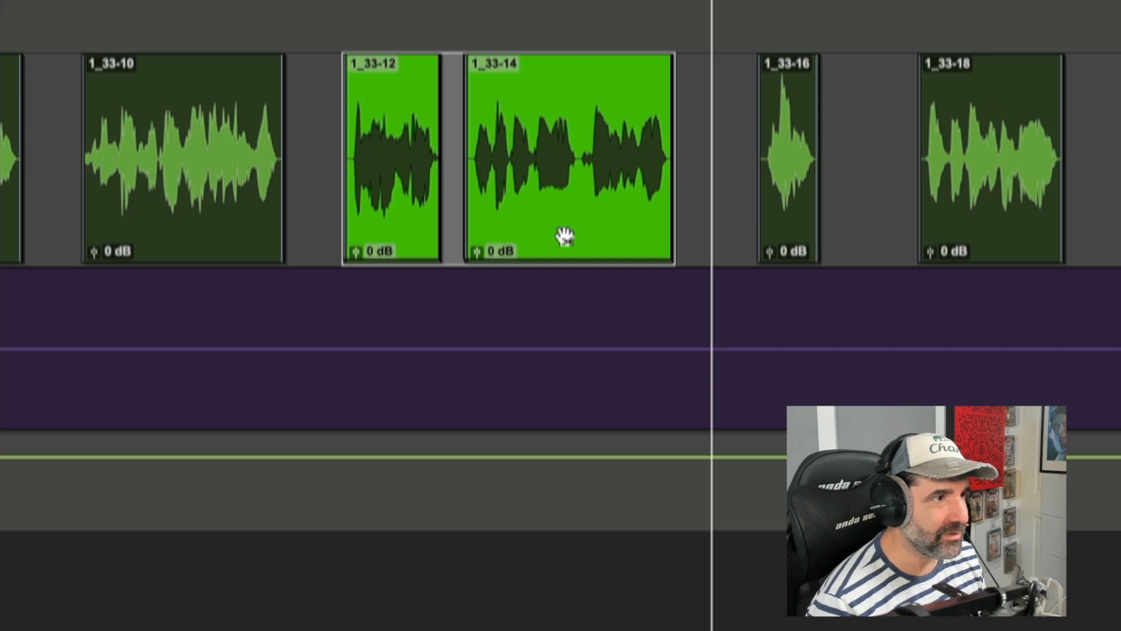
left_click_drag(564, 237, 541, 226)
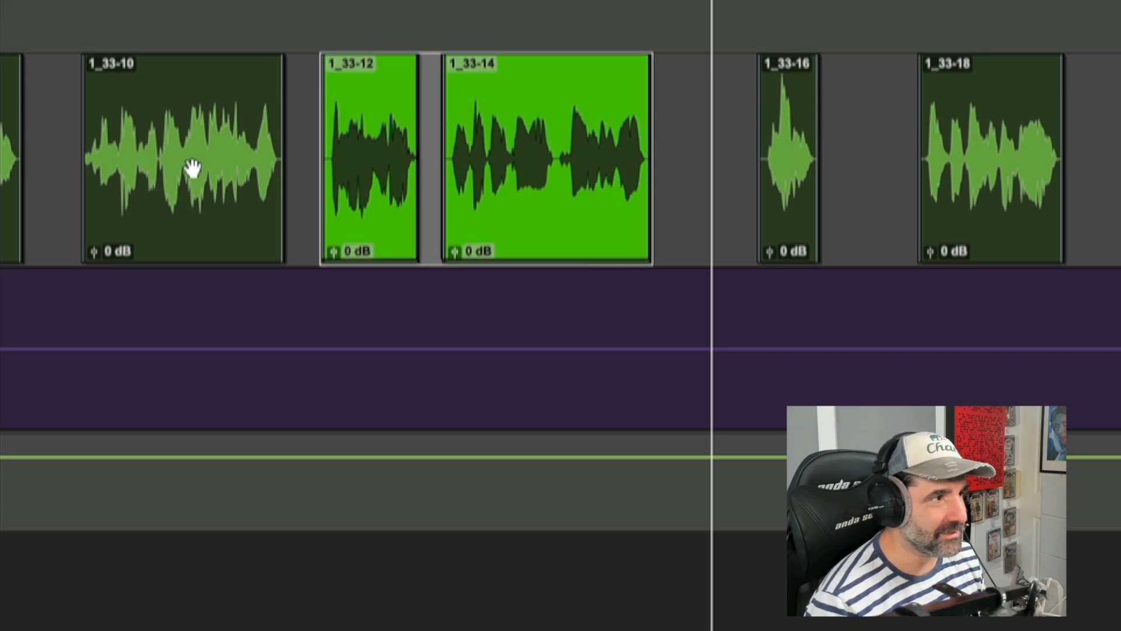
left_click(75, 131)
key("space")
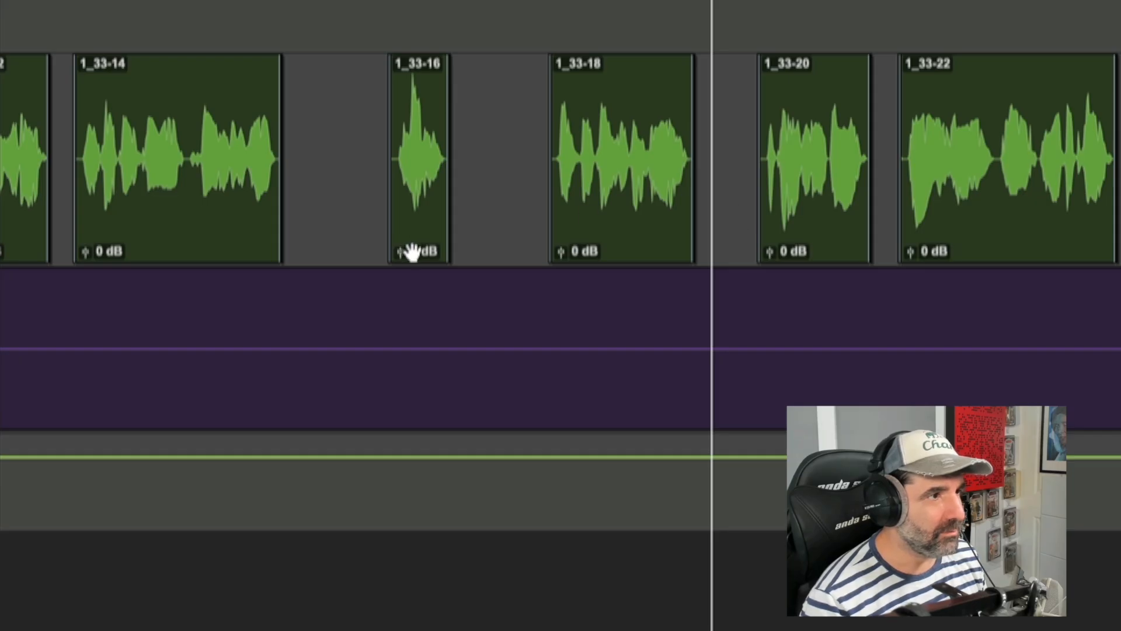
Step: Move clip 1_33-16 slightly earlier and audition the surrounding passage
left_click_drag(412, 251, 393, 243)
left_click(61, 130)
key("space")
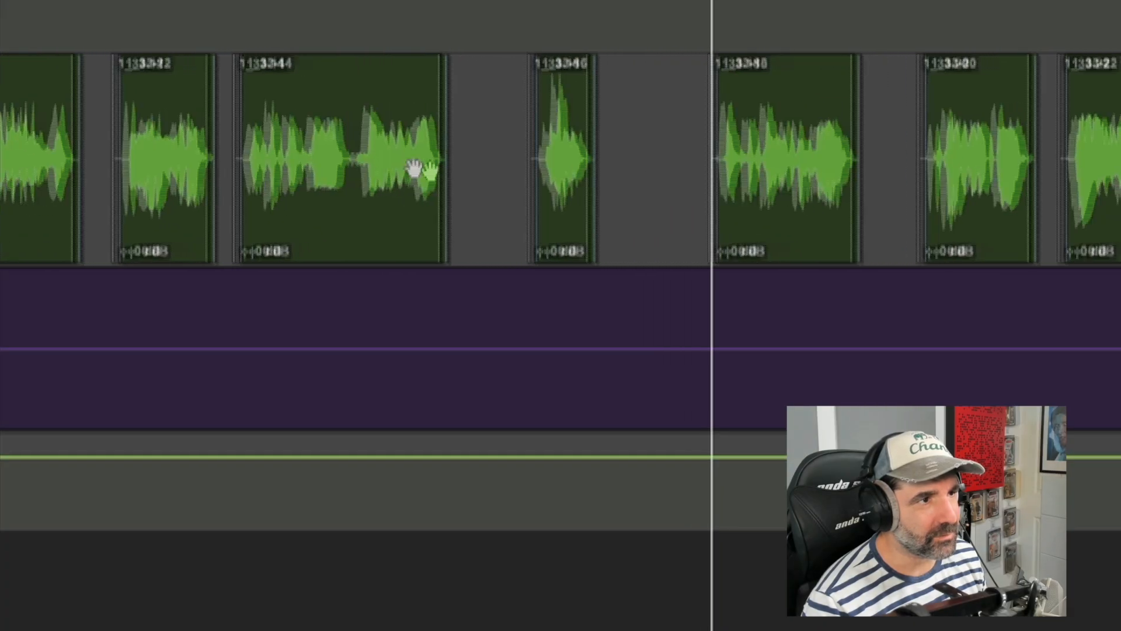
key("space")
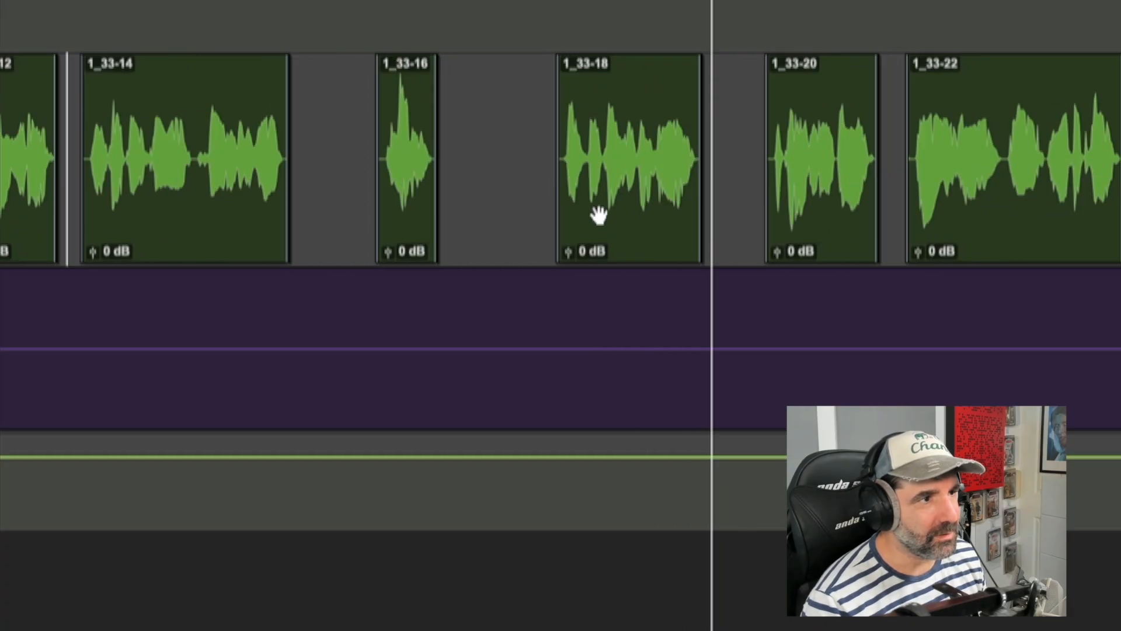
Step: Select clip 1_33-18 and every clip after it, move them earlier, and audition the result
left_click(628, 241)
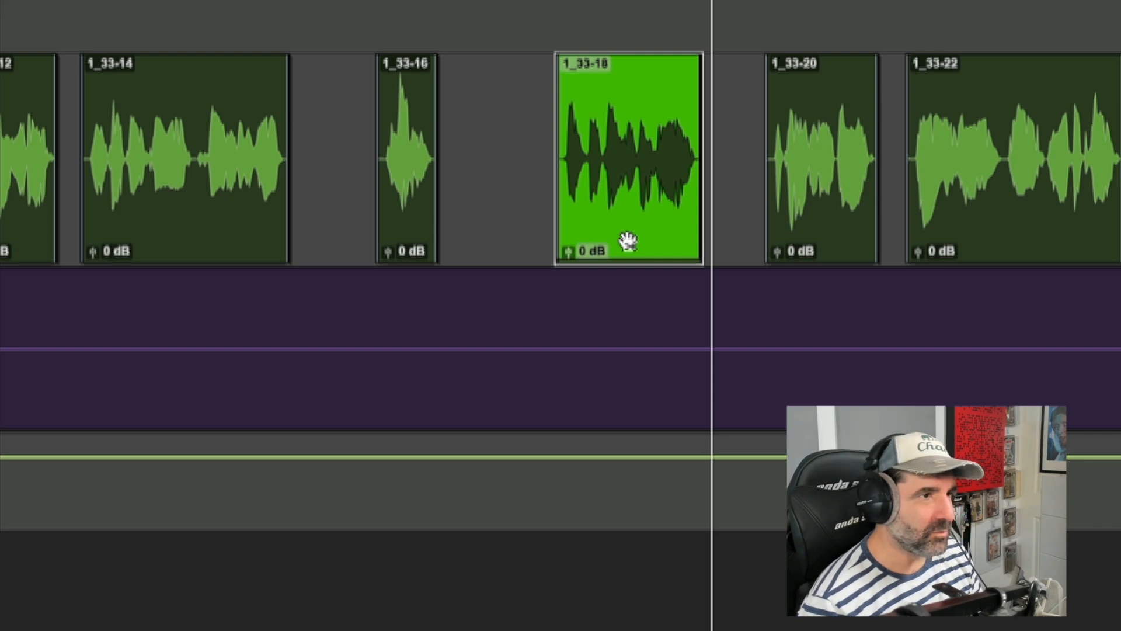
key("alt+shift+Return")
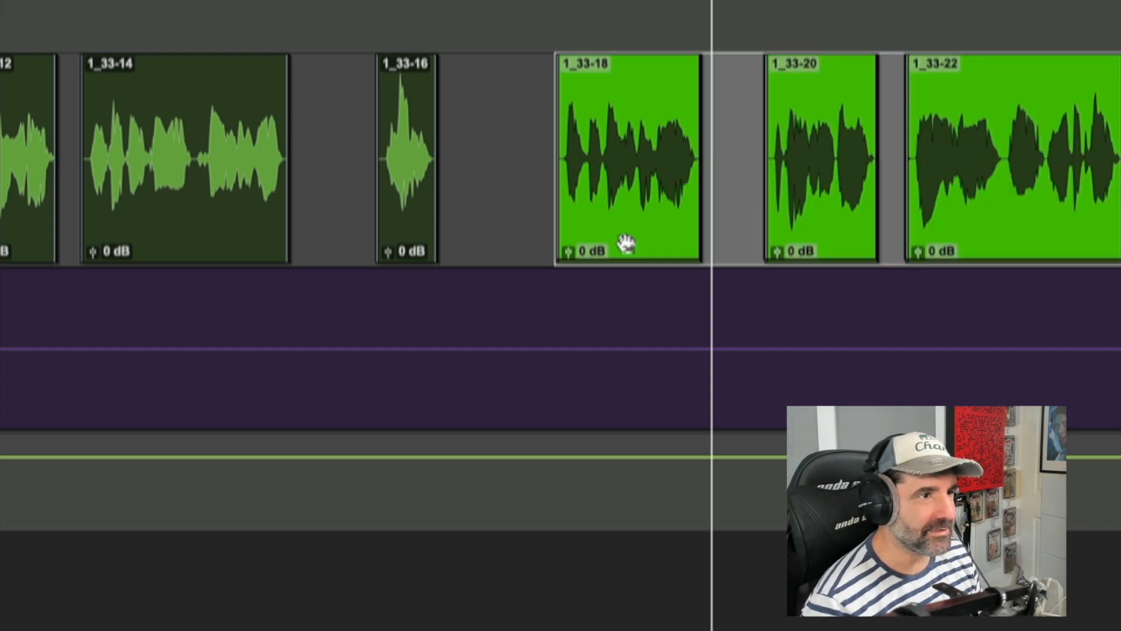
left_click_drag(623, 242, 588, 231)
left_click(239, 111)
key("space")
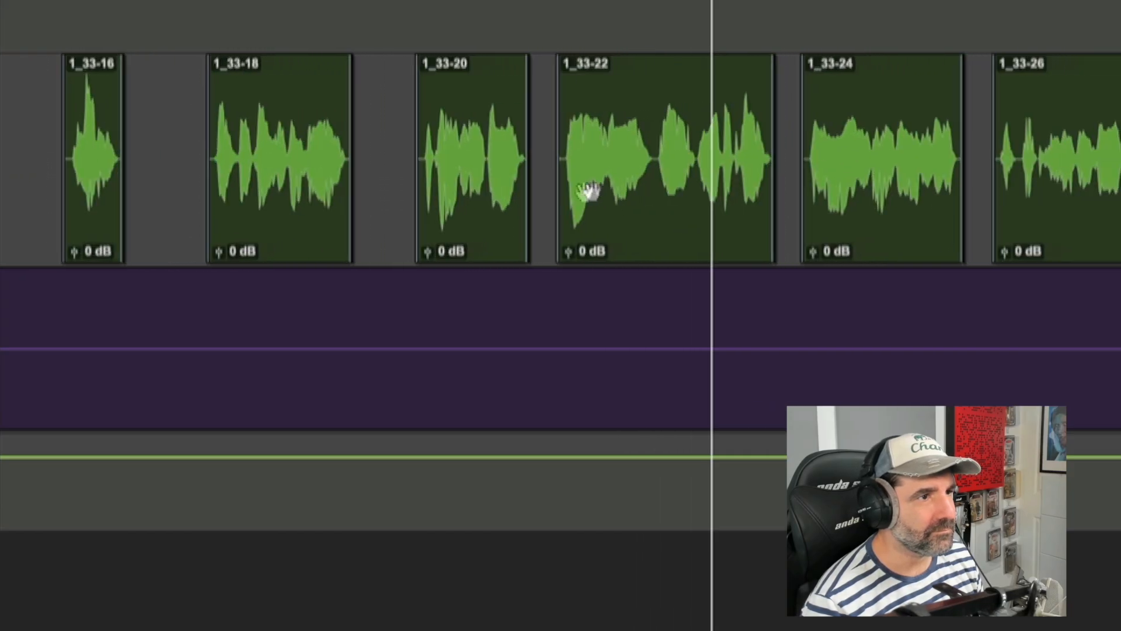
key("space")
Step: Select clip 1_33-20 and every clip after it, shift them slightly later, and audition the result
left_click(392, 241)
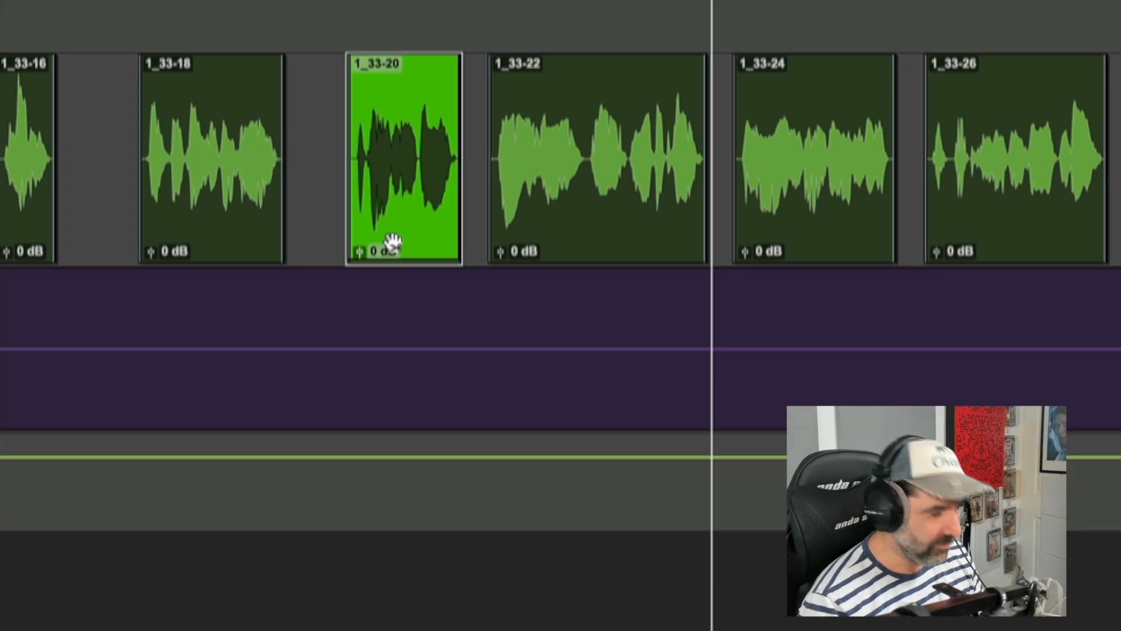
key("alt+shift+Return")
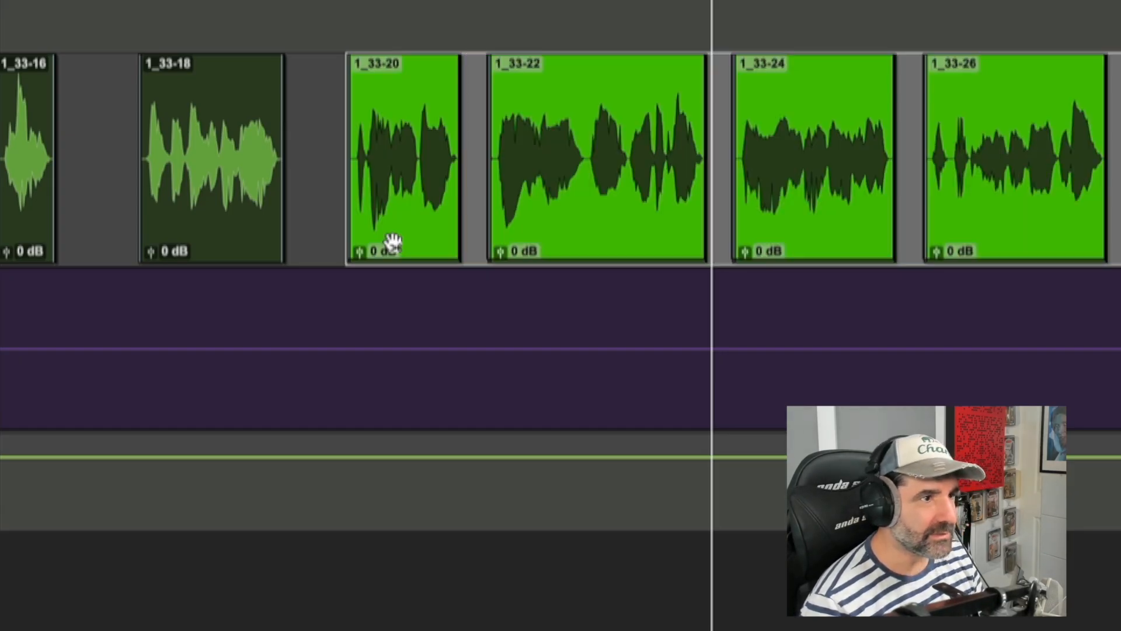
left_click_drag(392, 242, 428, 244)
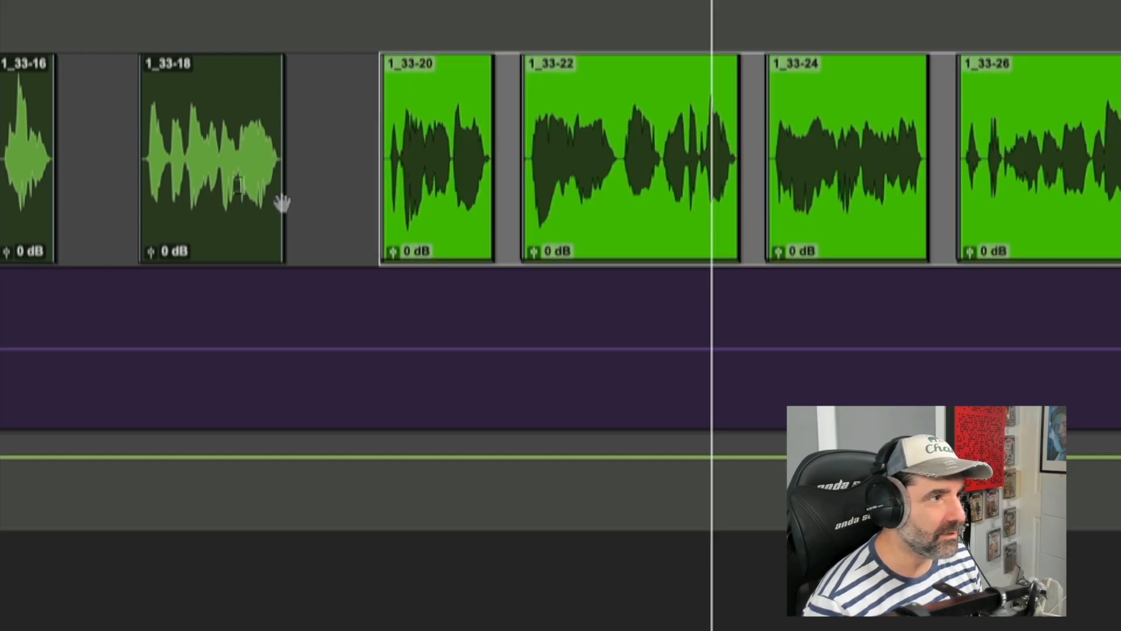
left_click(123, 125)
key("space")
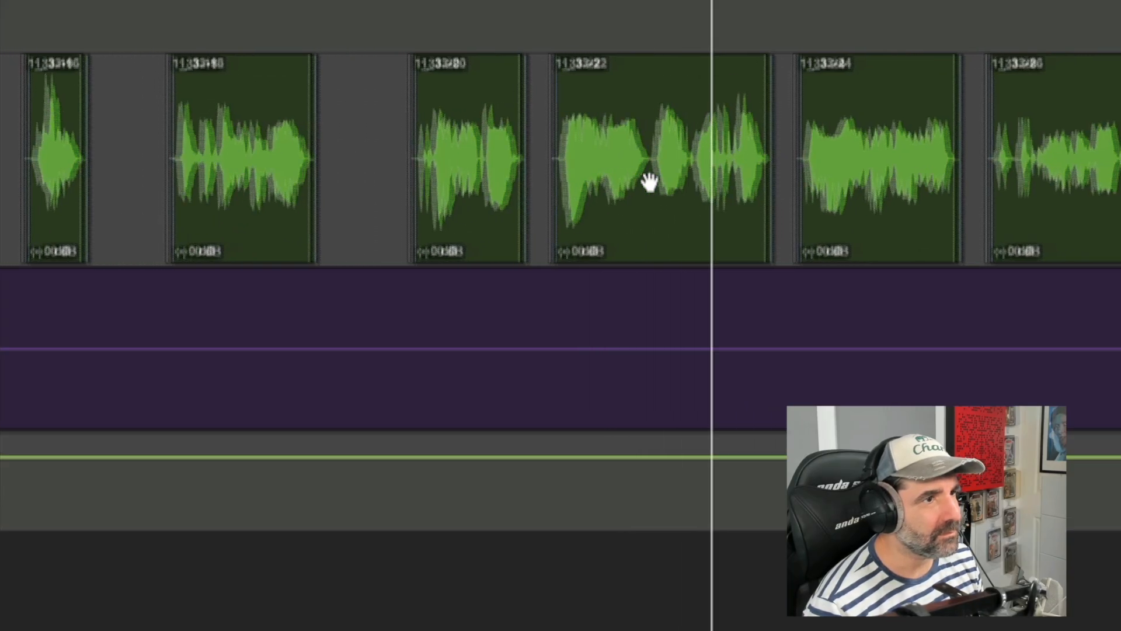
key("space")
Step: Trim the start of clip 1_33-22 slightly later and audition the edit
left_click(533, 234)
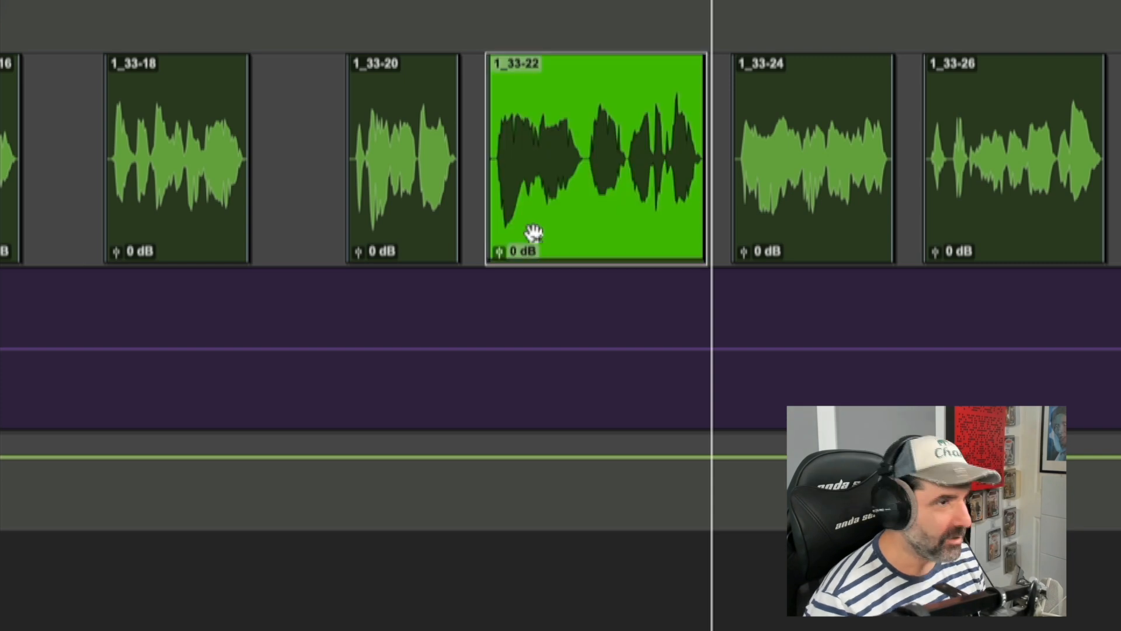
key("ctrl+]")
key("ctrl+]")
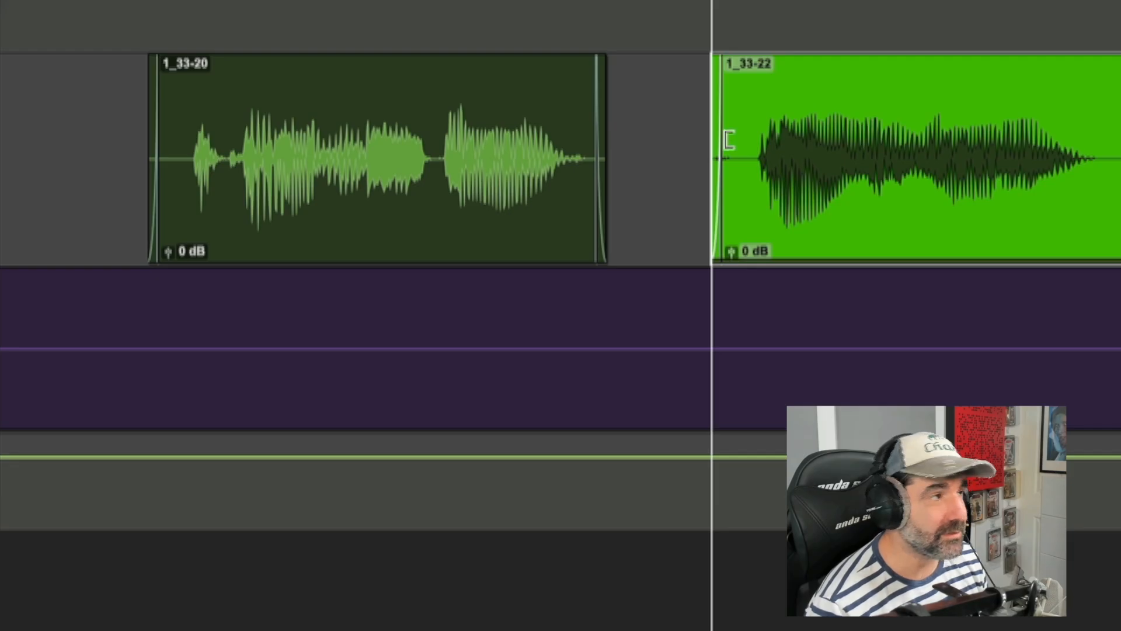
key("ctrl+[")
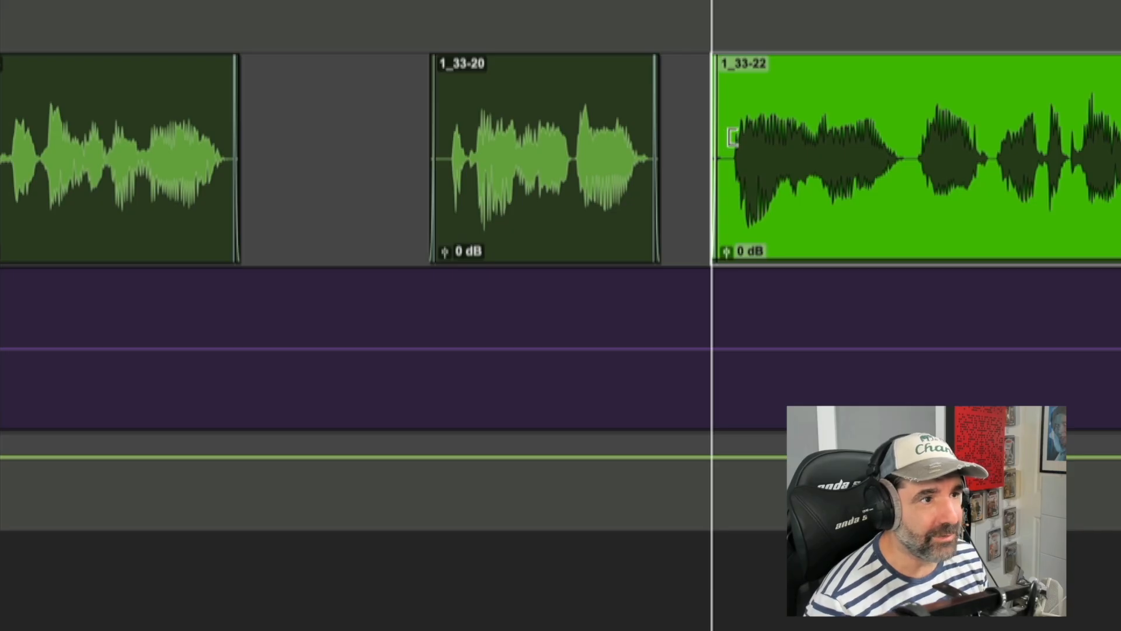
left_click_drag(730, 138, 748, 137)
left_click(403, 121)
key("space")
key("ctrl+[")
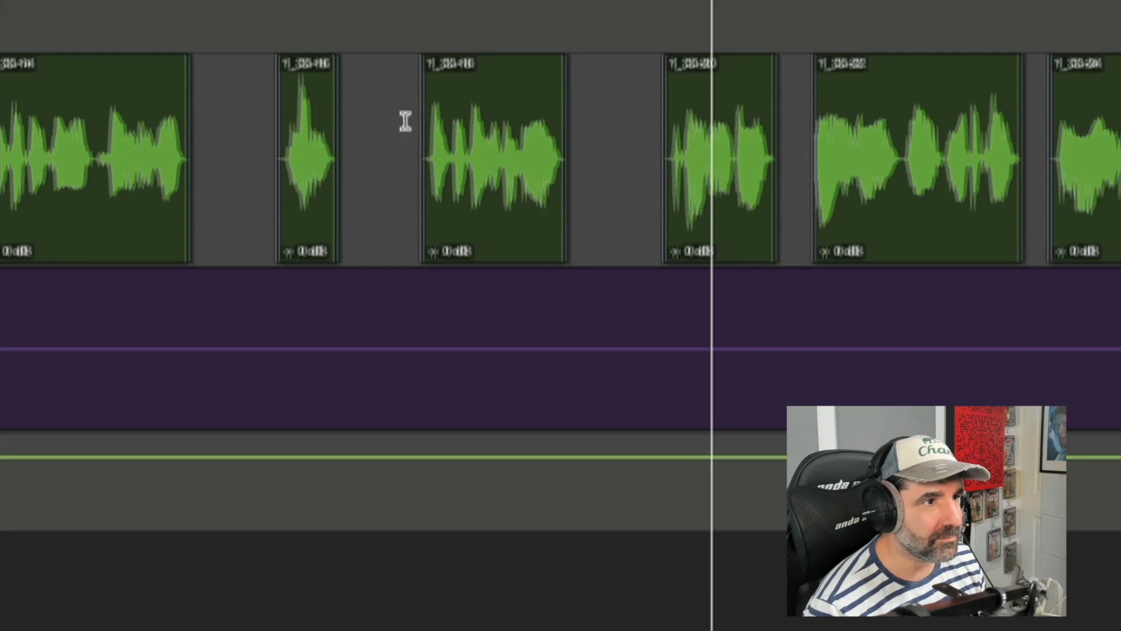
Step: Trim the start of clip 1_33-28 slightly later and audition the passage leading into it
key("ctrl+]")
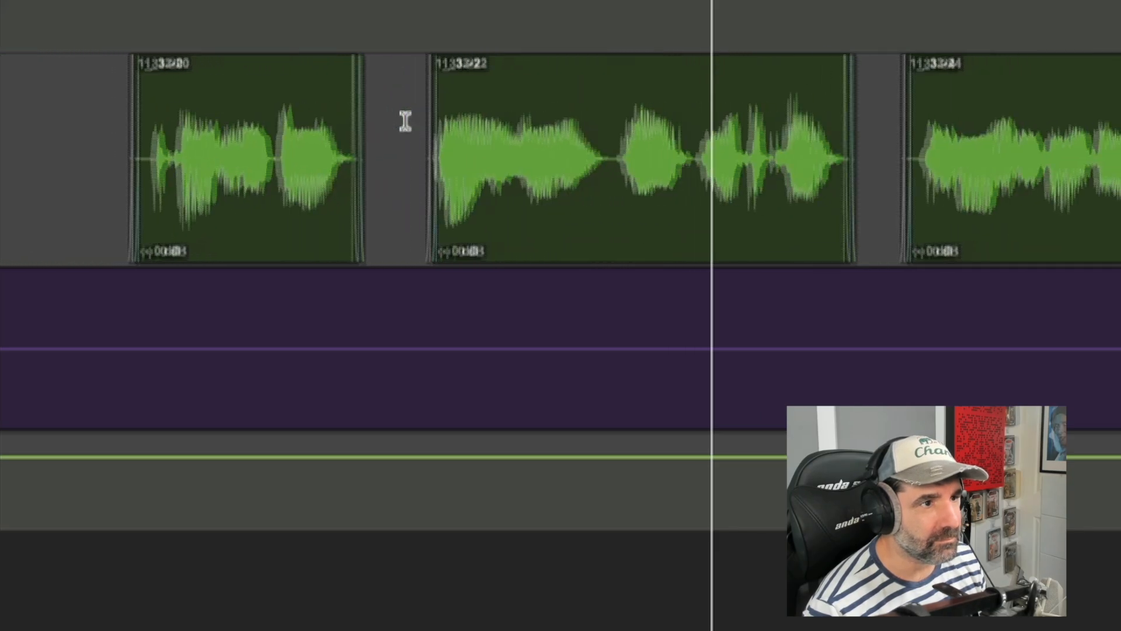
key("ctrl+[")
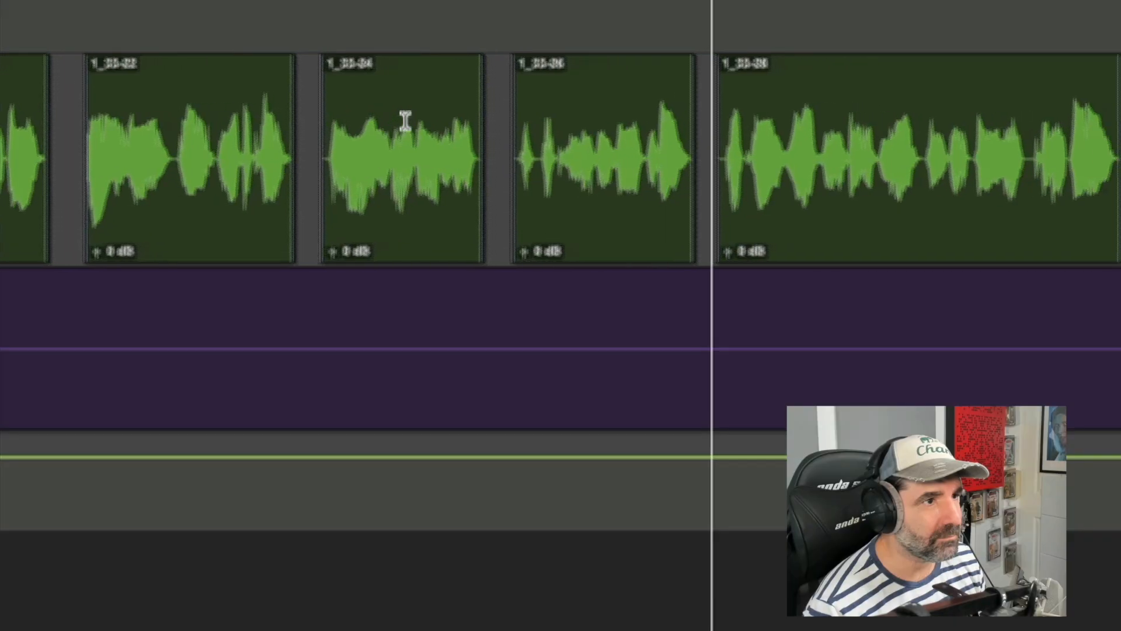
key("ctrl+]")
key("ctrl+[")
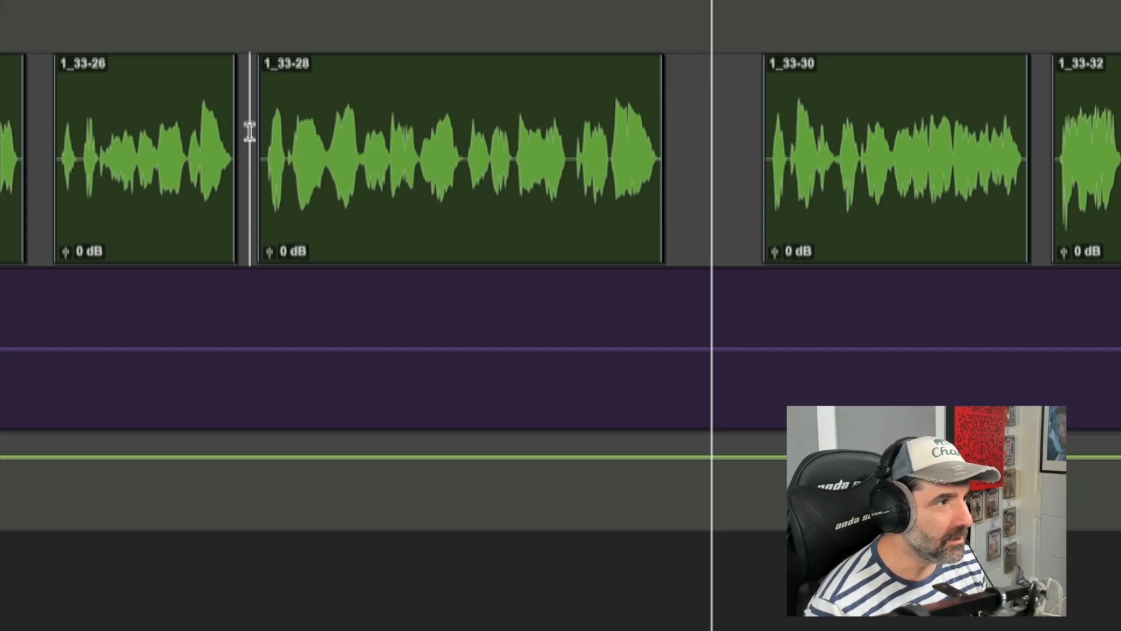
key("ctrl+]")
key("ctrl+]")
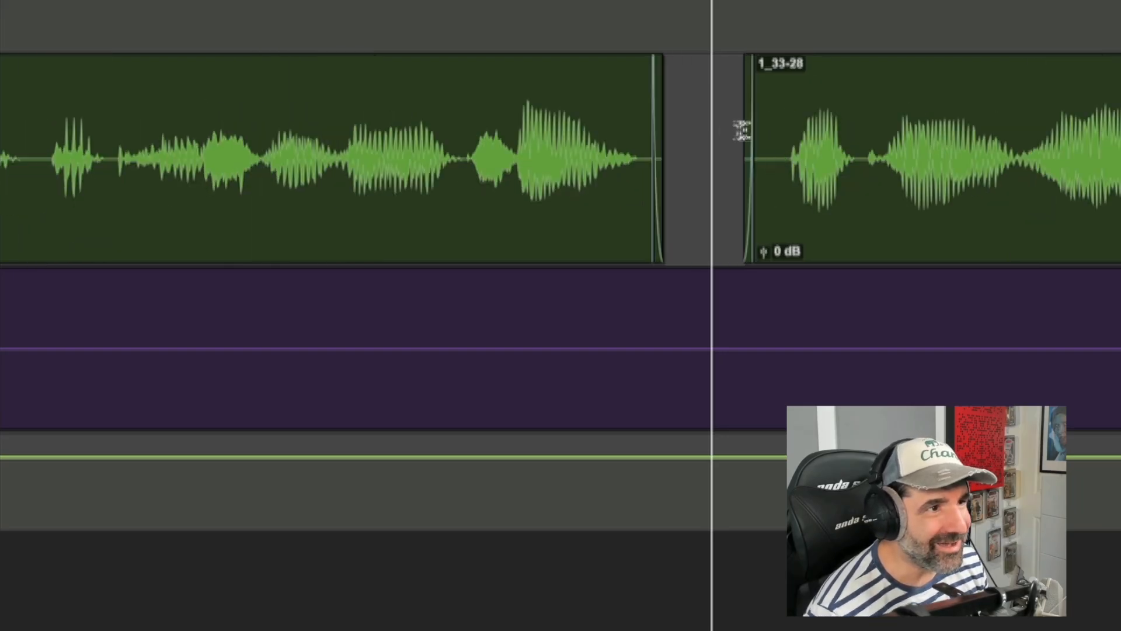
left_click(759, 130)
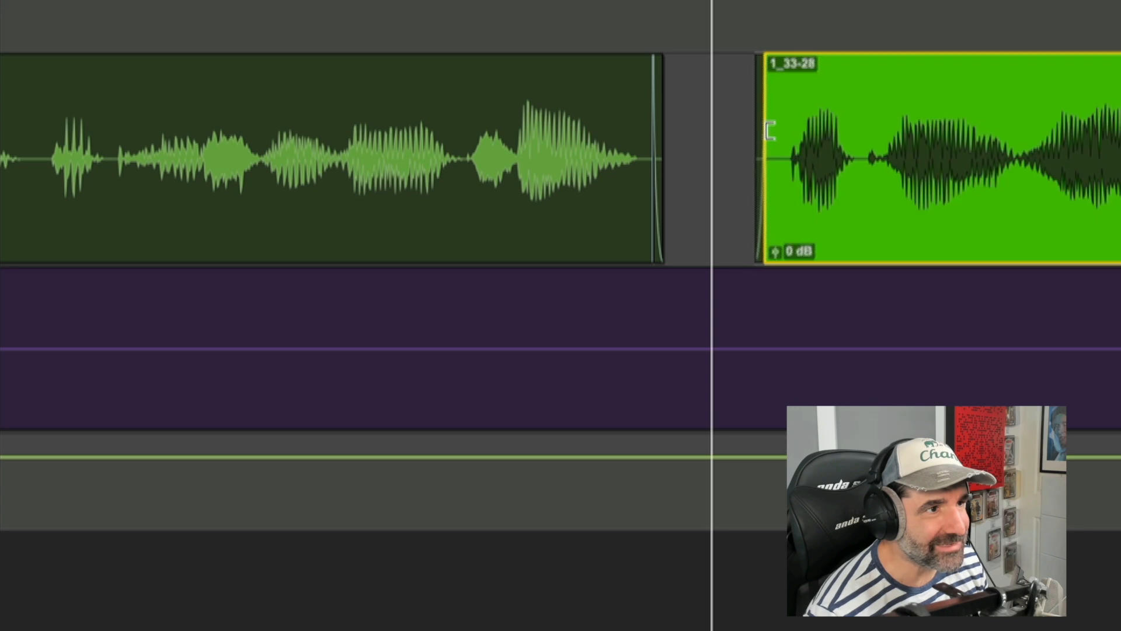
key("ctrl+[")
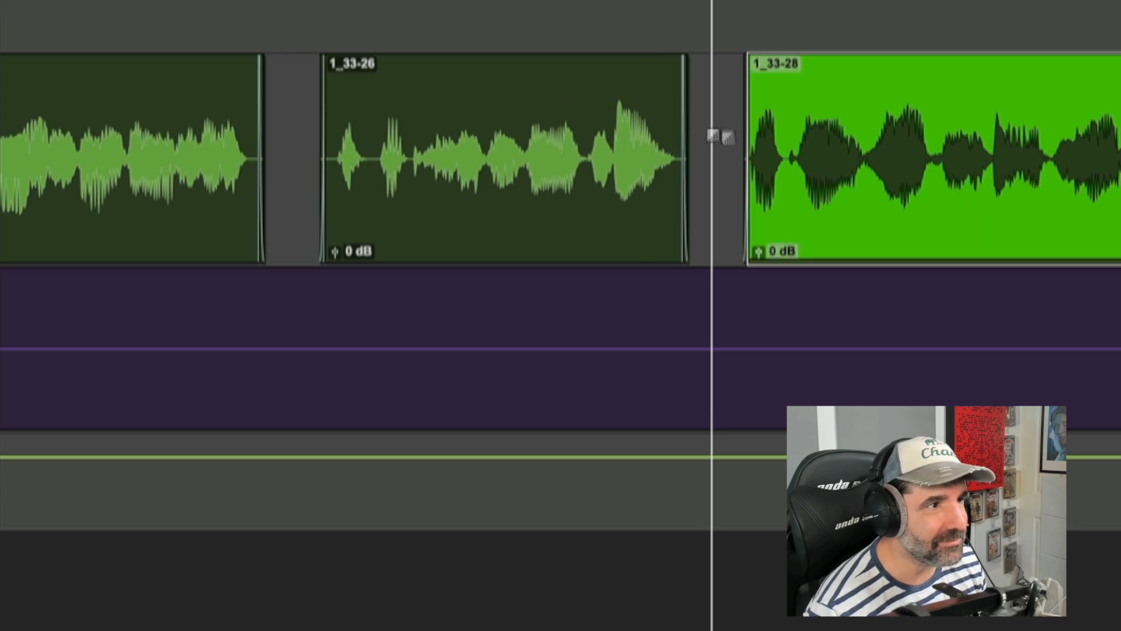
left_click(412, 121)
key("space")
key("ctrl+[")
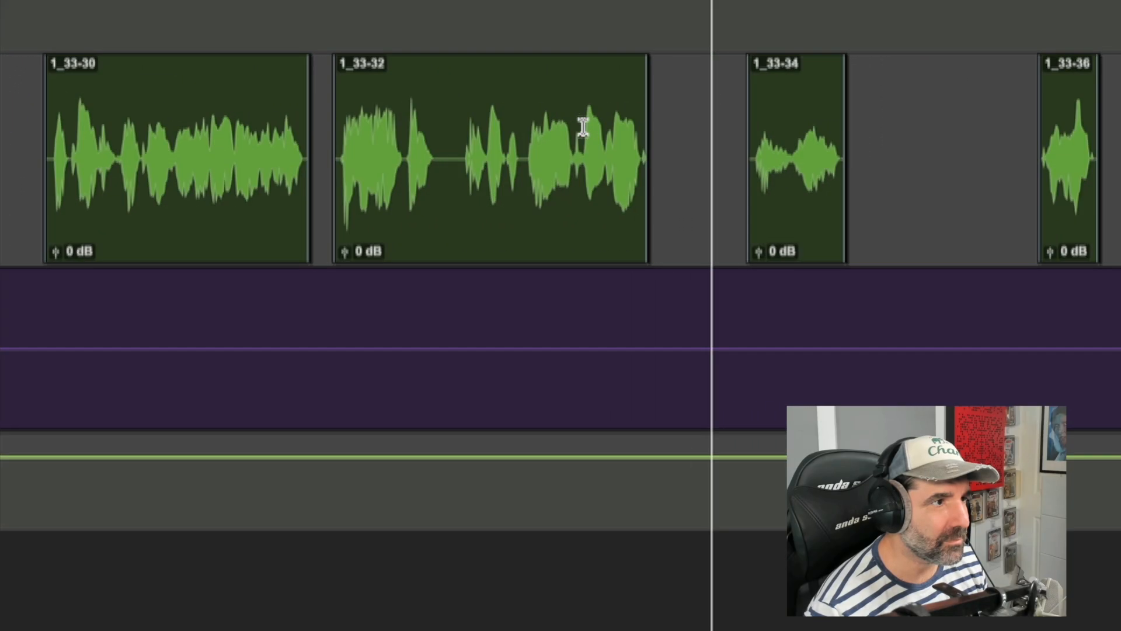
Step: Trim the start of clip 1_33-32 slightly later and audition the edit
key("r")
left_click(465, 125)
key("t")
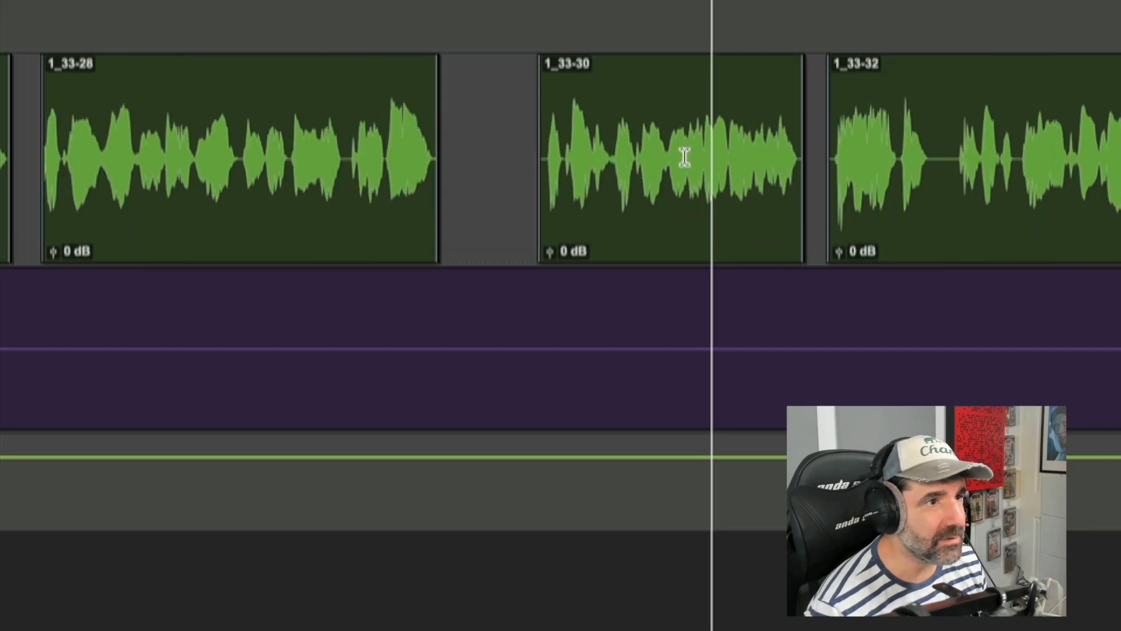
key("t")
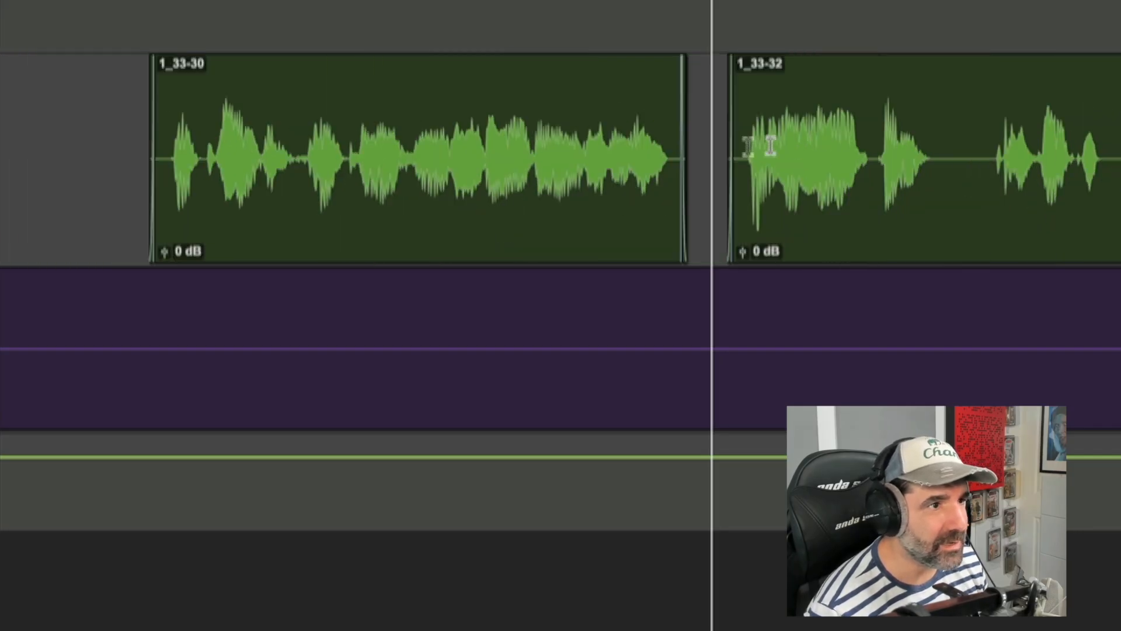
left_click_drag(737, 136, 743, 142)
key("r")
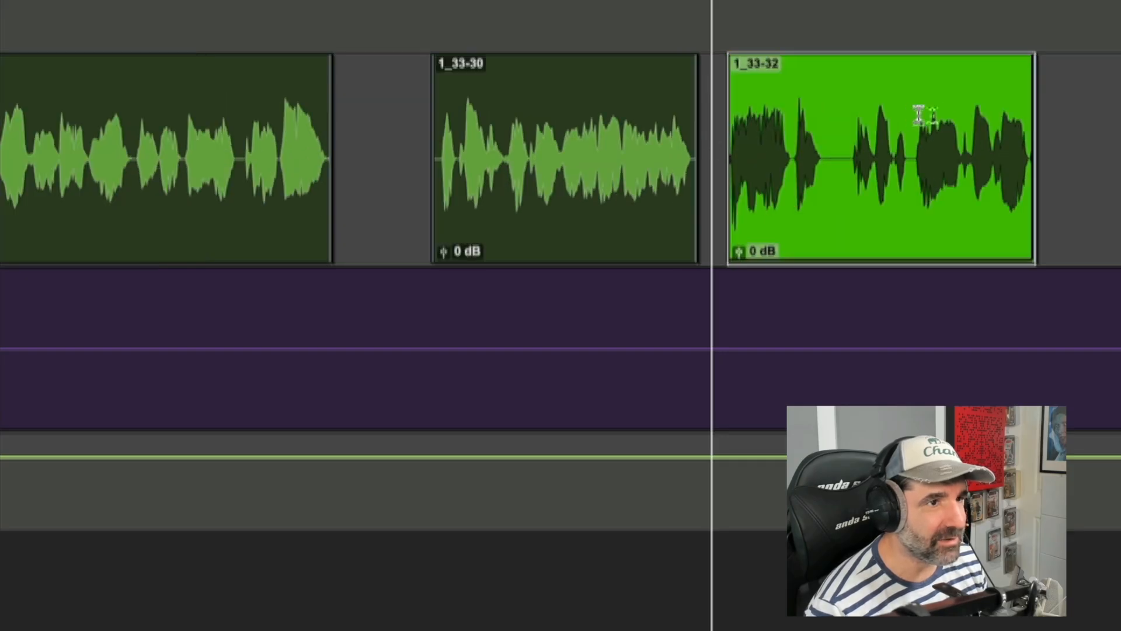
left_click(959, 109)
left_click(932, 120)
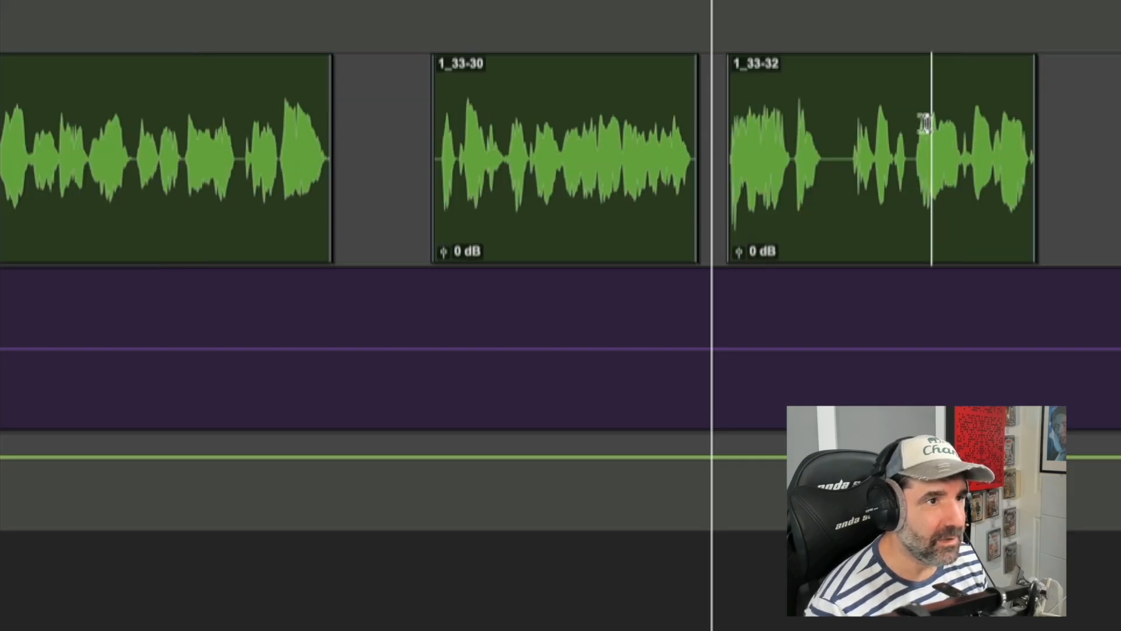
left_click(850, 128)
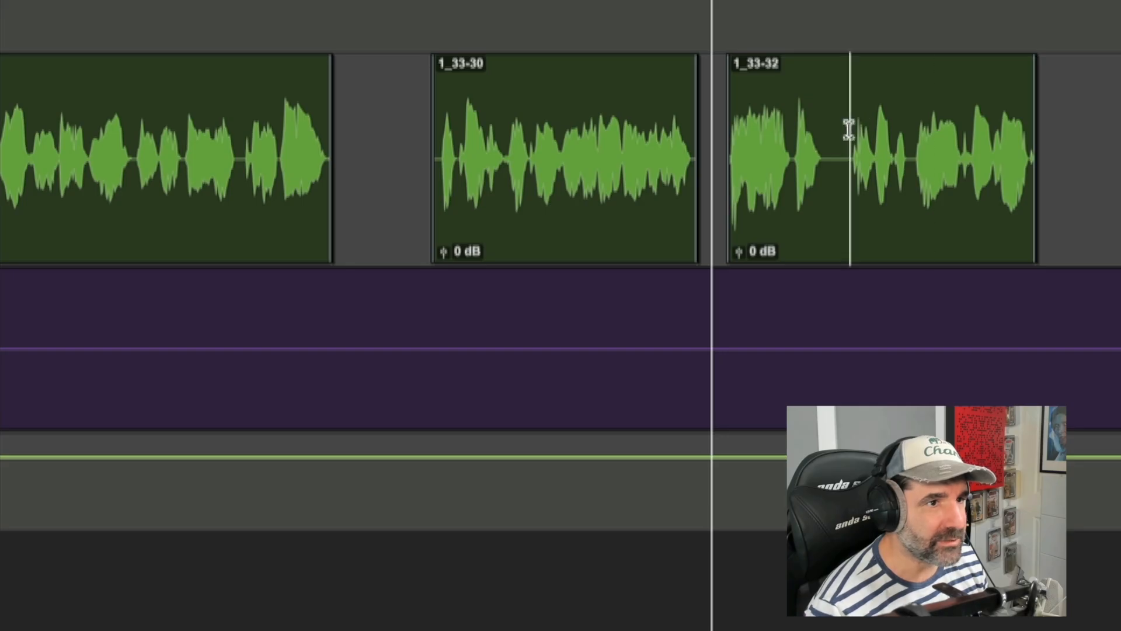
key("space")
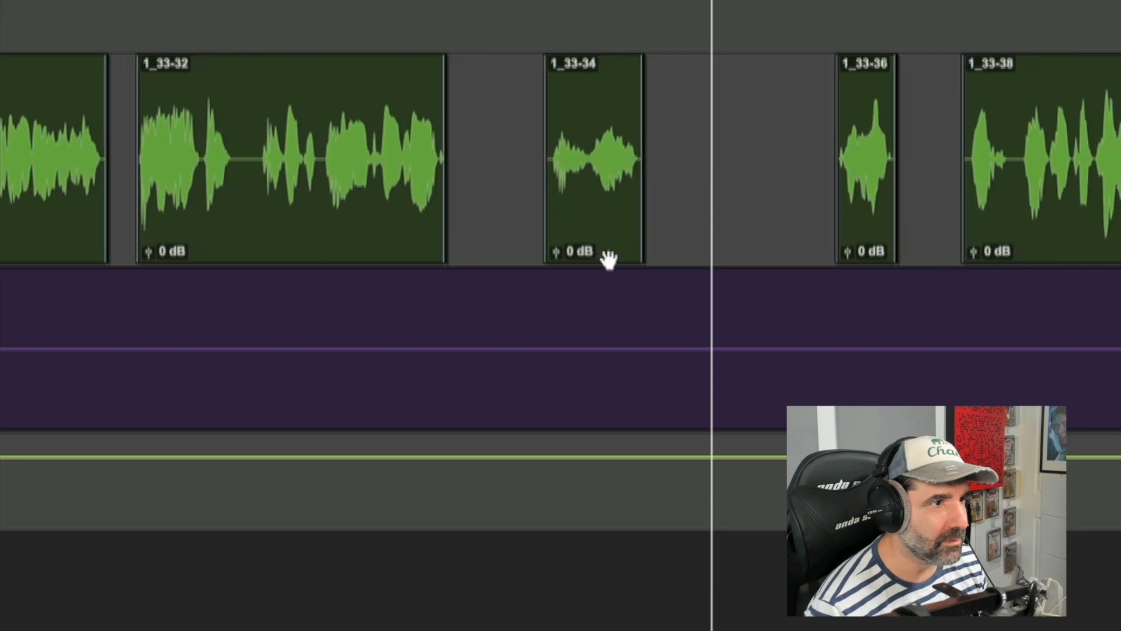
key("space")
Step: Move clip 1_33-34 slightly later and audition the passage around it
left_click(575, 254)
left_click_drag(577, 253, 602, 254)
left_click(819, 133)
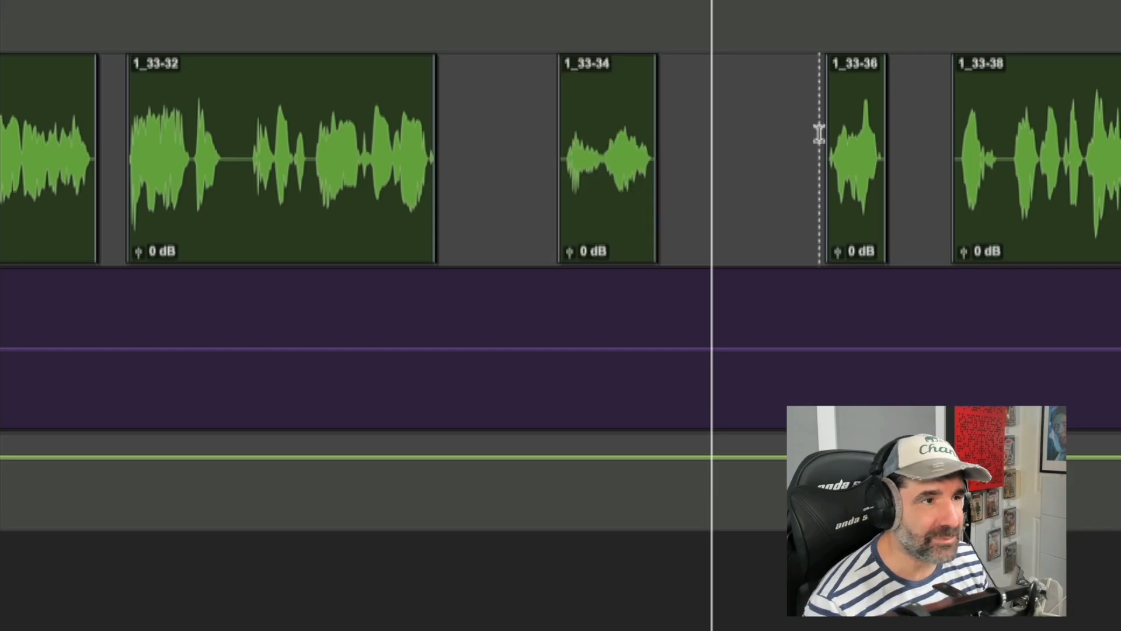
key("space")
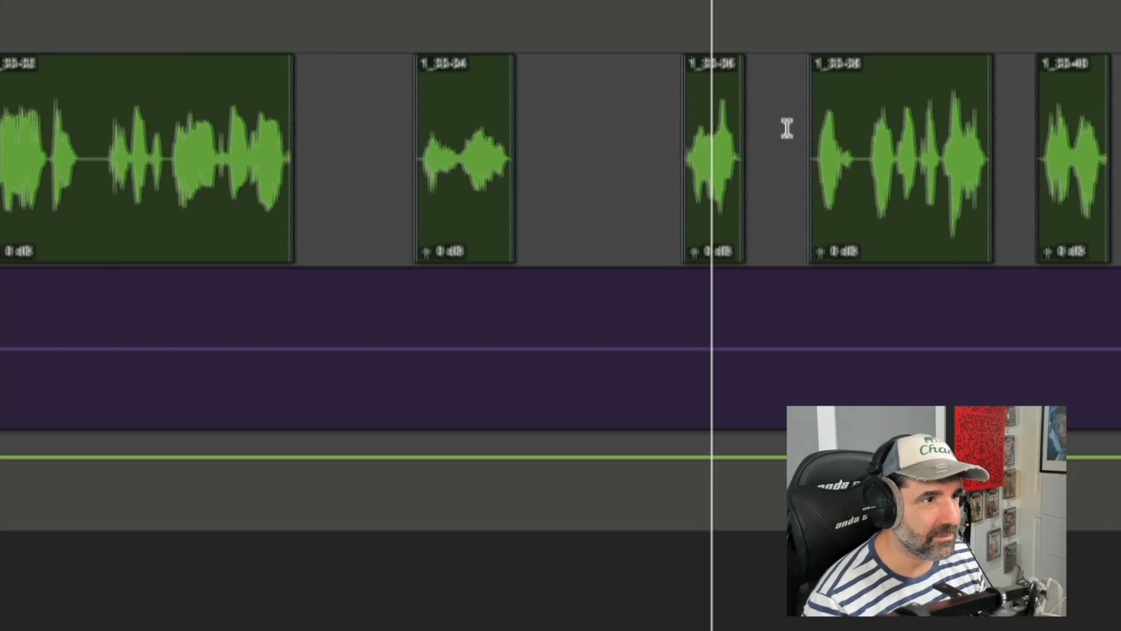
key("space")
Step: Select clip 1_33-36 and every clip after it, move them earlier, and audition the result
left_click(718, 135)
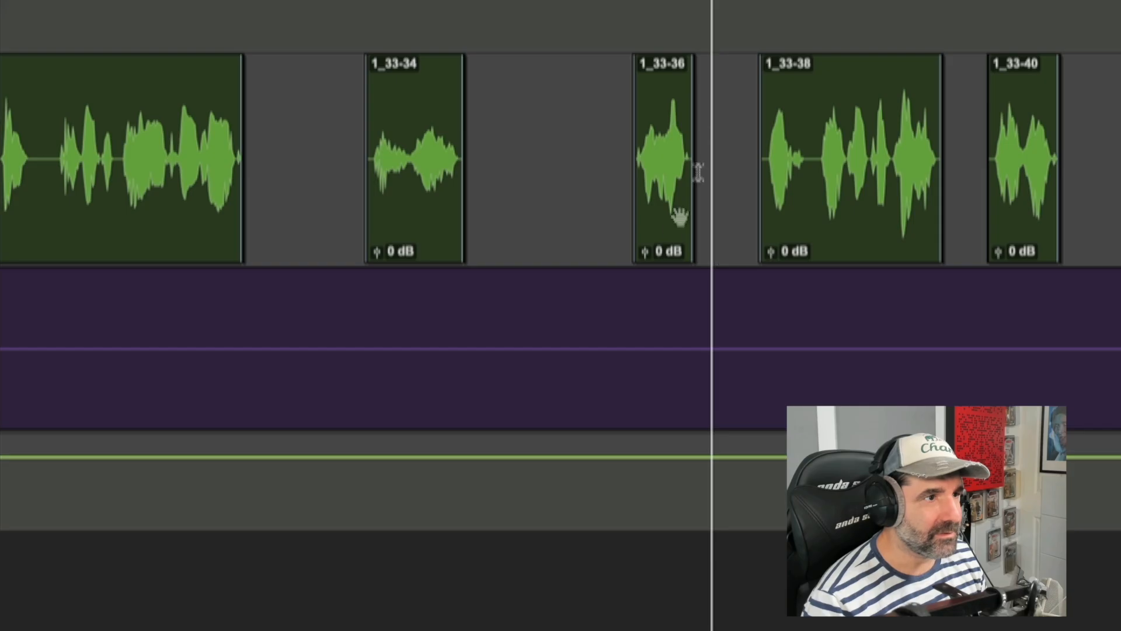
left_click(671, 242)
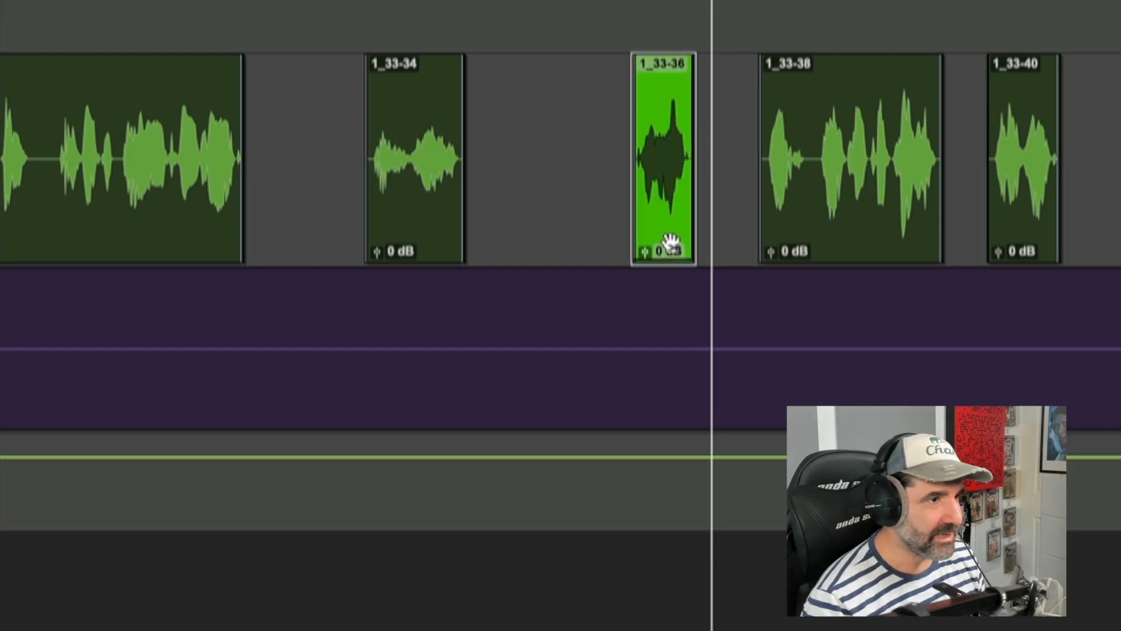
key("alt+shift+Return")
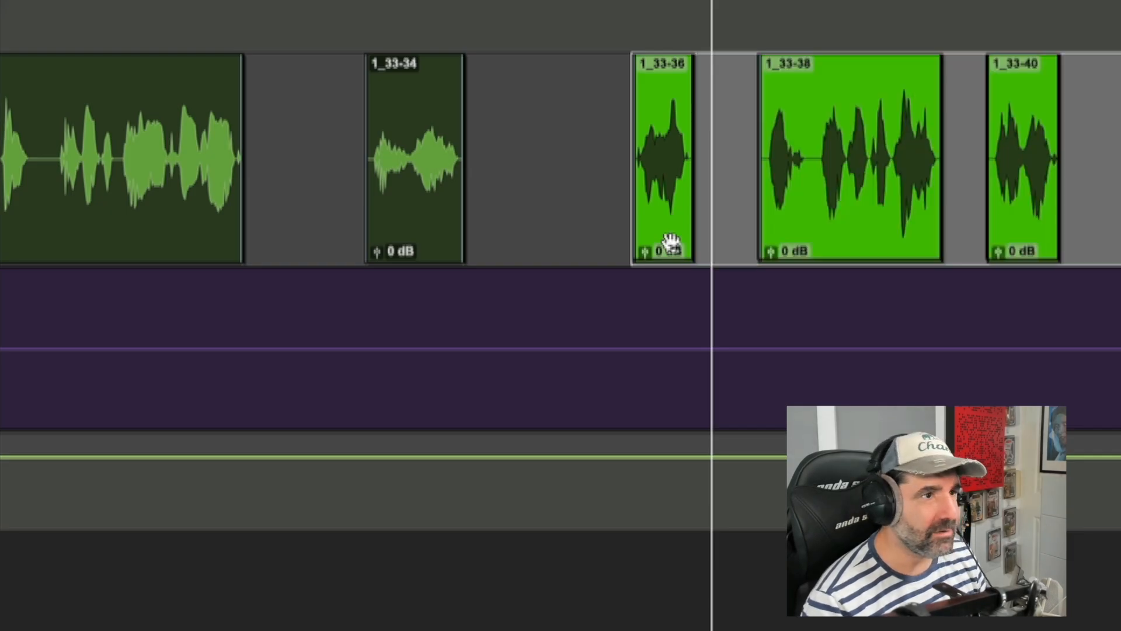
left_click_drag(829, 229, 722, 206)
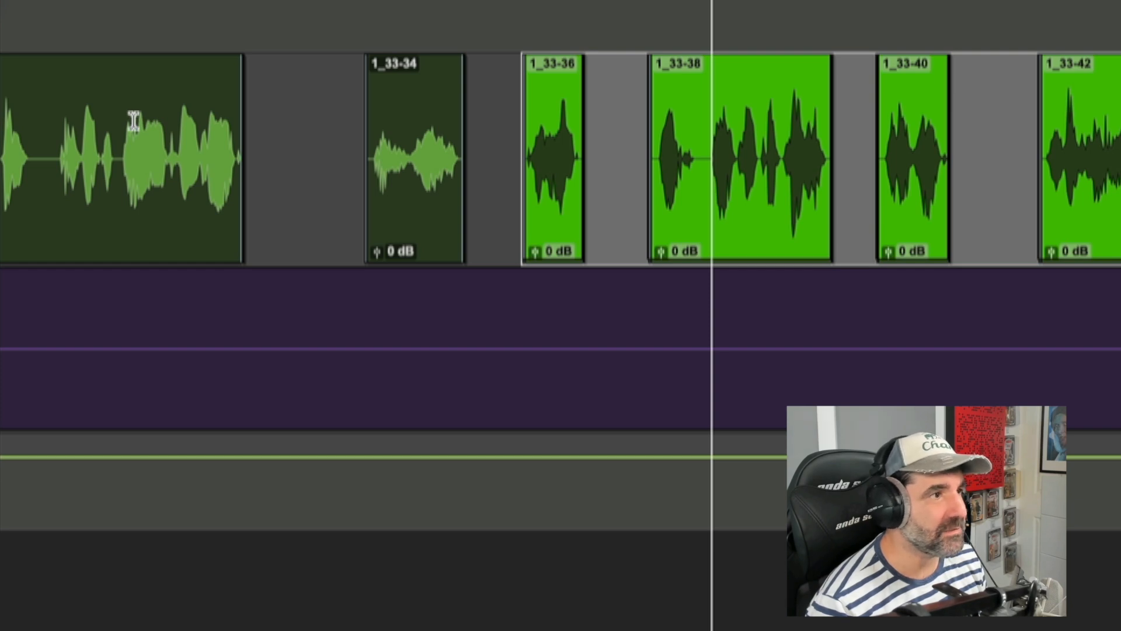
left_click(68, 122)
key("space")
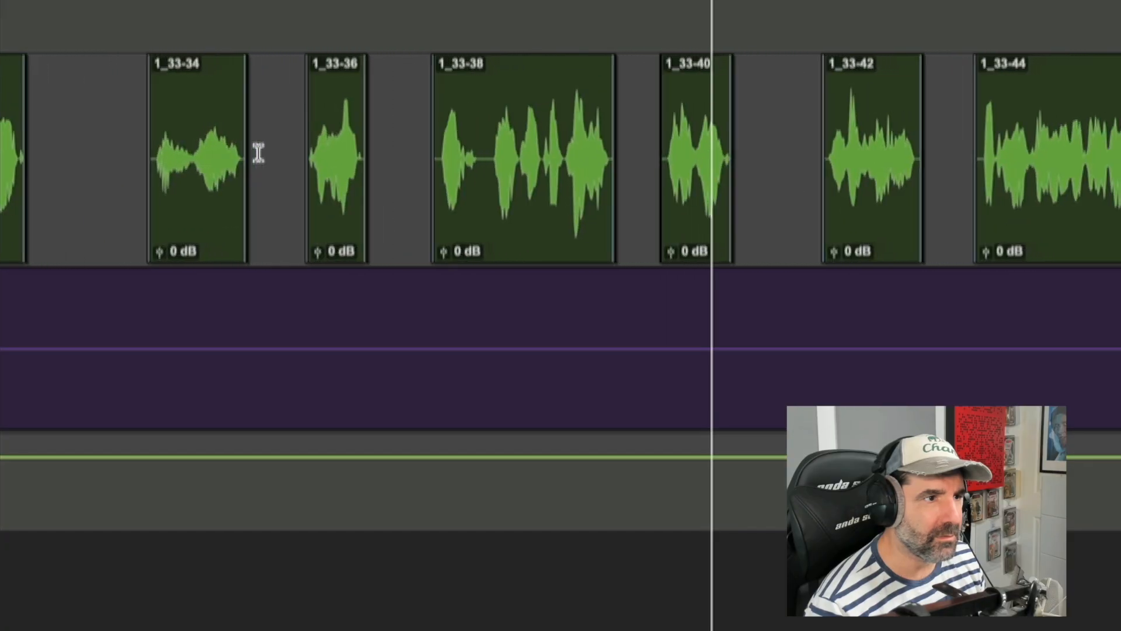
Step: Audition the gap between clips 1_33-34 and 1_33-36
left_click(264, 155)
key("ctrl+bracketright")
key("t")
key("r")
left_click(627, 132)
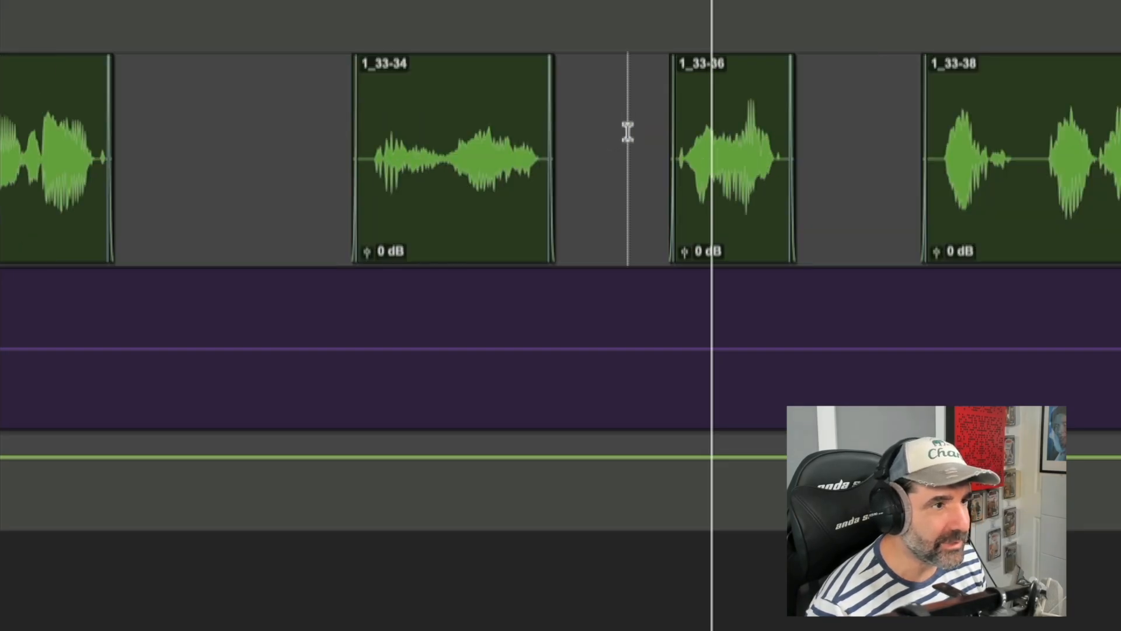
key("space")
key("space")
Step: Trim the start of clip 1_33-36 later and audition the passage leading into it
left_click(581, 136)
key("t")
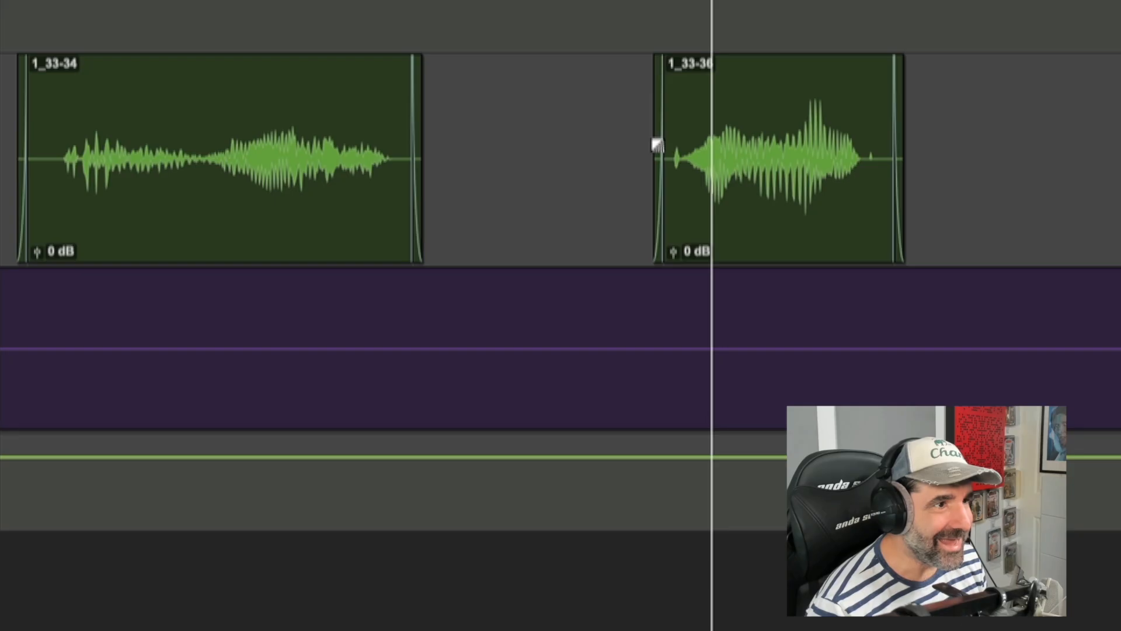
key("t")
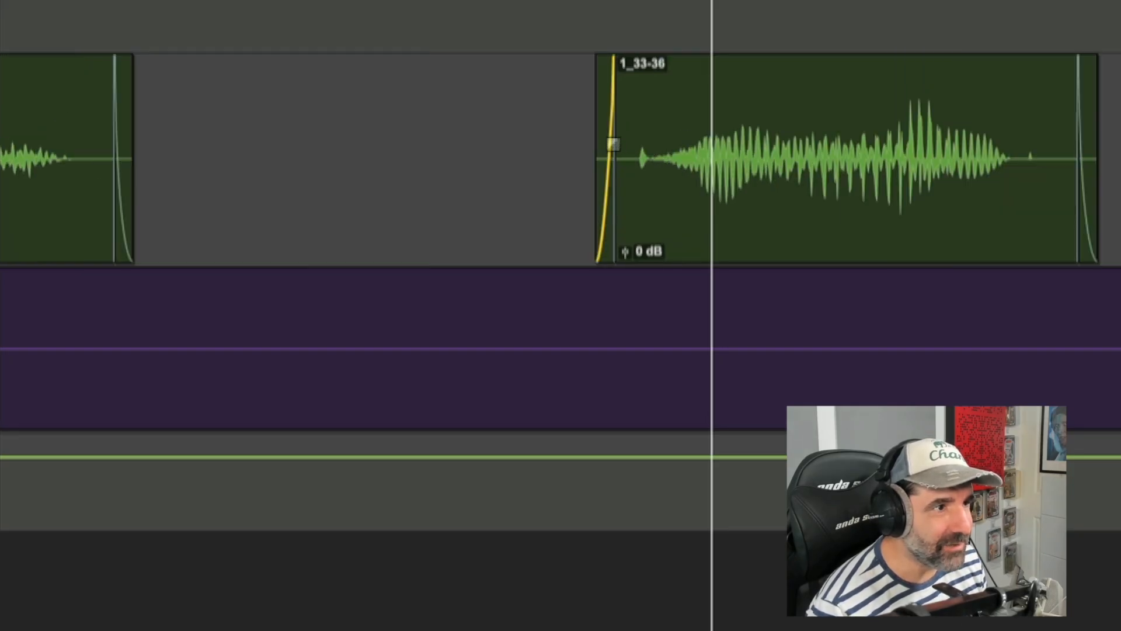
left_click_drag(618, 130, 662, 133)
key("r")
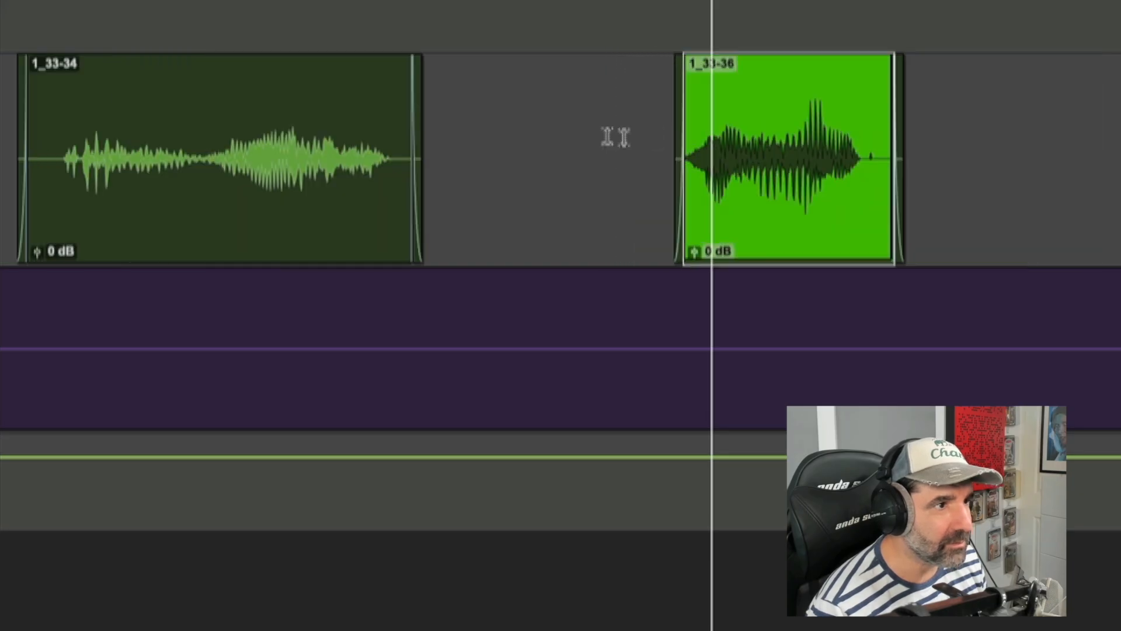
left_click(598, 132)
scroll(598, 133, "right", 5)
key("r")
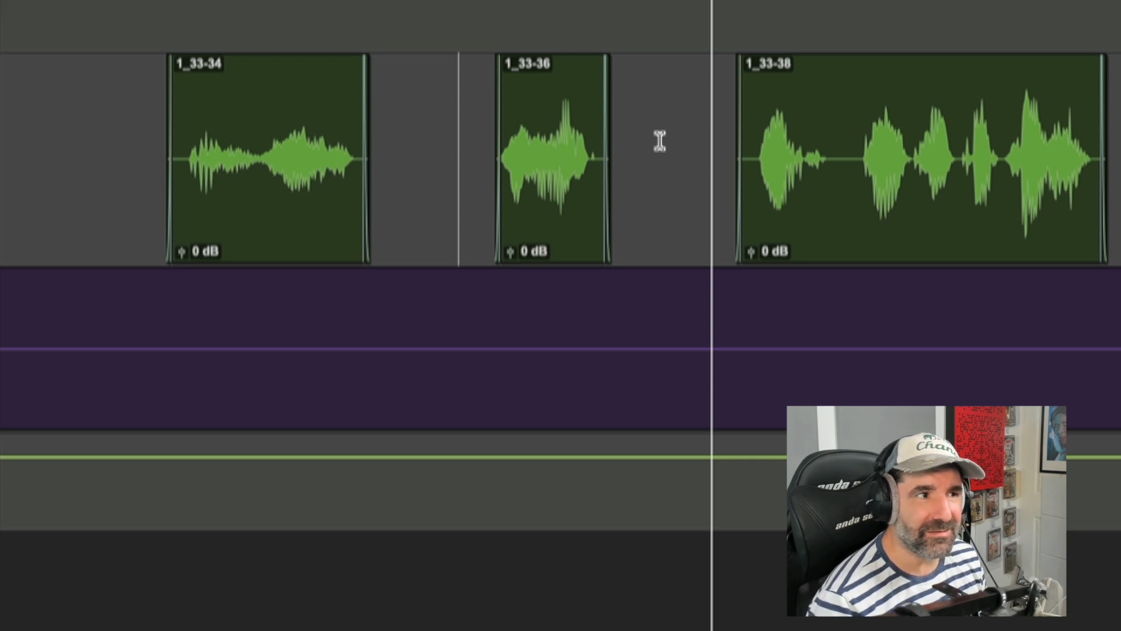
key("r")
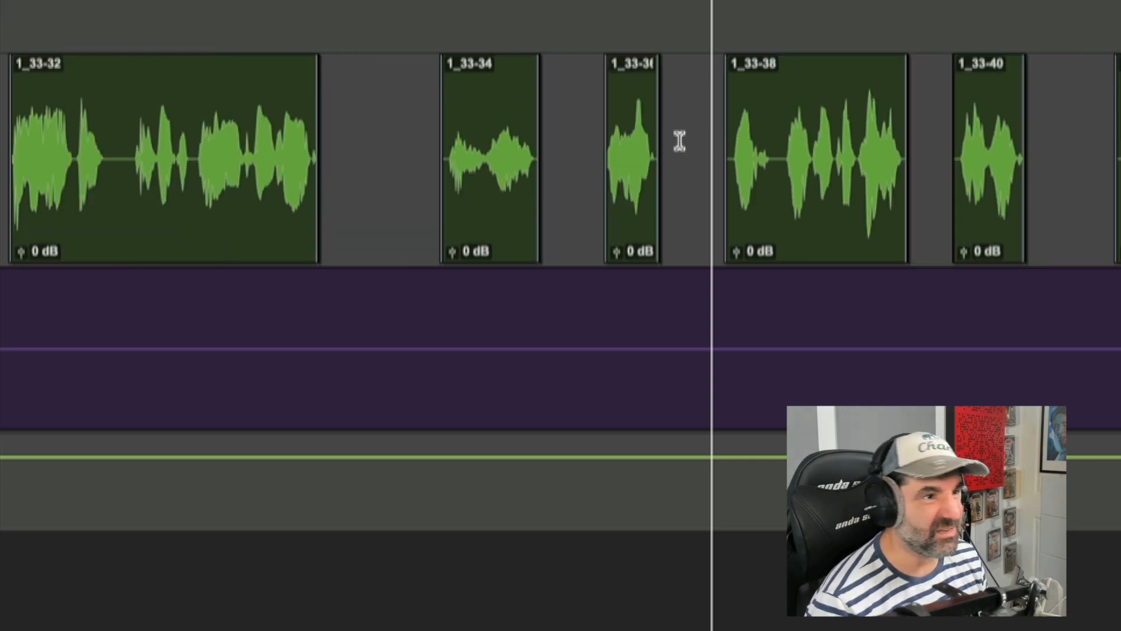
left_click(710, 132)
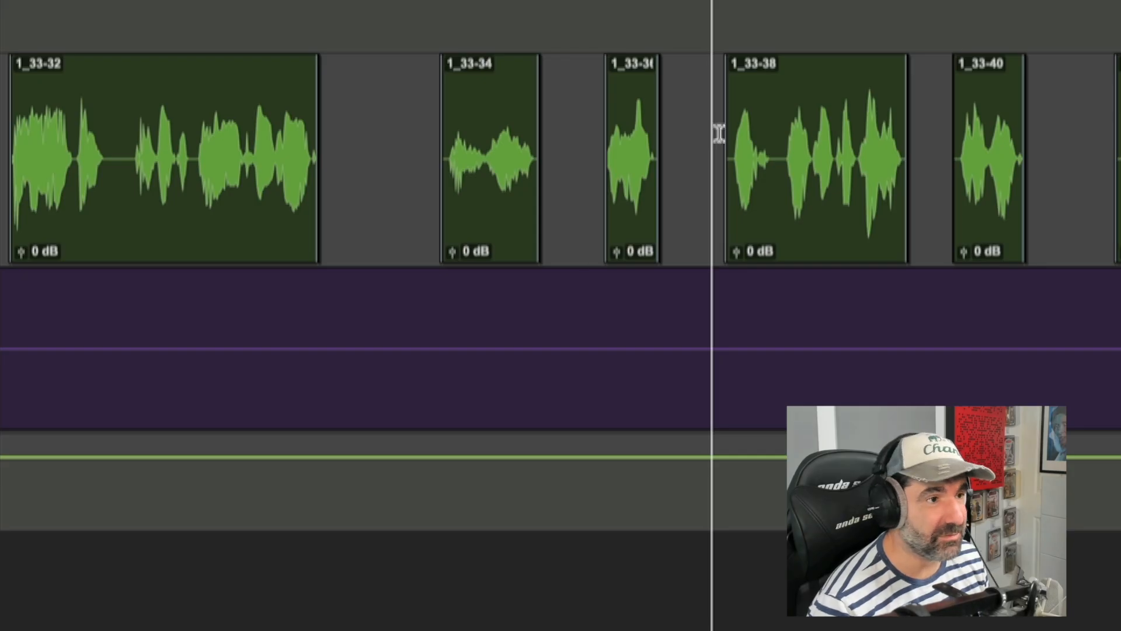
key("space")
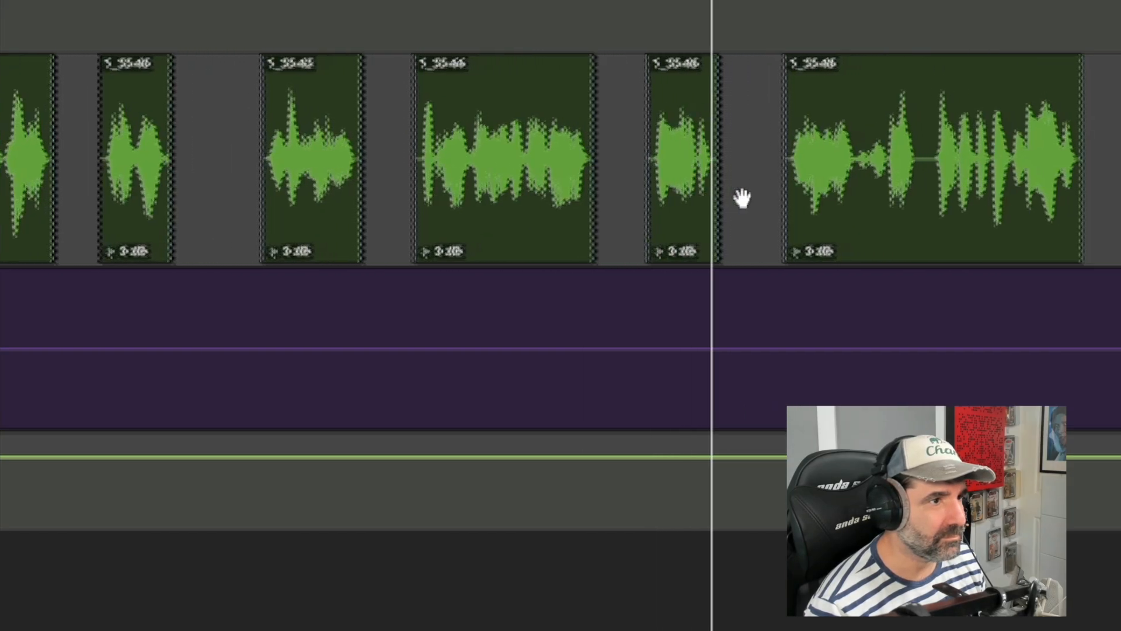
Step: Trim the start of clip 1_33-46 later and audition the passage leading into it
left_click(270, 253)
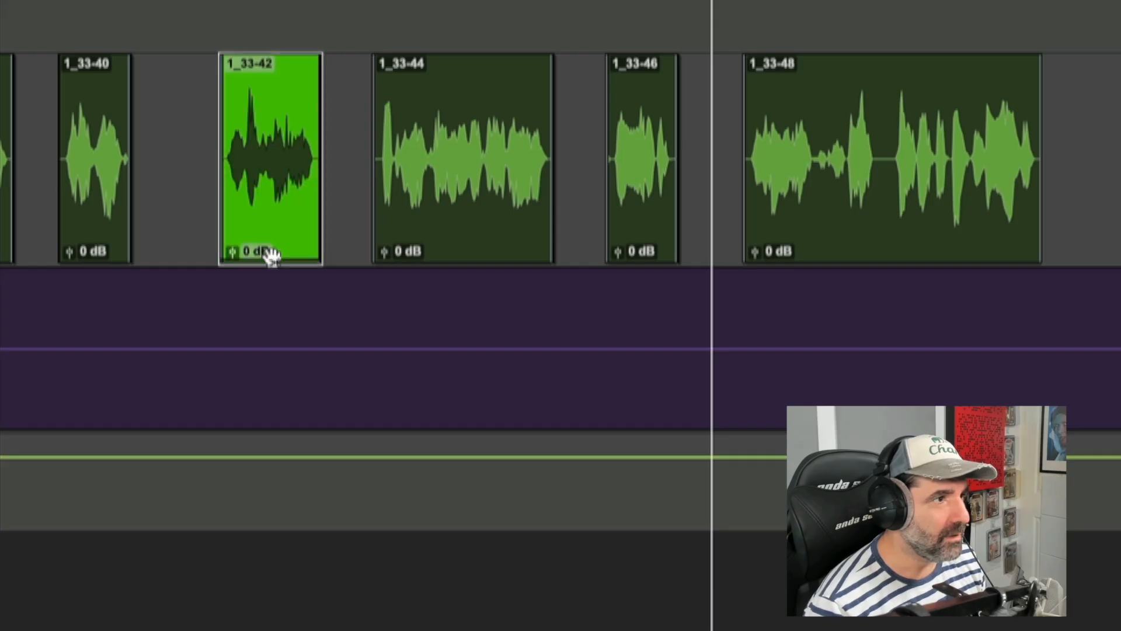
left_click(382, 151)
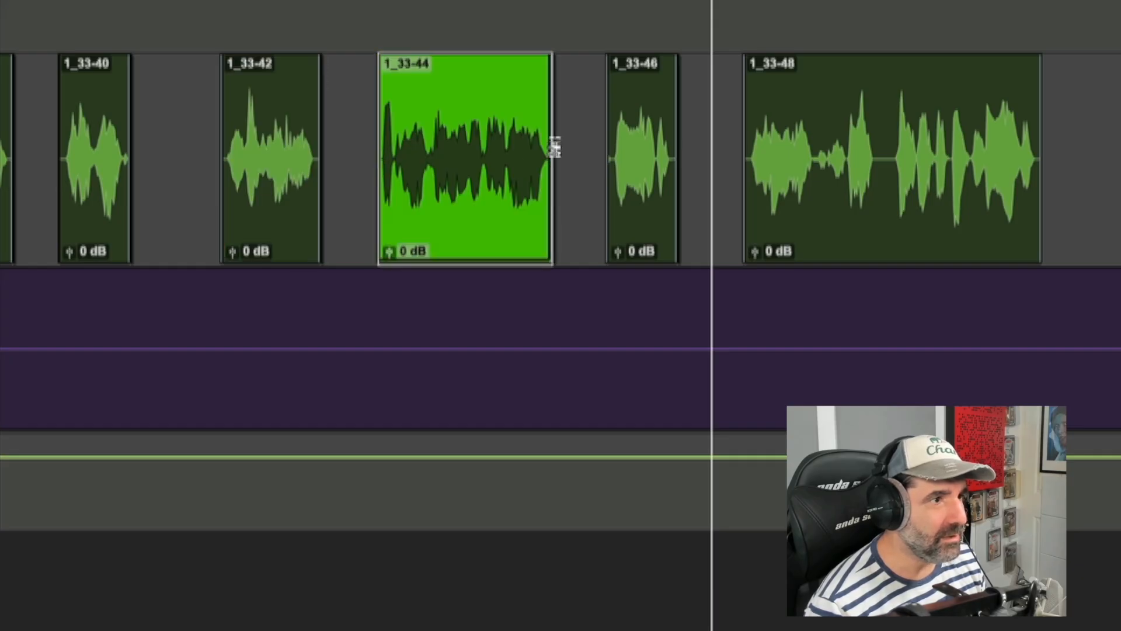
left_click(595, 146)
key("t")
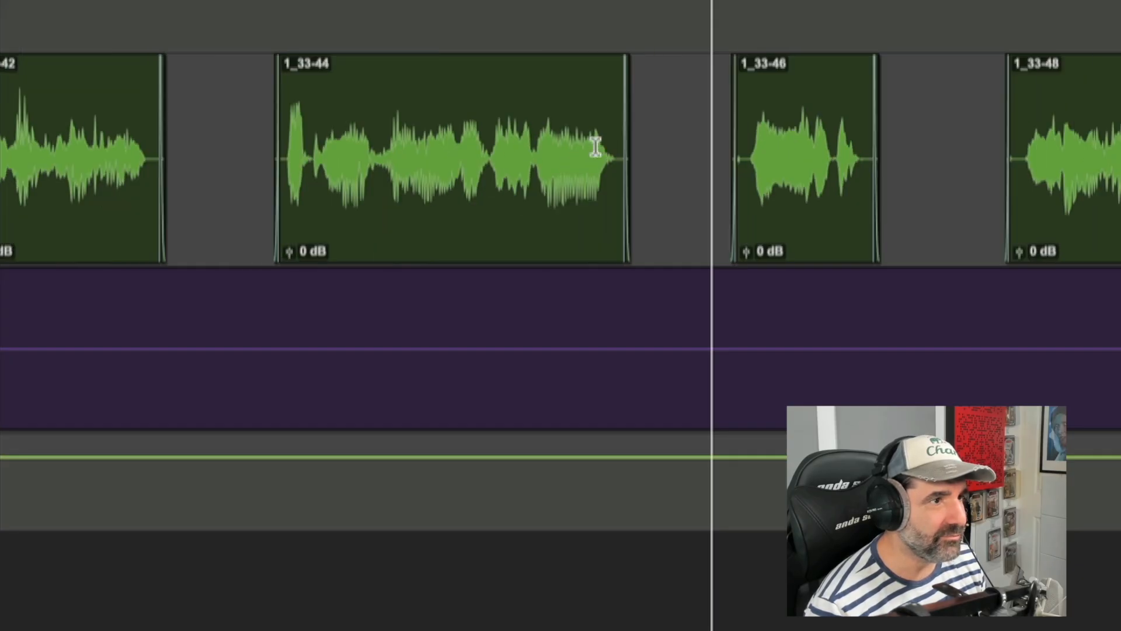
key("t")
key("t")
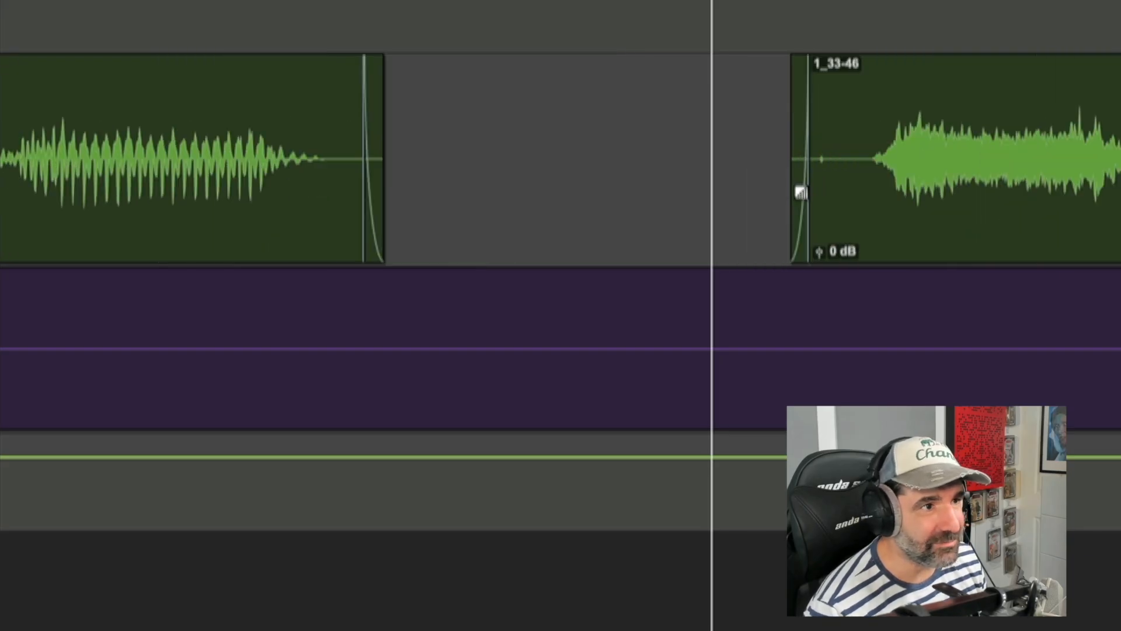
left_click_drag(818, 134, 872, 140)
key("r")
key("r")
key("r")
left_click(693, 148)
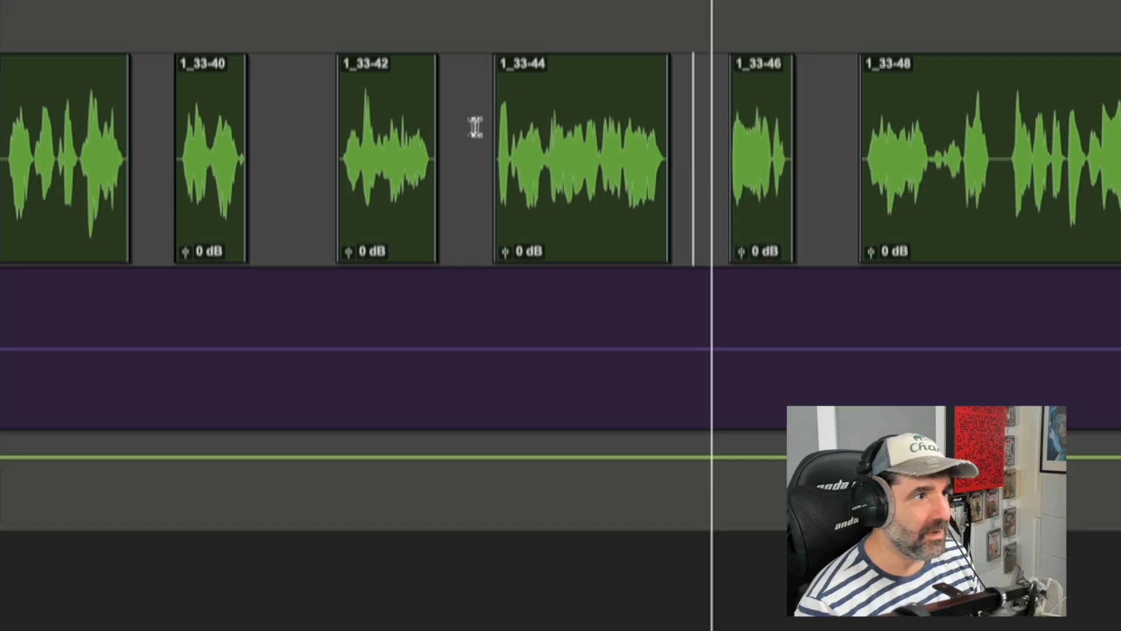
key("space")
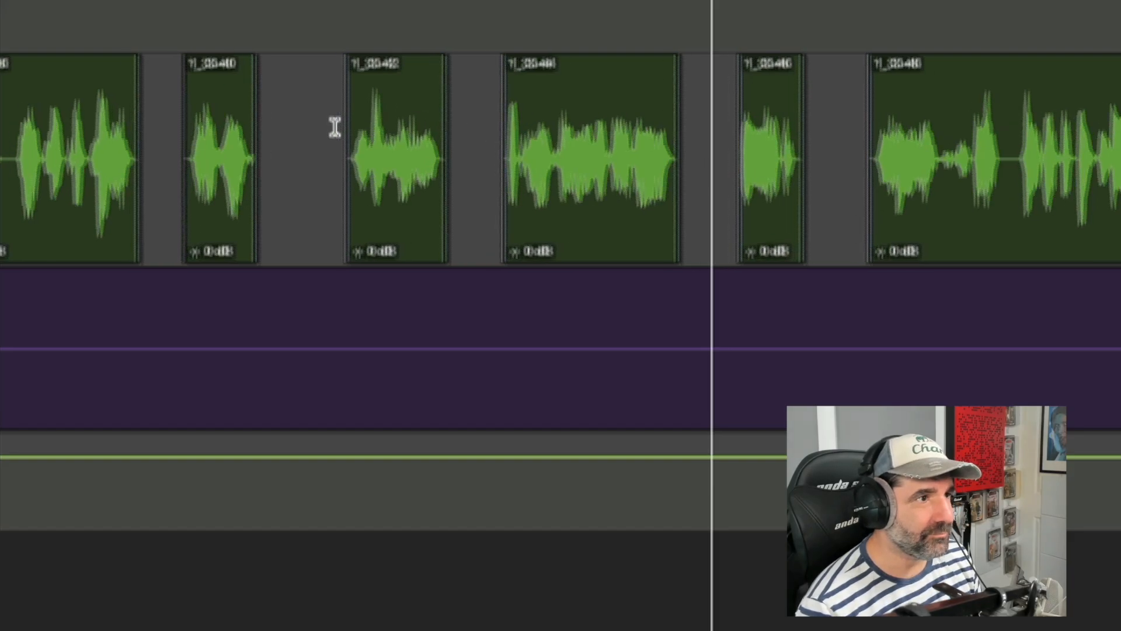
key("space")
Step: Select clip 1_33-46 and every clip after it, shift them slightly later, and audition the result
left_click(643, 239)
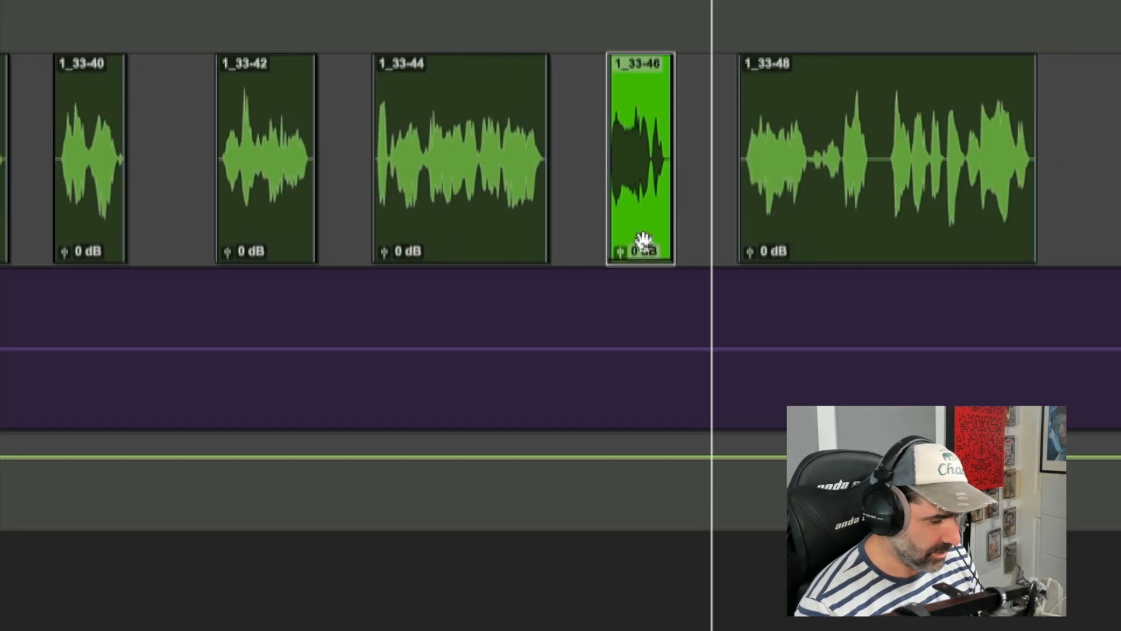
key("alt+shift+Return")
left_click_drag(642, 240, 653, 241)
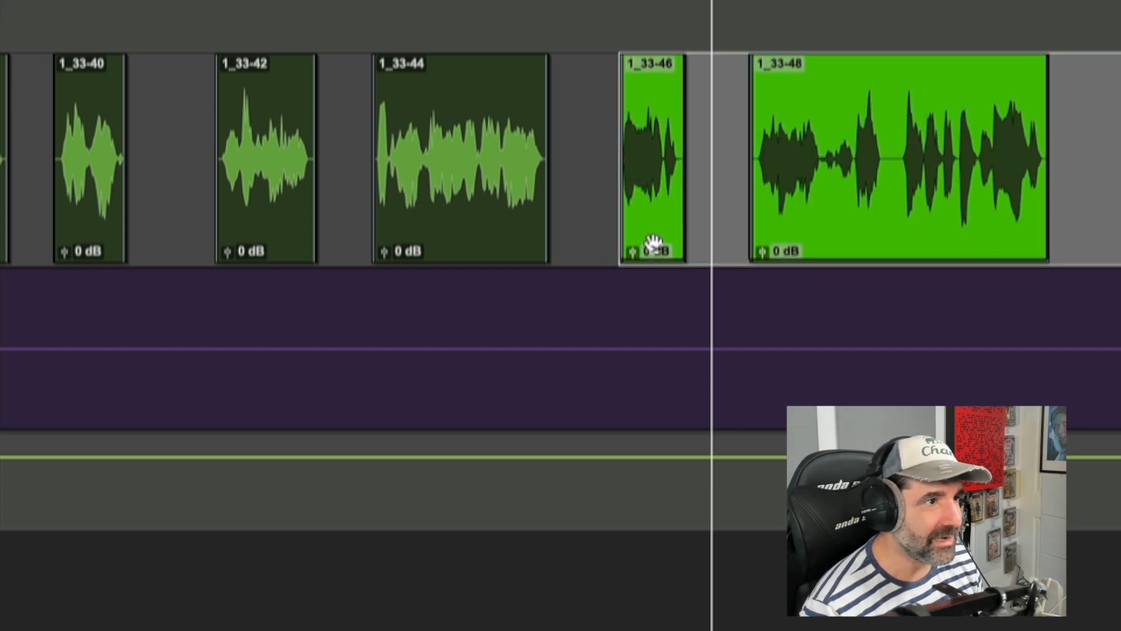
left_click(426, 127)
key("space")
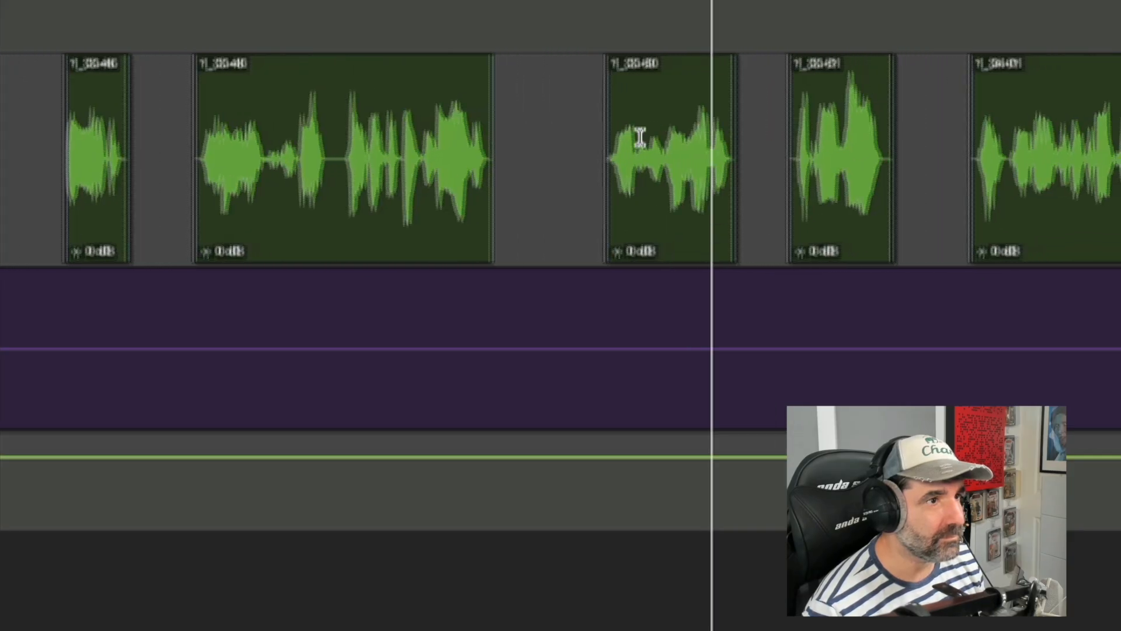
Step: Select clip 1_33-50 and every clip after it, move them slightly earlier, and audition the result
left_click(681, 143)
left_click(453, 248)
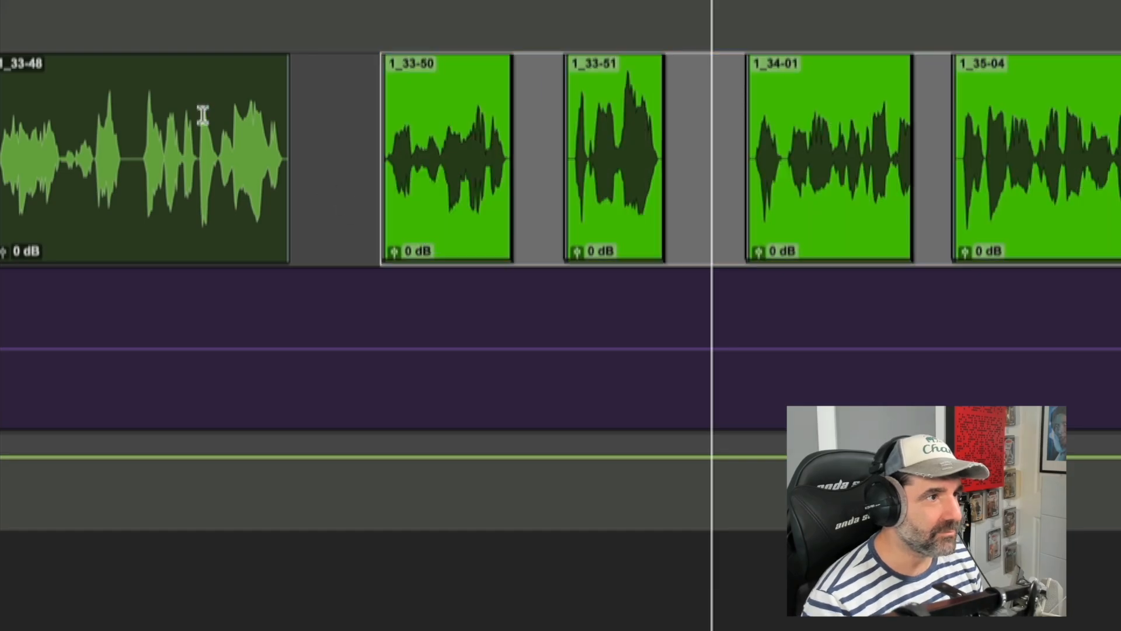
left_click(202, 115)
key("space")
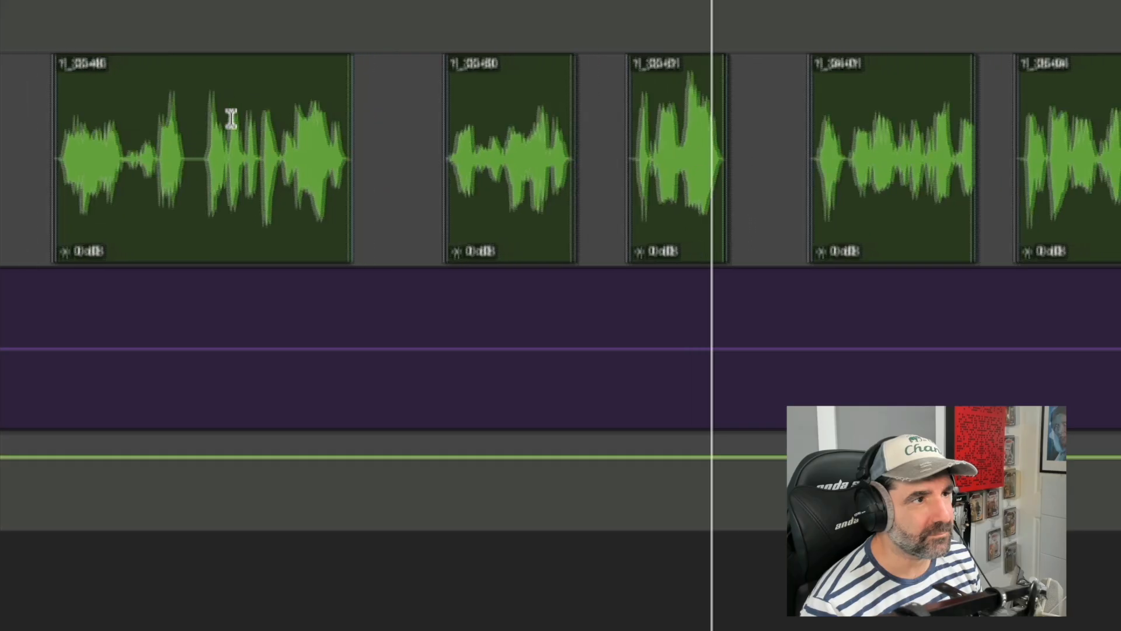
key("space")
left_click(512, 238)
key("alt+shift+Return")
left_click_drag(512, 237, 497, 230)
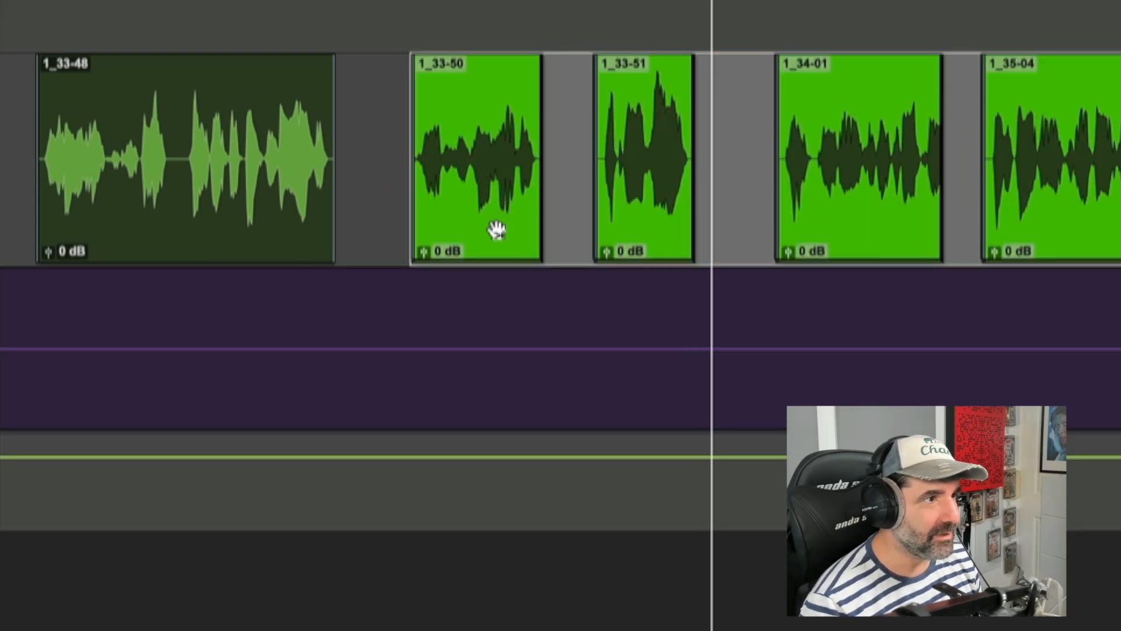
left_click(168, 115)
key("space")
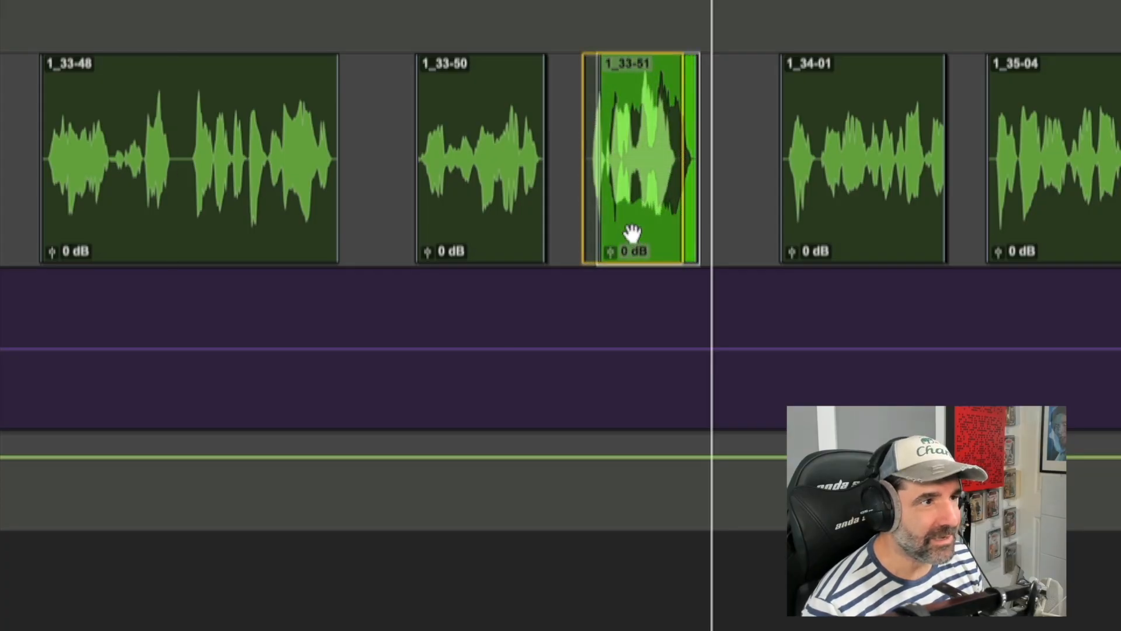
key("space")
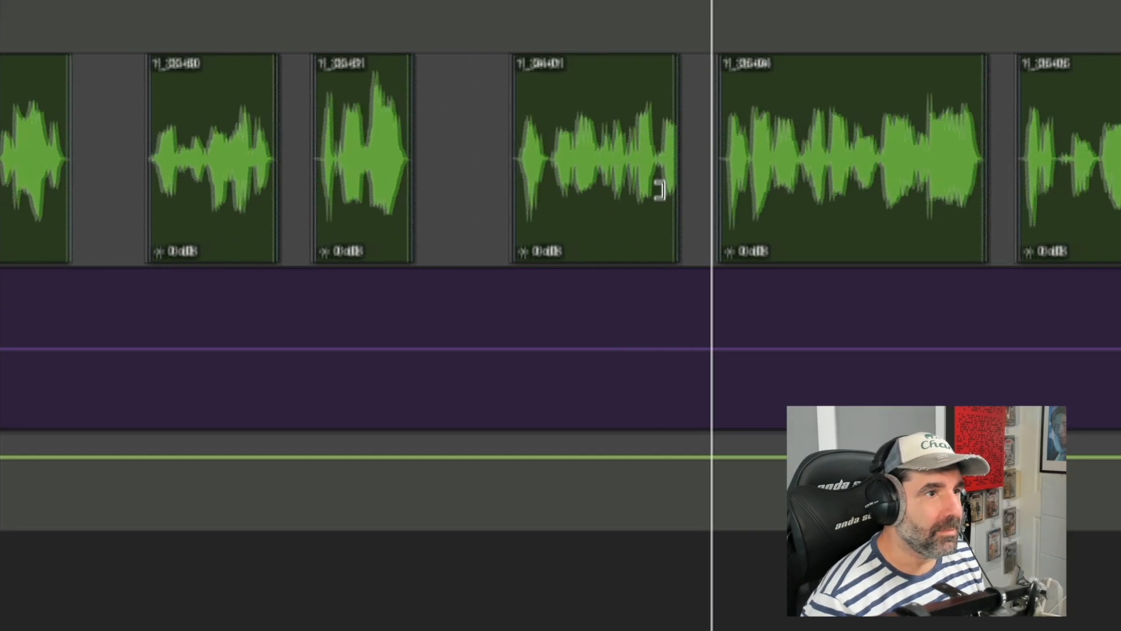
Step: Extend the end of clip 1_34-01 slightly
left_click(532, 135)
key("t")
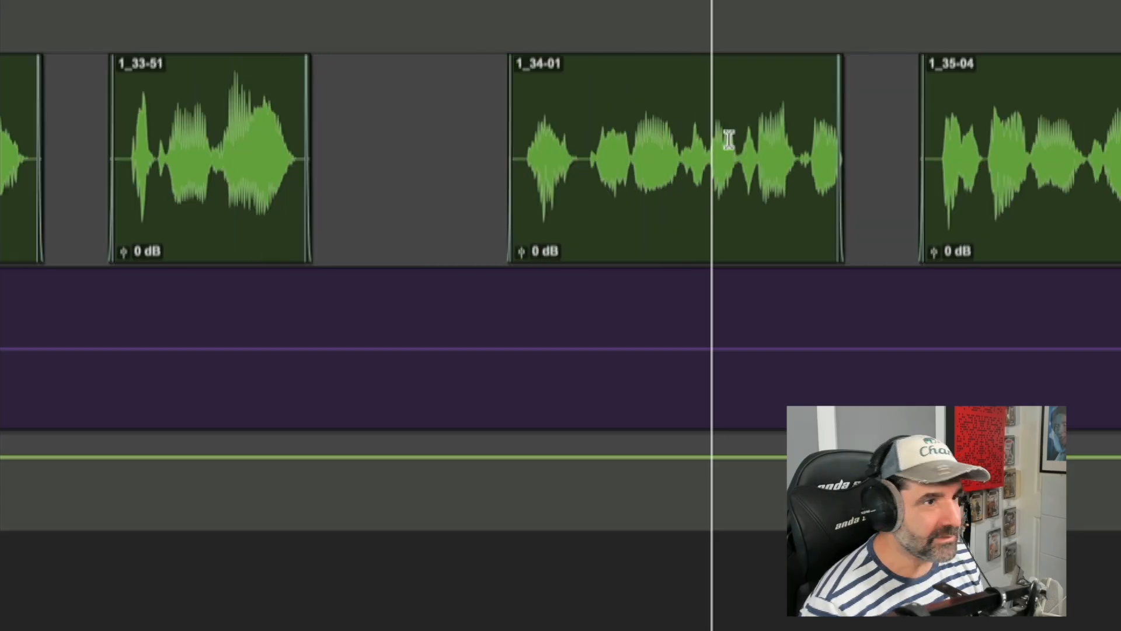
left_click(833, 129)
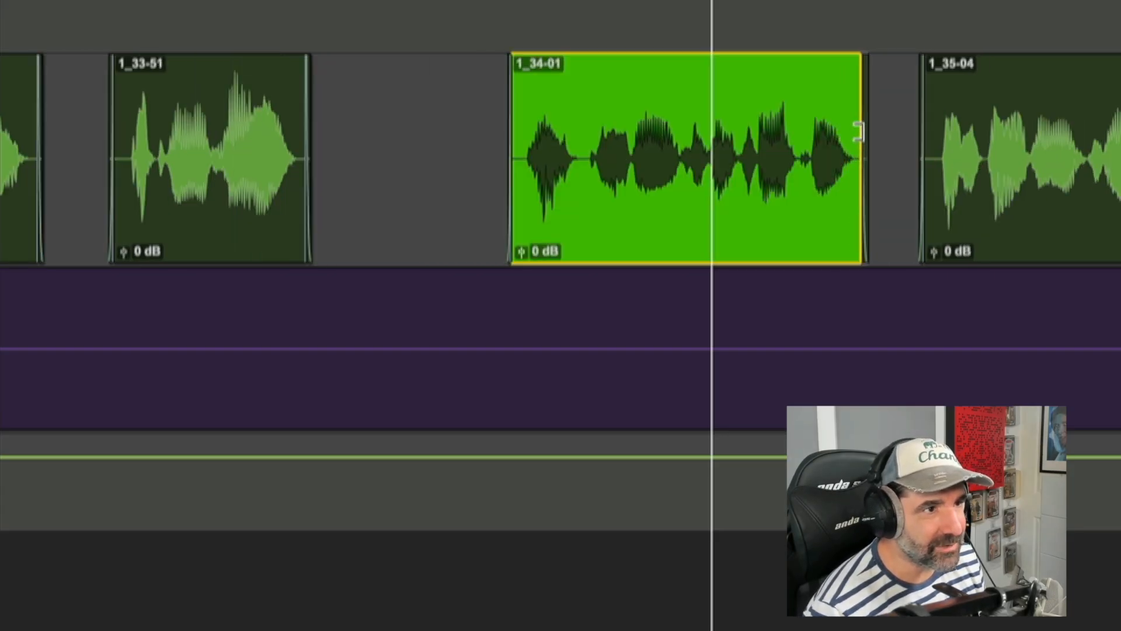
left_click_drag(859, 132, 860, 133)
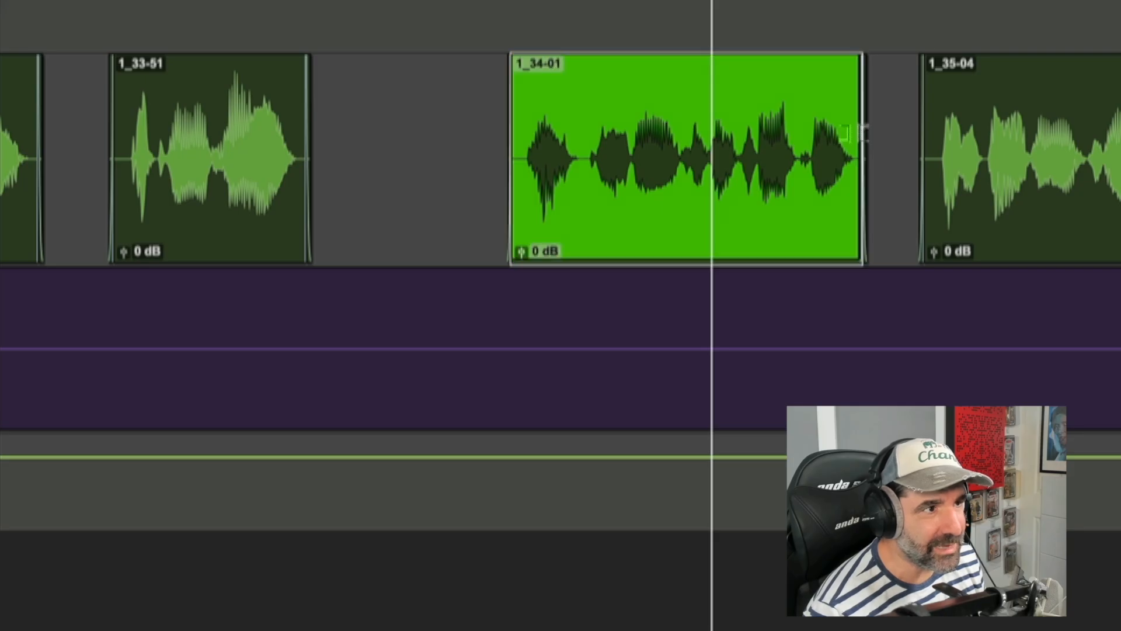
Step: Shift clip 1_34-01 slightly later and audition the passage leading into it
left_click(501, 139)
key("t")
left_click_drag(744, 134, 763, 136)
key("r")
key("r")
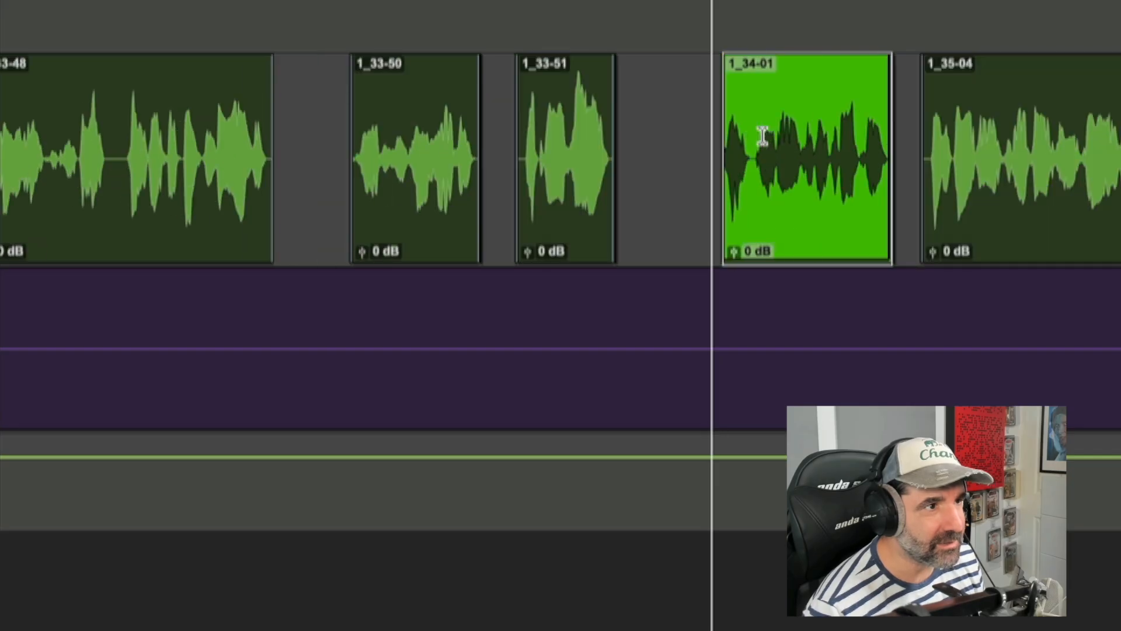
left_click(695, 135)
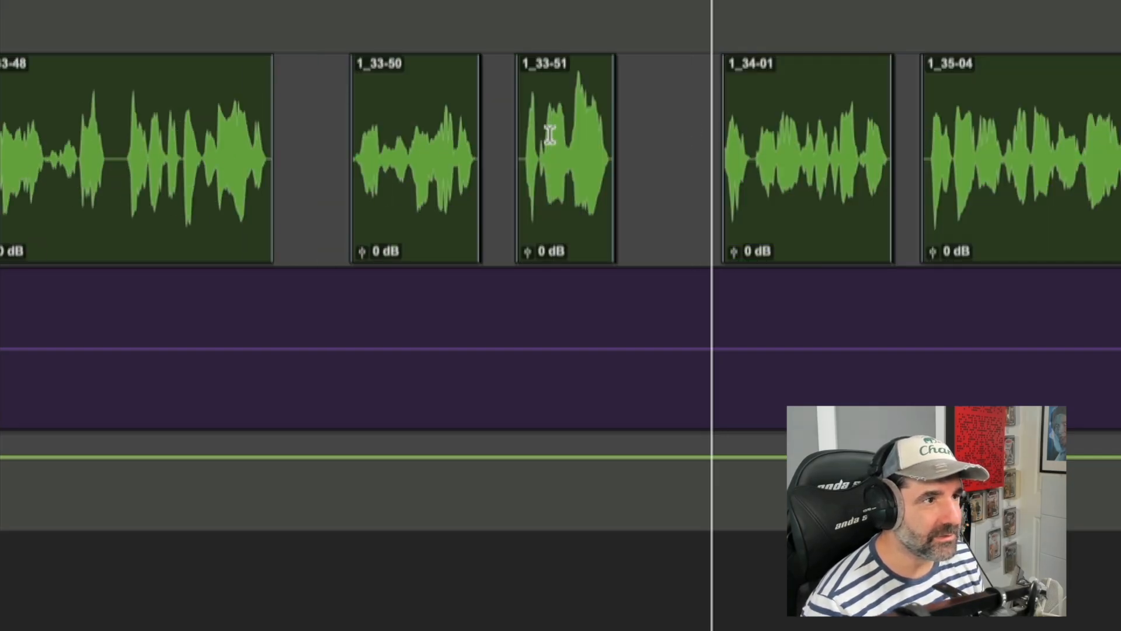
key("space")
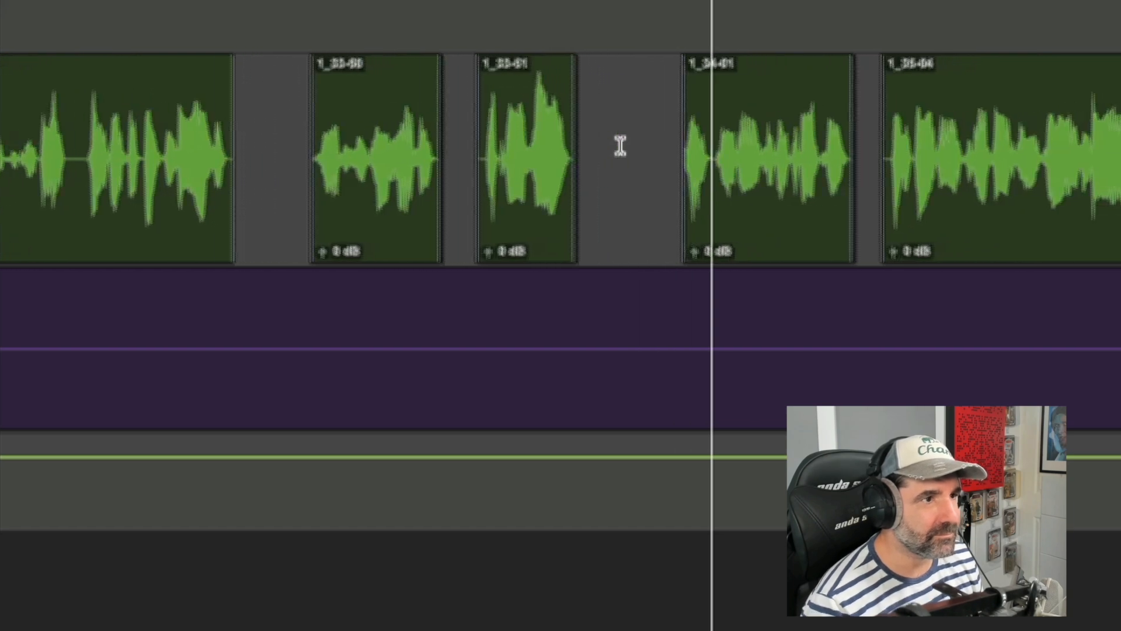
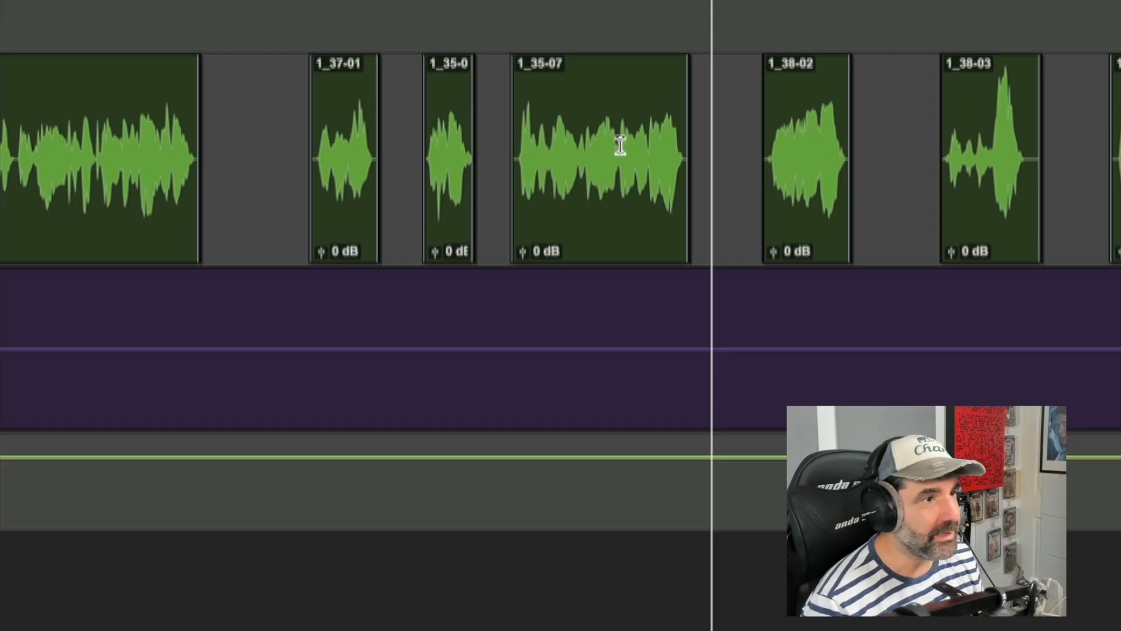
Step: Audition the narration starting from clip 1_37-01
key("t")
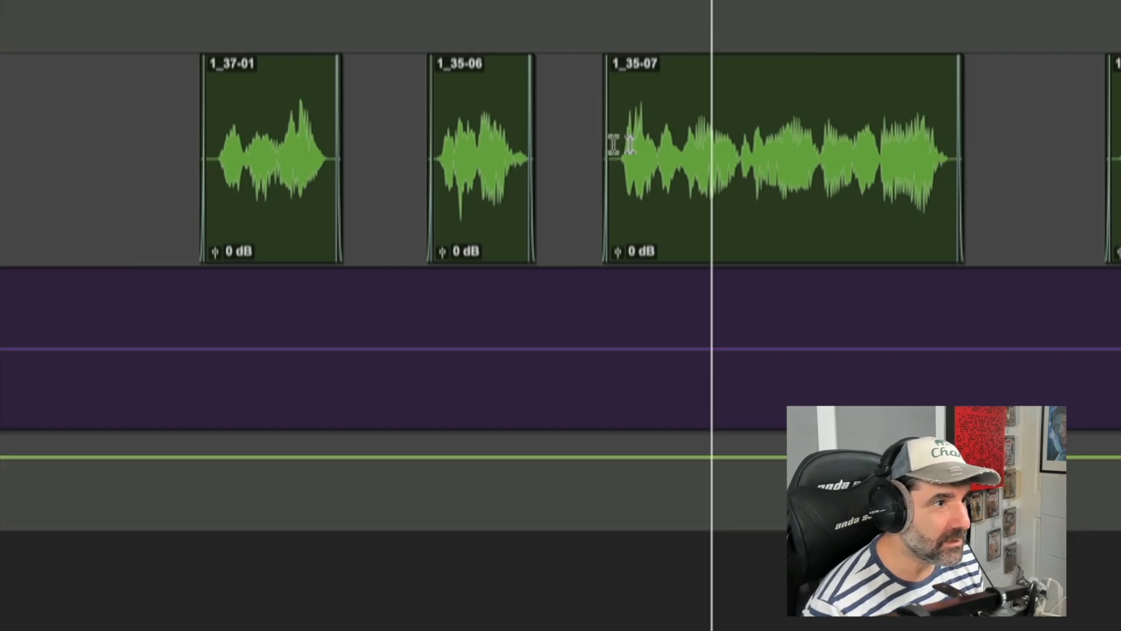
key("r")
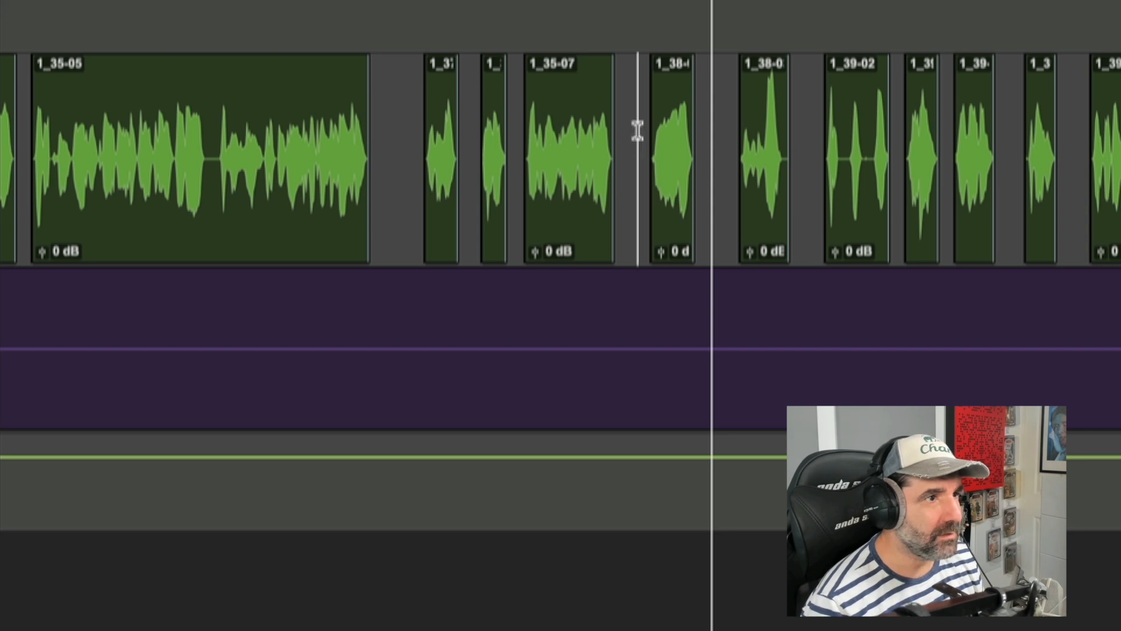
key("=")
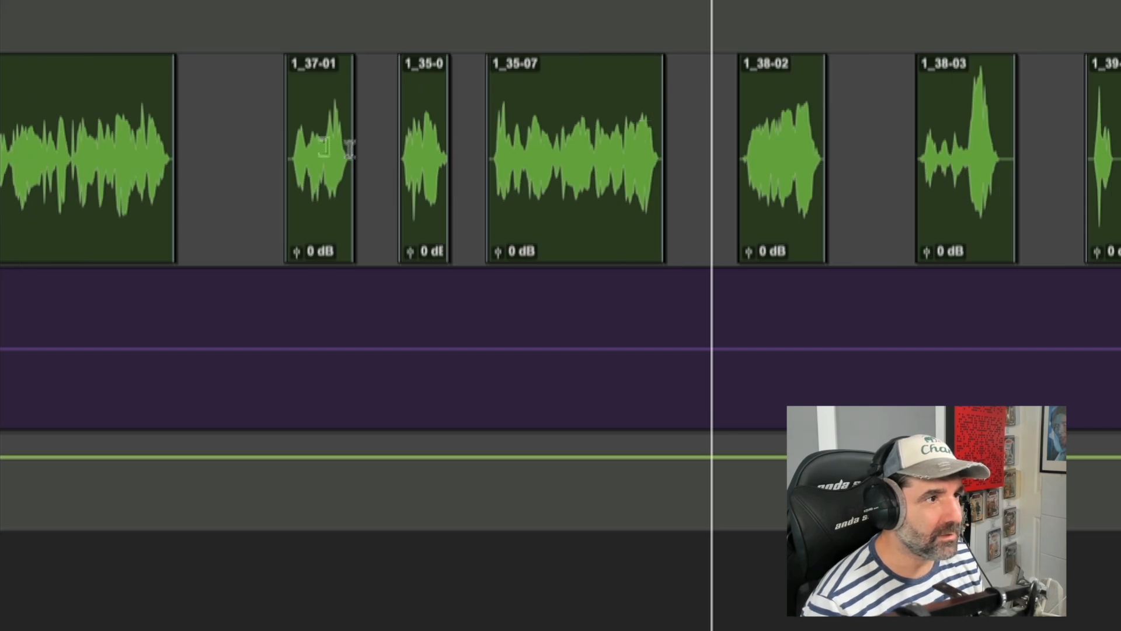
left_click(272, 138)
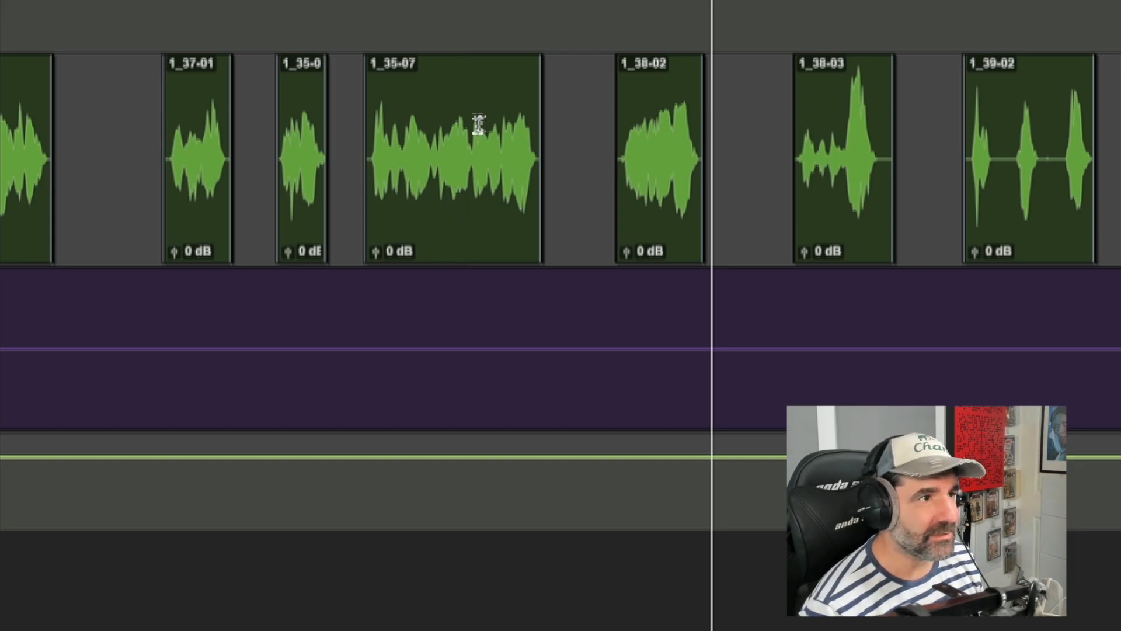
key("space")
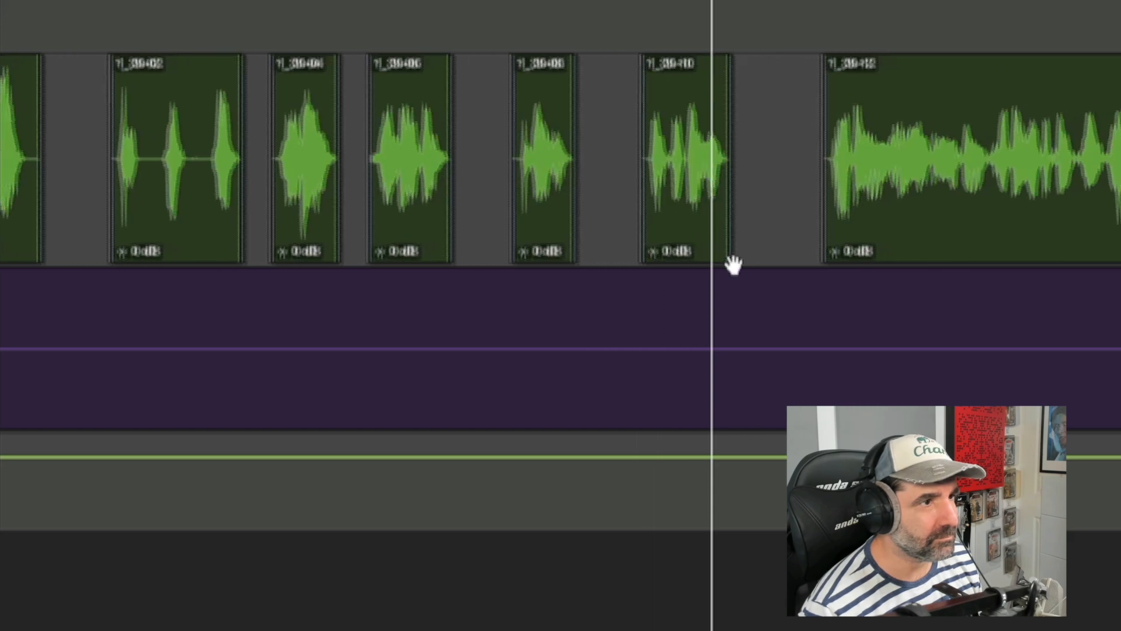
key("space")
key("r")
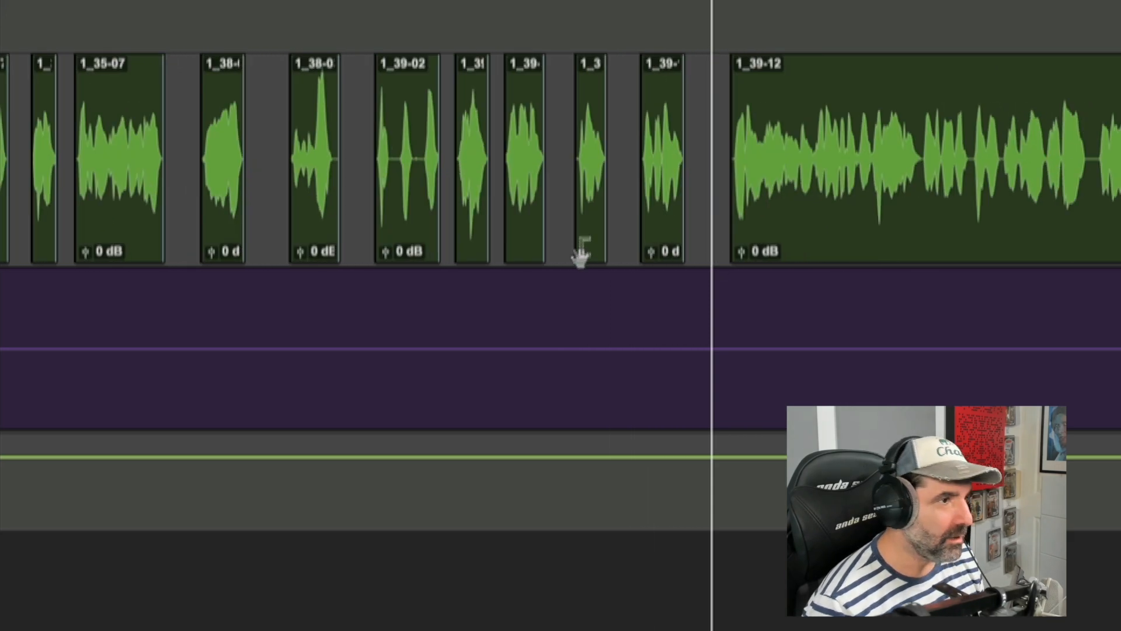
Step: Trim the start of clip 1_39-08 slightly later in two small adjustments
left_click(556, 150)
key("t")
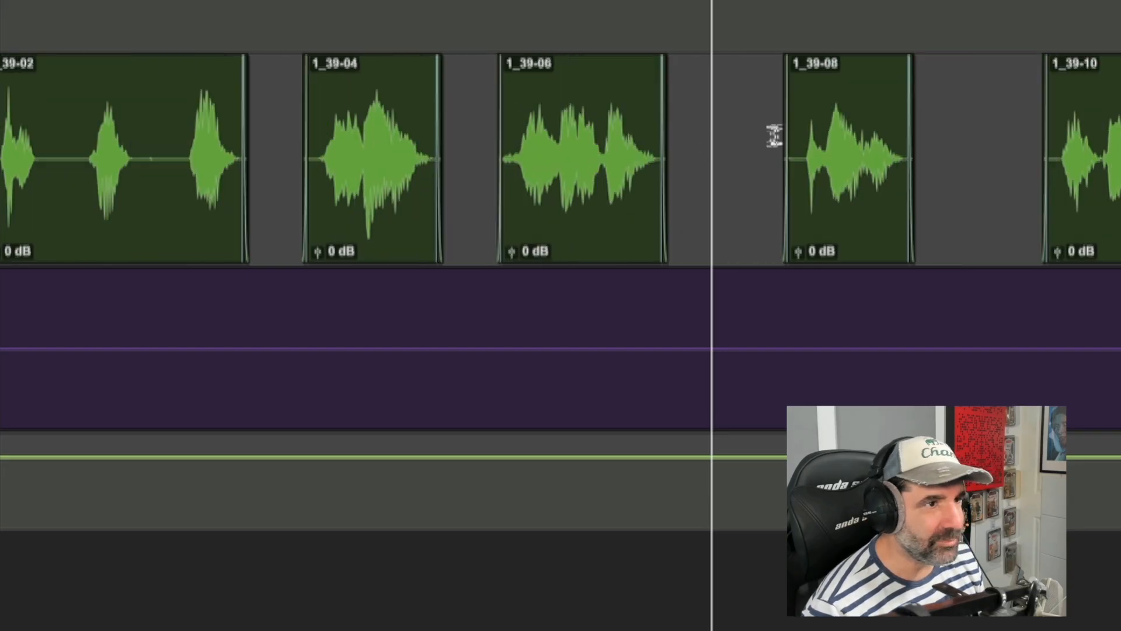
key("t")
left_click_drag(766, 127, 795, 126)
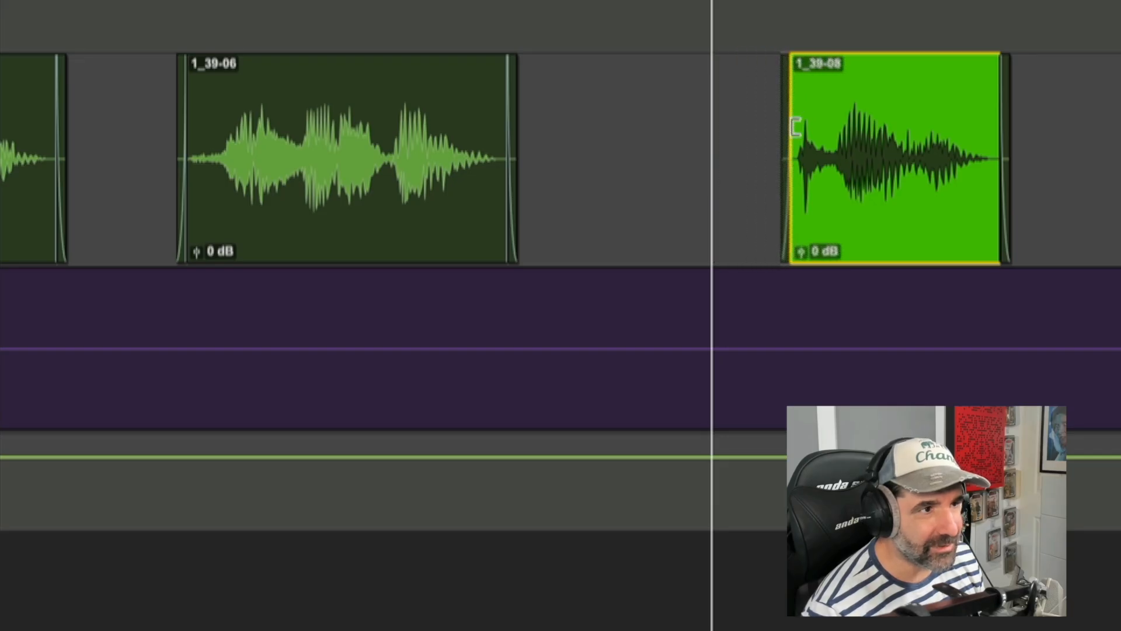
key("r")
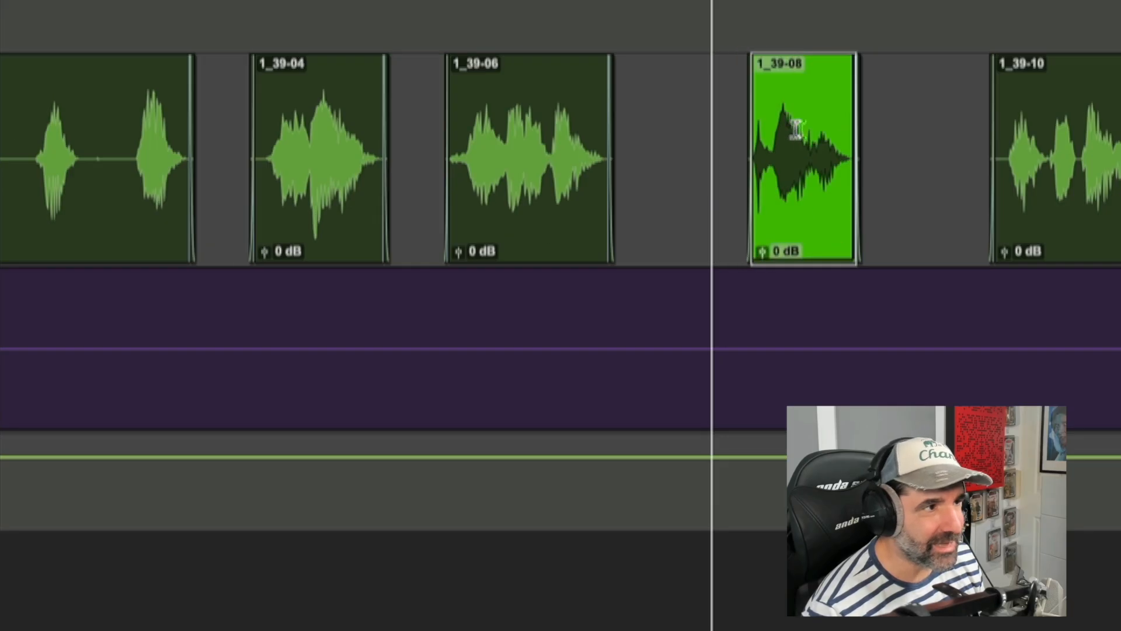
left_click(245, 145)
key("t")
left_click_drag(733, 133, 751, 131)
left_click(703, 117)
key("r")
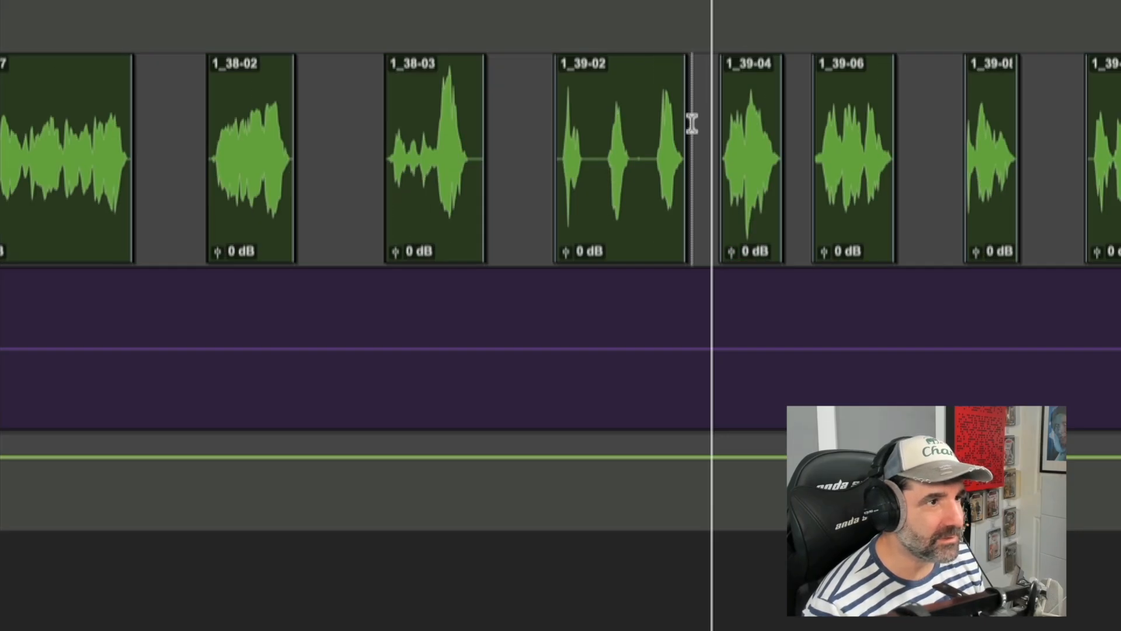
Step: Audition the passage from clip 1_39-02 through clip 1_39-08
left_click(609, 134)
key("space")
key("t")
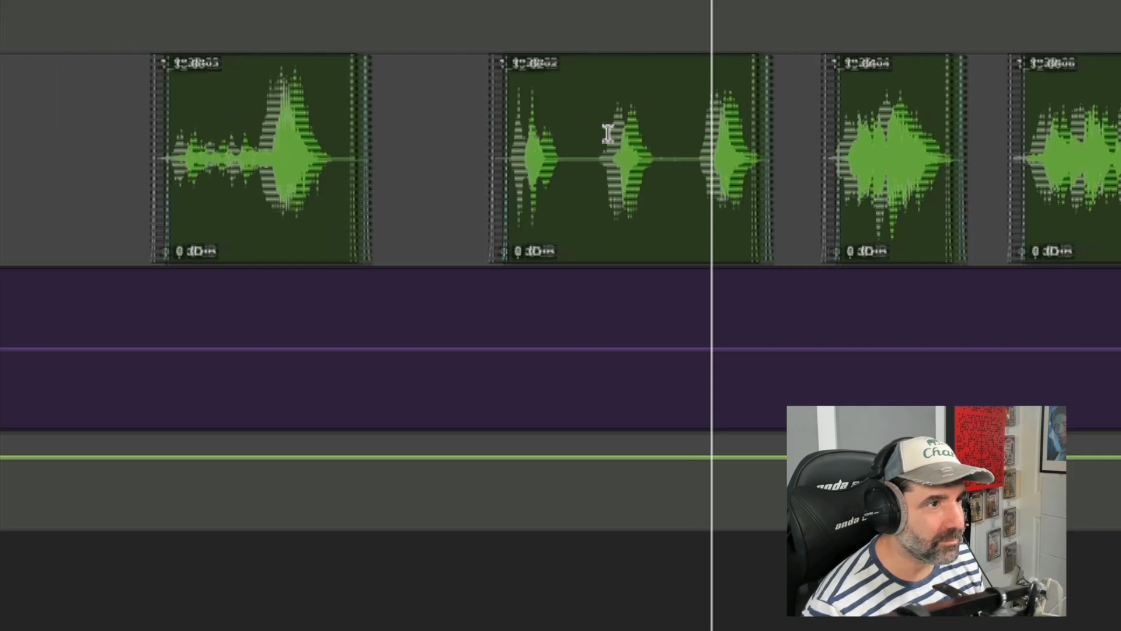
key("space")
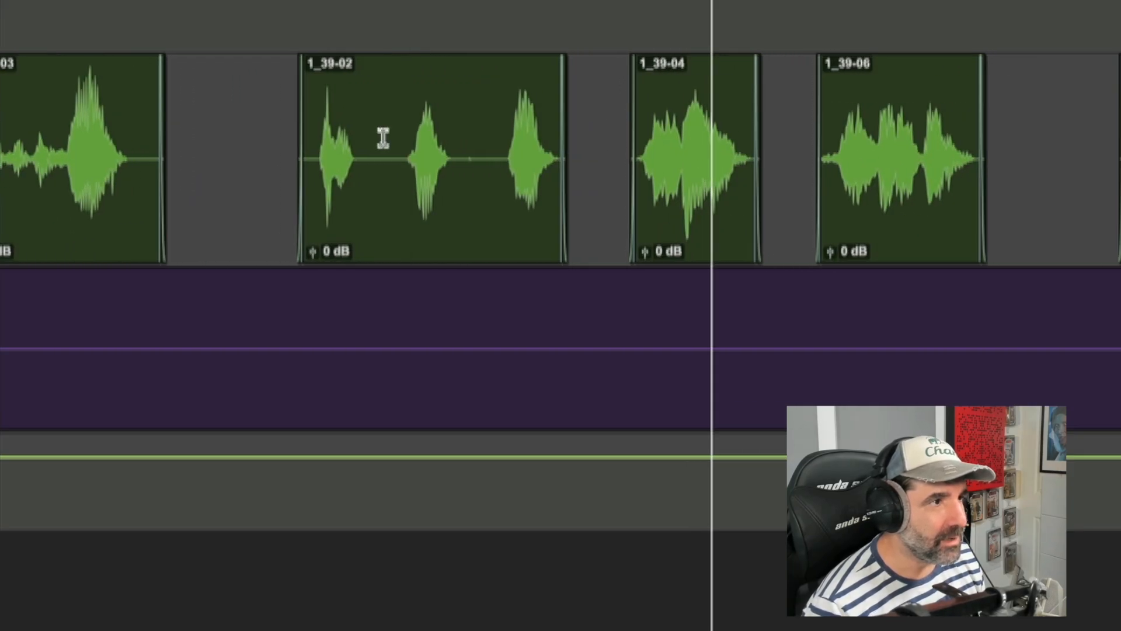
left_click(402, 139)
key("space")
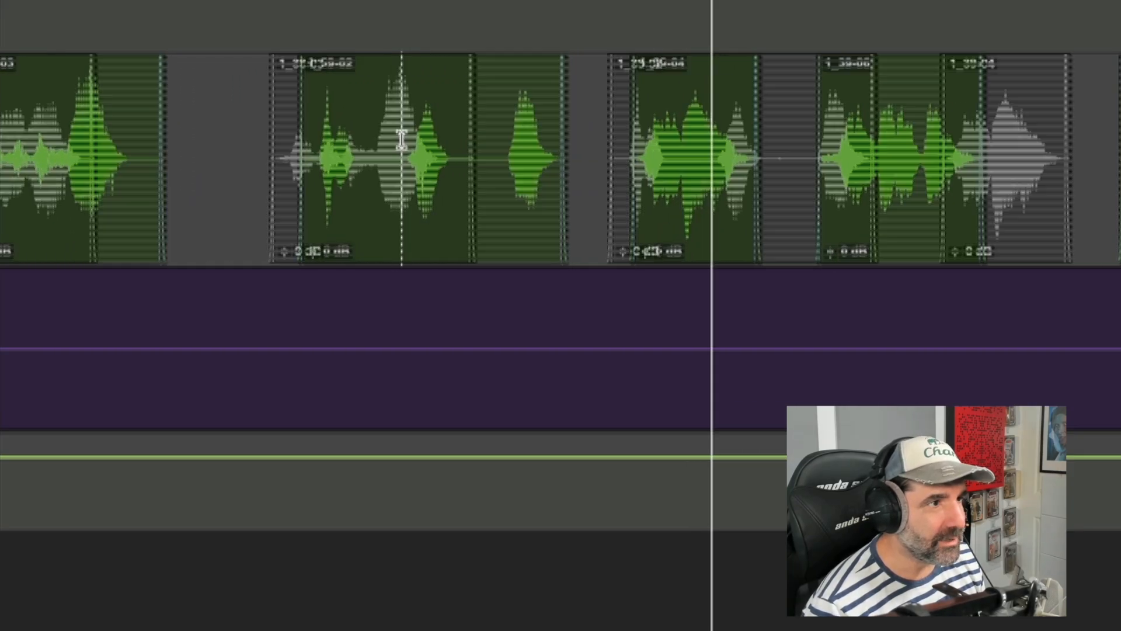
key("r")
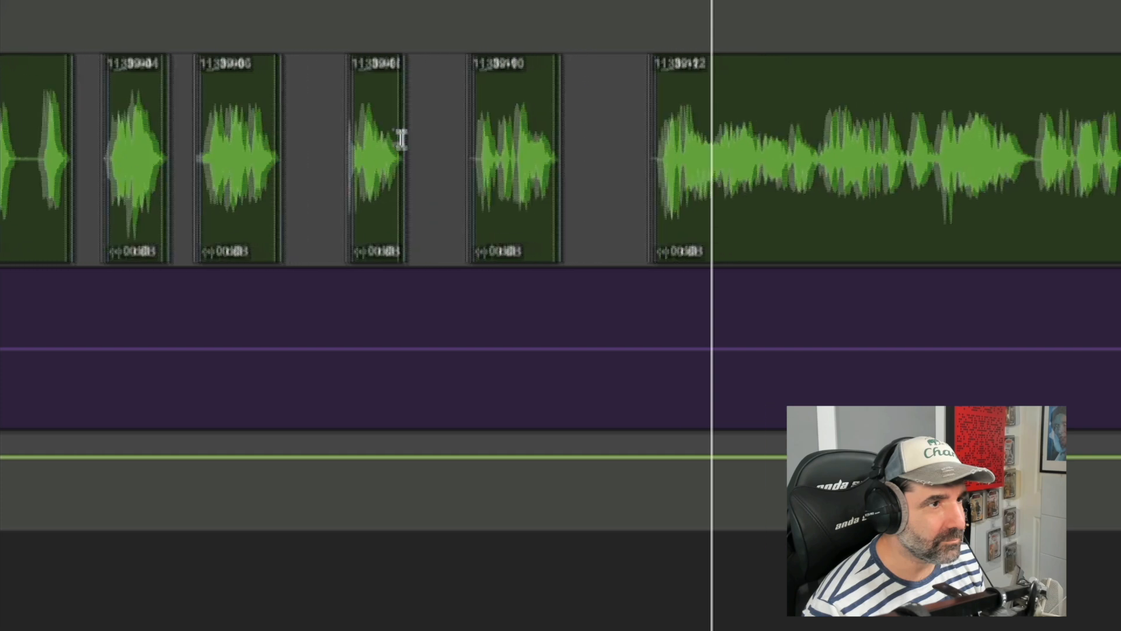
key("space")
Step: Move clip 1_39-10 slightly earlier and audition the passage leading into it
left_click(470, 210)
key("t")
left_click_drag(806, 228, 764, 228)
key("r")
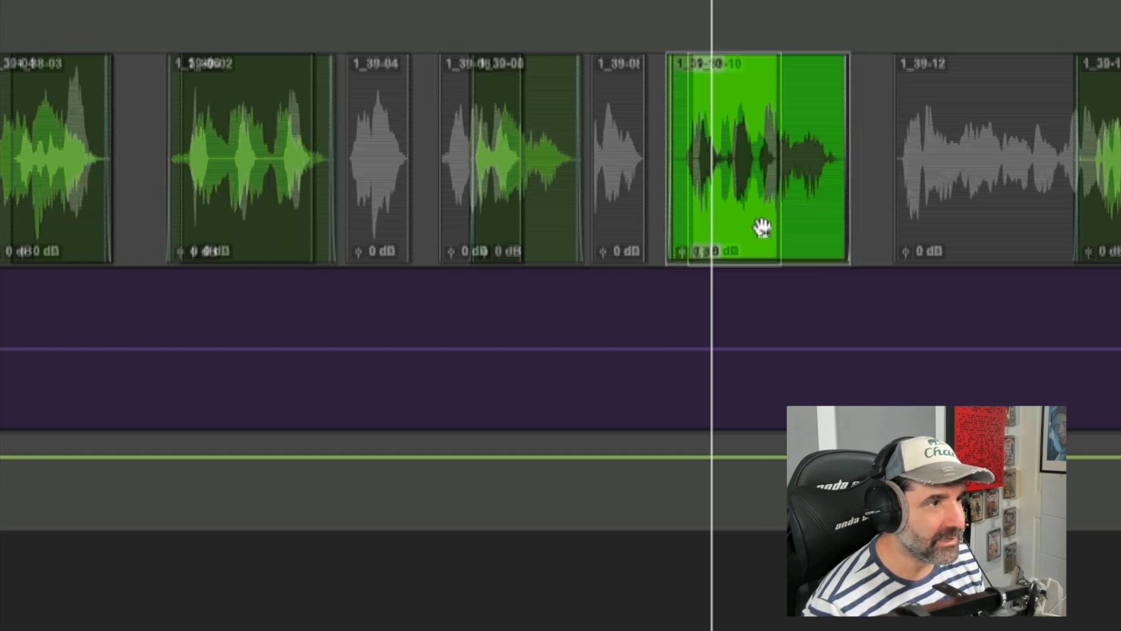
left_click(576, 142)
key("space")
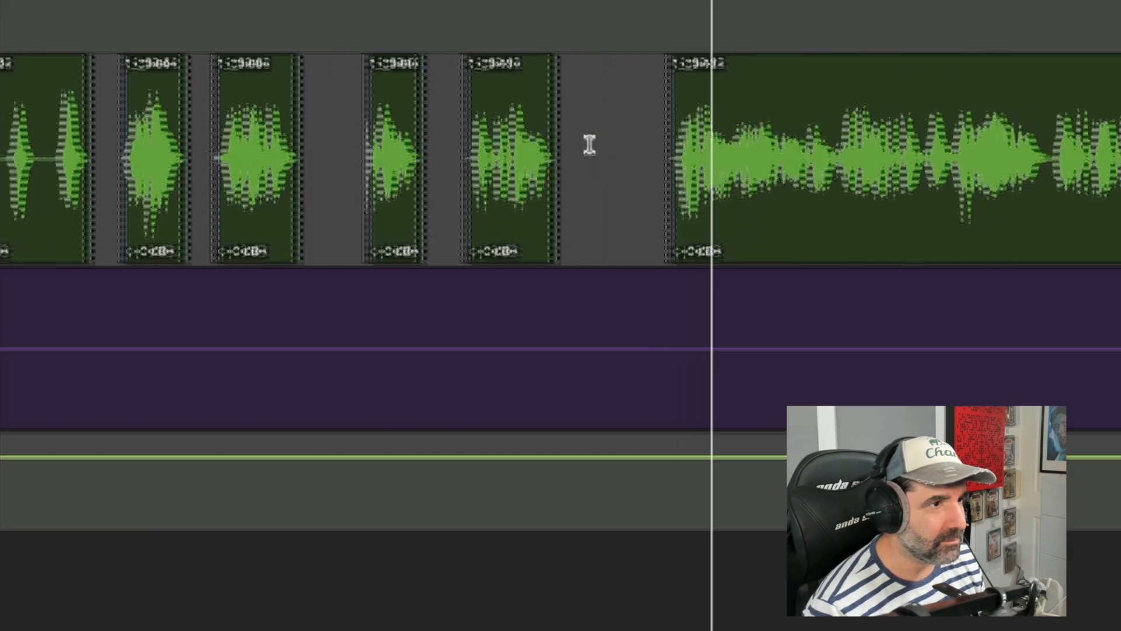
Step: Trim the start of clip 1_39-12, move it earlier toward clip 1_39-10, and audition the result
left_click(647, 219)
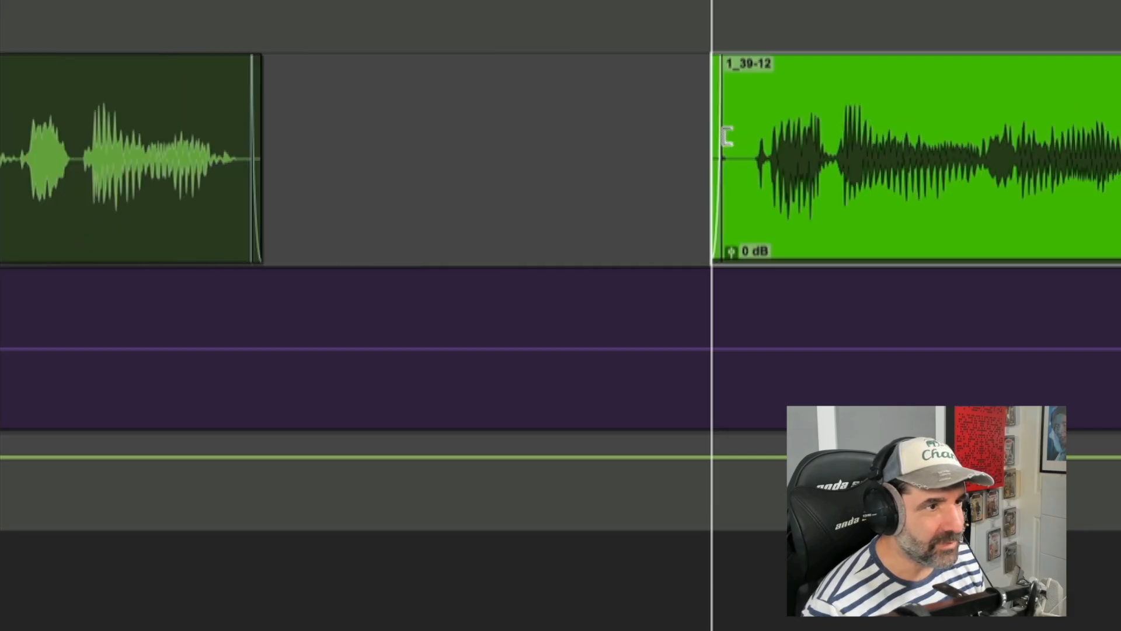
left_click_drag(727, 136, 735, 135)
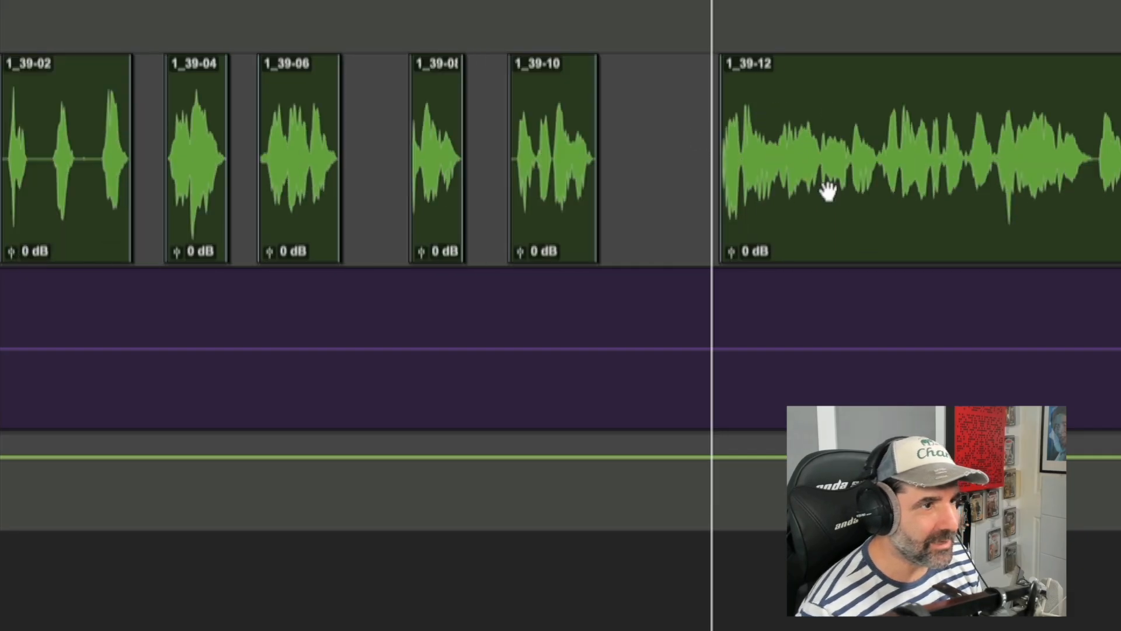
left_click(831, 216)
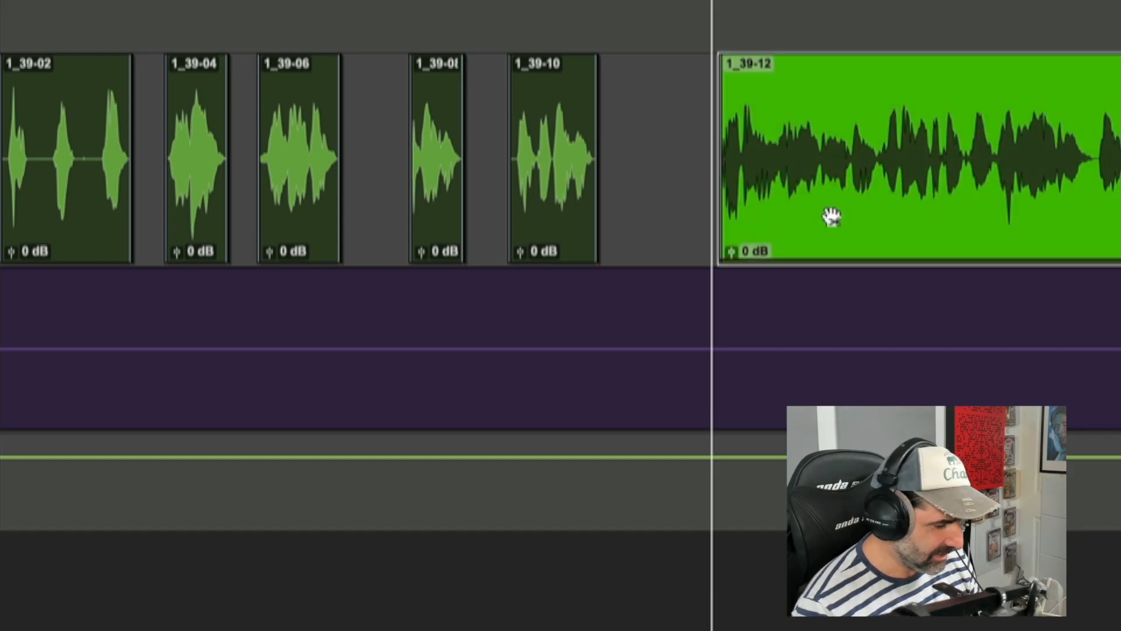
left_click_drag(831, 216, 730, 197)
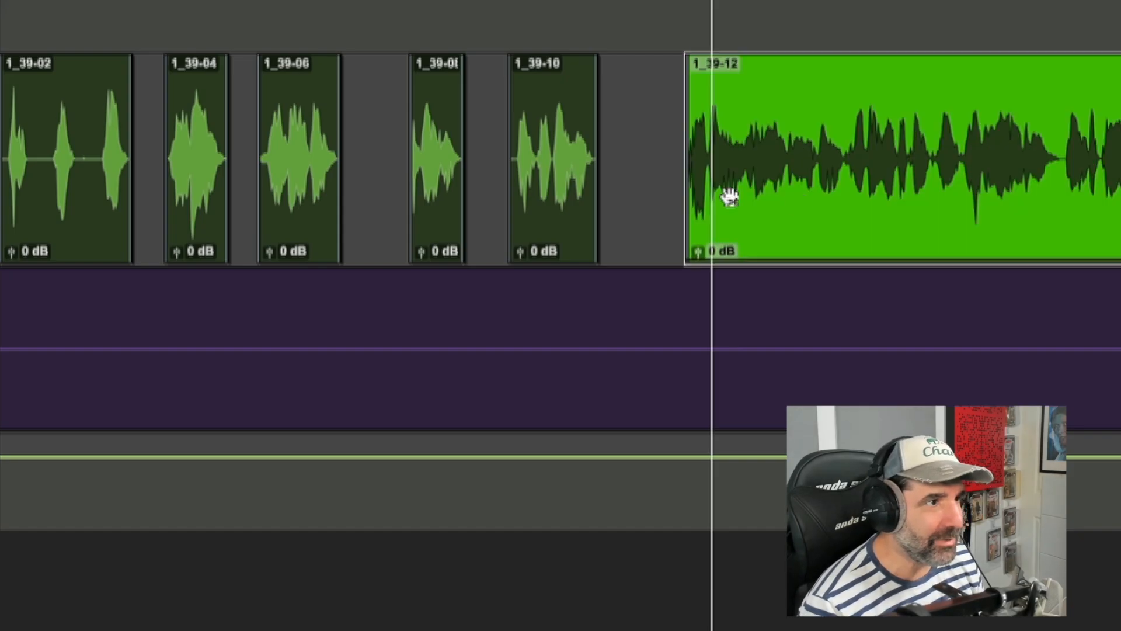
left_click(496, 119)
key("space")
Step: Select clip 1_39-14 and every clip after it, shift them slightly later, and audition the result
key("ctrl+bracketleft")
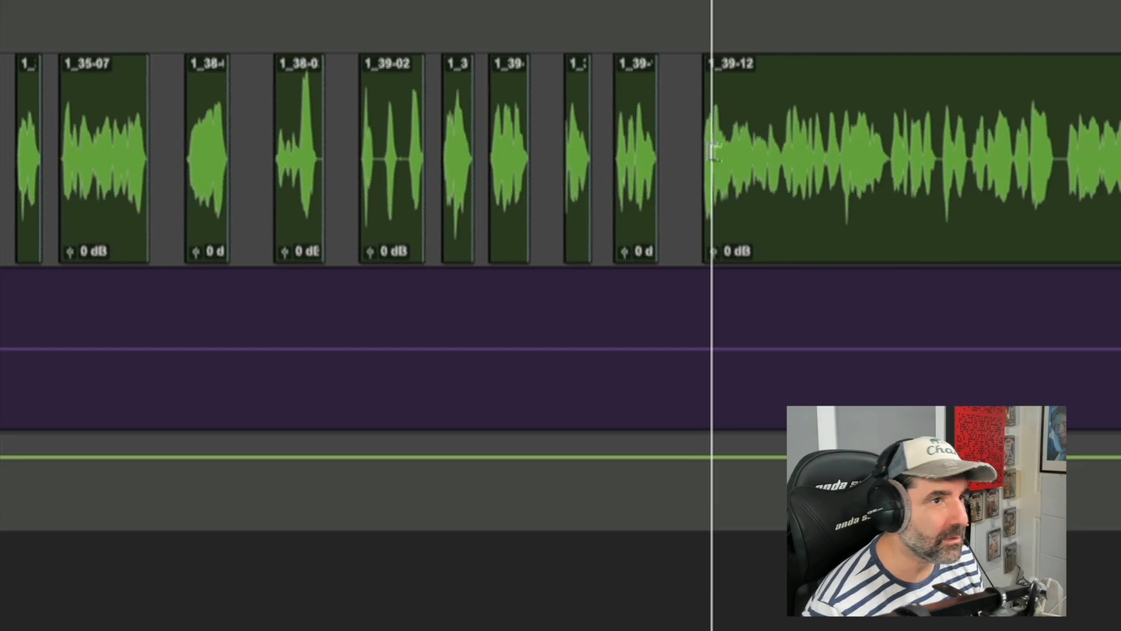
key("ctrl+bracketleft")
key("ctrl+bracketleft")
key("ctrl+bracketright")
key("ctrl+bracketright")
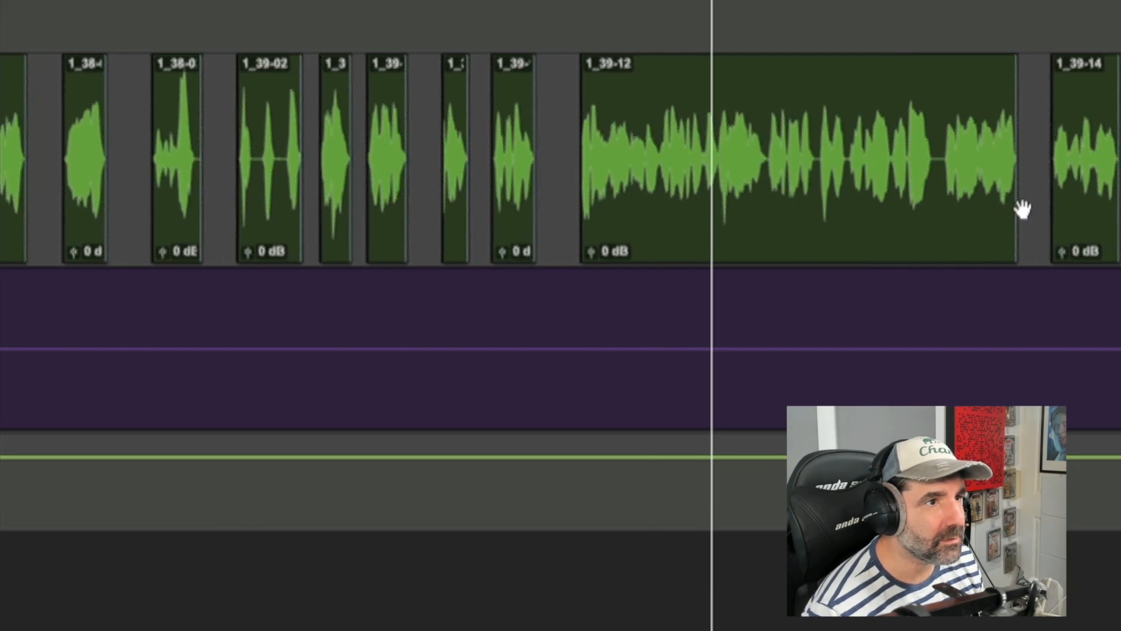
key("ctrl+bracketright")
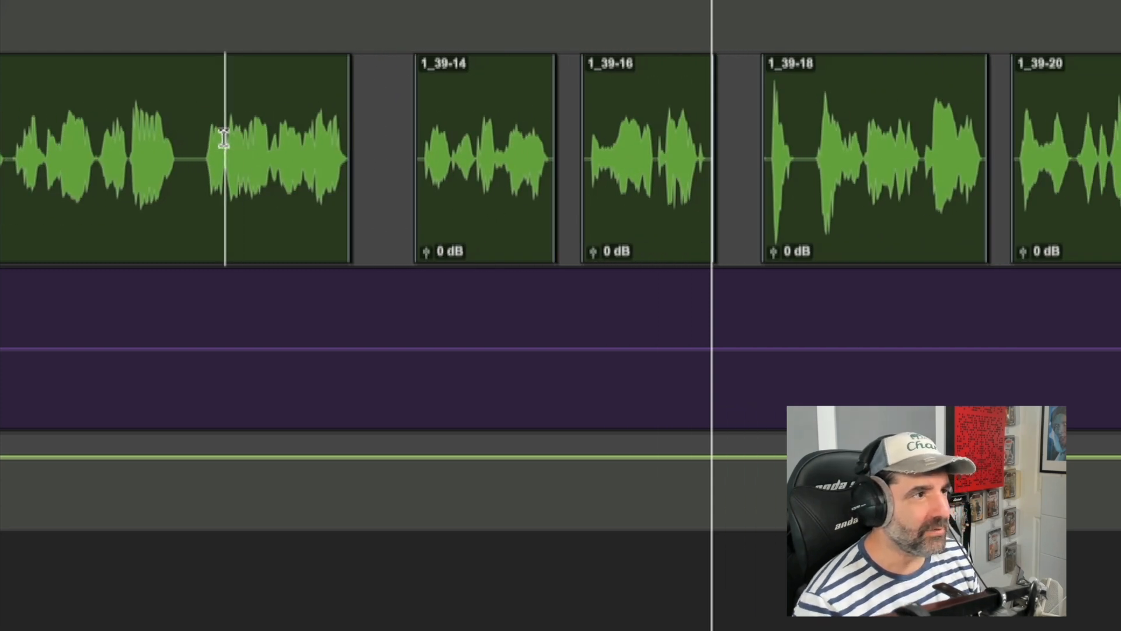
left_click(496, 234)
key("alt+shift+Return")
left_click_drag(468, 238, 496, 240)
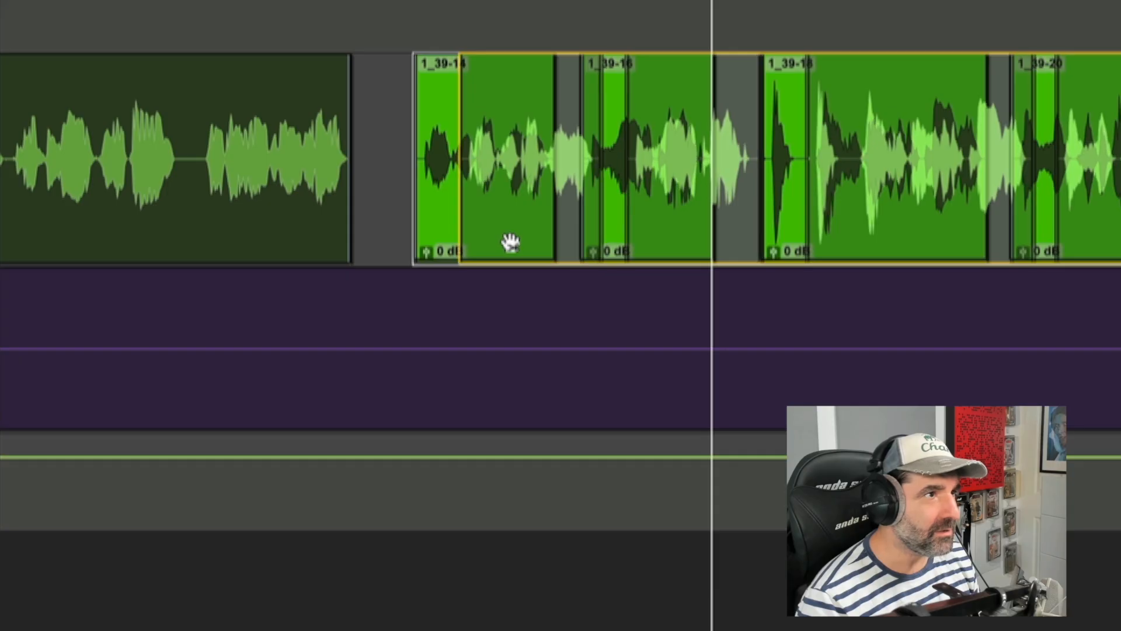
left_click_drag(513, 242, 513, 242)
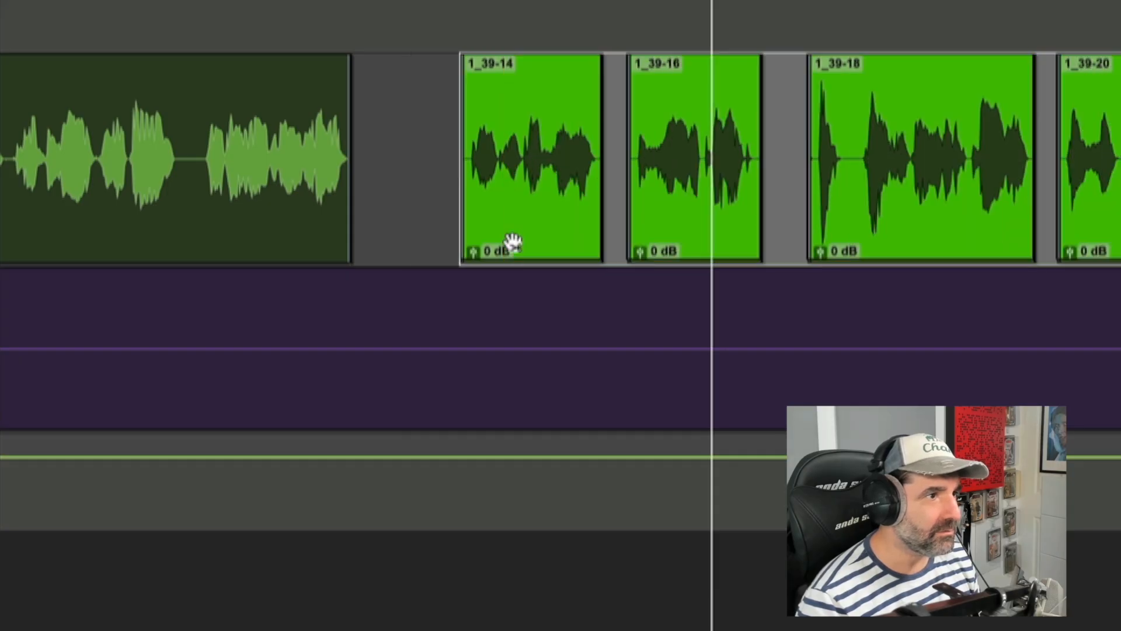
left_click(81, 137)
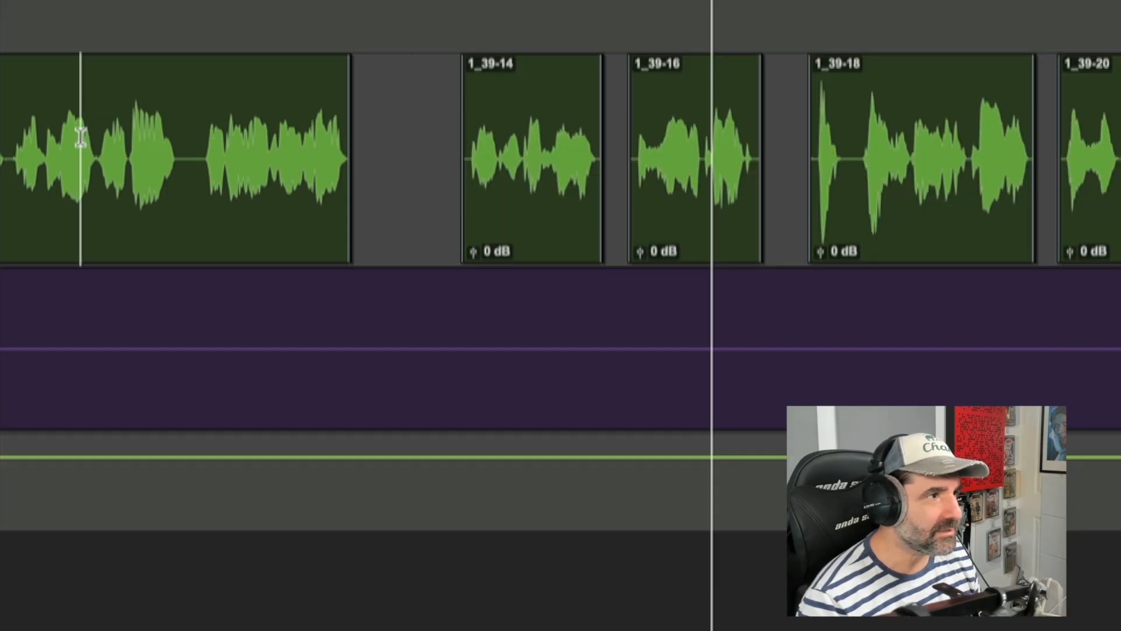
key("space")
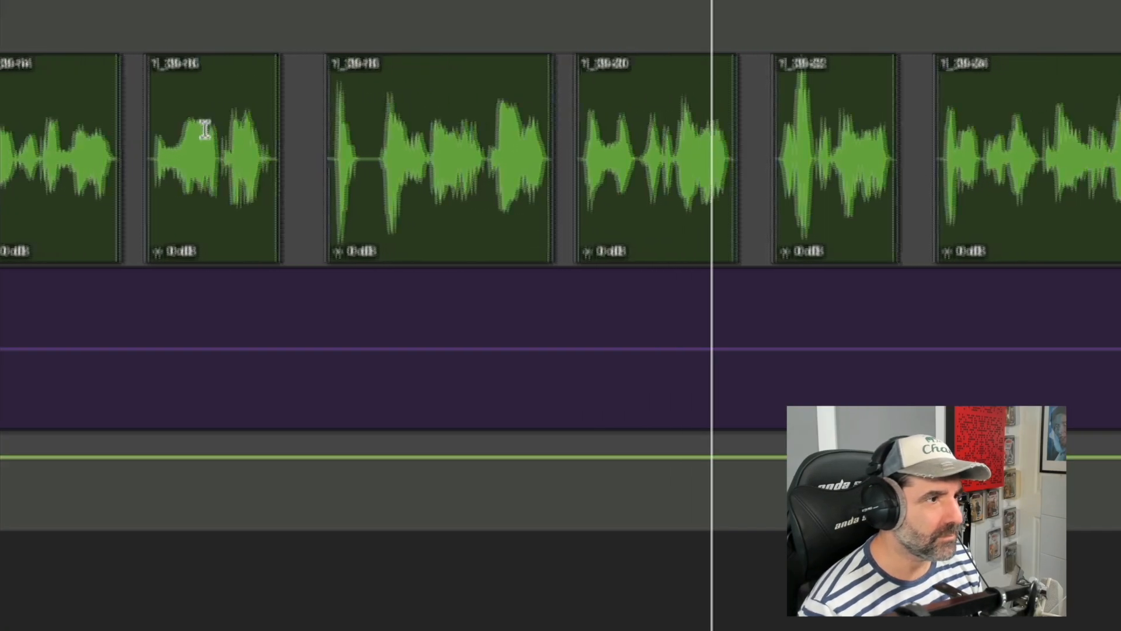
key("r")
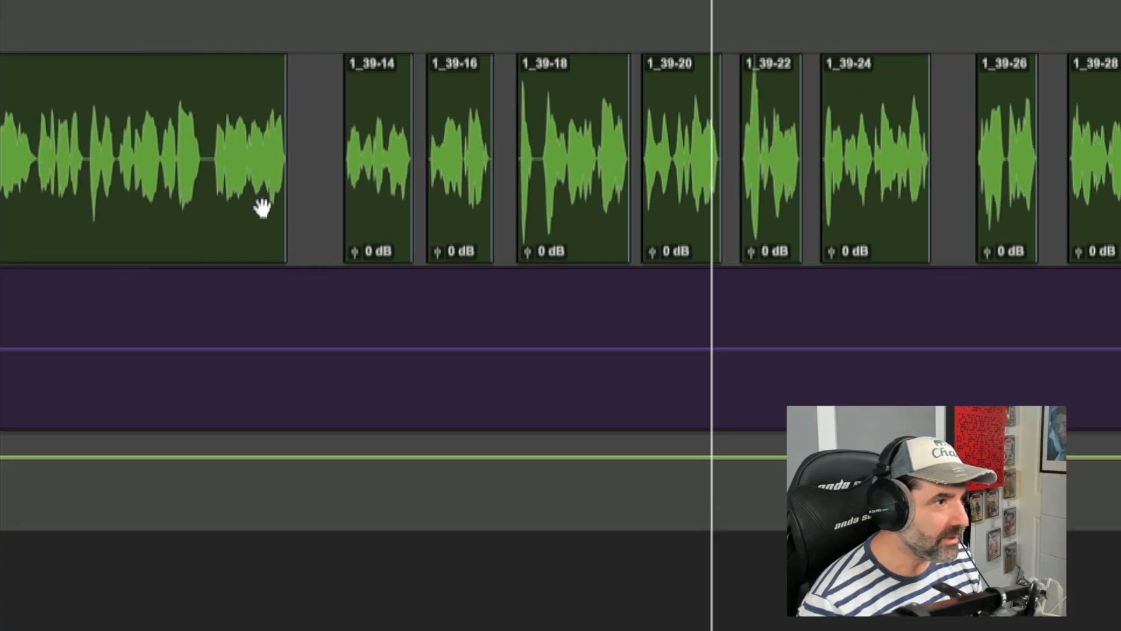
Step: Trim the start of clip 1_39-18 slightly later
left_click(374, 228)
key("t")
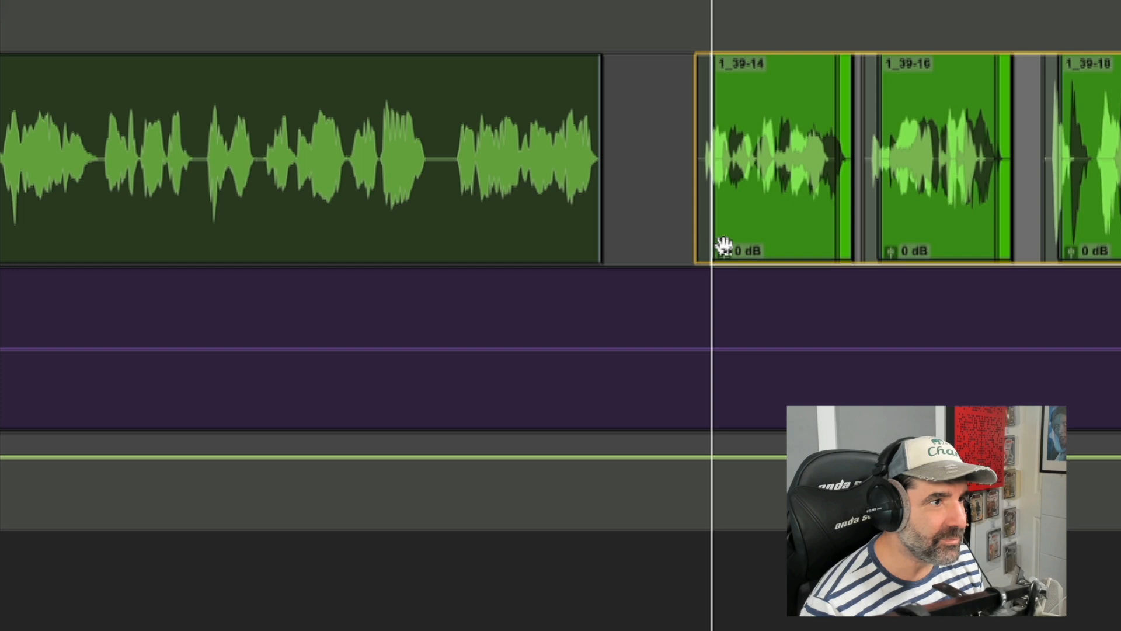
scroll(448, 143, "left", 4)
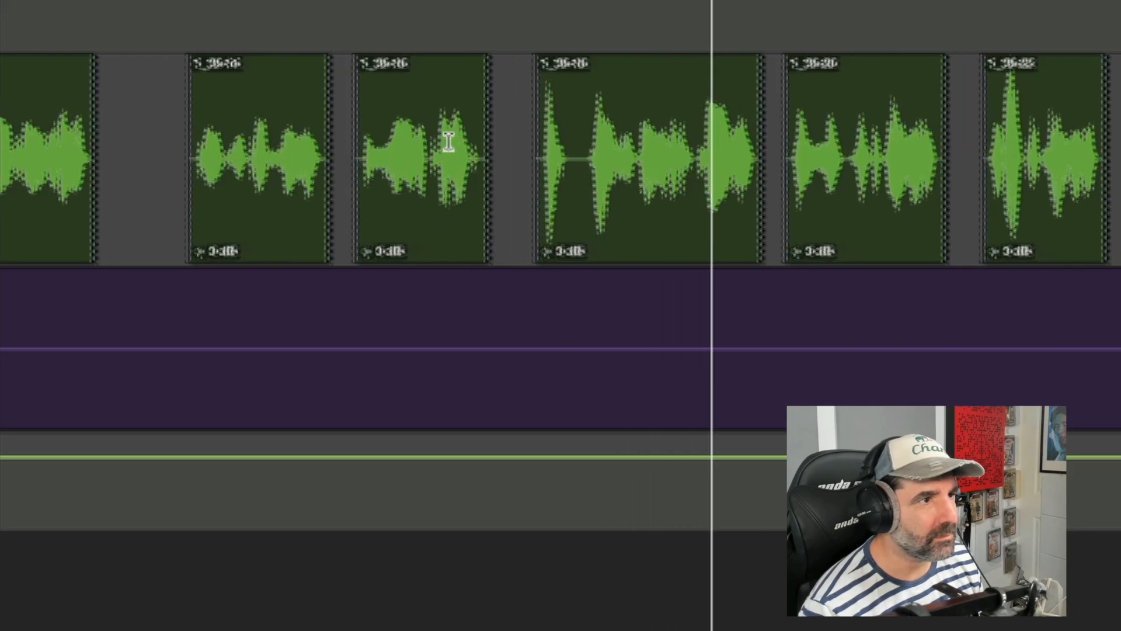
left_click(456, 149)
key("t")
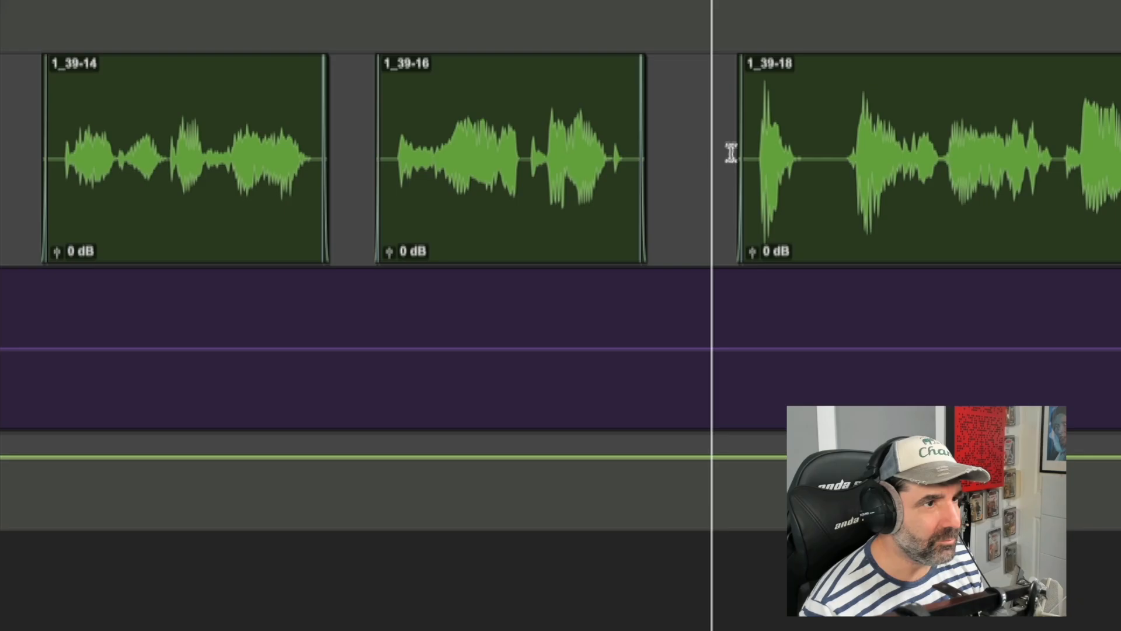
key("t")
left_click_drag(783, 147, 798, 147)
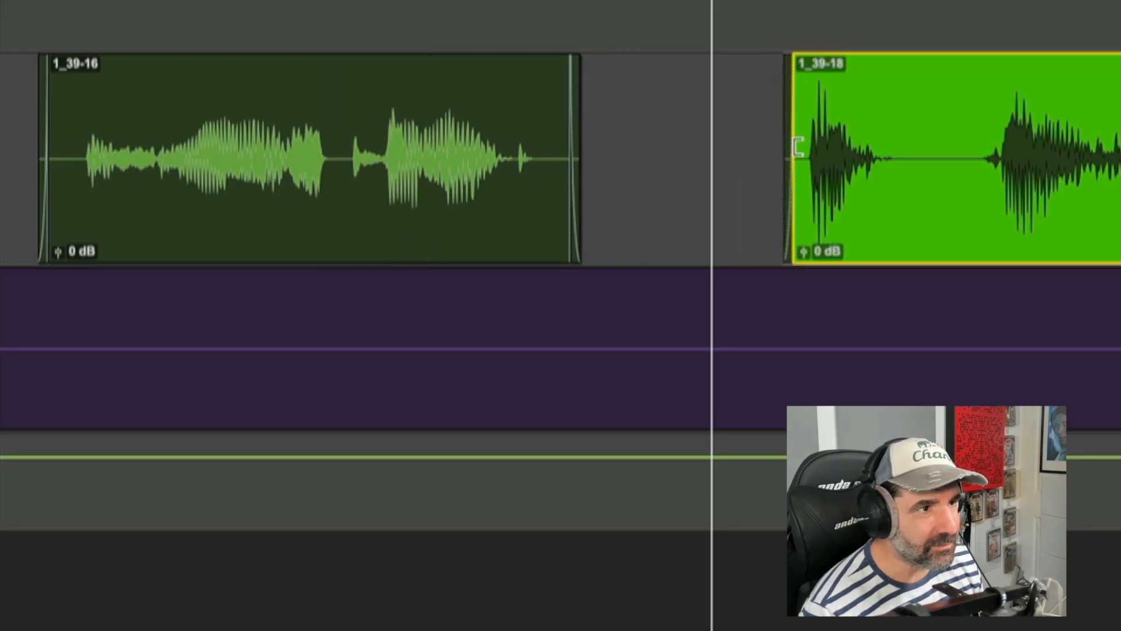
key("r")
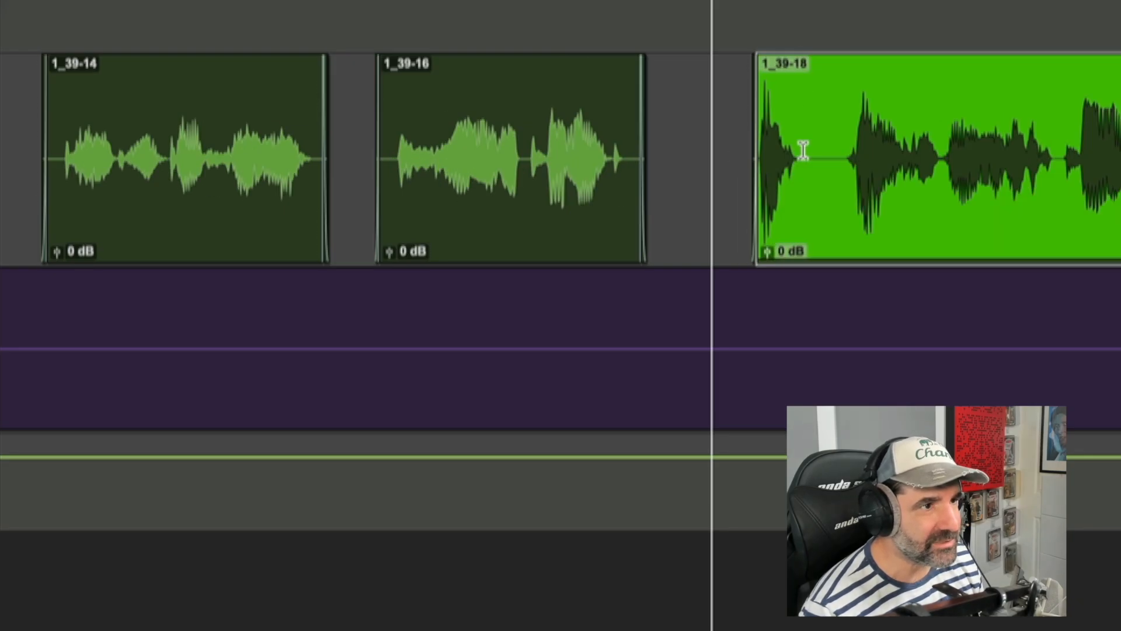
Step: Audition the passage leading into clip 1_39-18
left_click(736, 138)
key("space")
key("r")
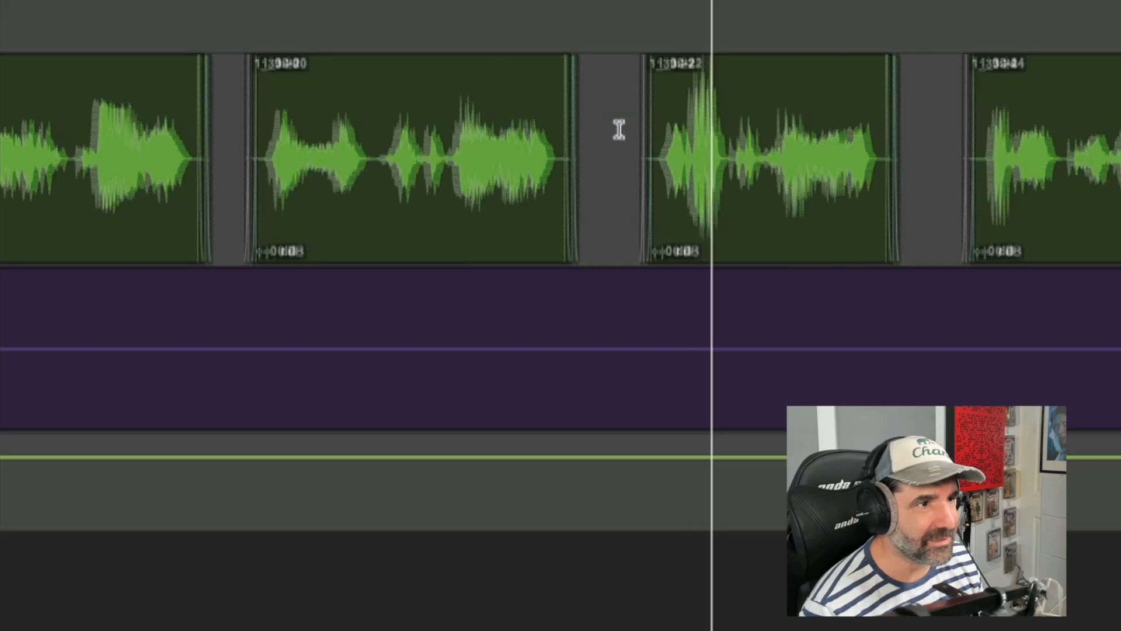
Step: Select clip 1_39-26 and every clip after it, shift them slightly later, and audition the result
left_click(594, 128)
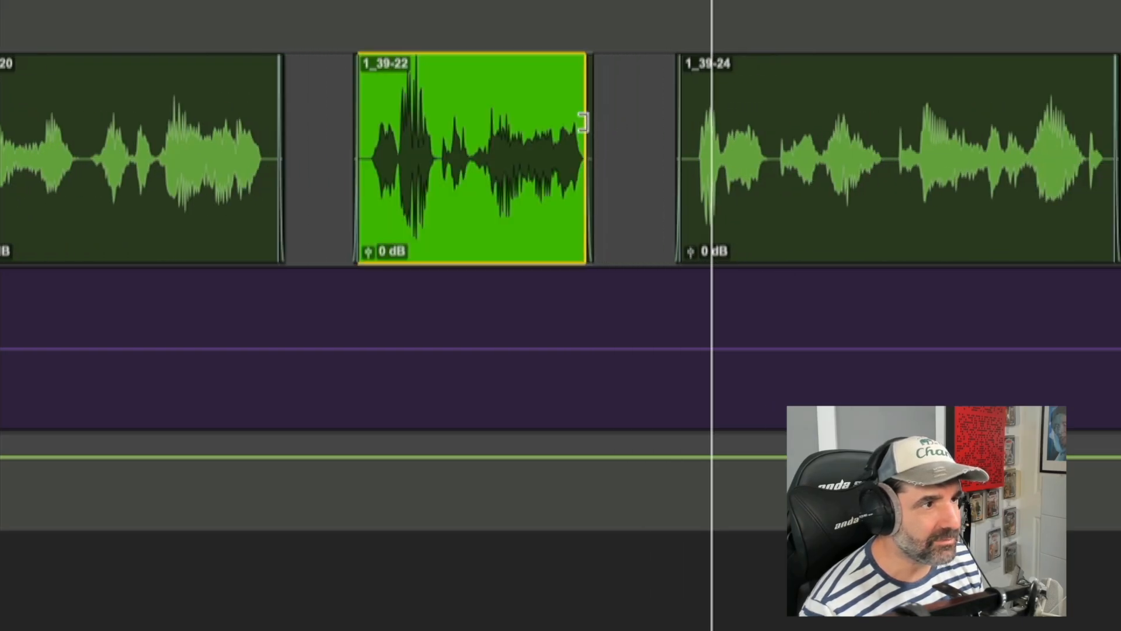
left_click(418, 118)
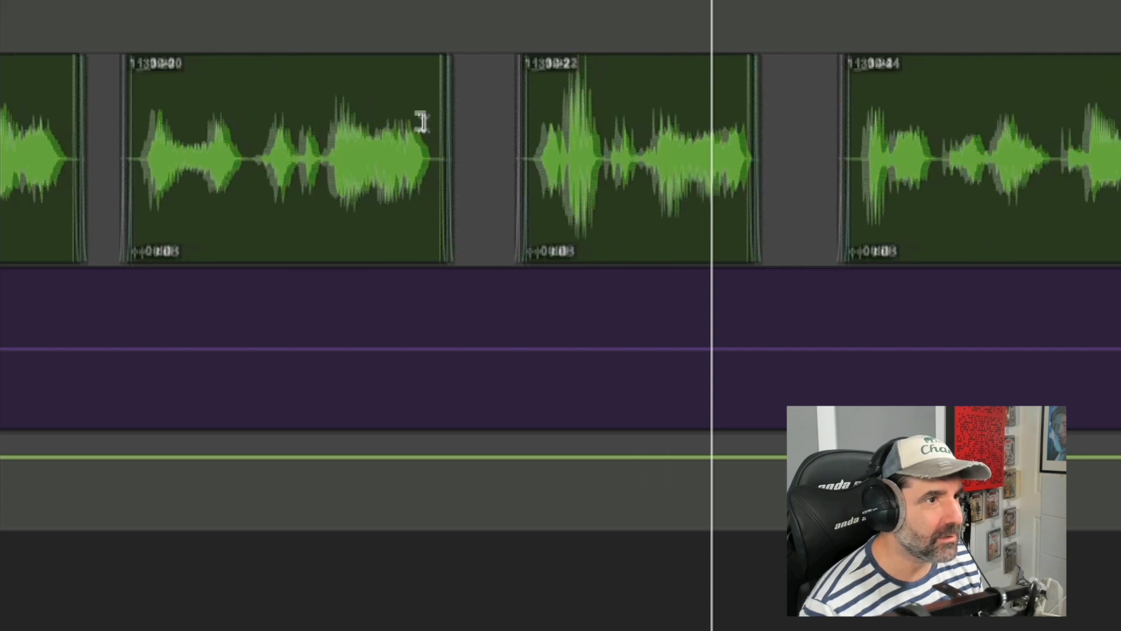
key("r")
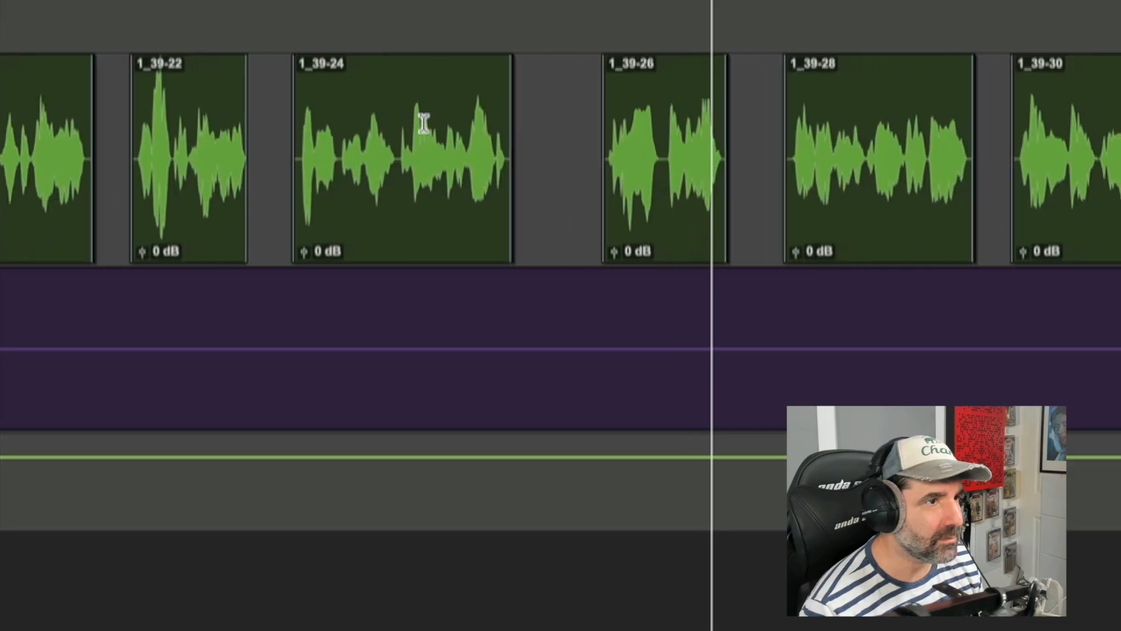
scroll(426, 121, "right", 3)
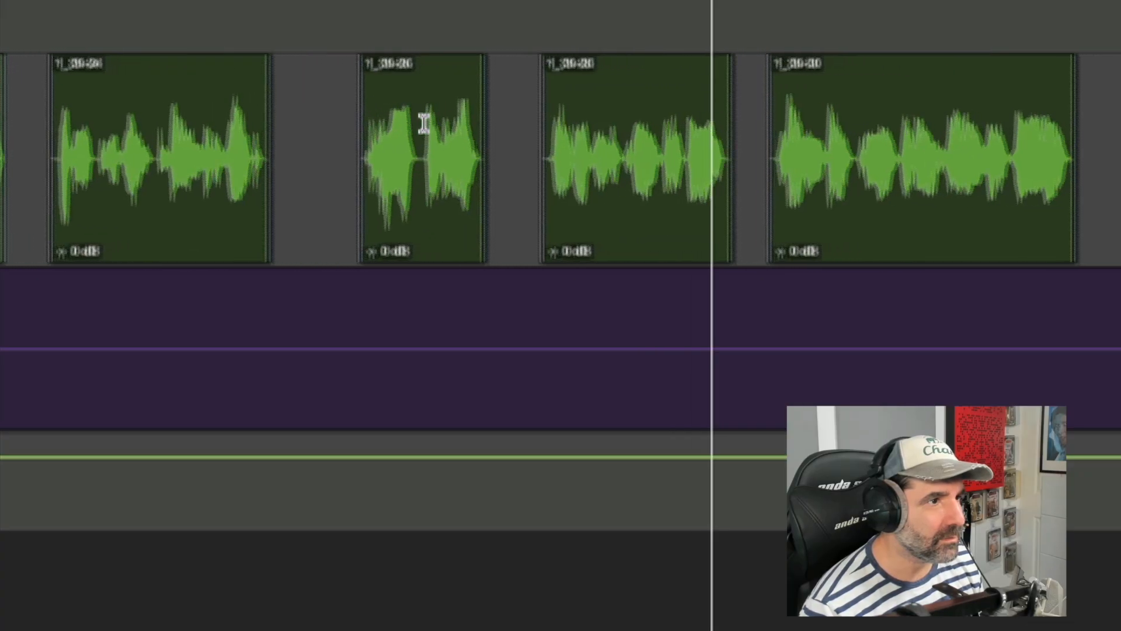
left_click(389, 234)
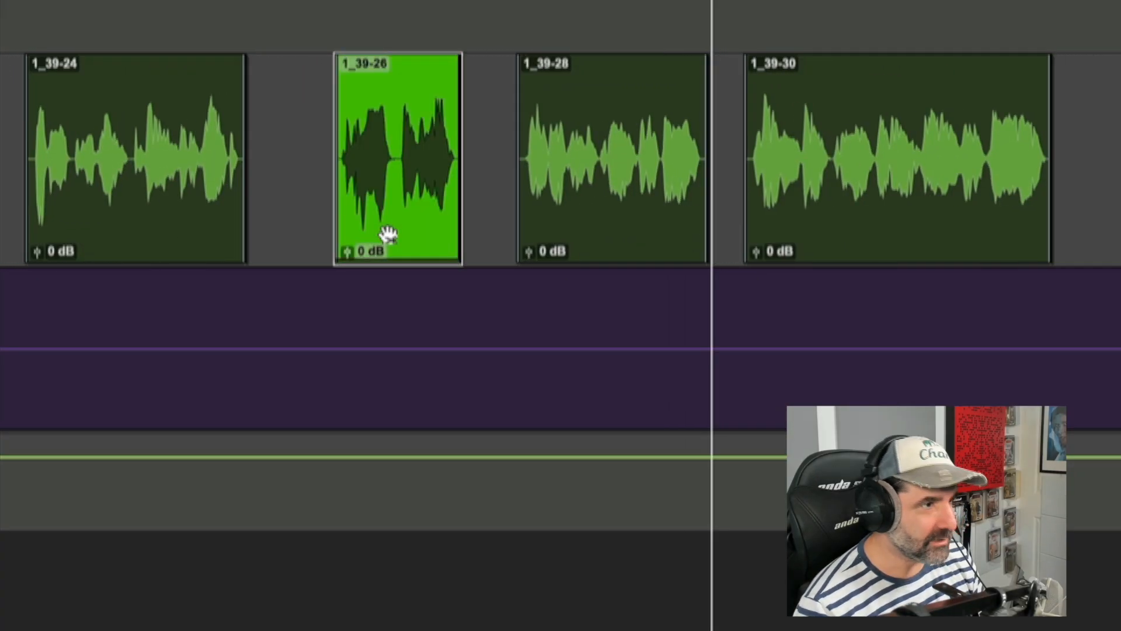
key("alt+shift+Return")
left_click_drag(387, 235, 399, 235)
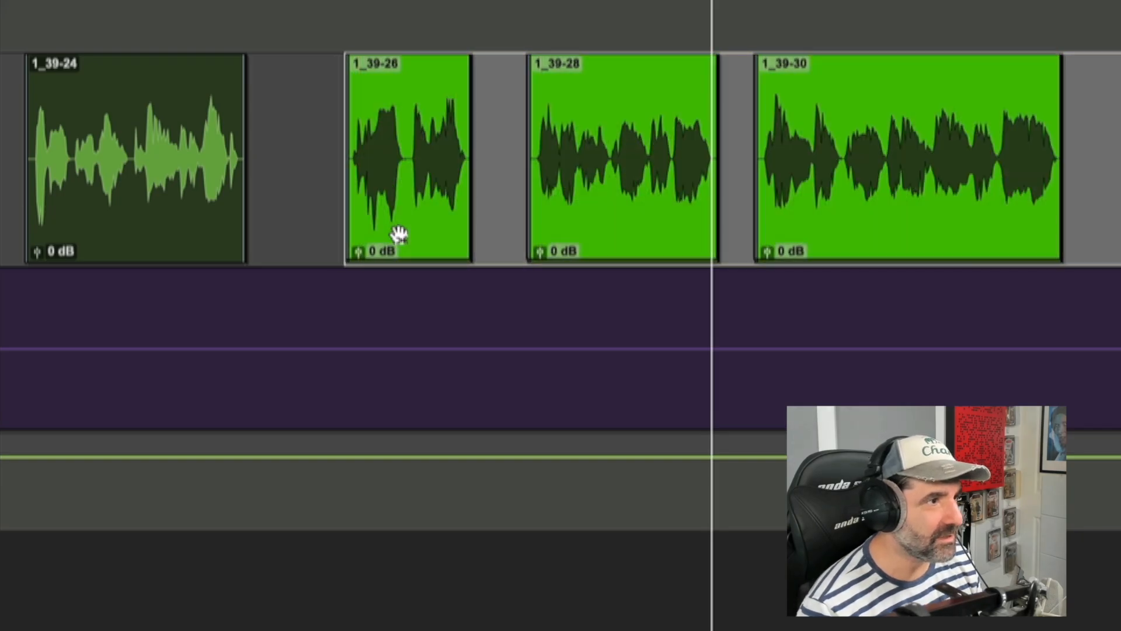
left_click(185, 134)
key("space")
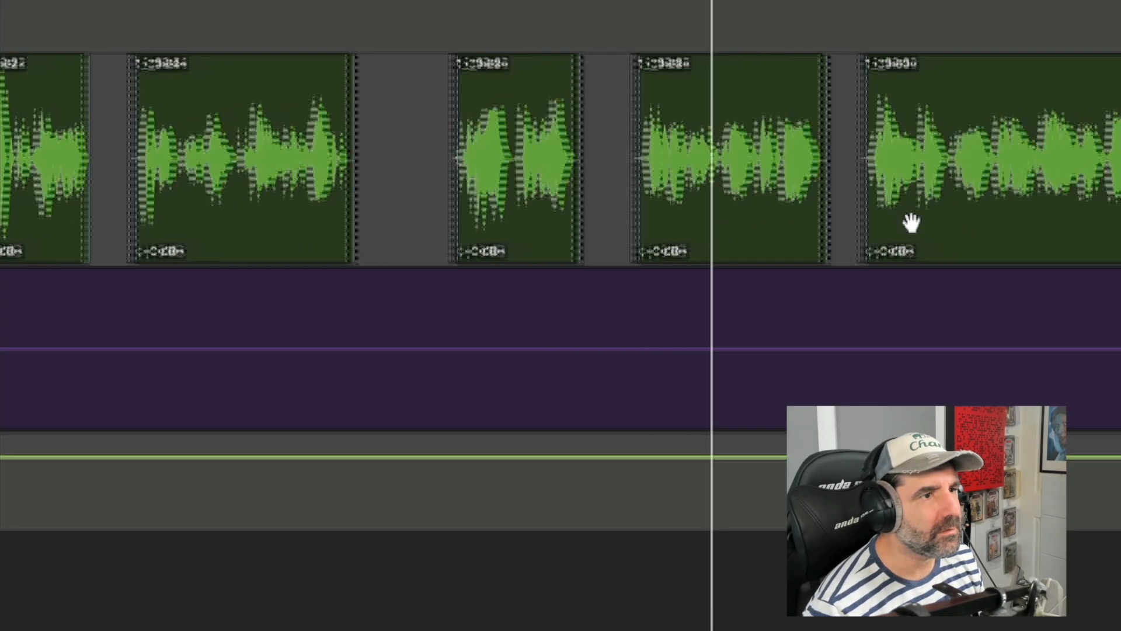
Step: Trim the start of clip 1_39-30 slightly later and audition the passage
key("t")
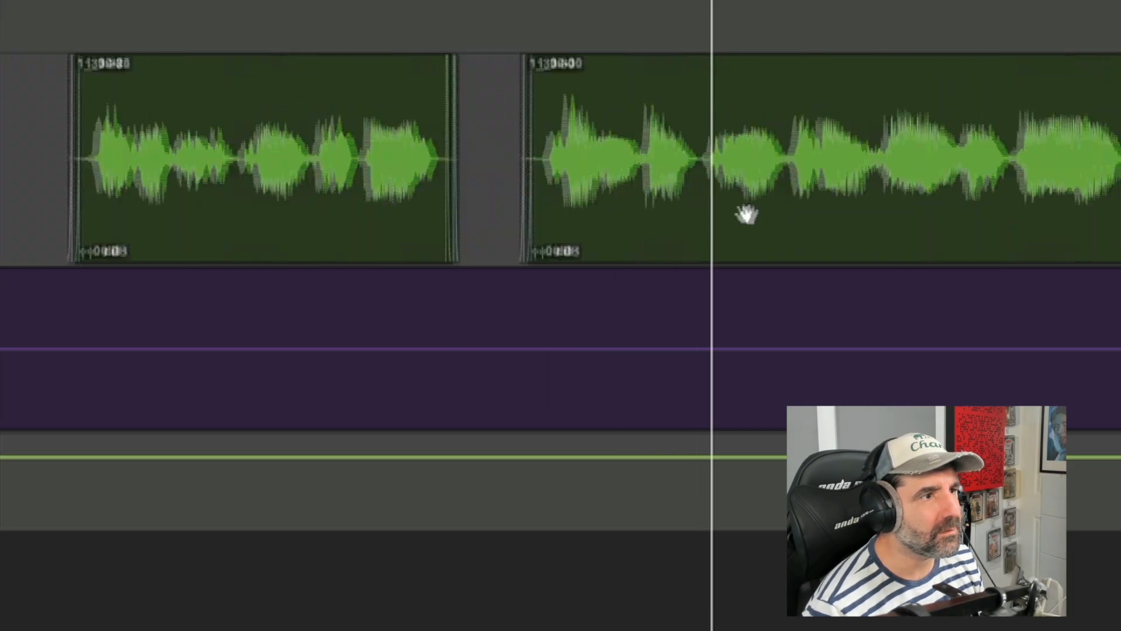
key("t")
left_click_drag(769, 128, 798, 130)
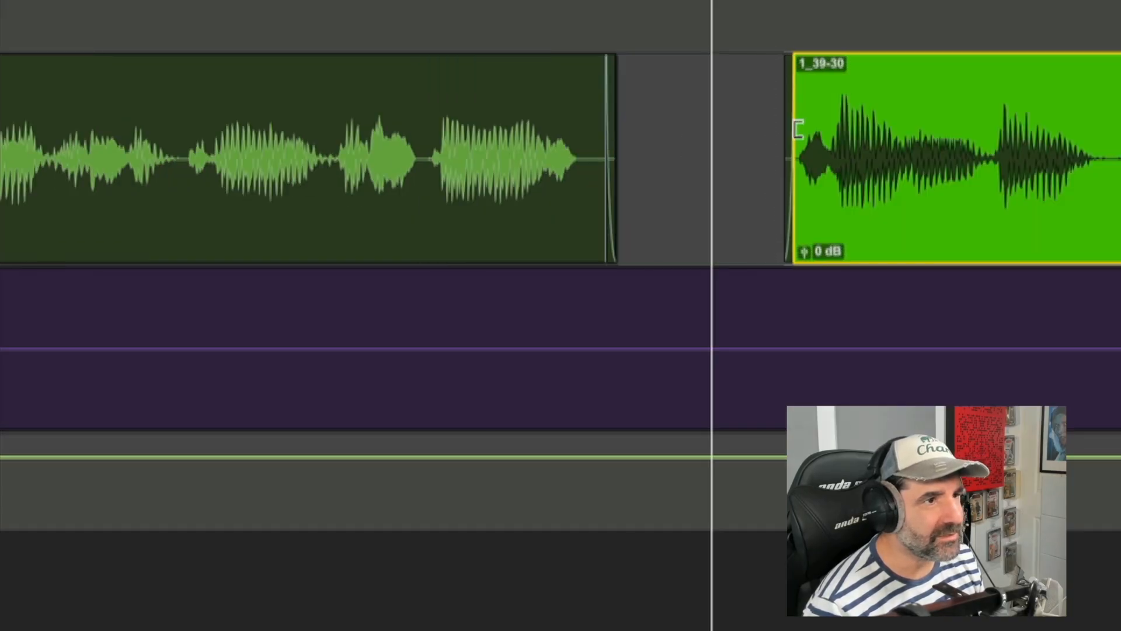
key("r")
left_click(490, 123)
key("space")
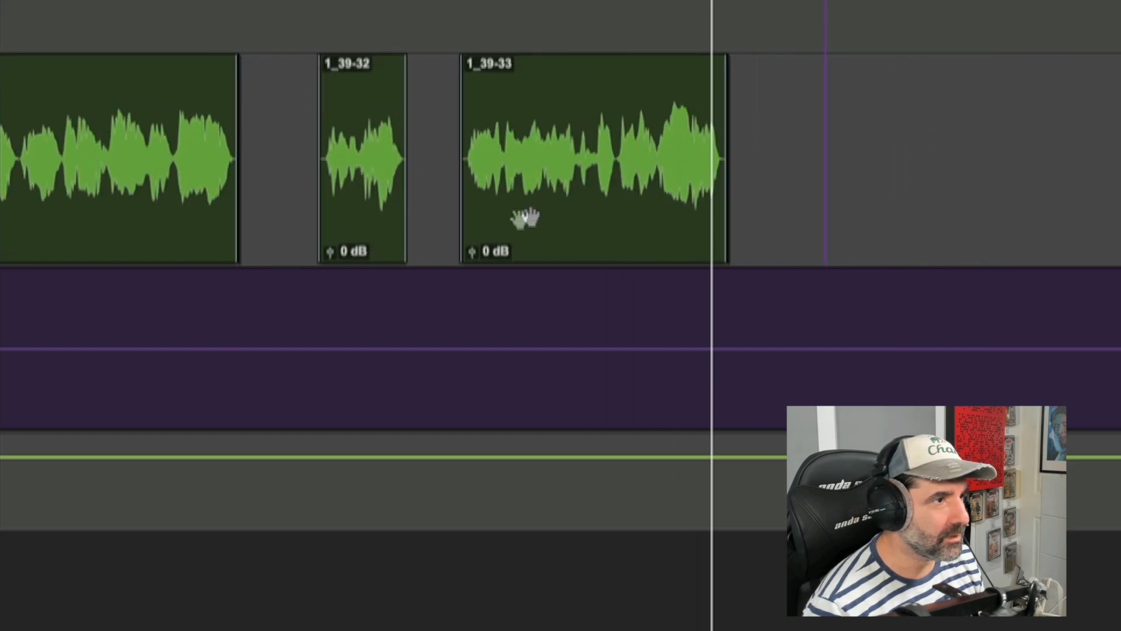
Step: Move clip 1_39-33 slightly later, away from clip 1_39-32, and audition the passage twice
left_click(359, 242)
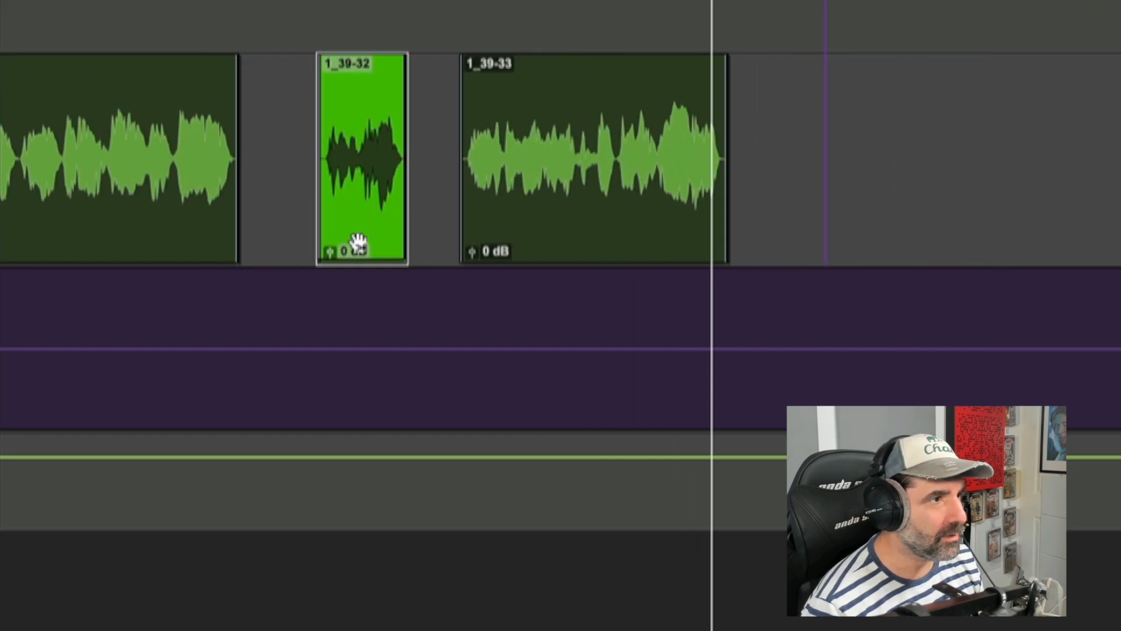
left_click(557, 239, "shift")
left_click_drag(557, 240, 573, 240)
left_click(139, 123)
key("space")
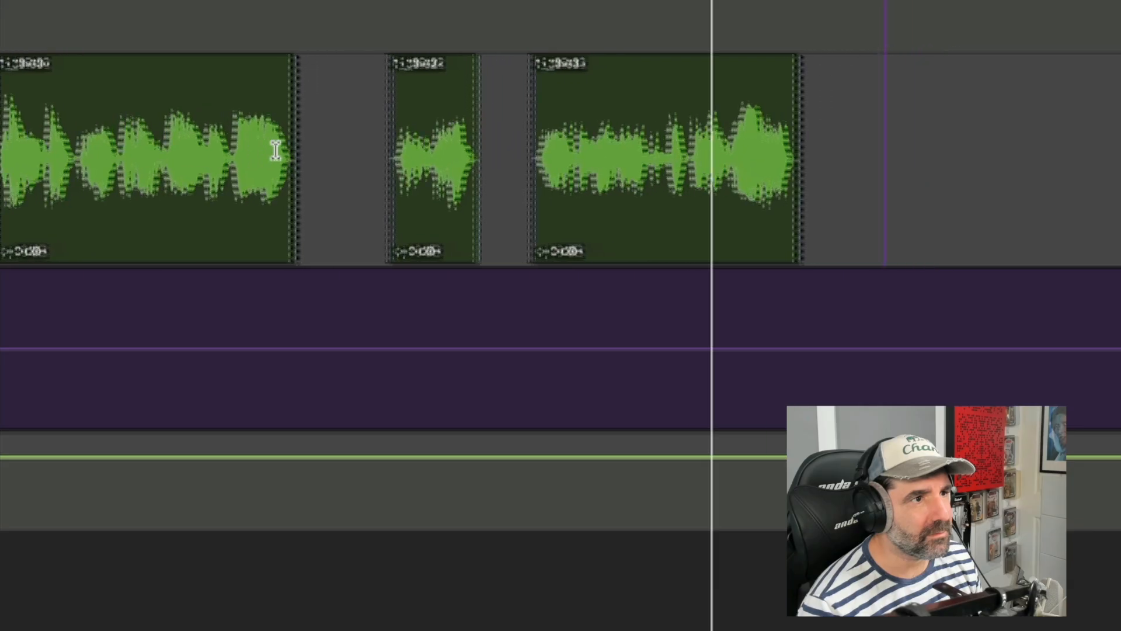
left_click(18, 125)
key("space")
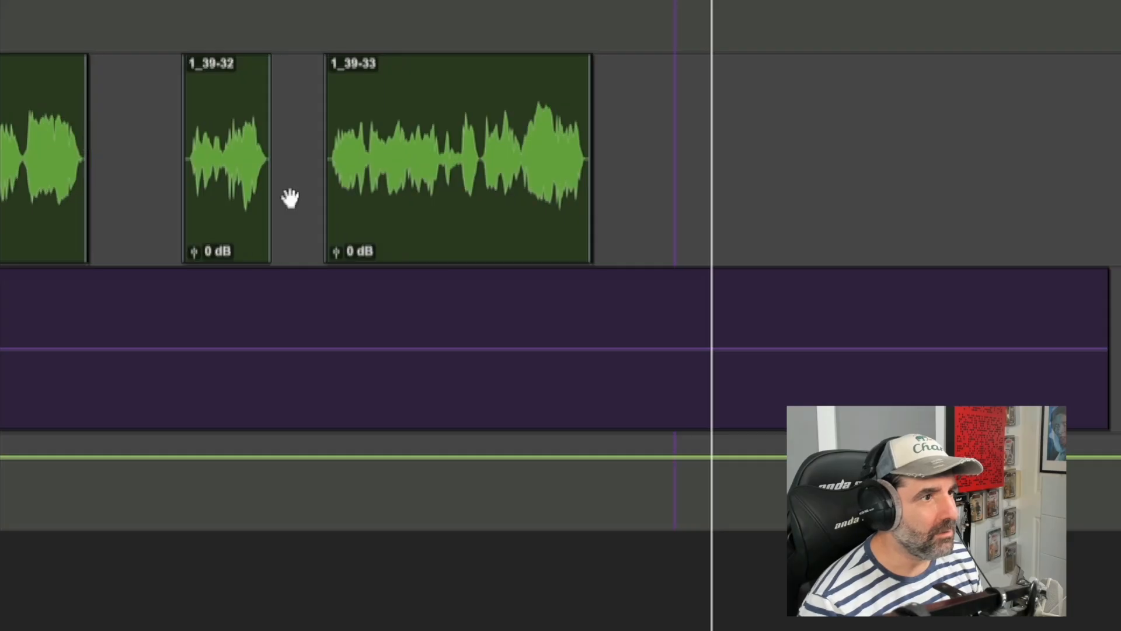
Step: Trim the end of clip 1_39-33 slightly earlier
left_click(615, 136)
key("t")
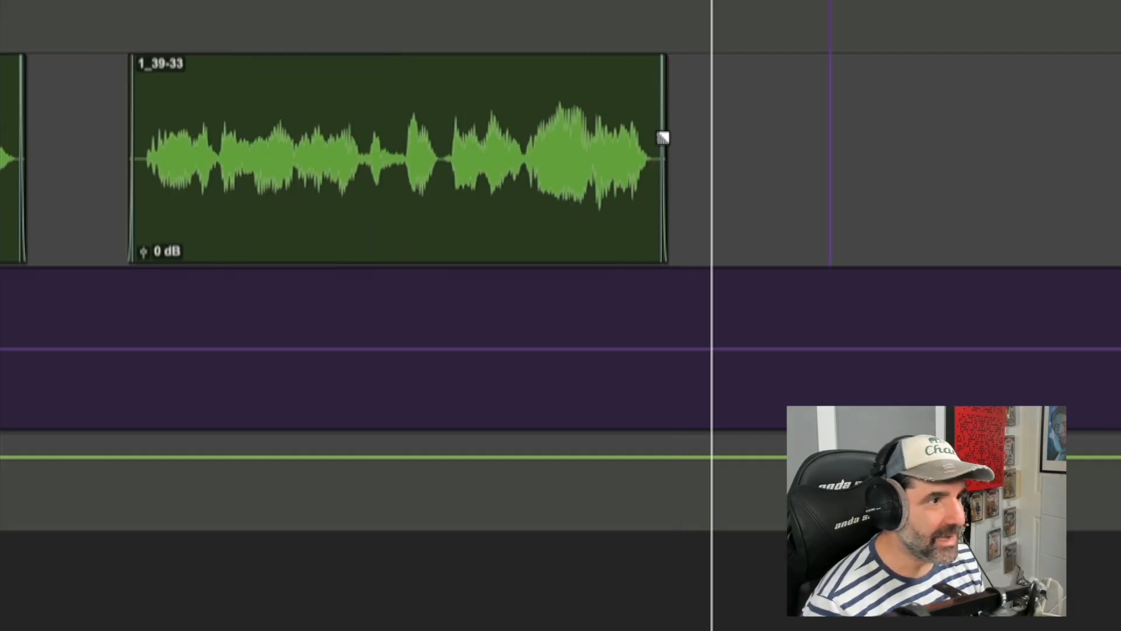
left_click(654, 129)
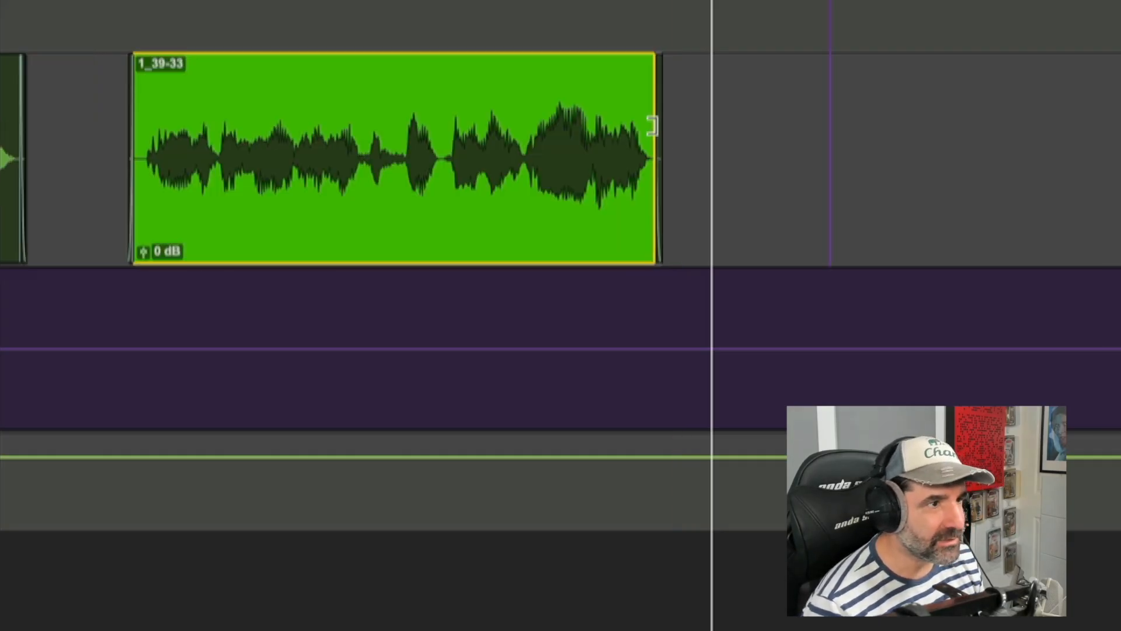
left_click(695, 130)
left_click(570, 251)
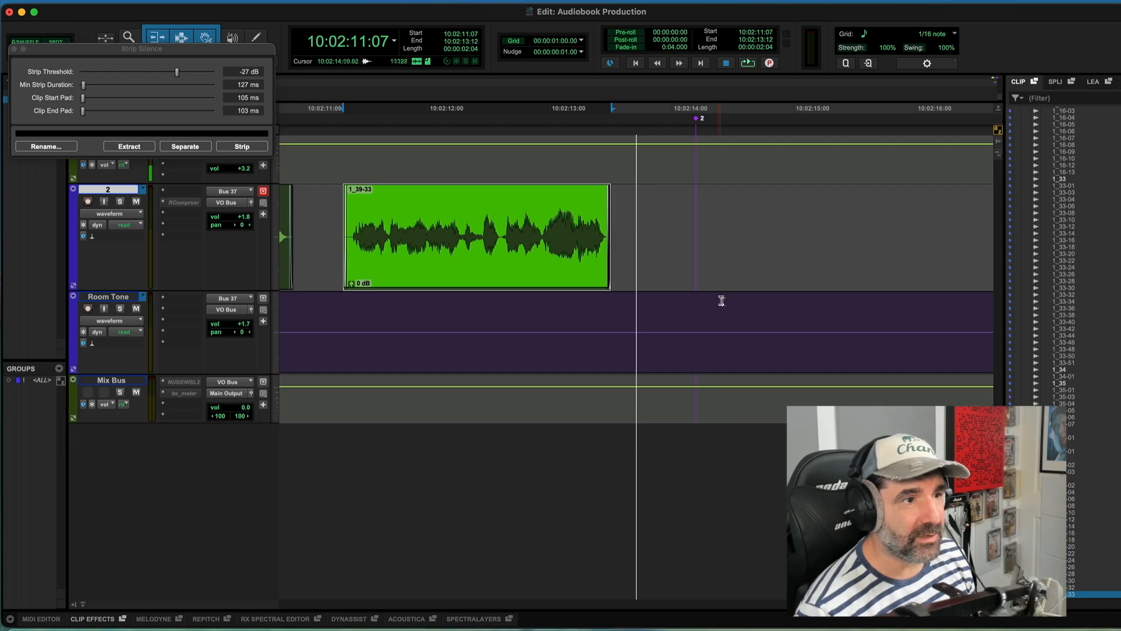
Step: Paste room tone on the Room Tone track near 10:02:15, then undo the paste
left_click(747, 314)
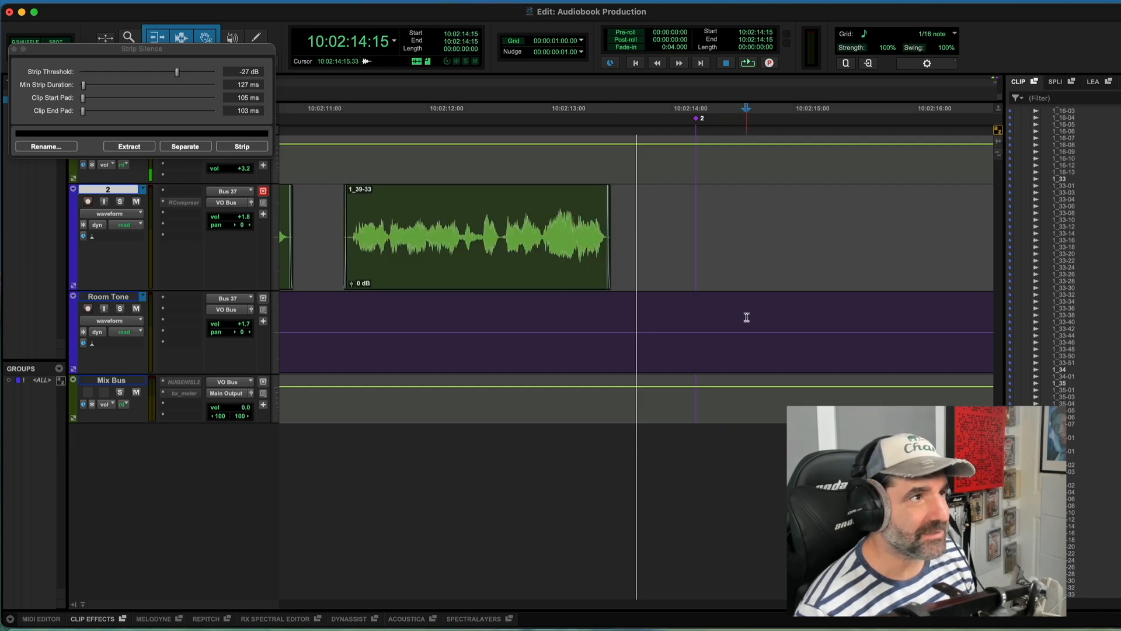
left_click(770, 319)
left_click(809, 319)
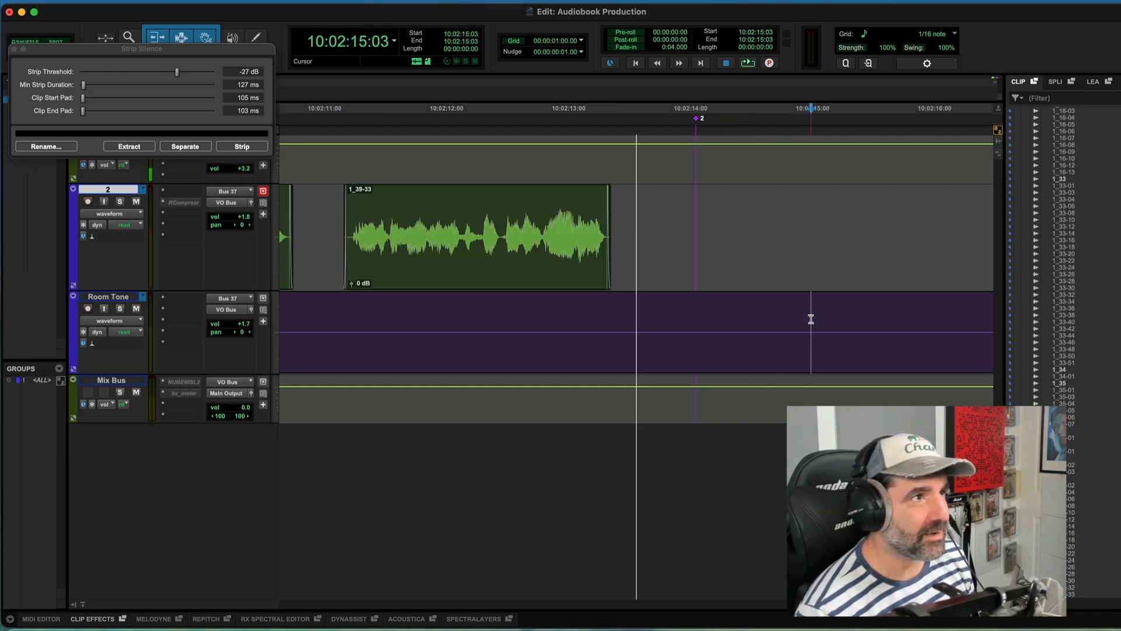
left_click(824, 320)
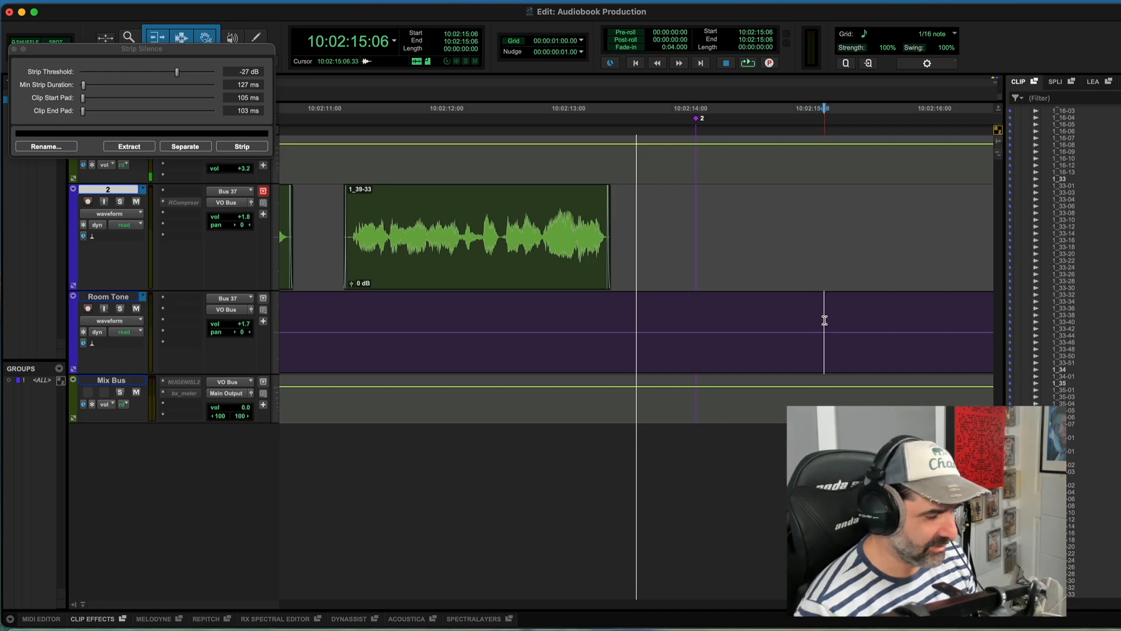
key("/")
key("KP_Add")
key("super+v")
left_click(904, 365)
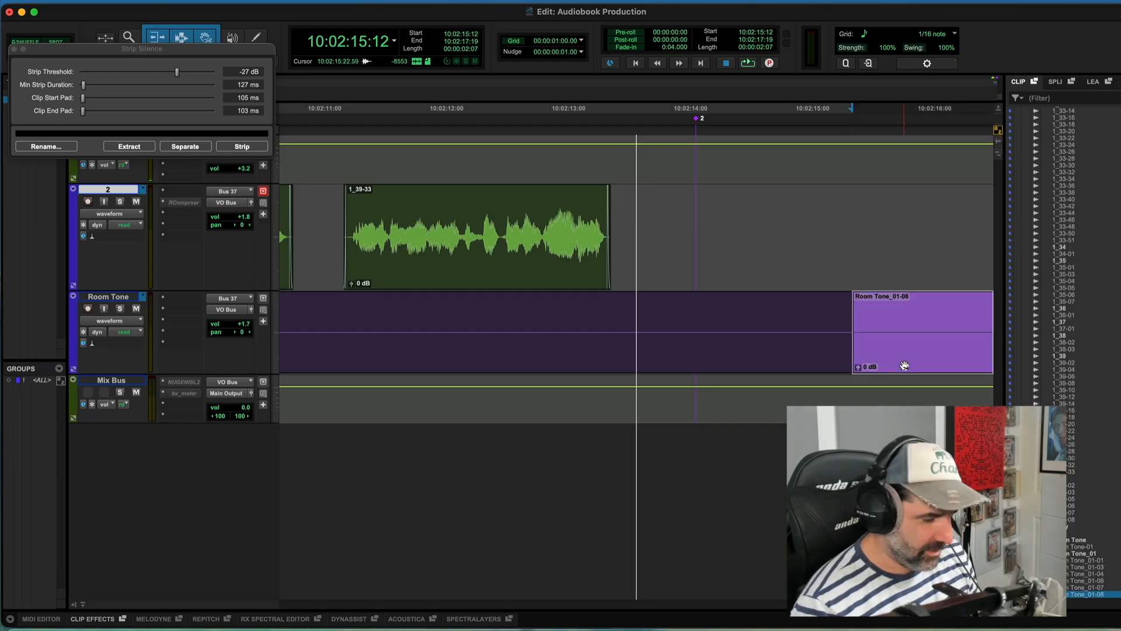
key("super+z")
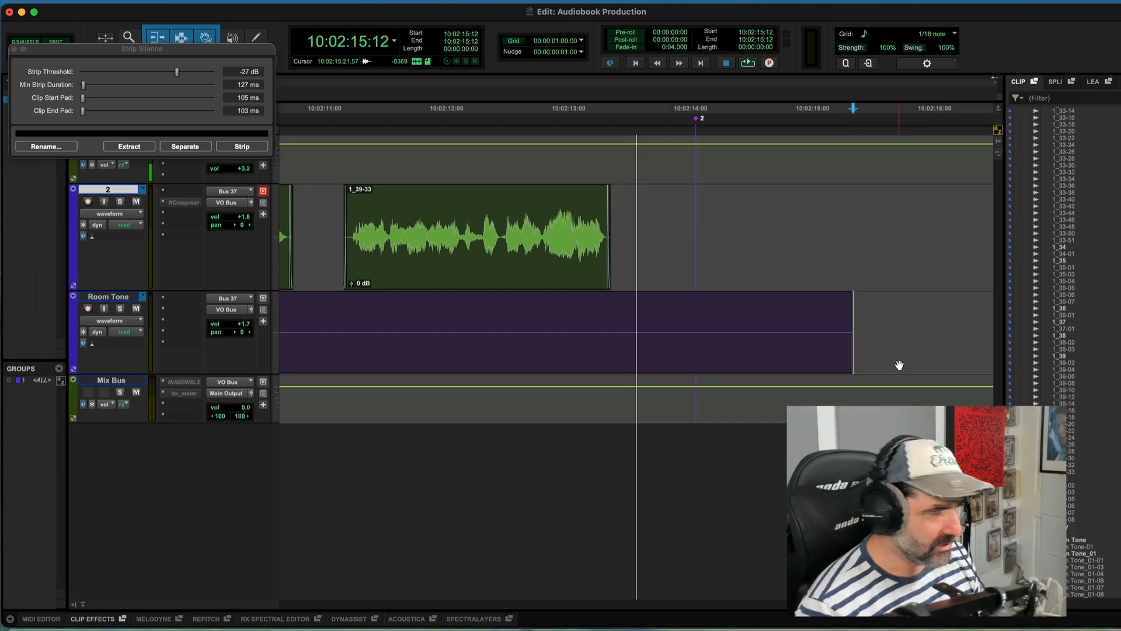
Step: Select the long Room Tone_01-07 clip spanning the chapter on the Room Tone track
key("r")
key("r")
key("r")
key("r")
key("r")
key("r")
left_click(581, 363)
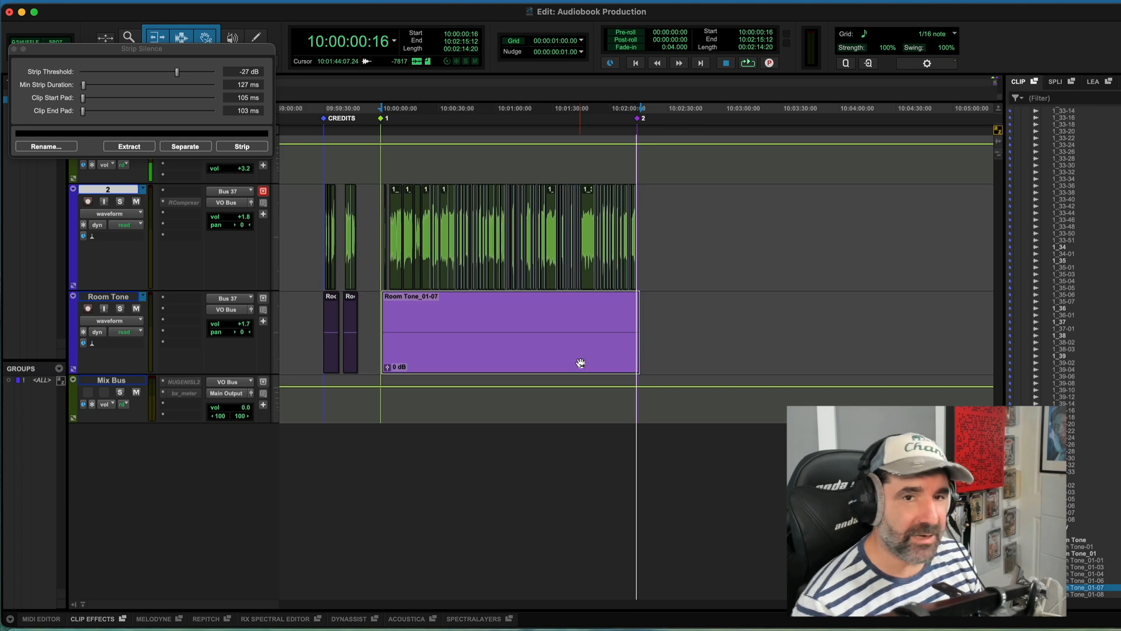